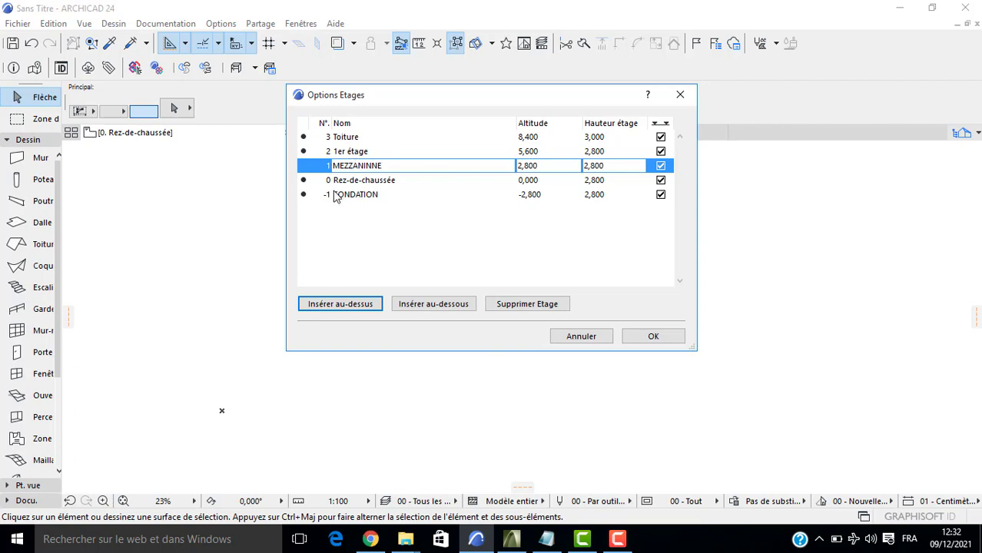
Insert a storey named 2 ETAGE above 1er étage and rename the Toiture storey to TERRASSE.
click(348, 151)
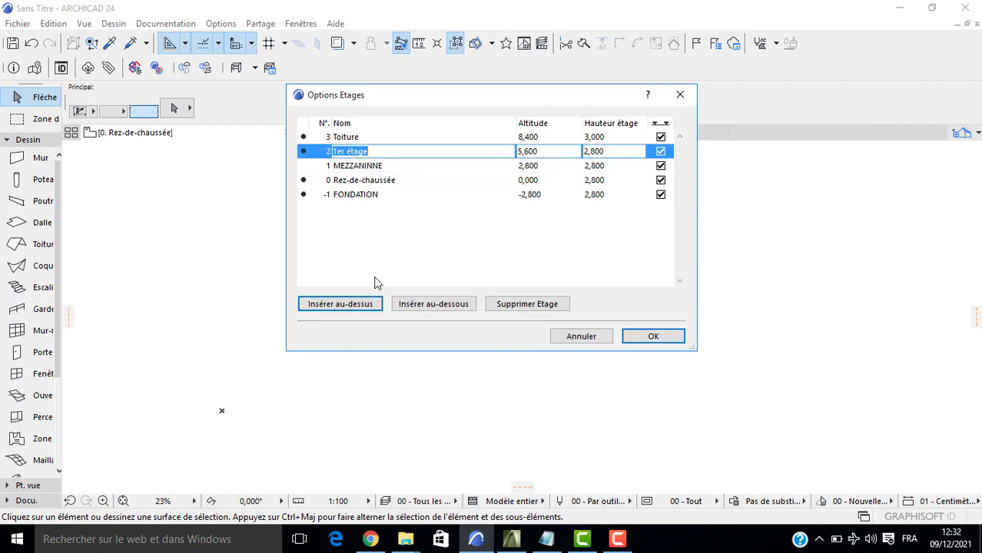
click(346, 303)
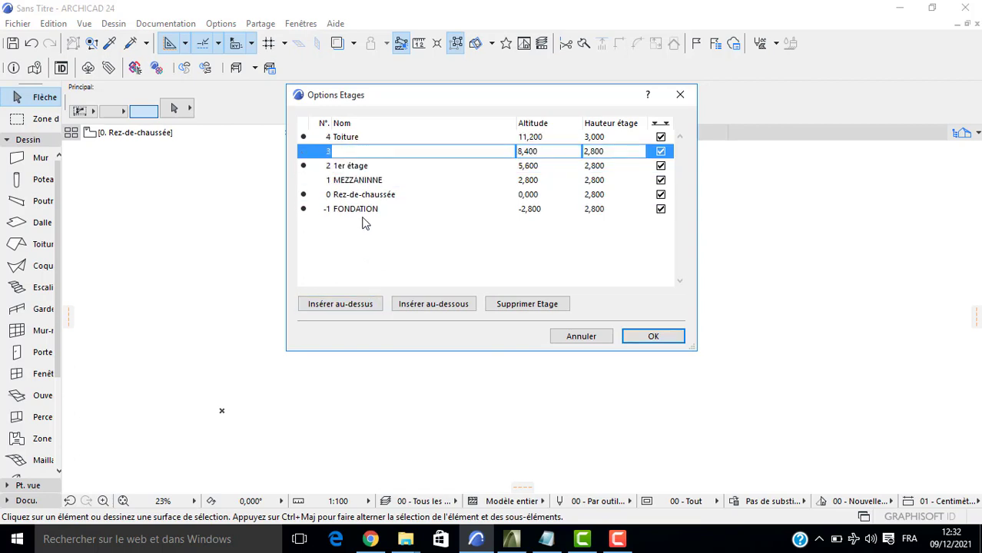
text(2 ETAGE)
click(344, 142)
click(344, 143)
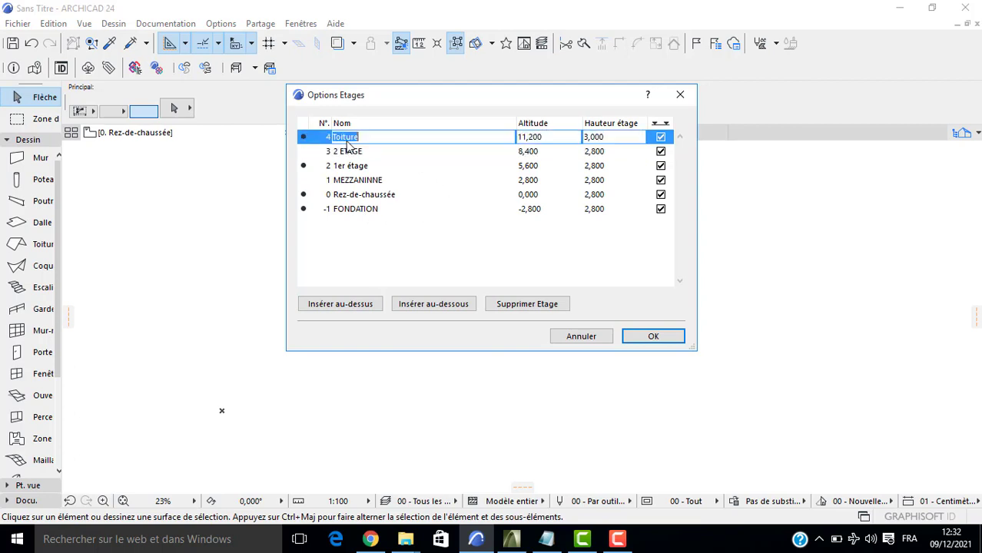
text(TERRASSE)
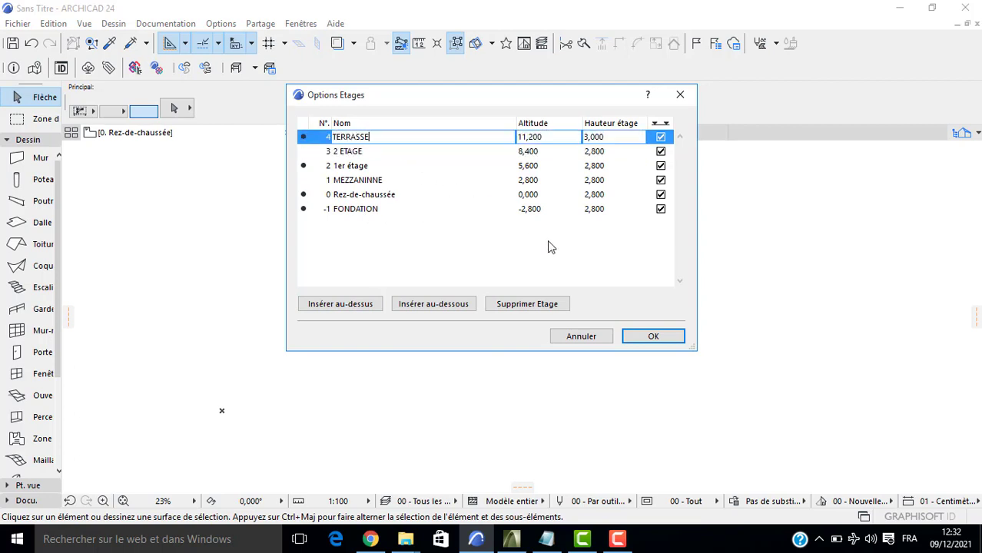
Set the altitude of the FONDATION storey to -1,3 and of Rez-de-chaussée to 0,1.
click(530, 209)
click(535, 208)
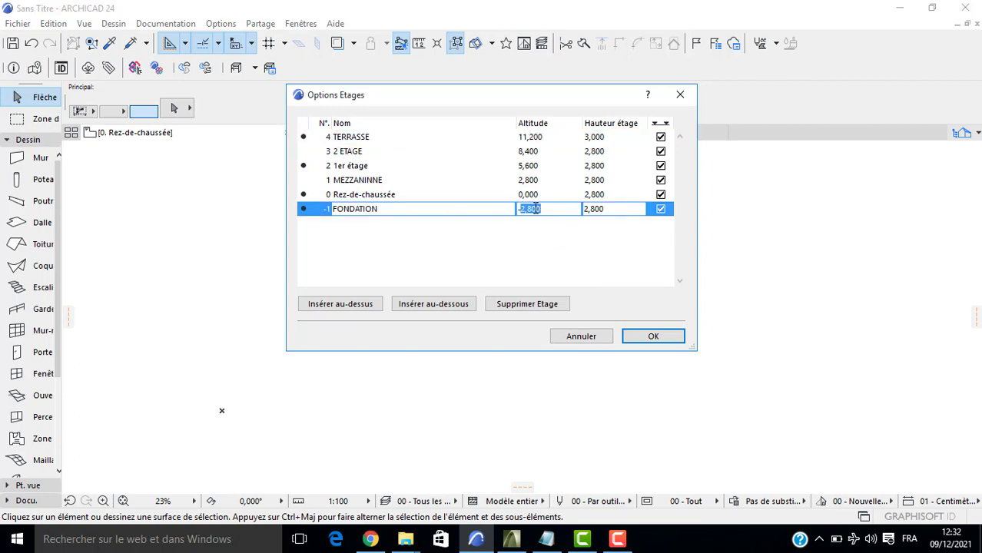
text(-1,3)
click(543, 197)
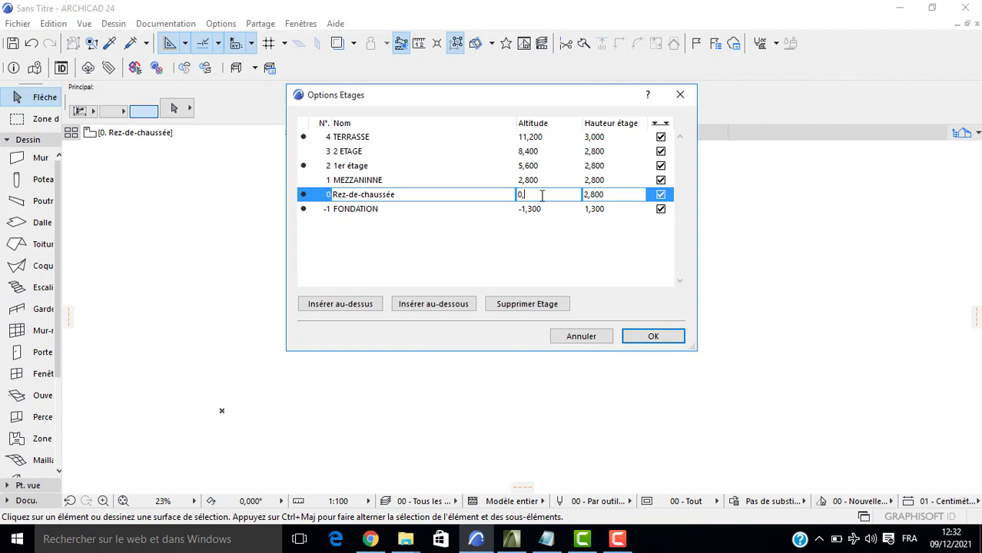
text(0,1)
click(536, 193)
Set the altitude of the MEZZANINNE storey to 2,4 and of 1er étage to 4,8.
click(546, 183)
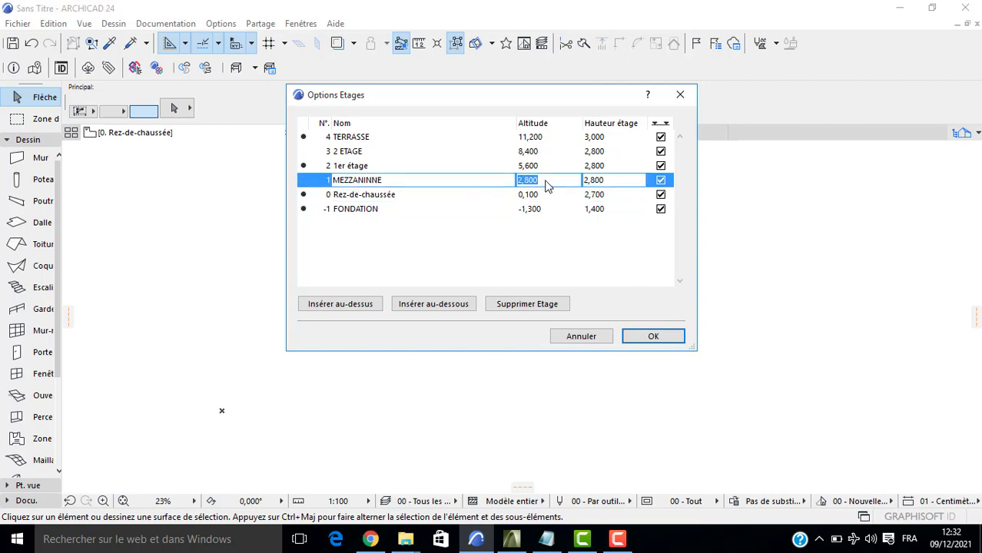
text(2,4)
click(546, 166)
text(5)
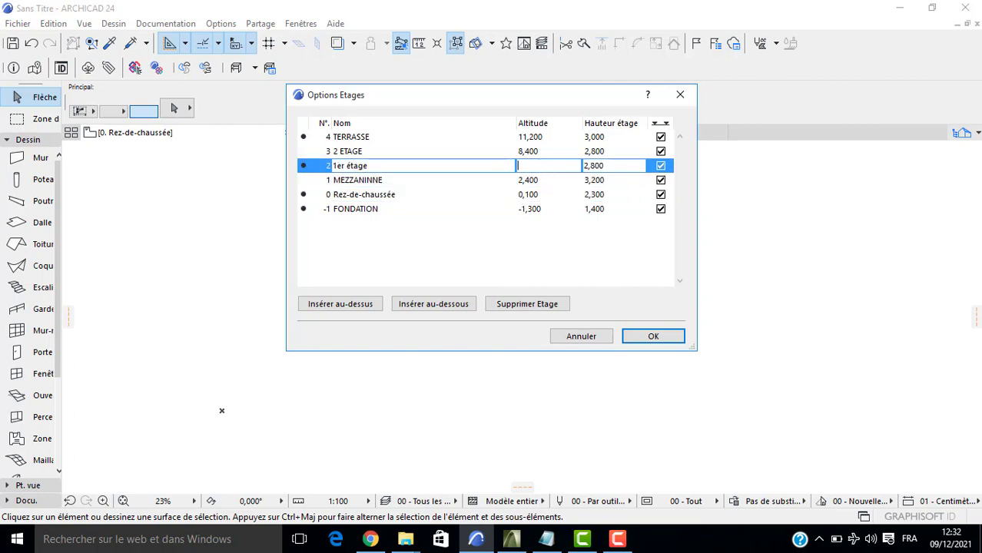
text(,8)
Set the altitude of the 2 ETAGE storey to 7,8 and of TERRASSE to 10,8.
click(539, 152)
text(7)
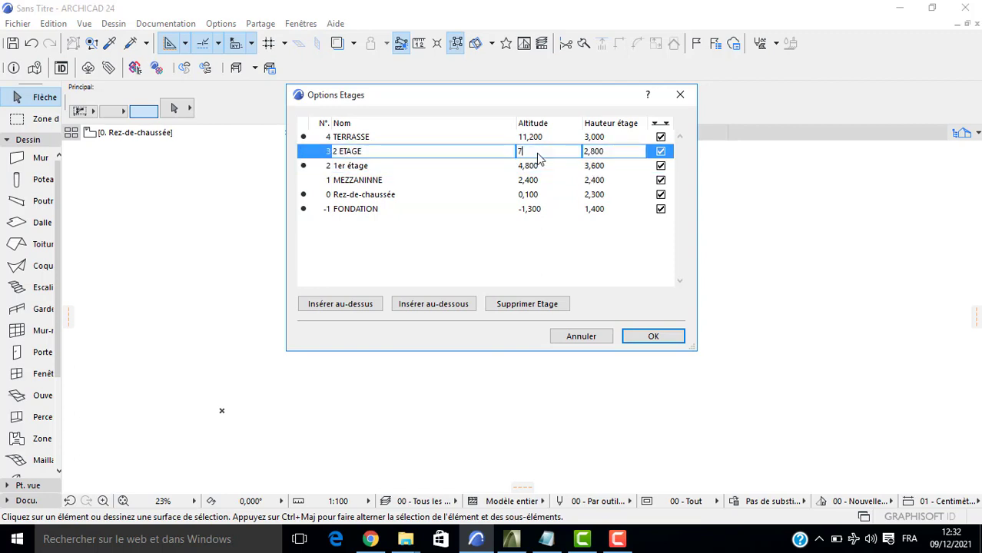
text(,800)
key(Up)
text(1)
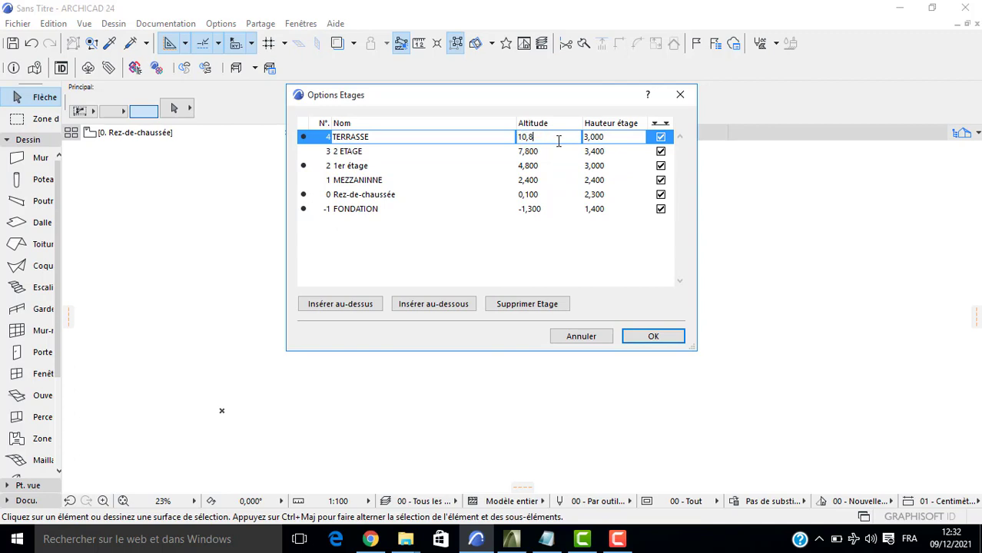
text(0,8)
Select the FONDATION storey as the active one and apply the storey settings.
click(607, 167)
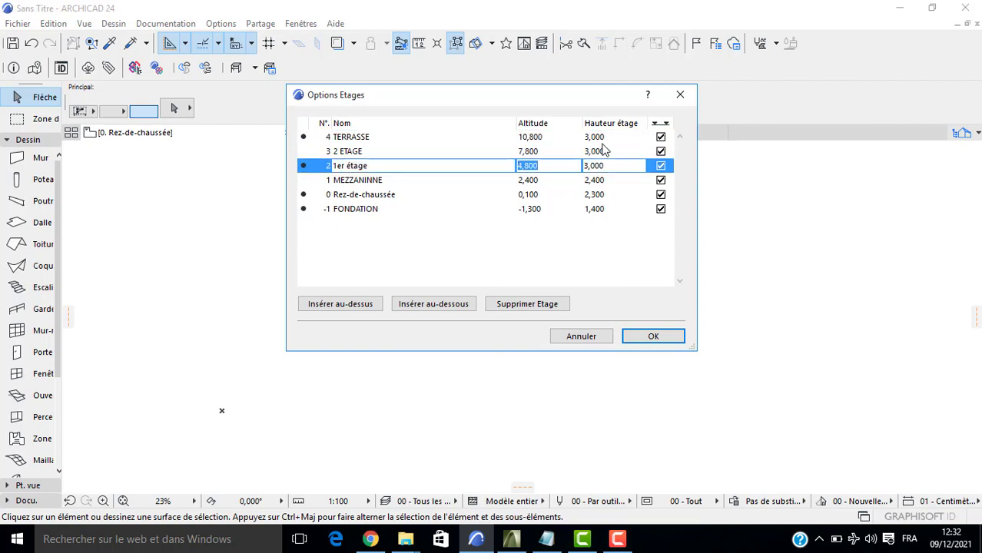
click(385, 209)
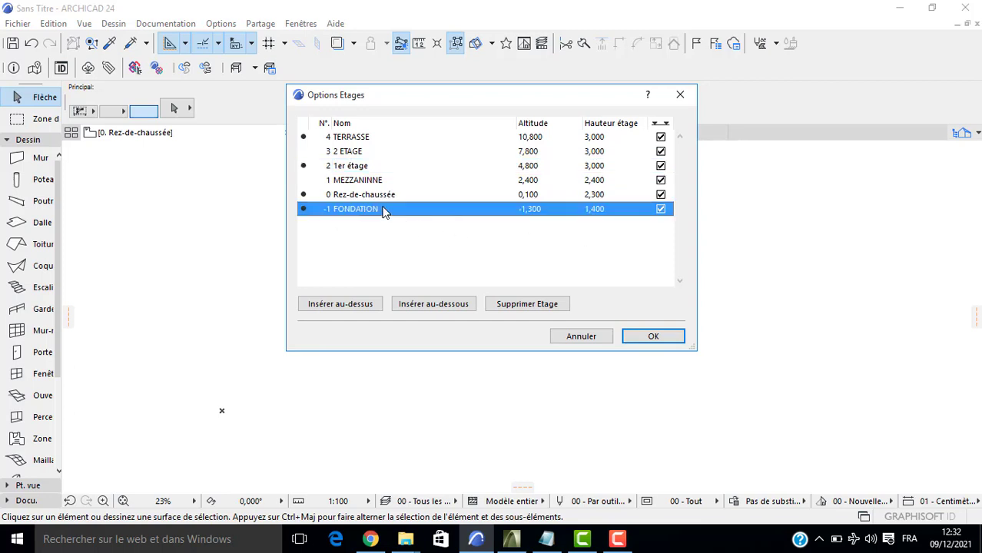
click(655, 337)
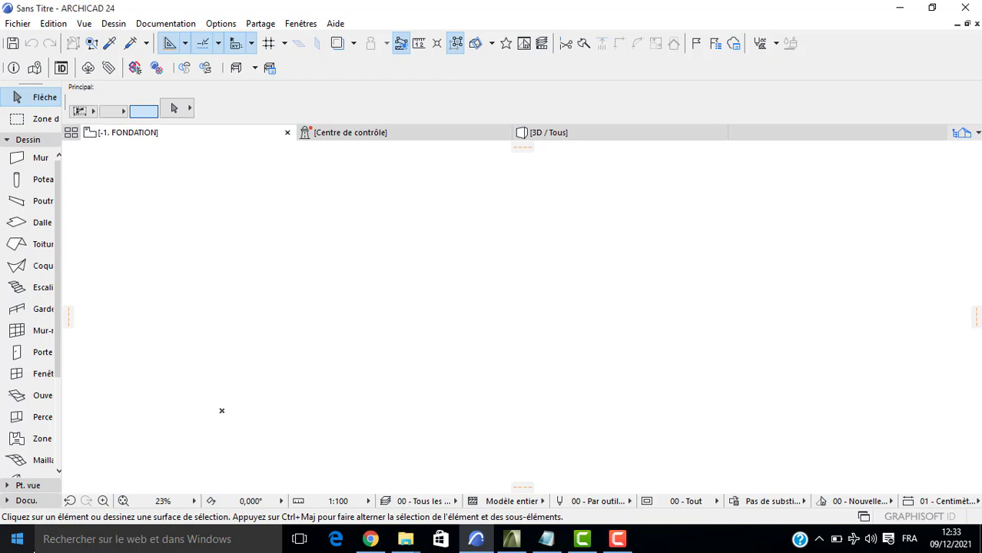
Configure the default slab with a basic structure, 0,200 thickness and a reference altitude of -1,100 to project zero.
double_click(36, 236)
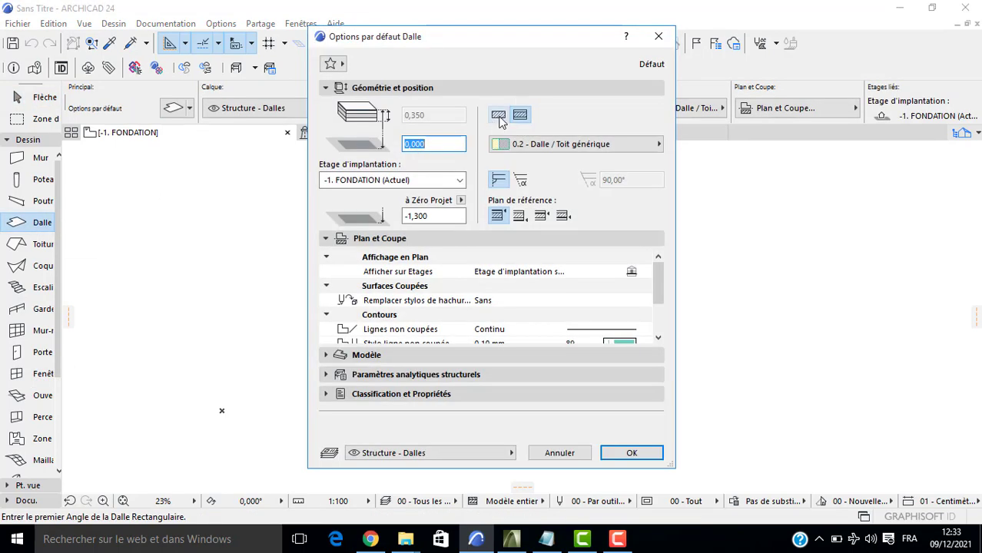
click(498, 115)
text(0)
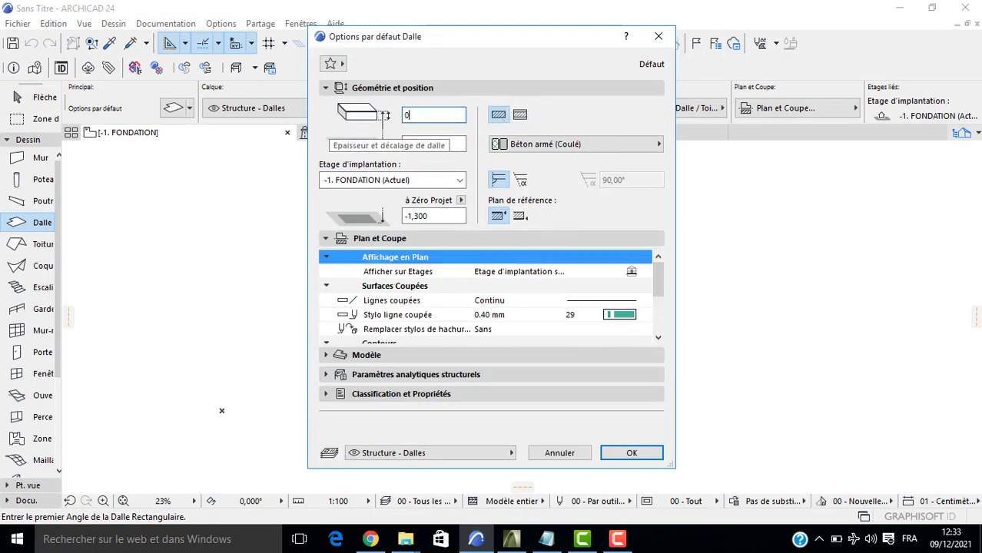
text(,200)
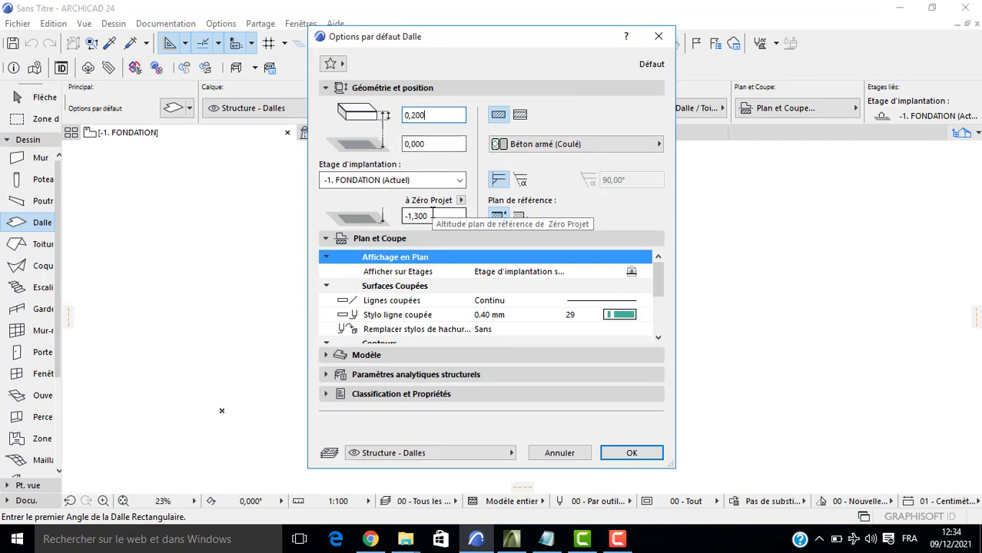
drag(432, 216, 413, 218)
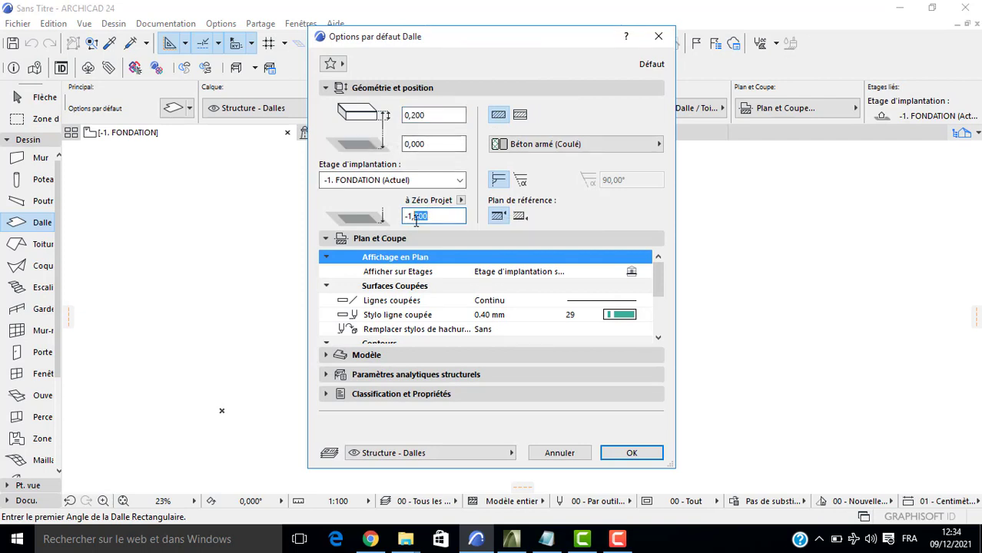
text(100)
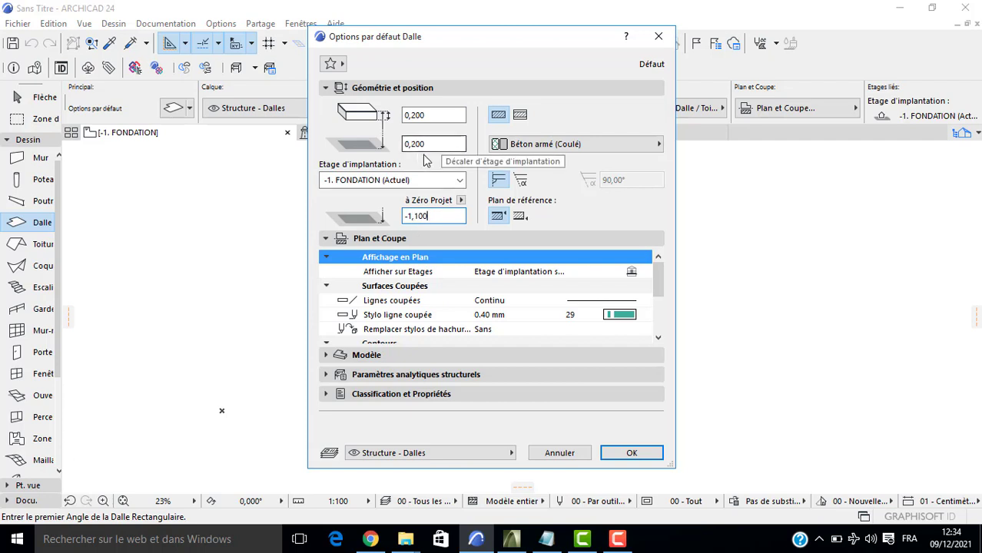
Set the slab's cut line, uncut line and hidden line pens to black pen 1.
click(643, 315)
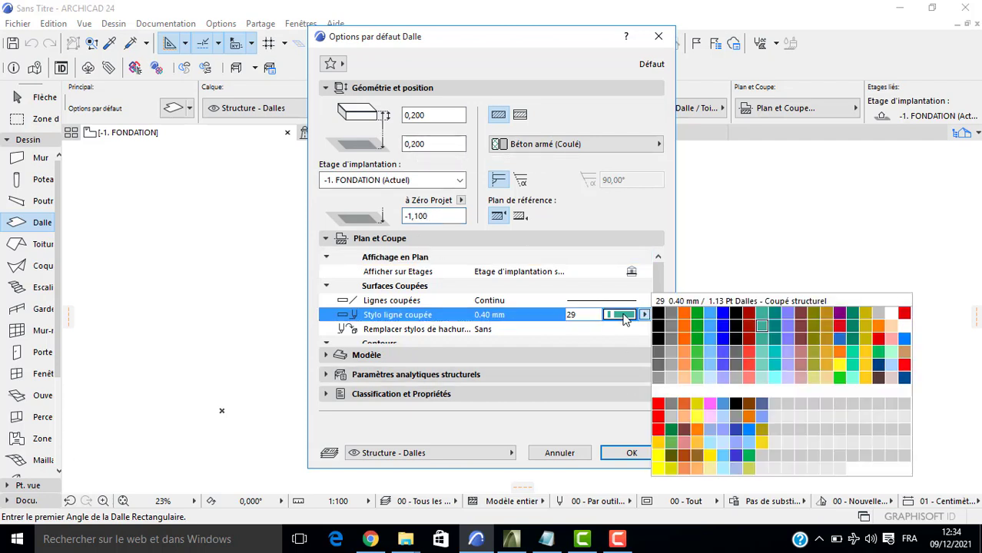
click(658, 314)
scroll(645, 318, down, 3)
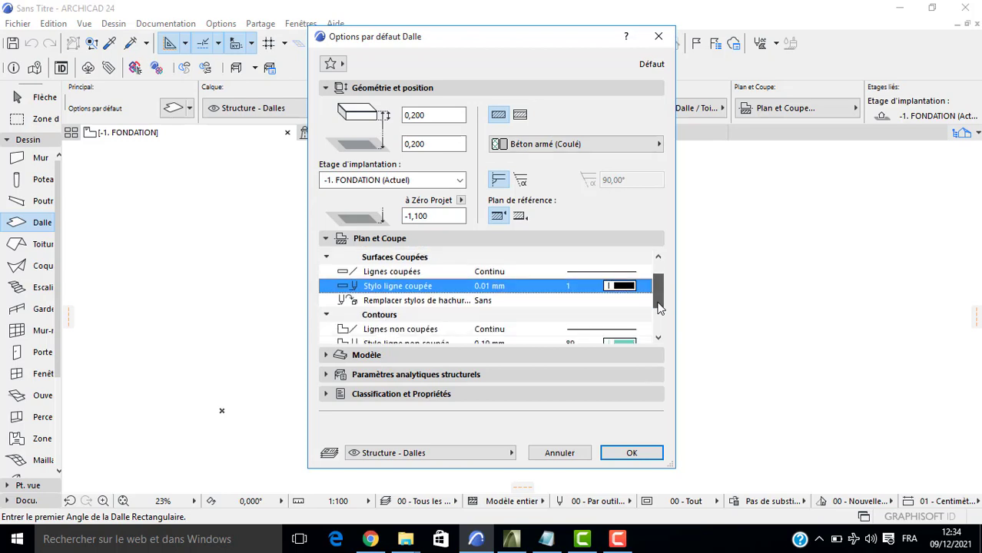
click(646, 318)
click(660, 315)
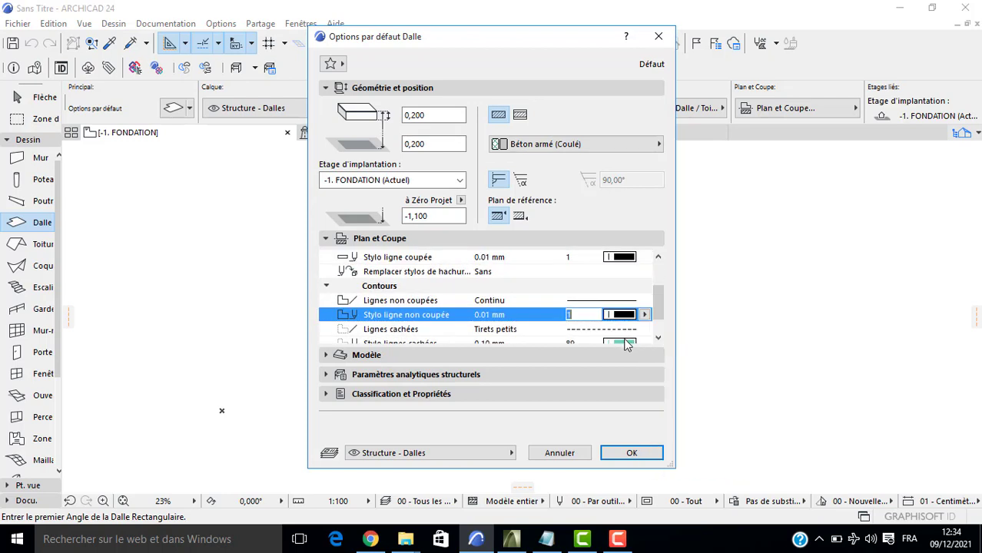
scroll(634, 340, down, 1)
click(636, 332)
click(643, 329)
click(658, 338)
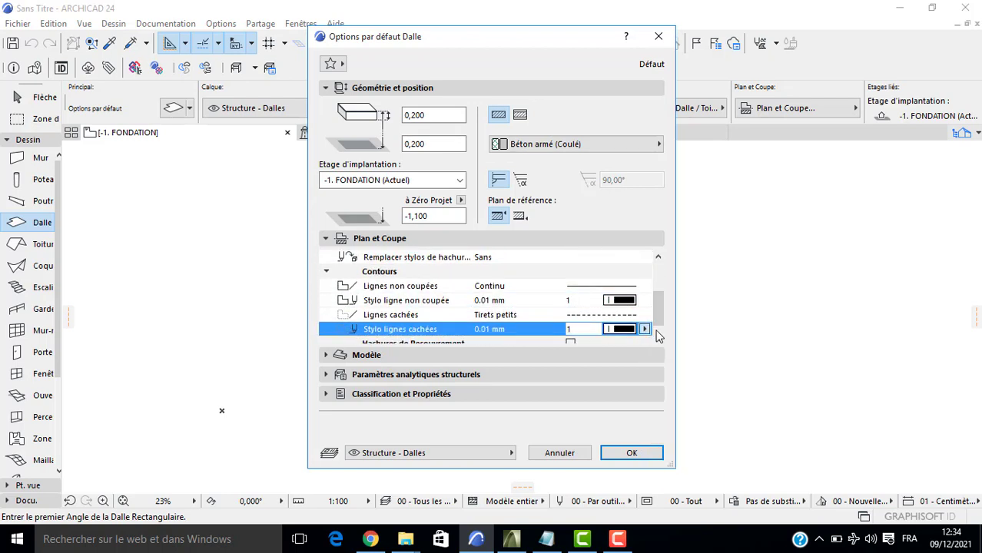
click(658, 338)
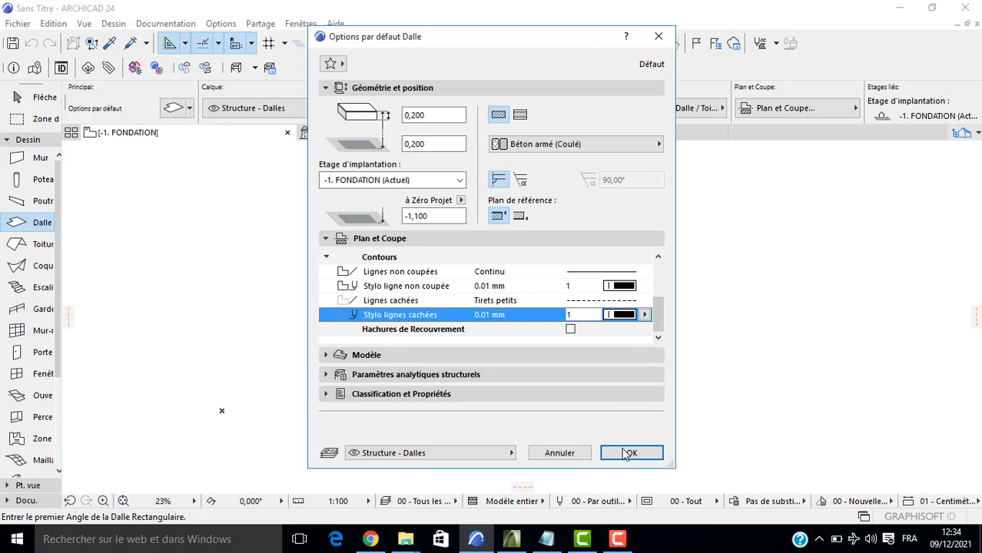
Enable the Béton - Brut surface overrides on all three slab faces, link them, and apply the slab defaults.
click(352, 352)
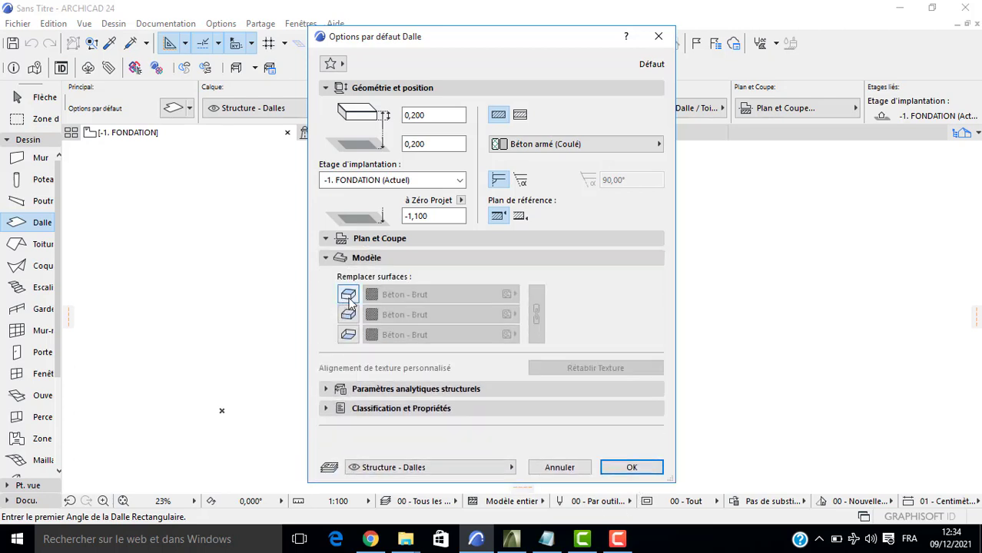
click(350, 312)
click(350, 333)
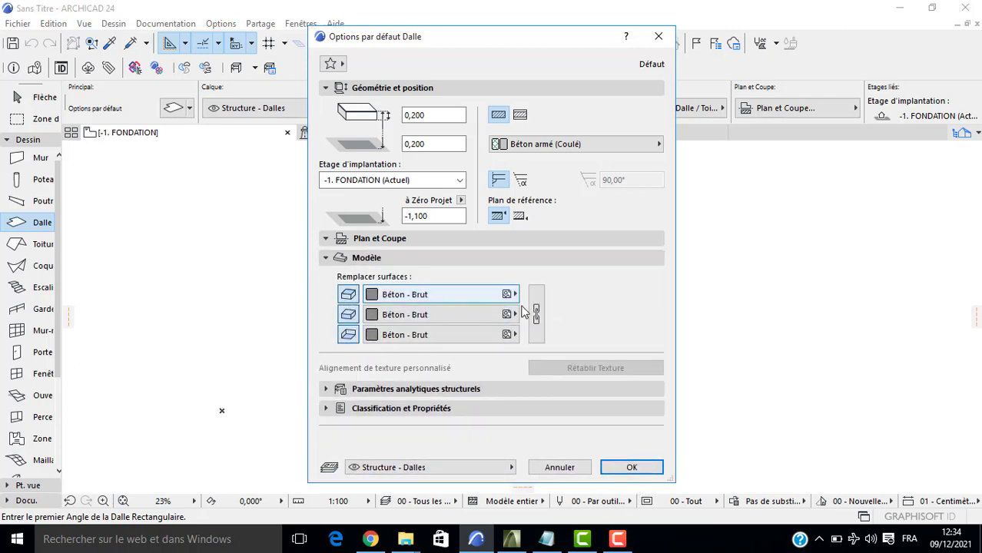
click(534, 313)
click(630, 467)
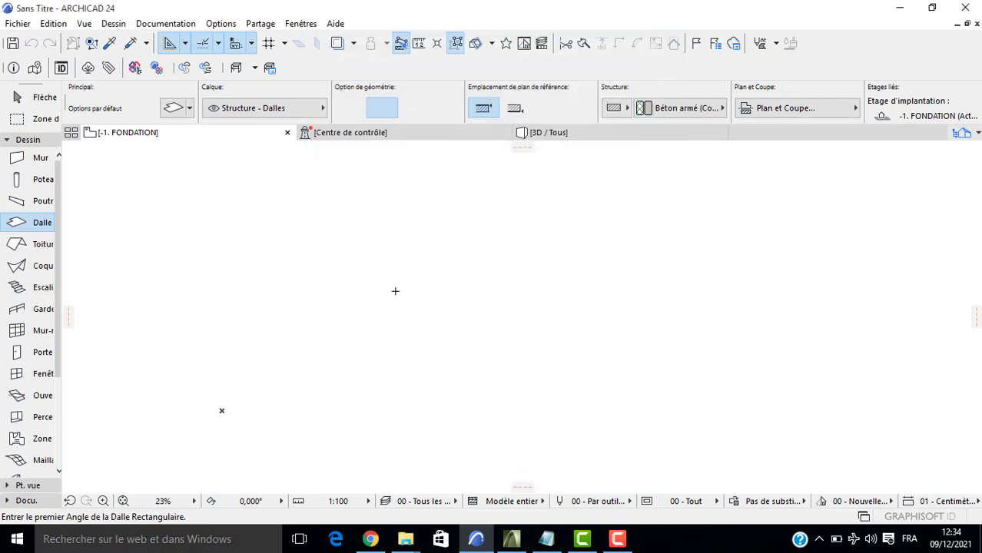
Draw a rectangular slab of 1 by 1 m in the foundation plan.
click(388, 278)
text(1)
key(Tab)
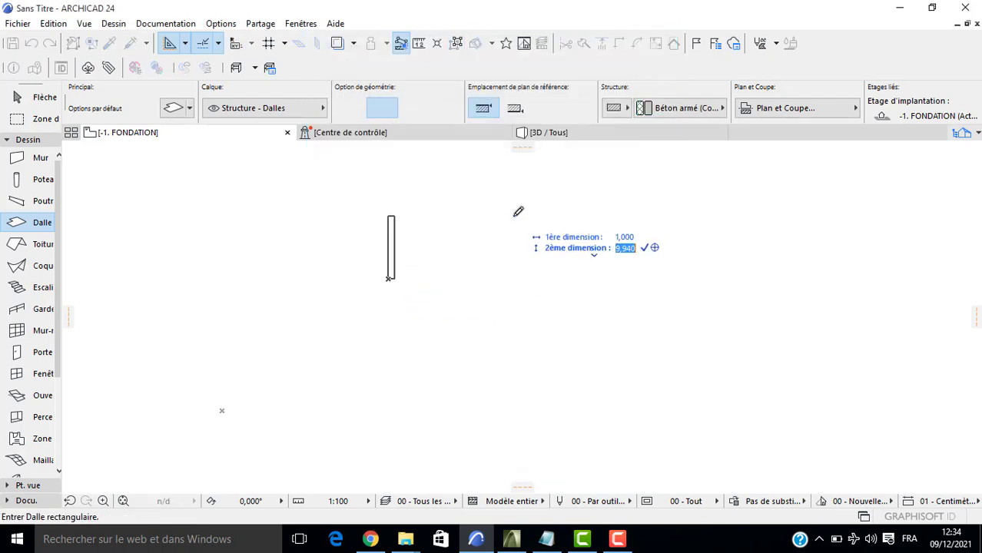
text(1)
key(Return)
scroll(390, 276, up, 5)
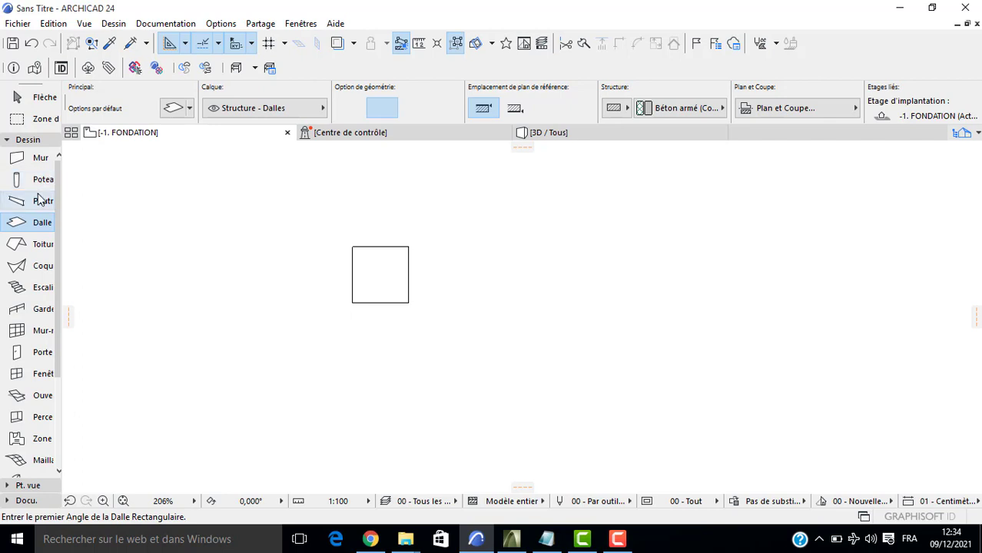
In the default column settings, set the top offset to -0,4 and the base offset to 0,2.
double_click(38, 183)
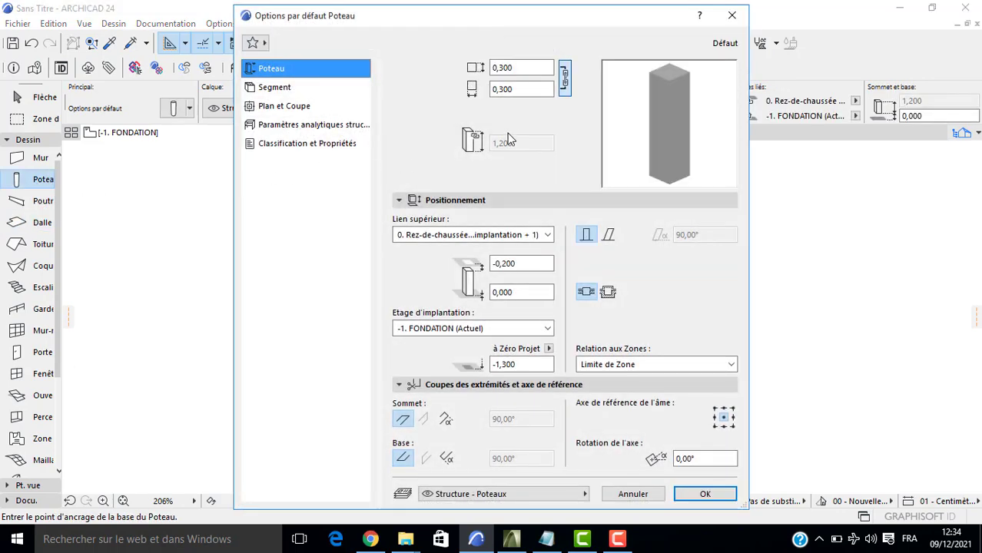
click(520, 263)
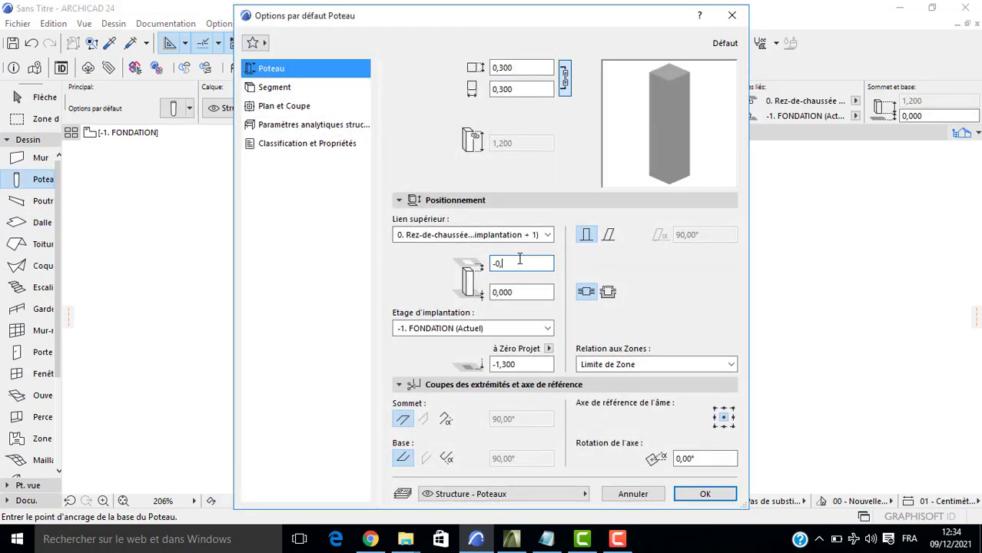
text(4)
click(516, 292)
drag(517, 292, 501, 302)
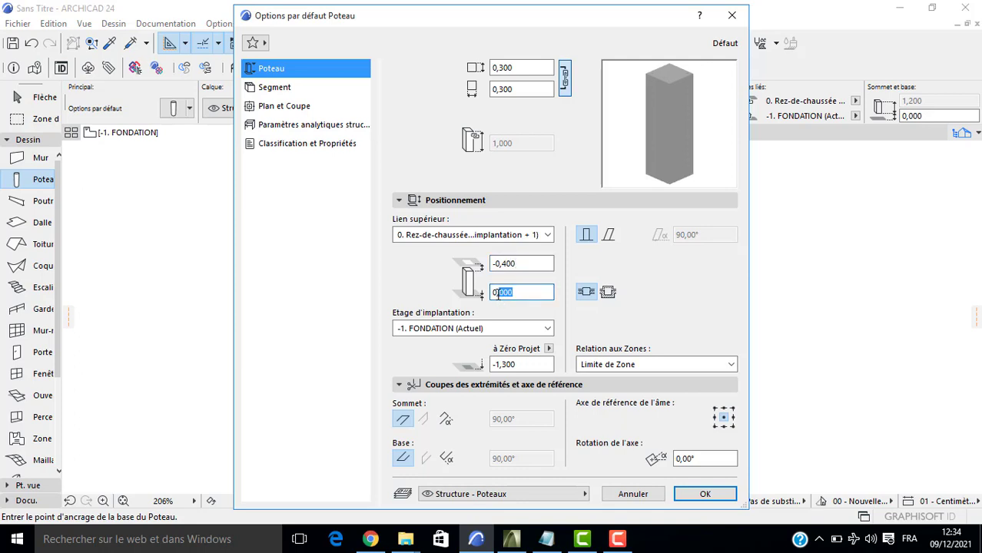
text(2)
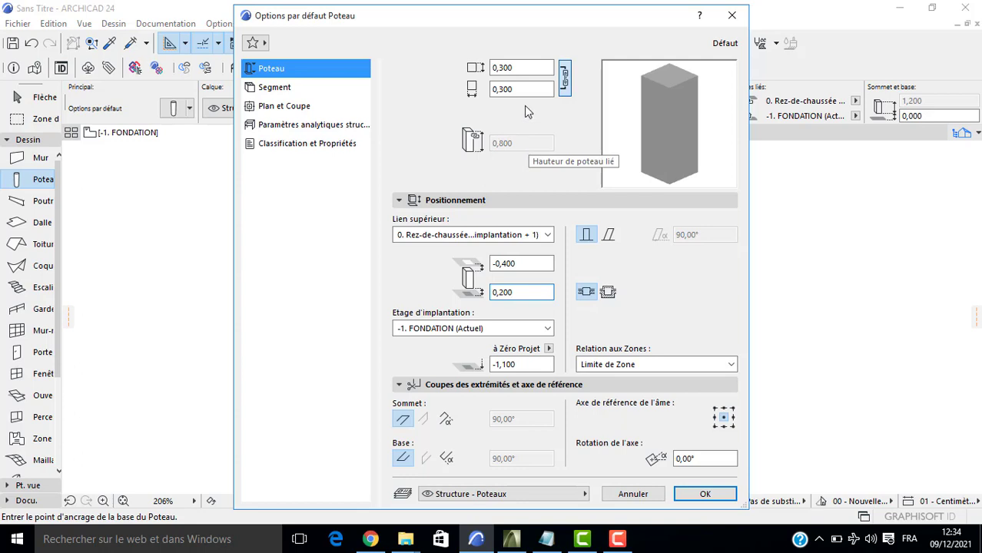
Set the default column's cross-section to 0,2 by 0,2.
click(528, 66)
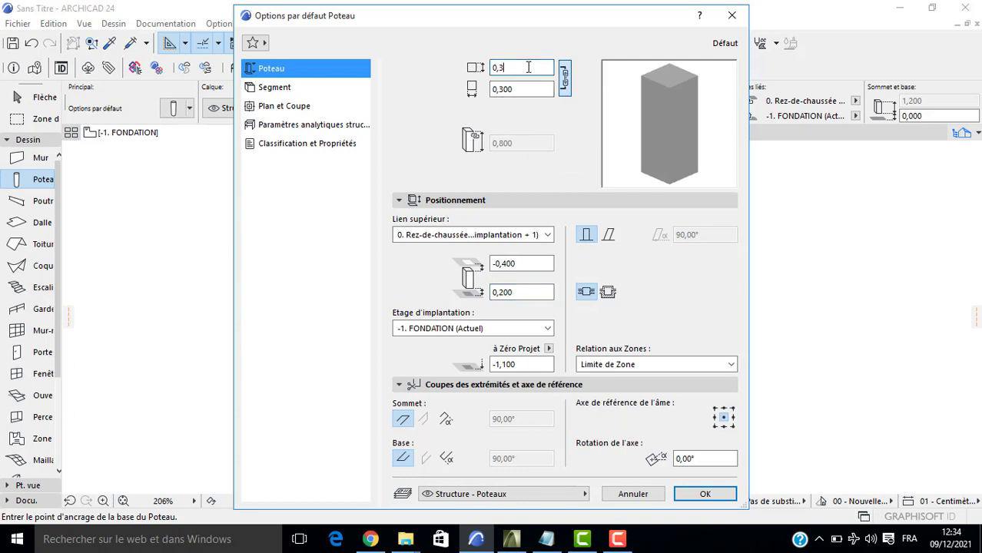
key(BackSpace)
text(2)
click(521, 90)
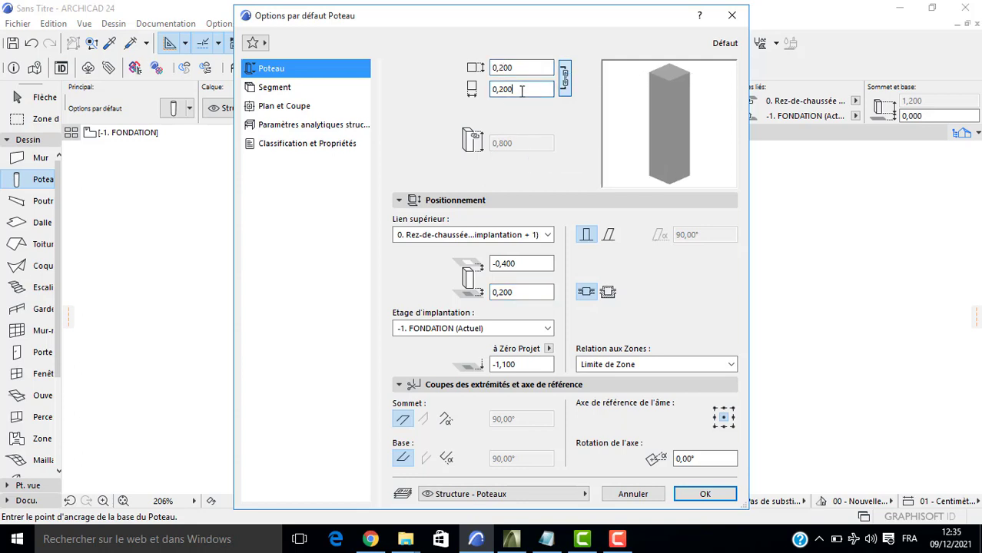
Set the building material of the default column's segment to Caoutchouc.
click(280, 87)
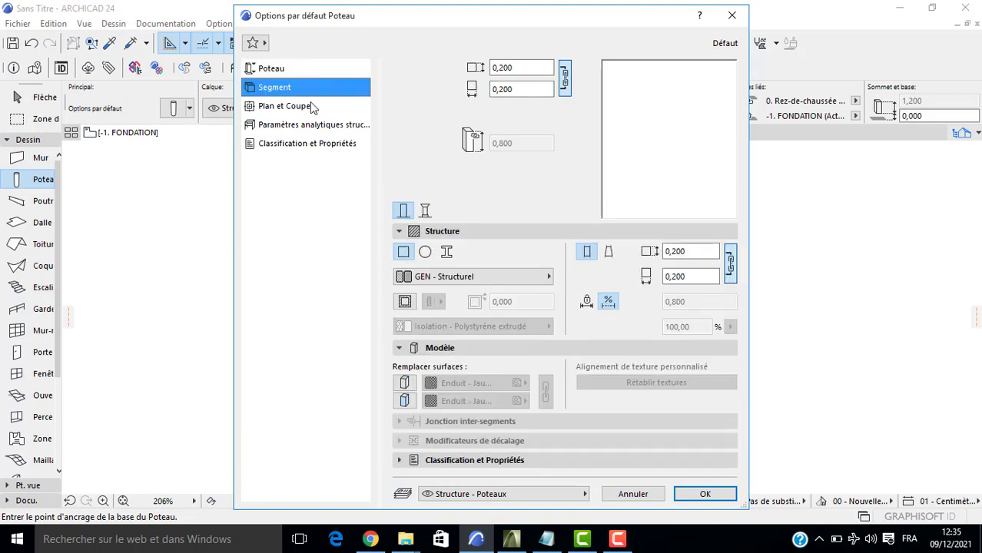
click(426, 282)
click(607, 161)
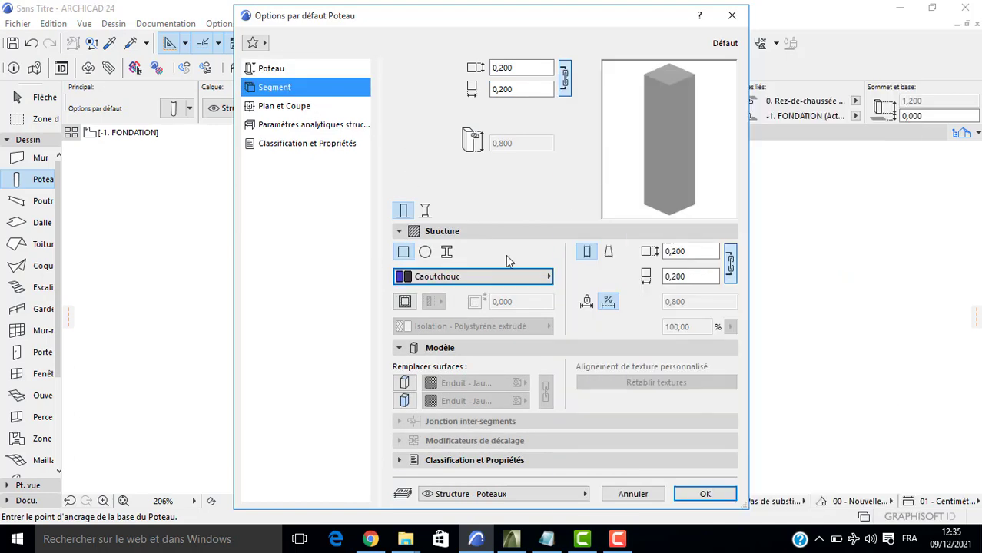
Override both surfaces of the default column with Béton - Brut, link them, and apply the column defaults.
click(408, 384)
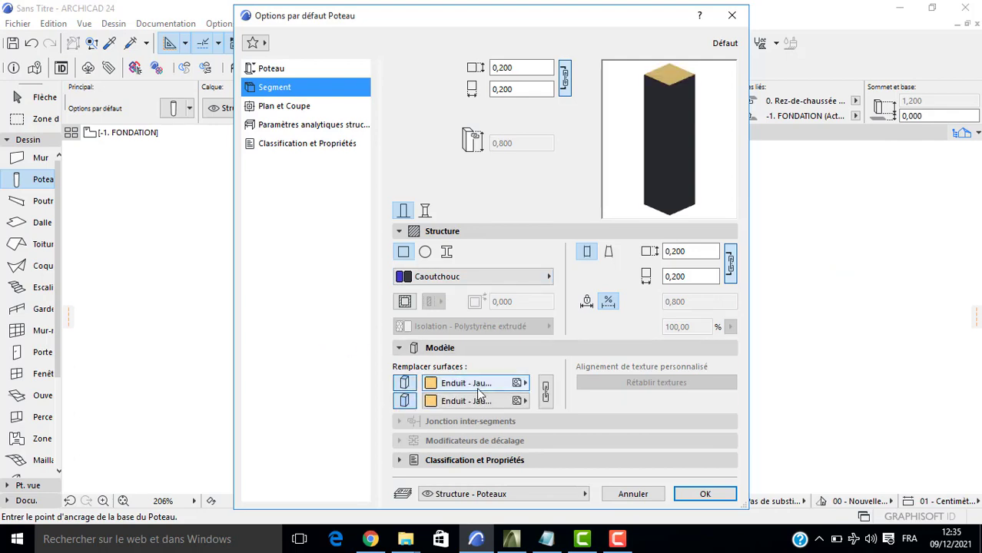
click(470, 383)
scroll(419, 255, up, 5)
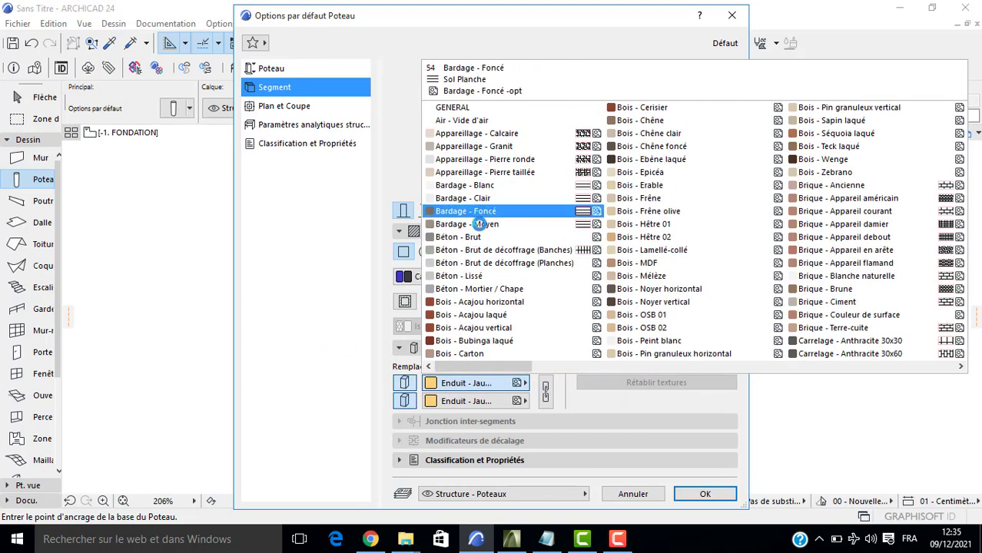
click(460, 236)
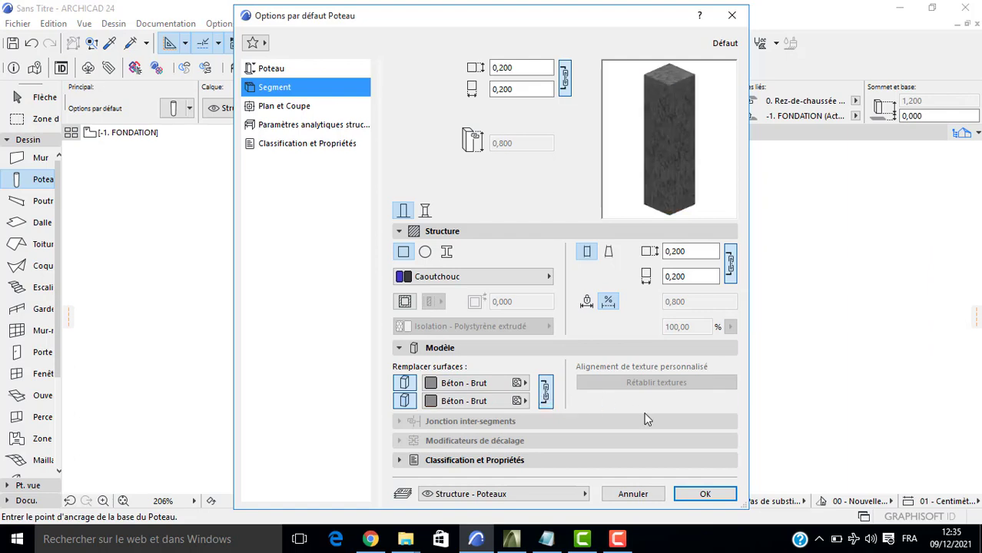
click(704, 494)
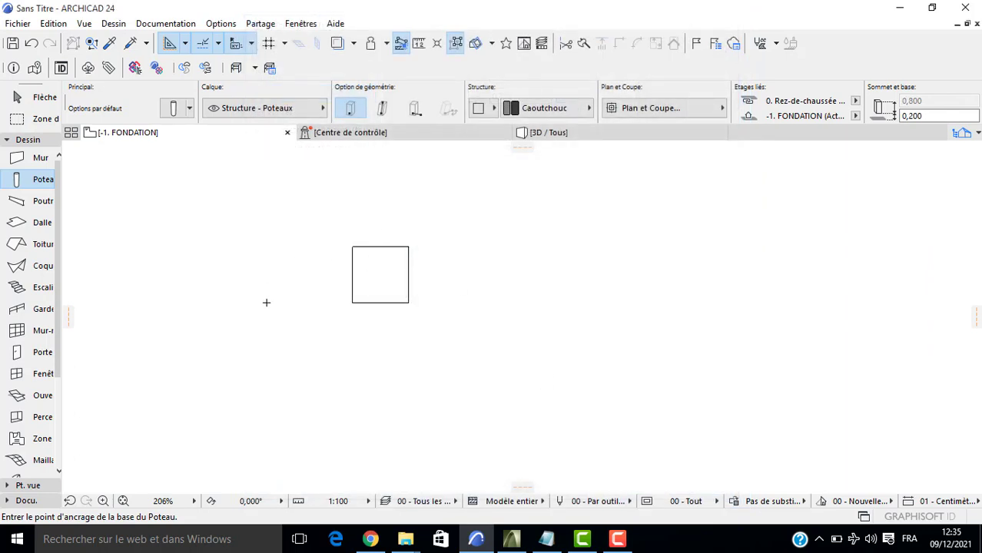
Place one column in the empty area just left of the footing slab.
middle_drag(266, 303, 310, 245)
click(323, 222)
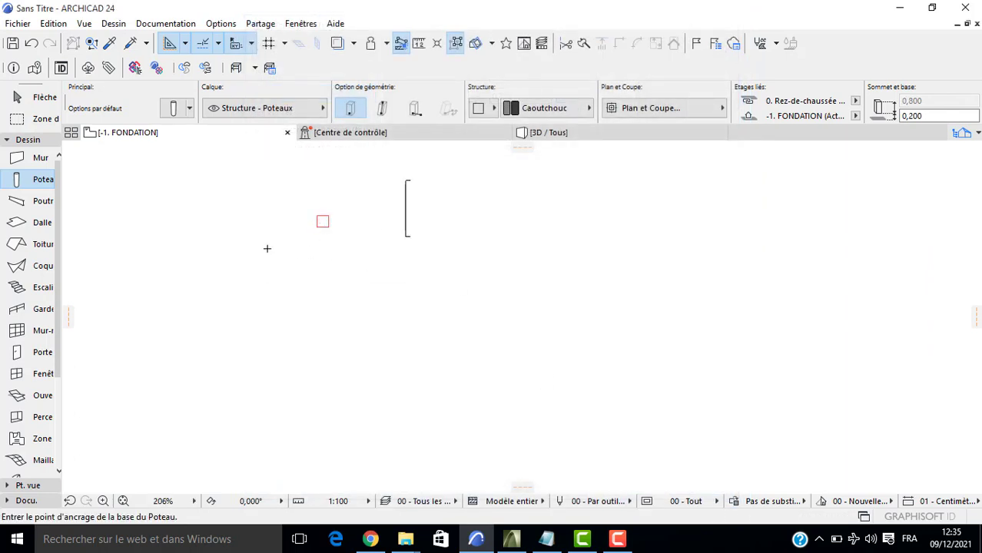
key(Escape)
Draw a diagonal helper line across the footing slab from its upper-right corner to its lower-left corner.
click(12, 503)
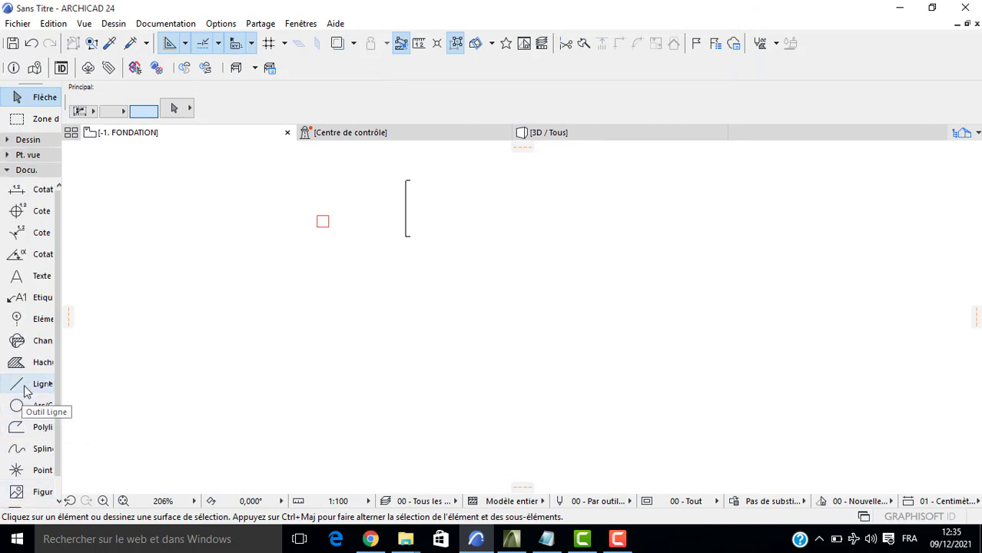
click(17, 384)
scroll(405, 208, up, 2)
middle_drag(411, 208, 211, 272)
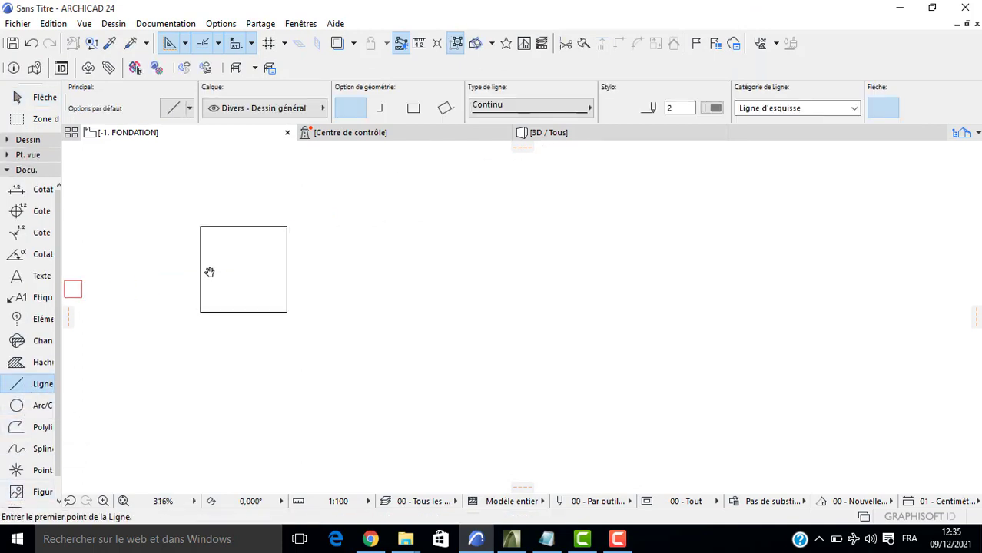
click(282, 226)
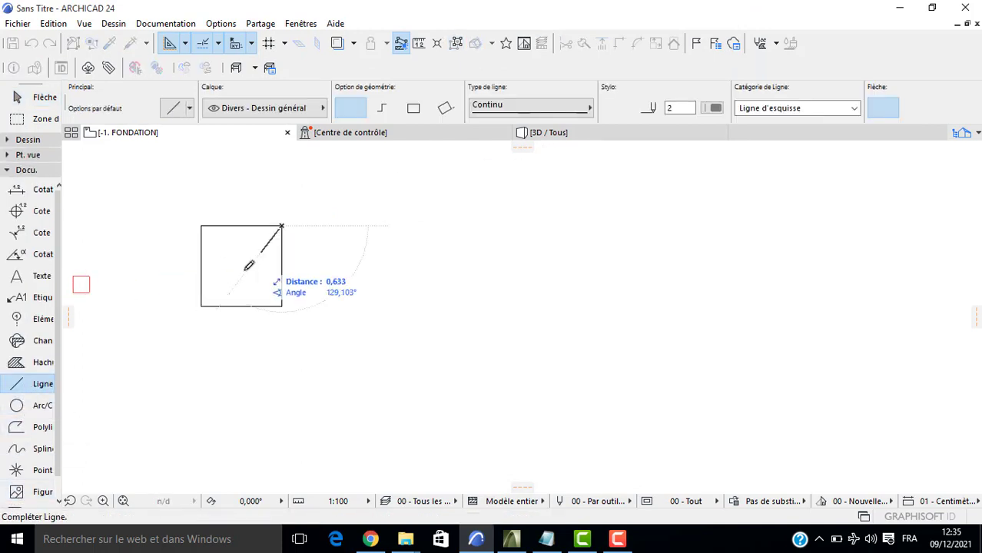
click(202, 306)
key(Escape)
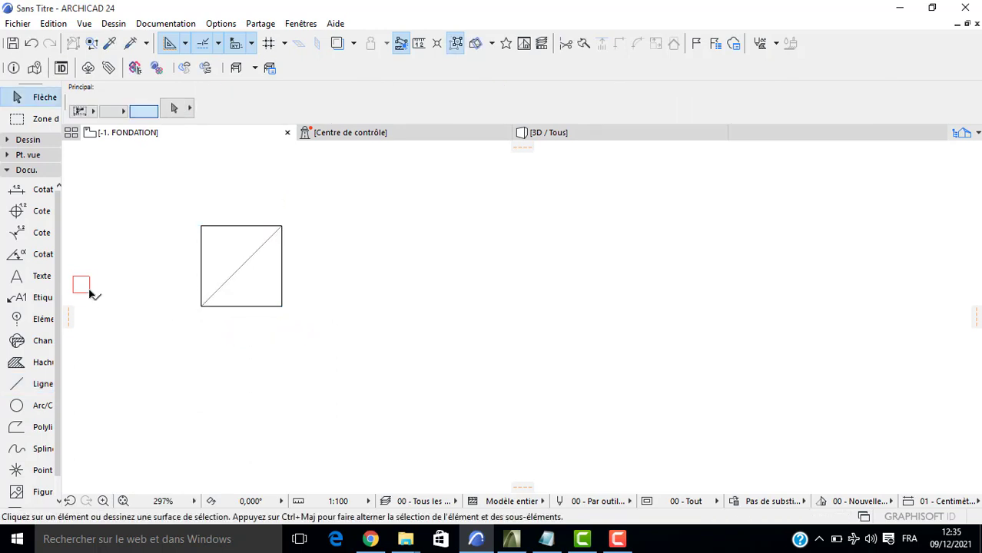
Move the column to the midpoint of the slab's diagonal and delete the helper line.
click(81, 285)
click(80, 284)
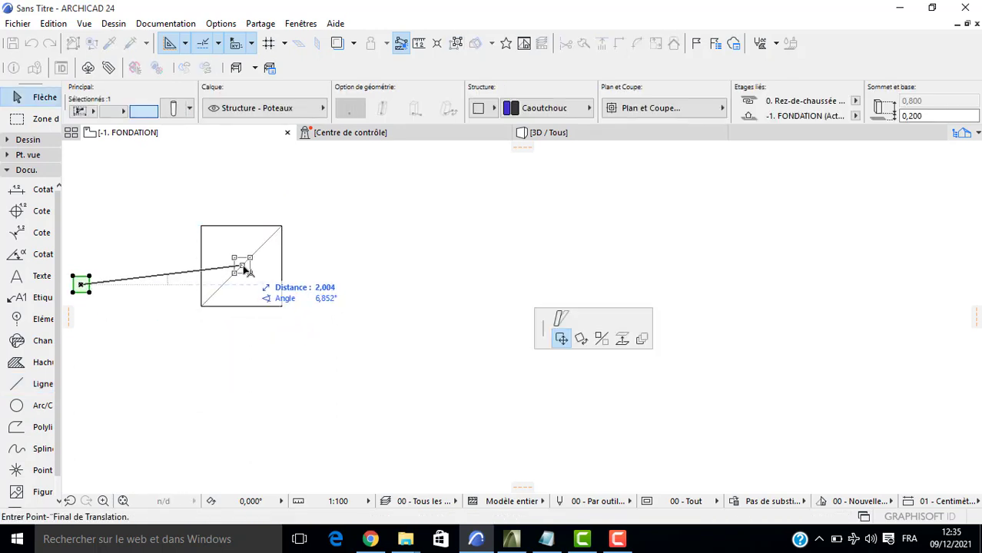
click(243, 266)
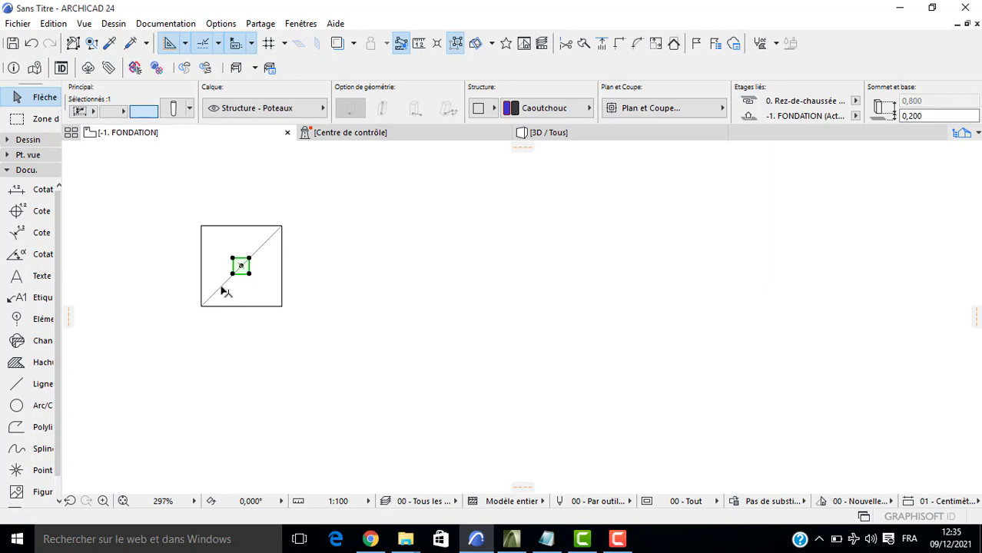
click(223, 290)
key(Delete)
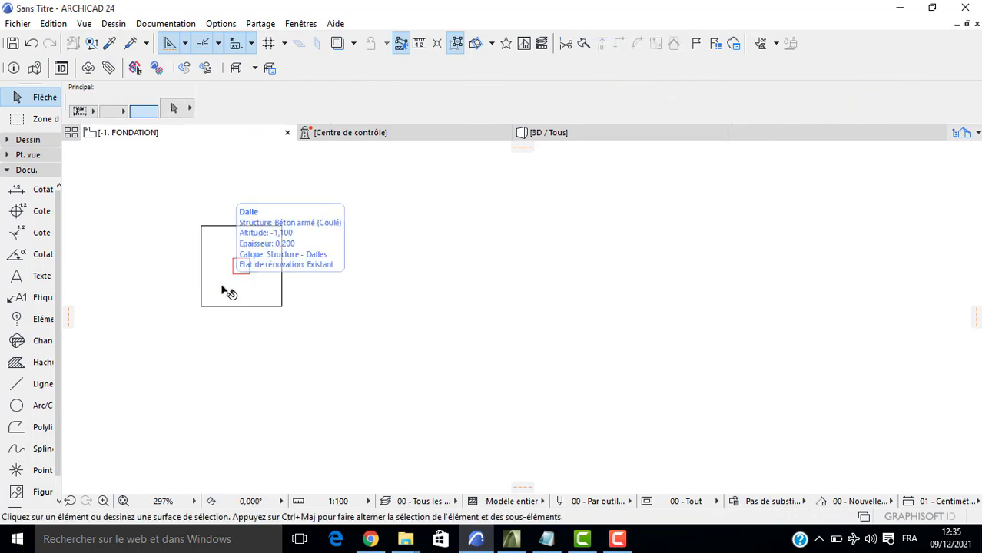
Glance at the model in 3D, then copy the footing slab and its column 3,8 m horizontally to the right in plan.
key(F3)
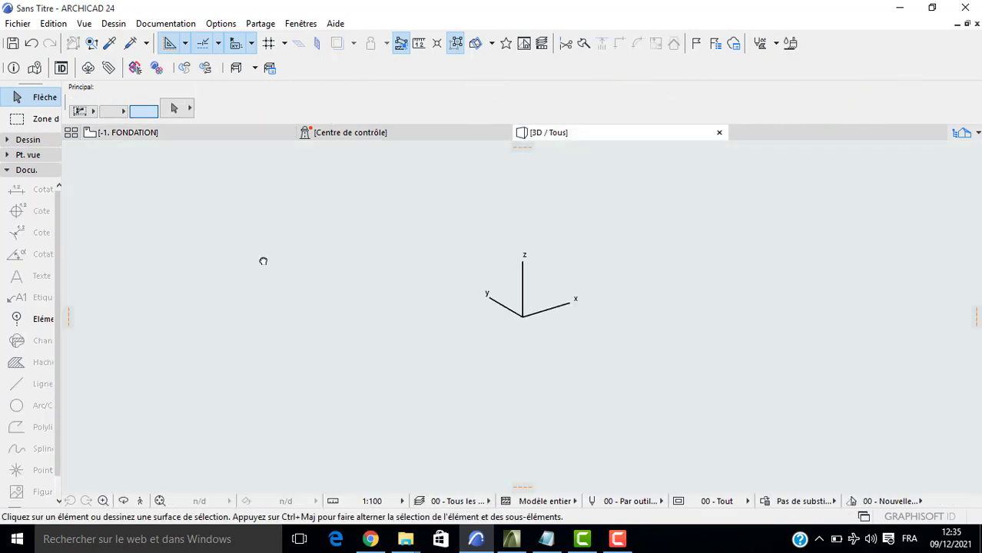
shift+middle_drag(671, 338, 354, 388)
key(F2)
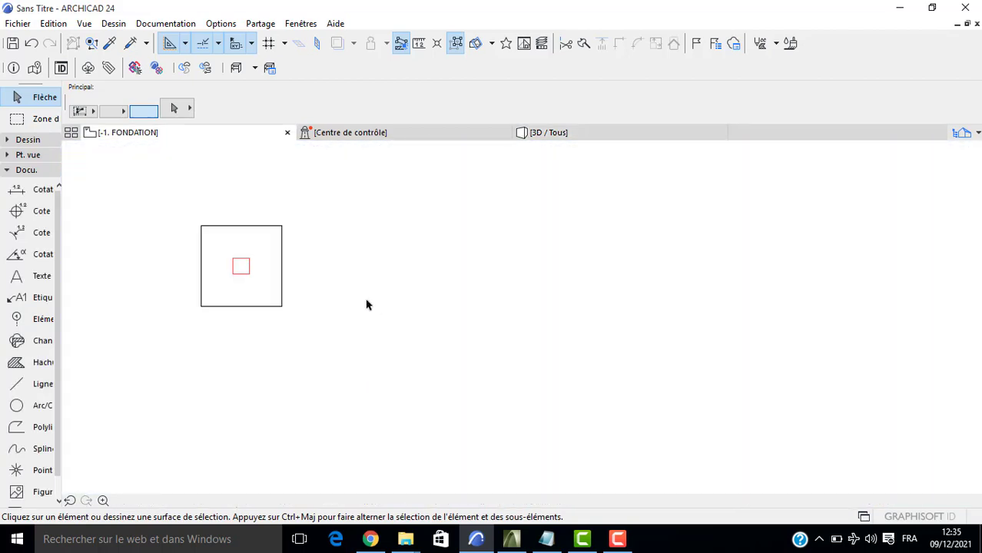
scroll(179, 334, down, 2)
drag(176, 327, 280, 247)
click(220, 258)
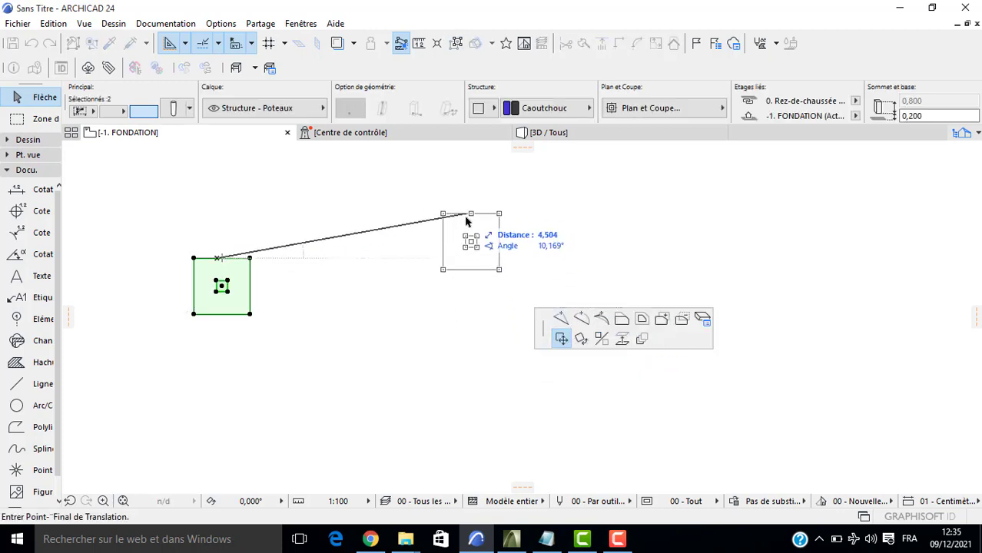
key(ctrl)
key(shift)
key(Tab)
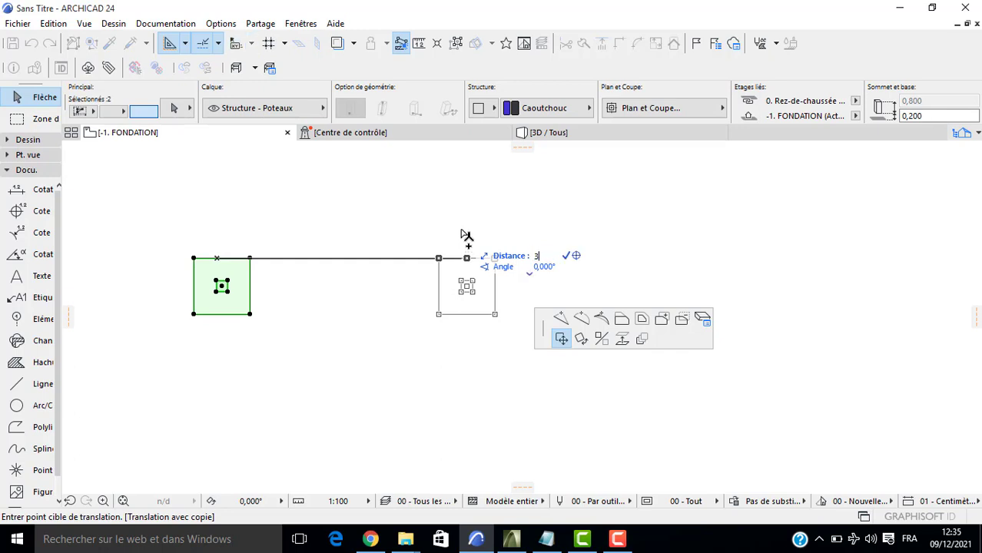
text(3,8)
key(Return)
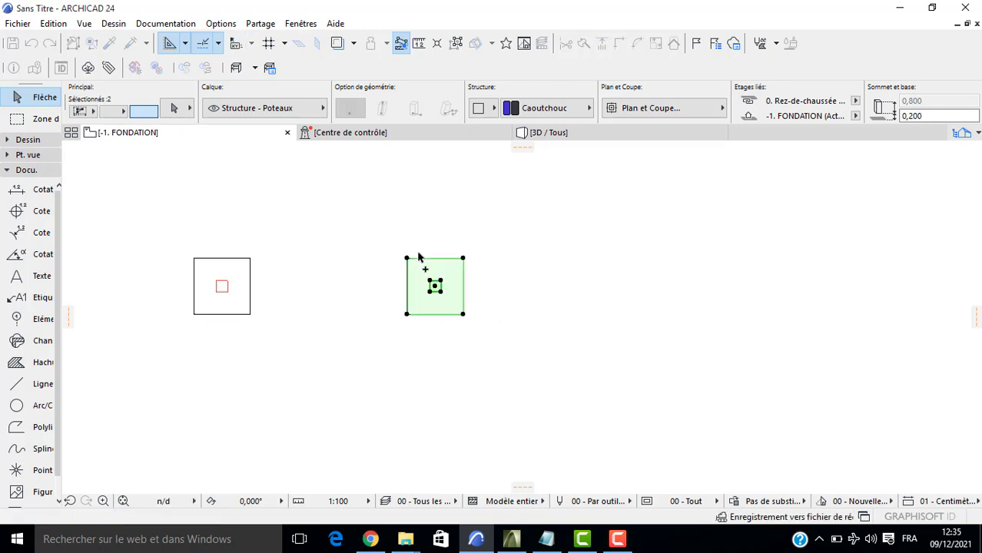
Copy the second footing and its column another 4 m horizontally to the right.
click(442, 258)
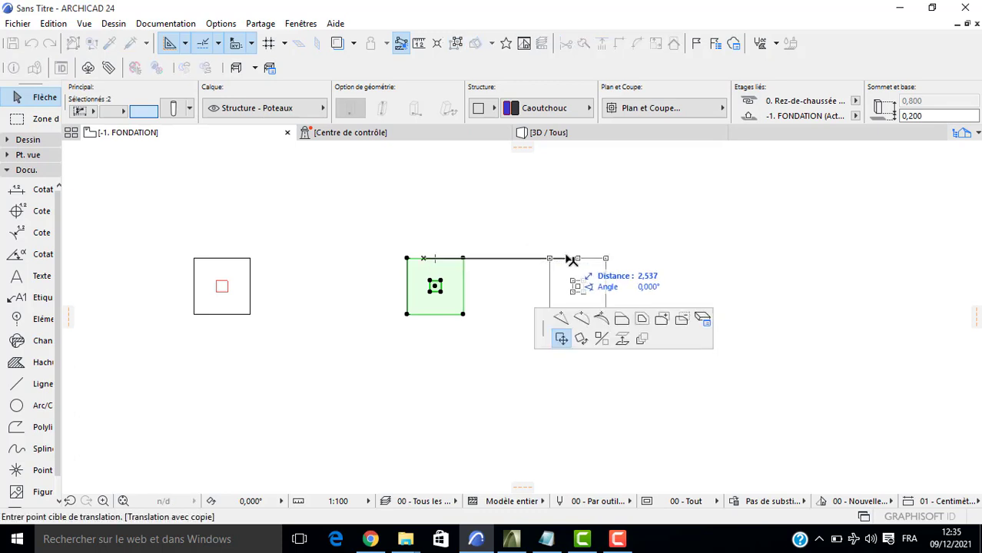
key(Tab)
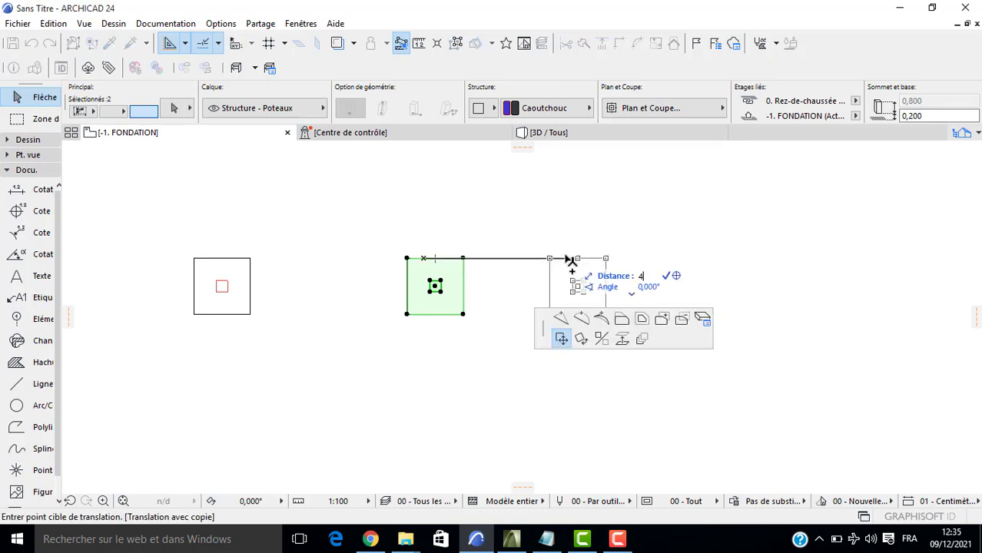
text(4)
key(Return)
Copy the whole row of three footings with their columns 5 m straight down.
click(165, 246)
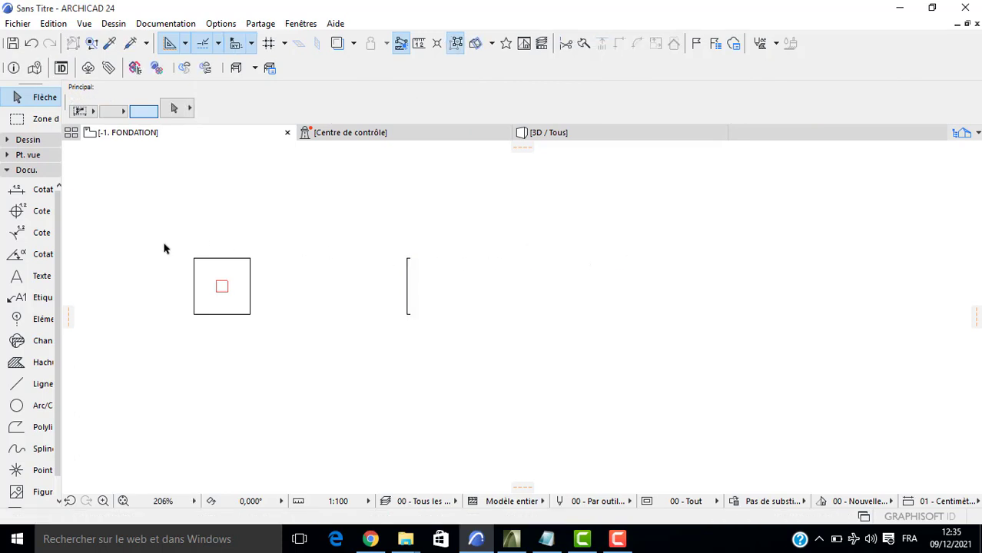
drag(163, 245, 782, 361)
scroll(550, 337, down, 3)
middle_drag(549, 336, 413, 318)
scroll(468, 326, up, 1)
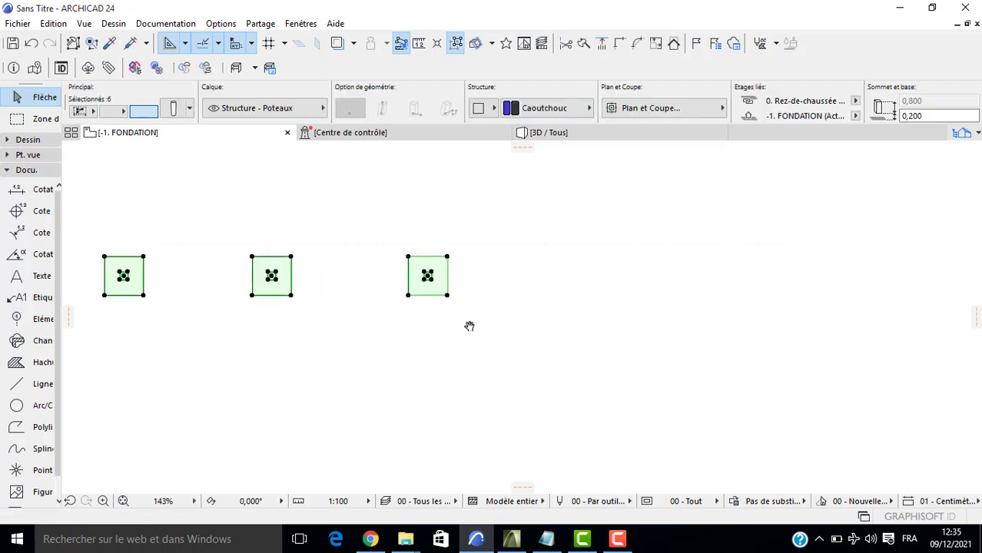
scroll(469, 326, down, 3)
middle_drag(471, 351, 434, 314)
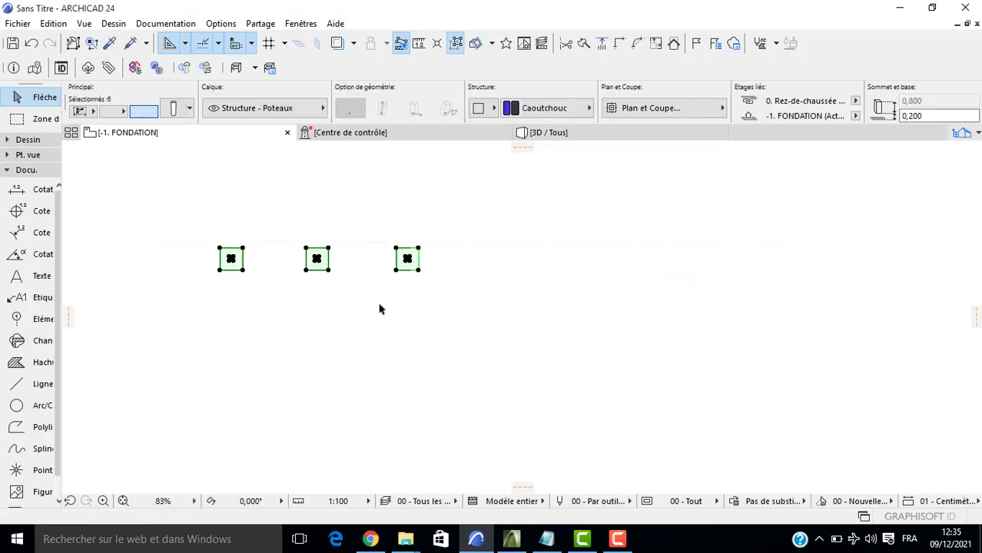
click(420, 271)
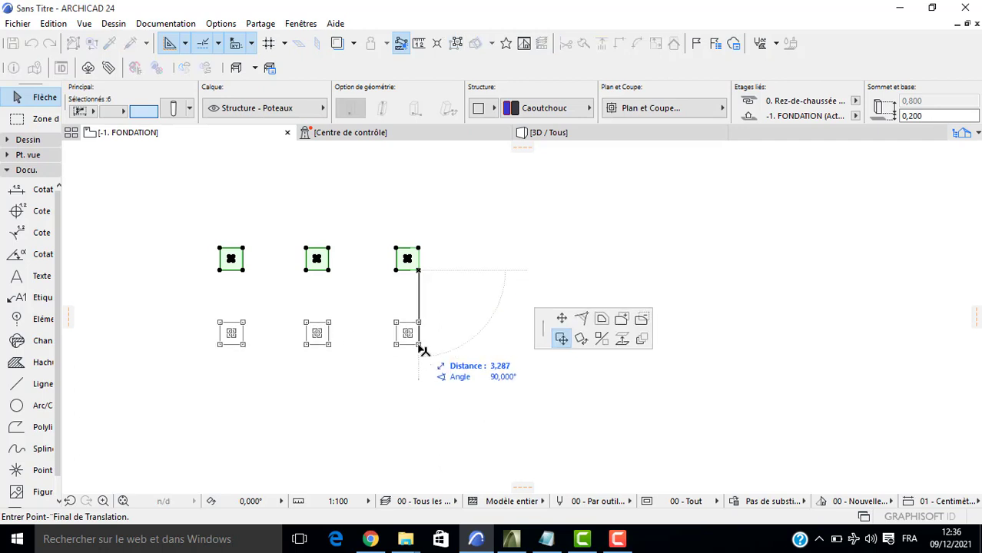
key(ctrl)
text(5)
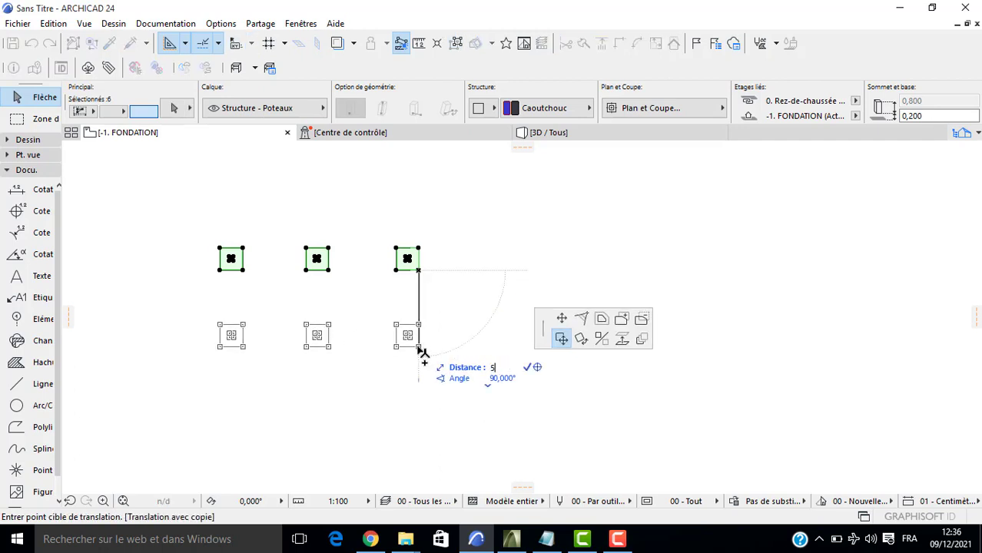
key(Return)
Copy the rightmost footing and column of the lower row straight down to start a third row.
middle_drag(394, 364, 336, 290)
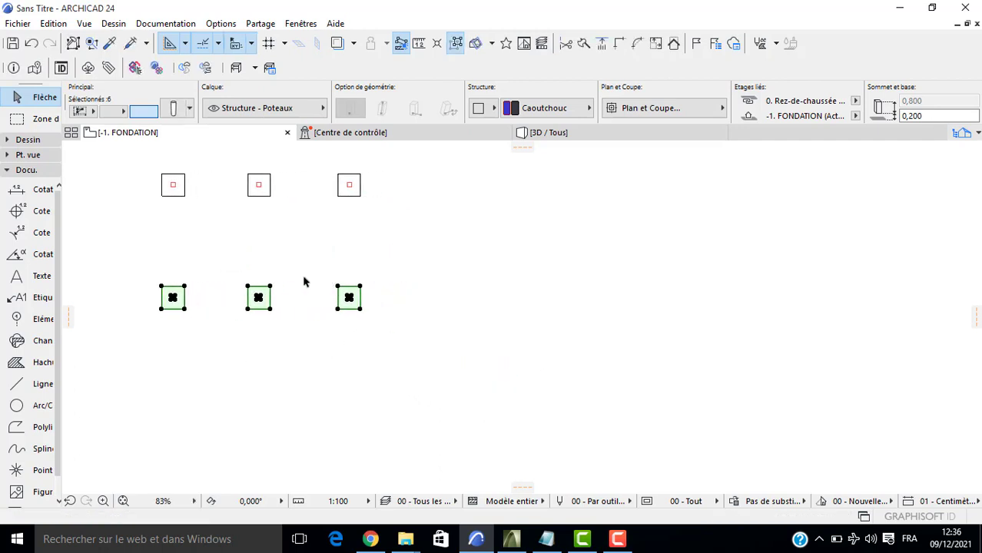
click(308, 278)
drag(309, 272, 367, 316)
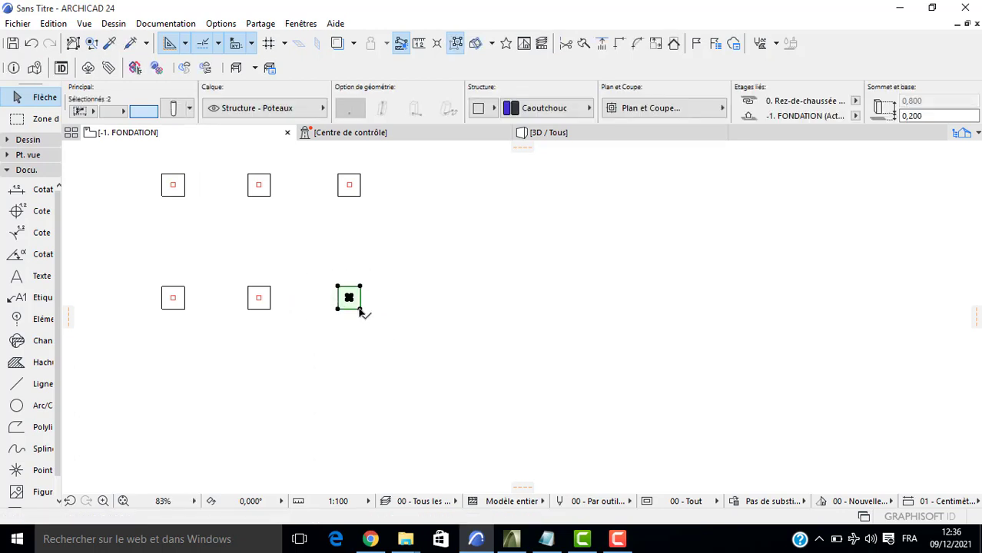
click(361, 309)
key(ctrl)
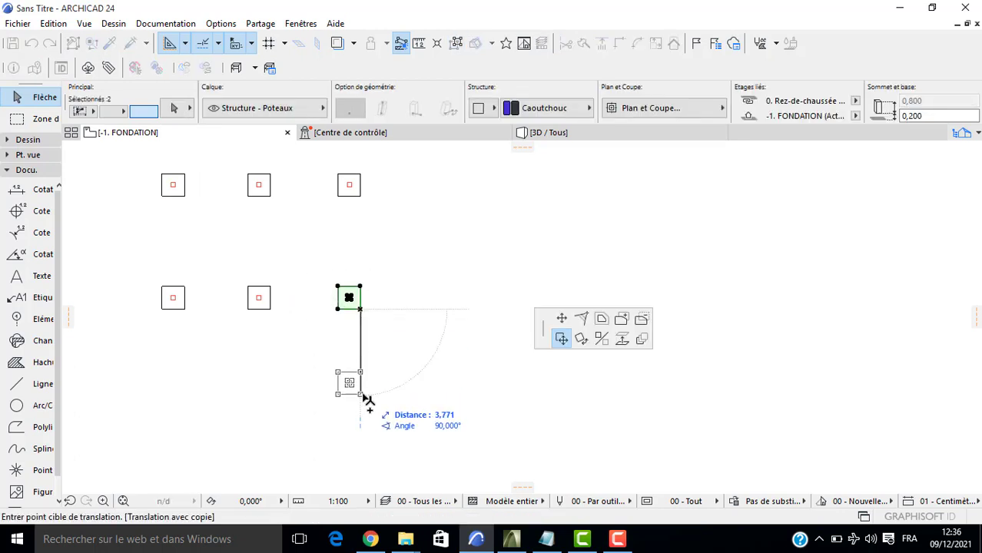
text(3)
text(2)
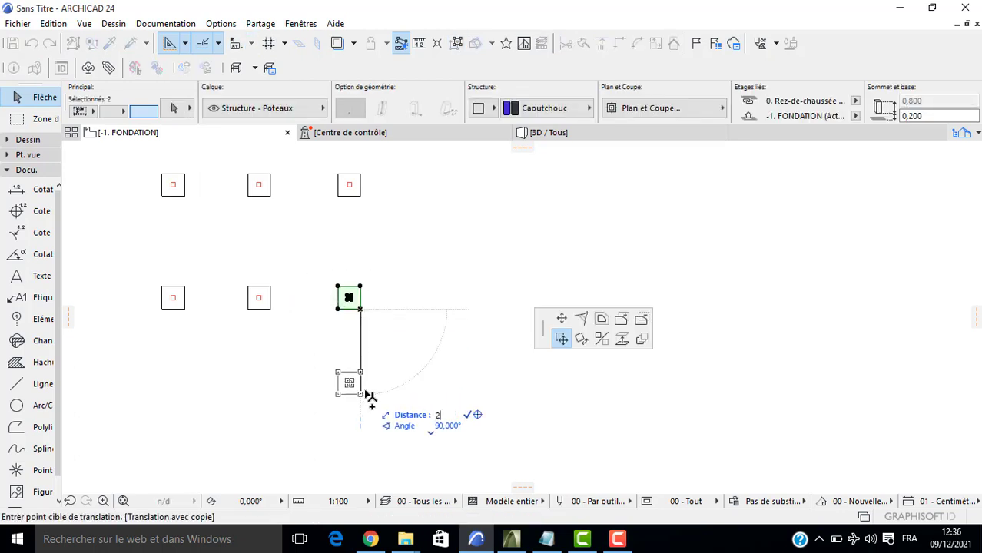
text(,)
key(Return)
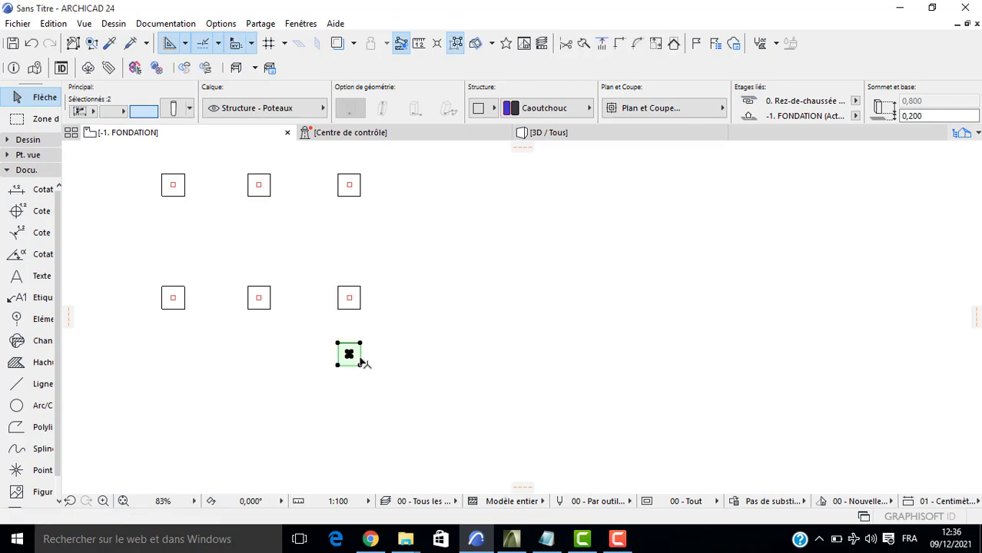
Copy the third-row footing and its column straight down to start a fourth row.
click(360, 365)
key(ctrl)
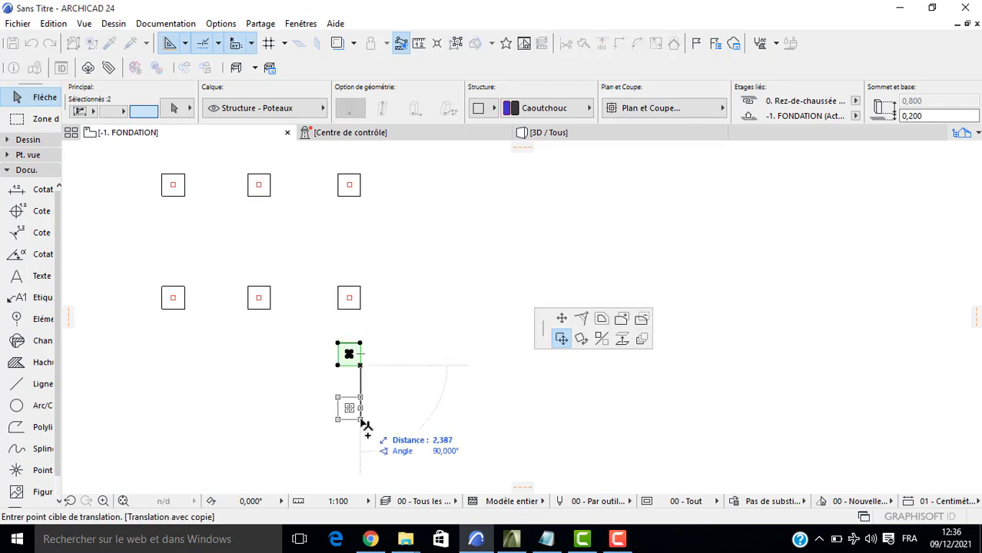
text(2)
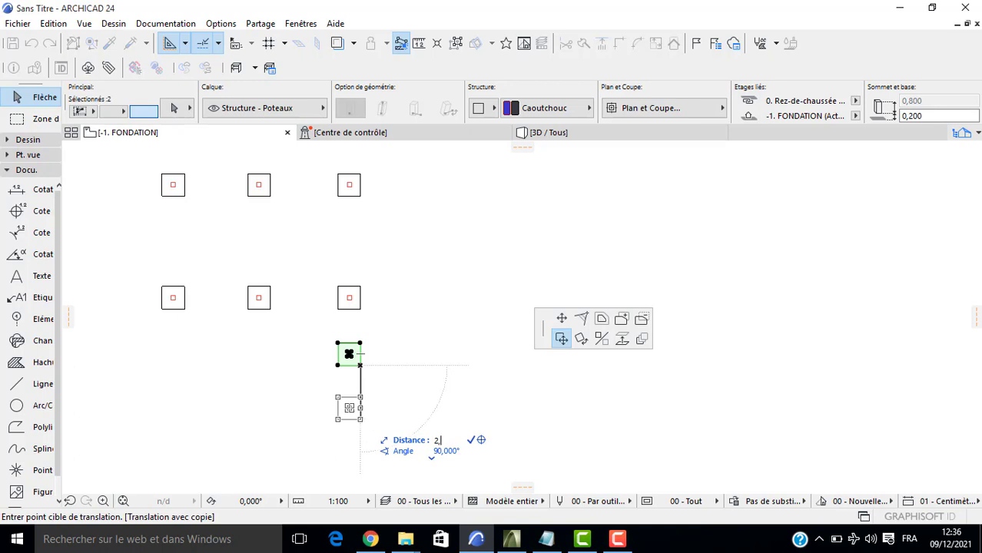
key(Return)
Copy the third-row and fourth-row footings with their columns horizontally to the left.
middle_drag(347, 346, 276, 294)
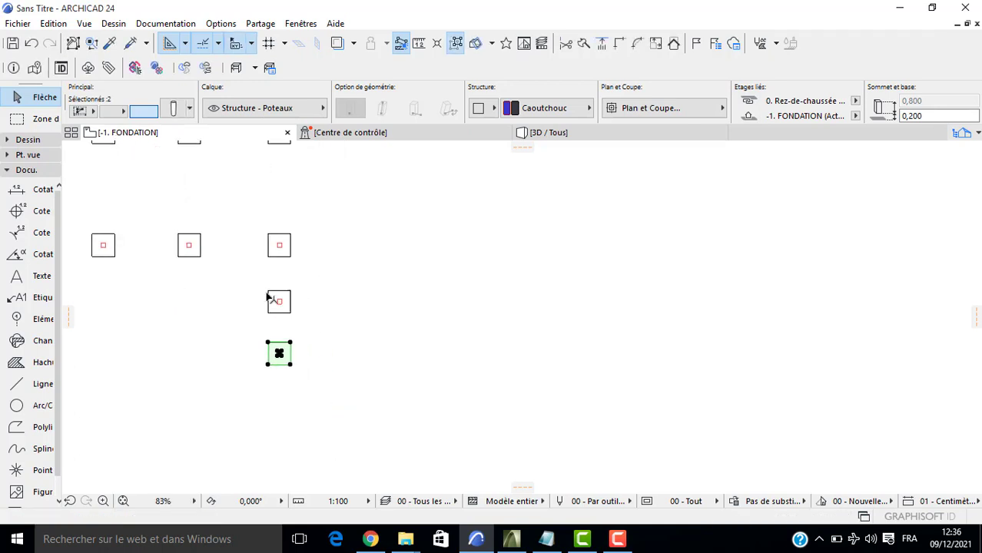
drag(261, 284, 293, 366)
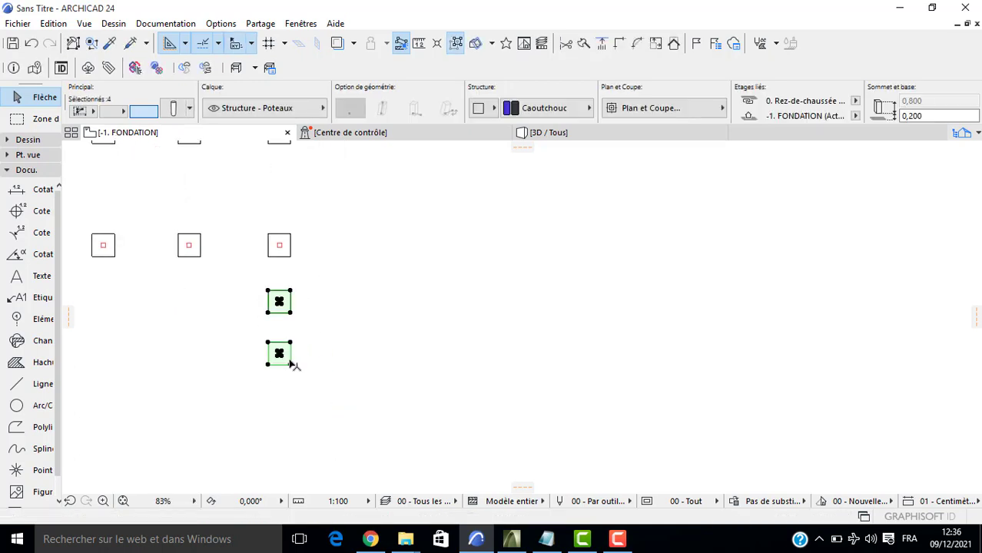
click(290, 365)
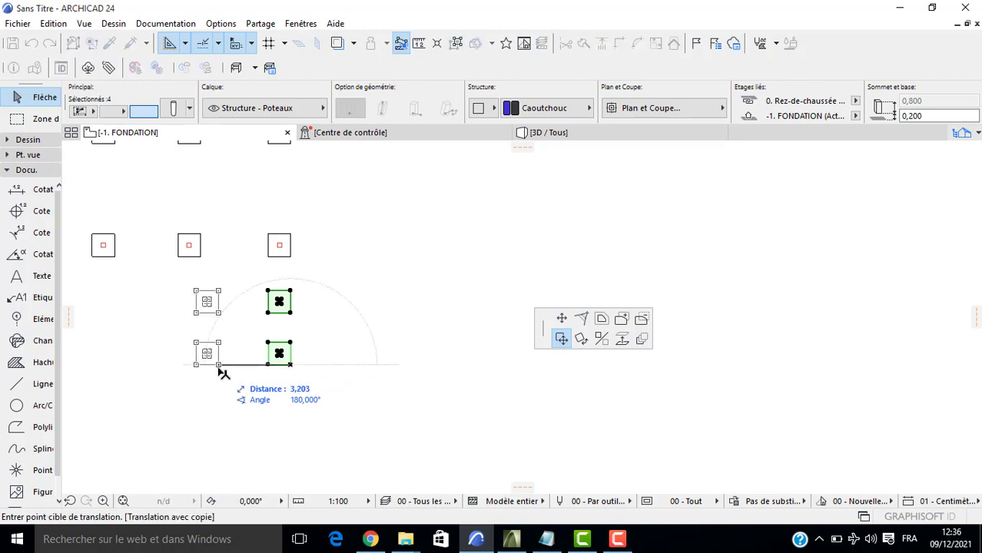
key(Tab)
text(3)
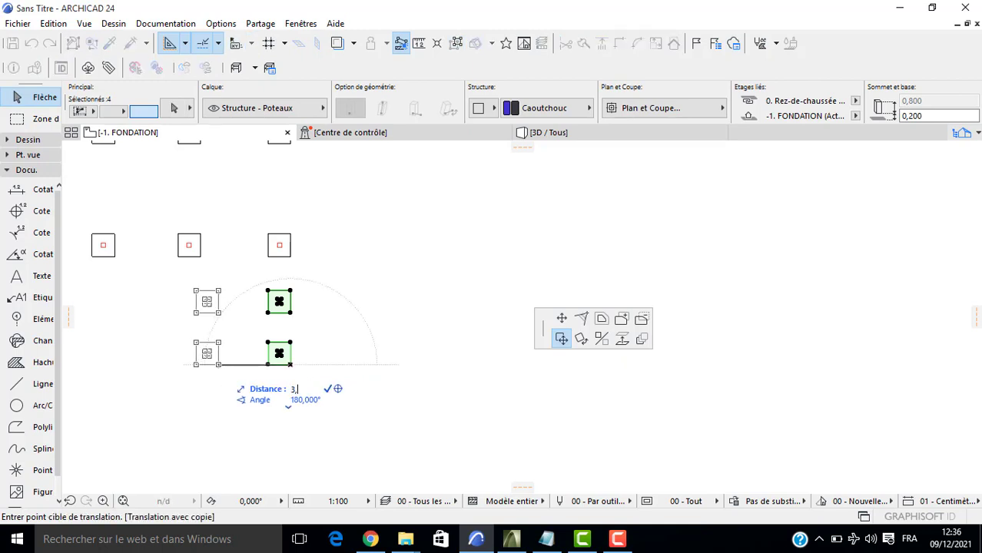
key(Return)
Copy the fourth row's left footing and column horizontally further left.
middle_drag(219, 350, 246, 325)
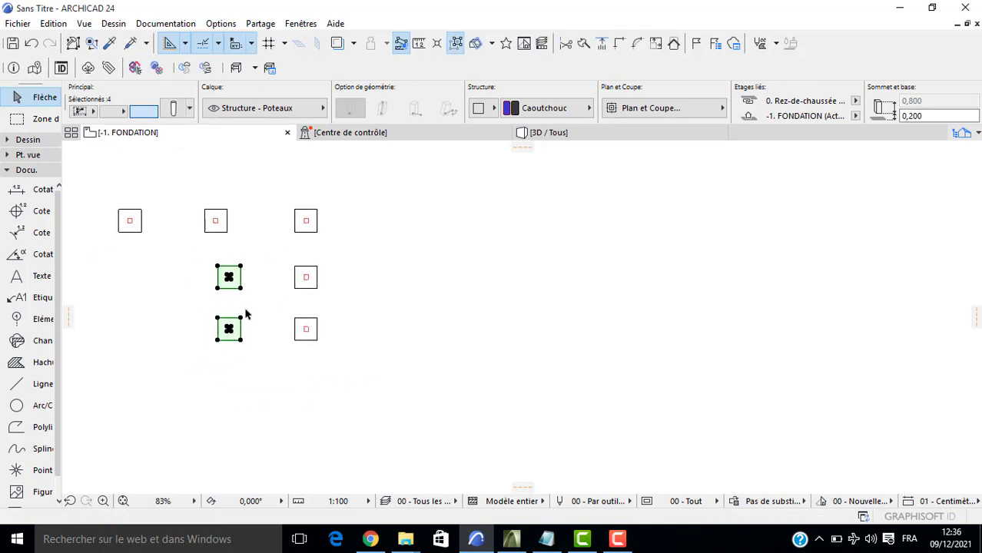
click(247, 310)
click(215, 352)
click(240, 341)
click(565, 340)
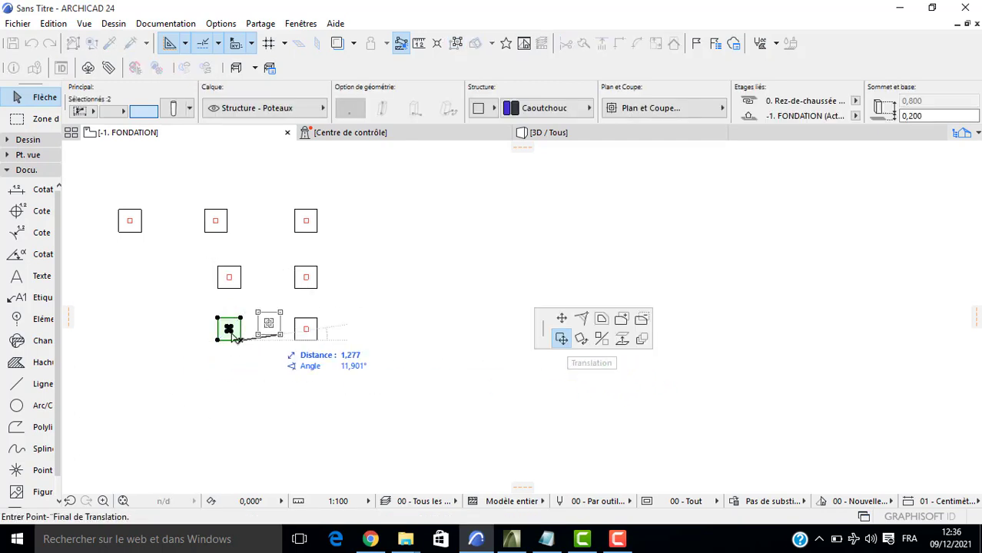
key(ctrl)
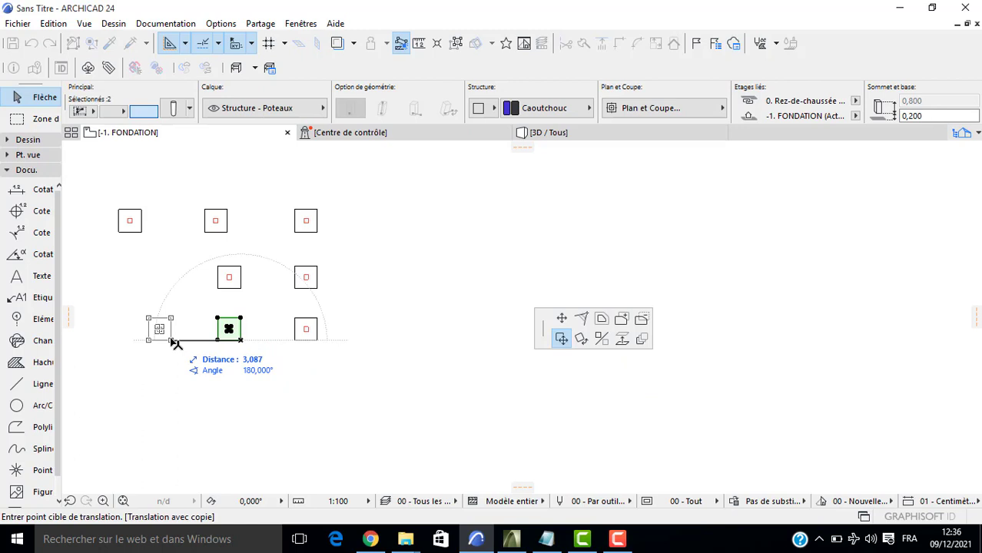
key(Tab)
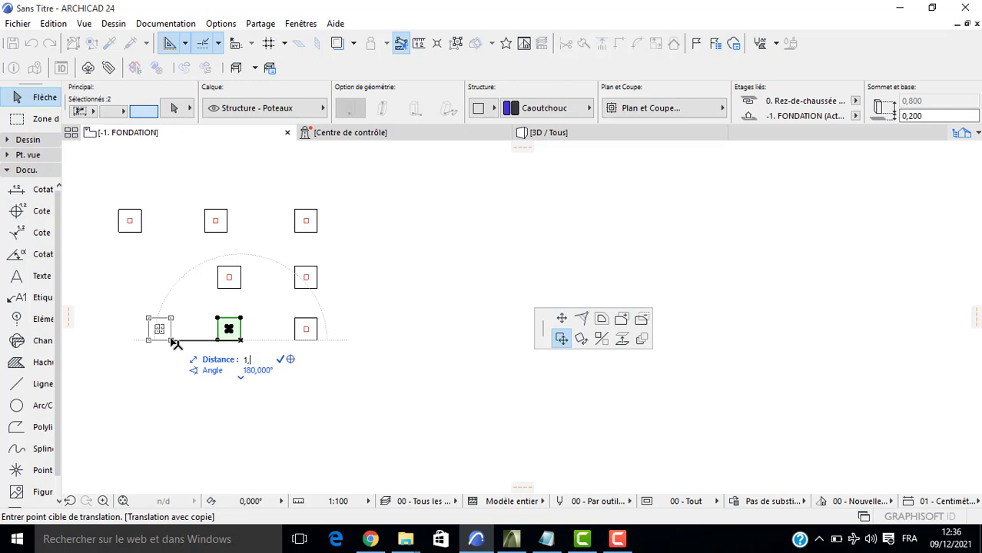
key(Return)
Copy the fourth row's newly placed leftmost footing and column 2.8 m horizontally to the left.
click(181, 341)
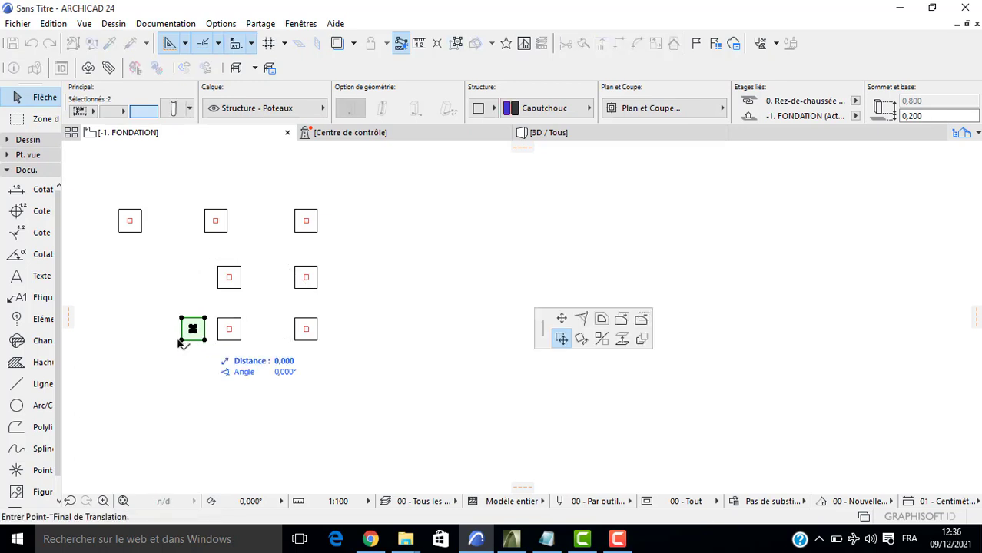
key(ctrl)
key(Tab)
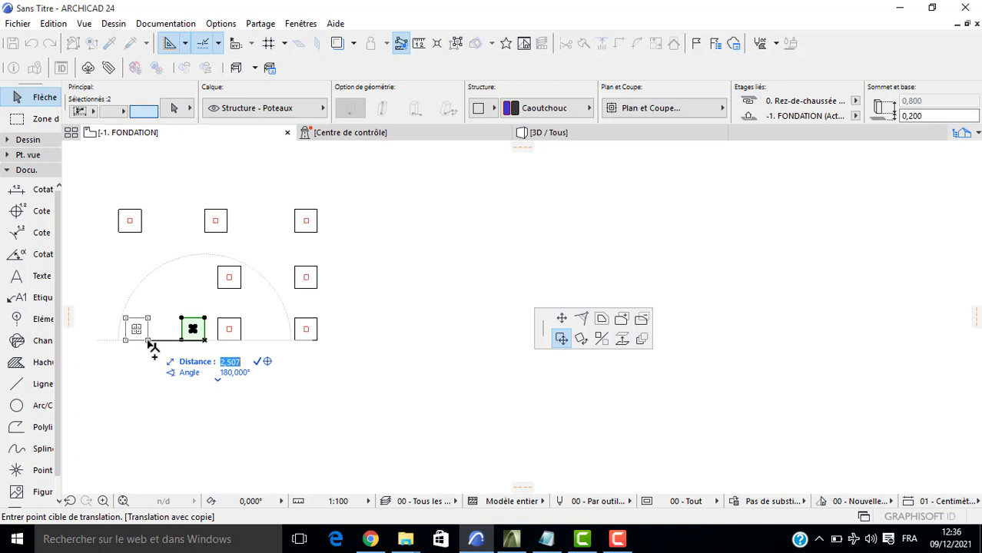
text(2,8)
key(Return)
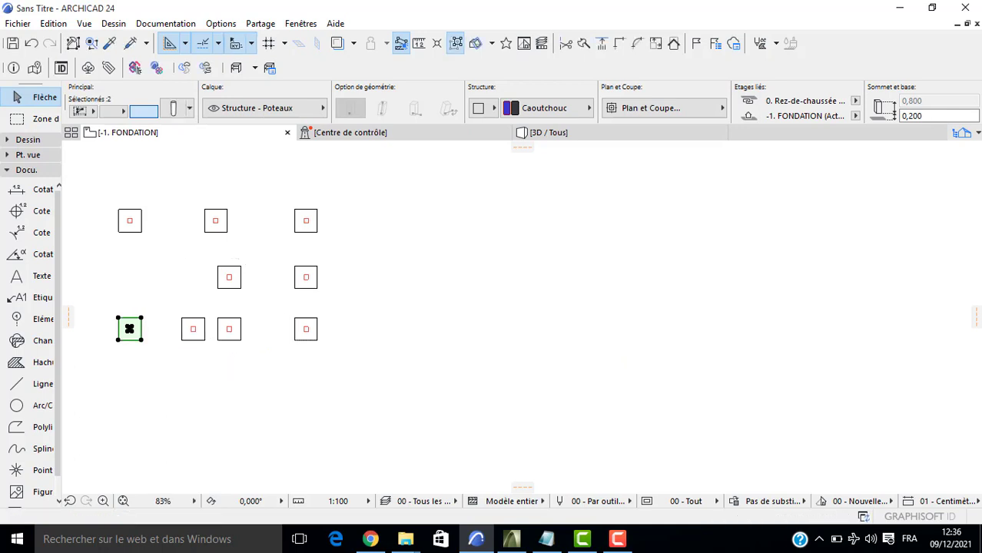
Copy the bottom-left corner footing and column 2.3 m straight up into the third row.
click(141, 341)
key(Tab)
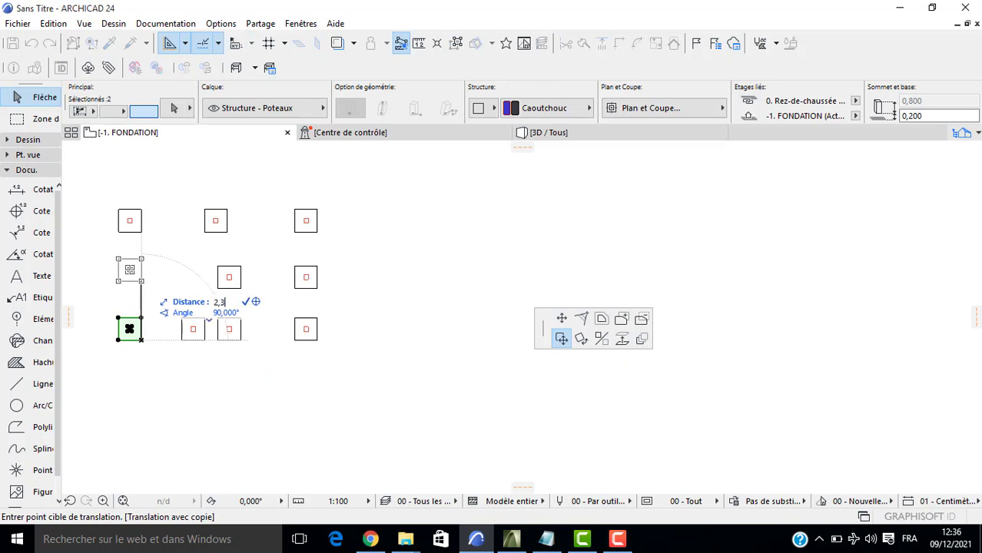
key(Return)
click(165, 384)
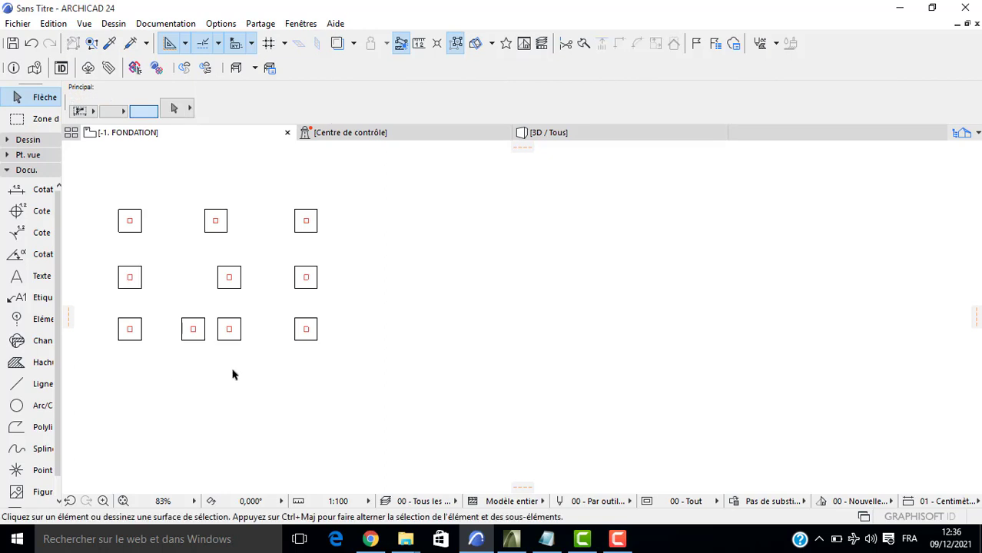
Inspect the arrangement of footings and columns in 3D, then return to the foundation plan.
key(F3)
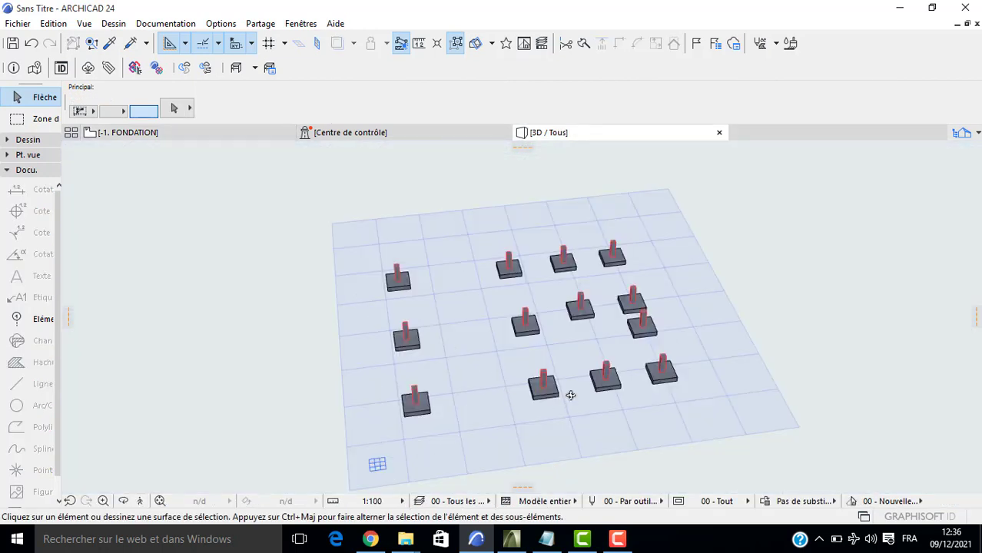
shift+middle_drag(570, 395, 592, 296)
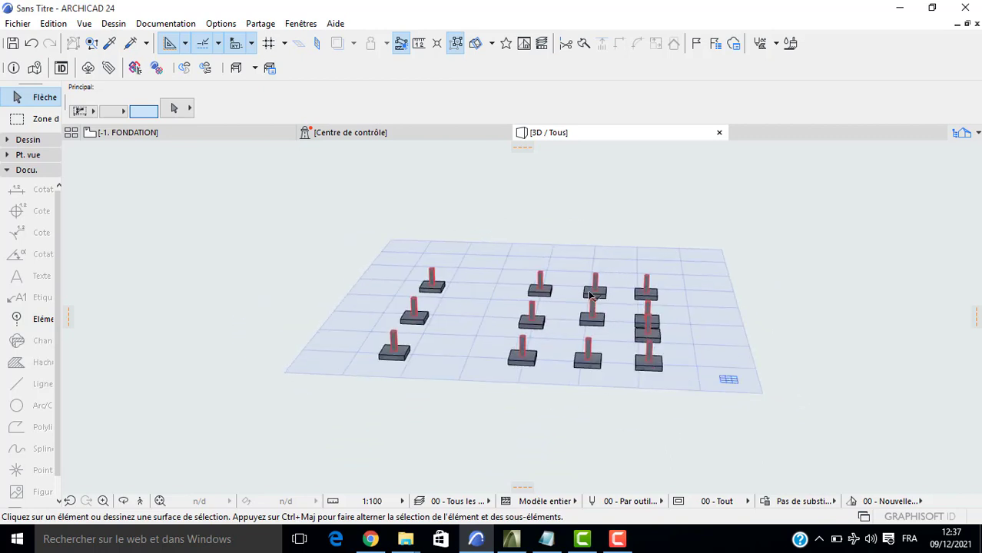
scroll(588, 290, up, 1)
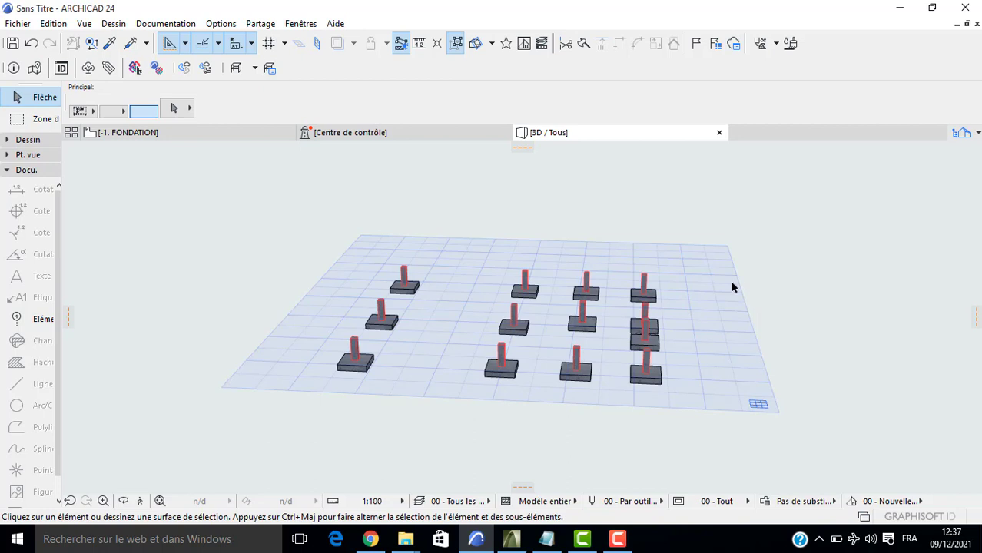
key(F2)
scroll(401, 360, down, 3)
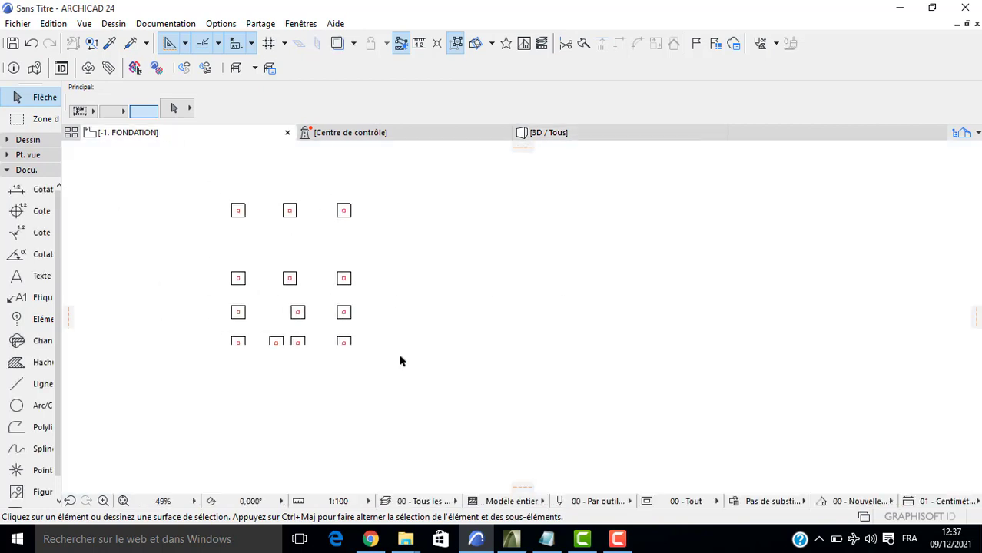
Set the default beam cross-section to 0.2 m high and 0.4 m wide.
click(27, 140)
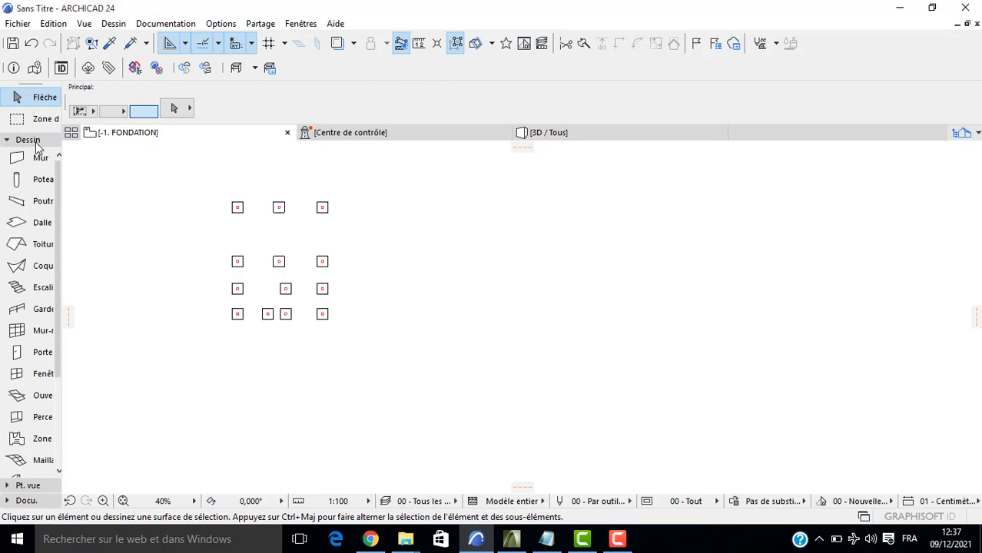
double_click(34, 201)
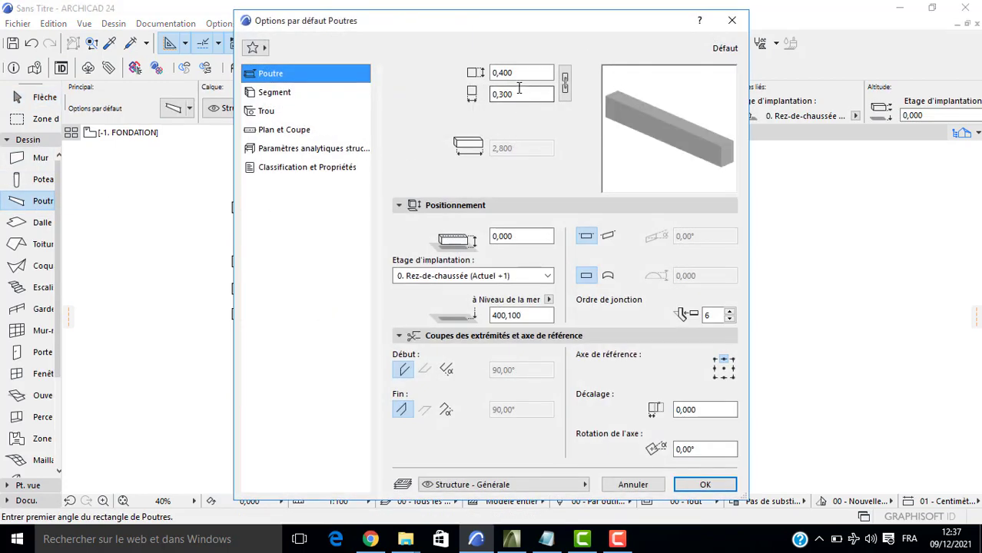
drag(513, 73, 502, 93)
text(2)
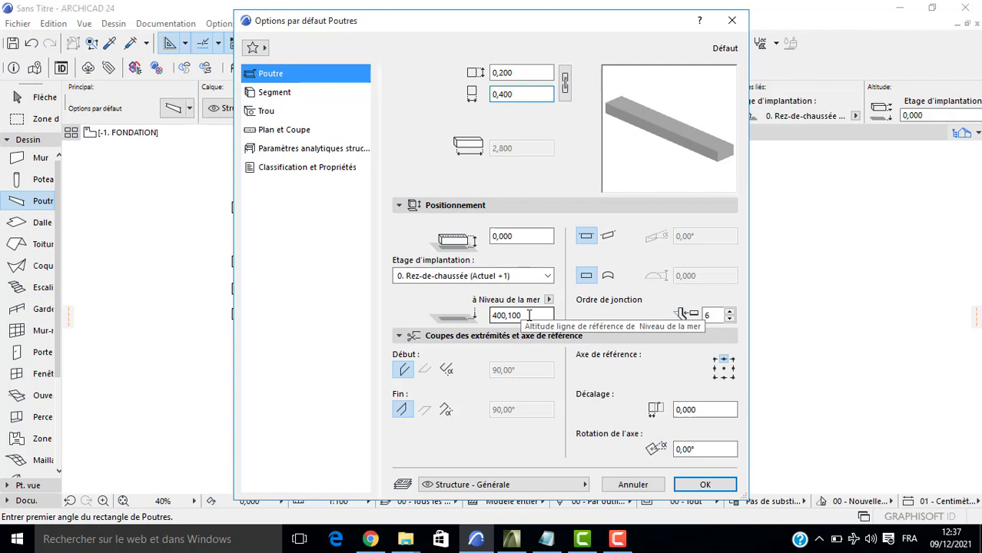
Set the default beam's elevation to -0.1 m relative to sea level.
drag(528, 315, 454, 318)
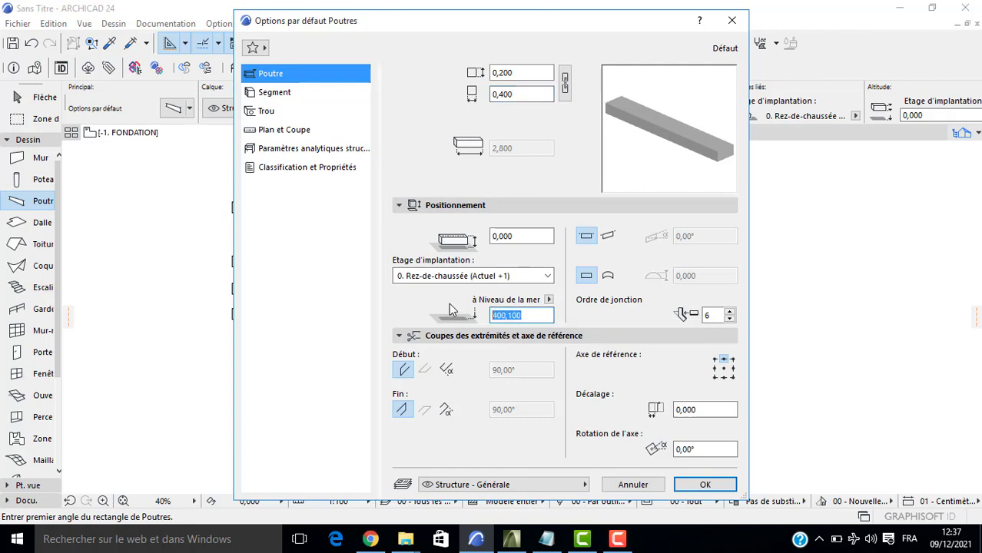
text(-0,1)
key(Return)
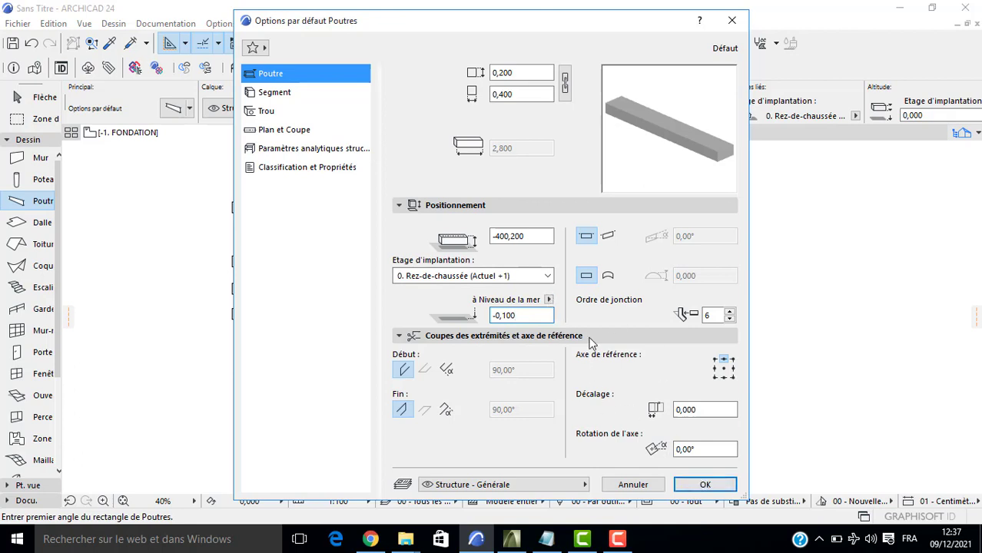
Reference the default beam's elevation to Etage courant, set it to -0.1 m and accept the beam settings.
click(549, 300)
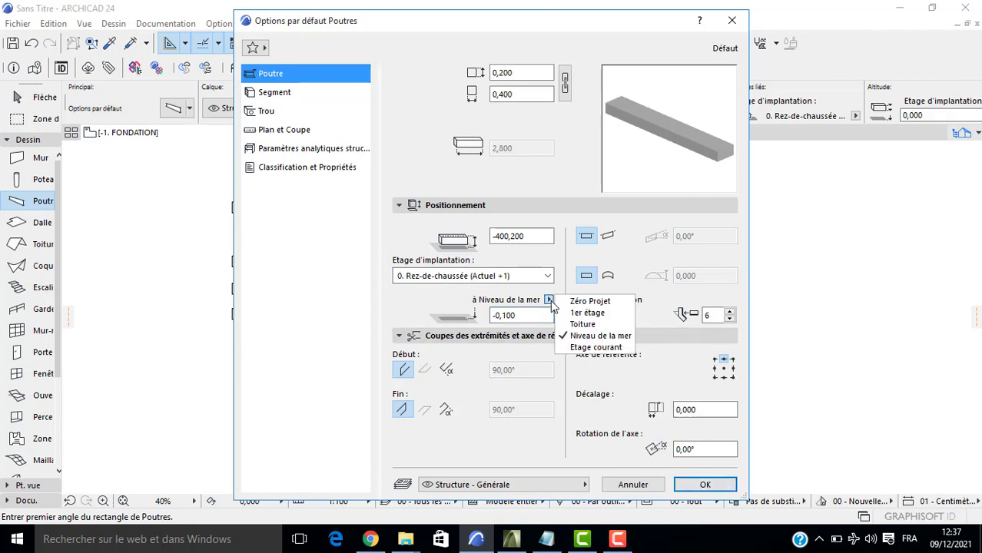
click(556, 340)
drag(534, 315, 504, 323)
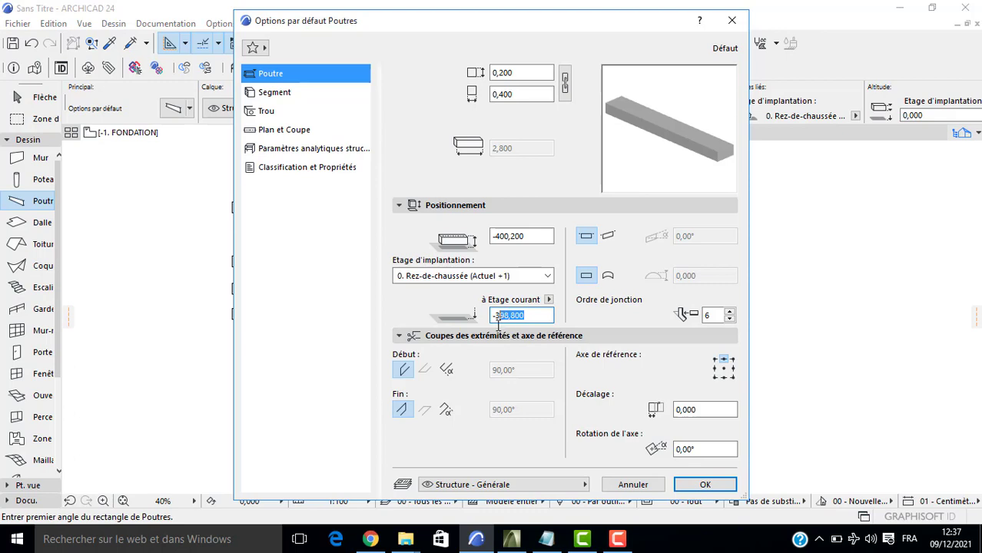
text(0,1)
key(Return)
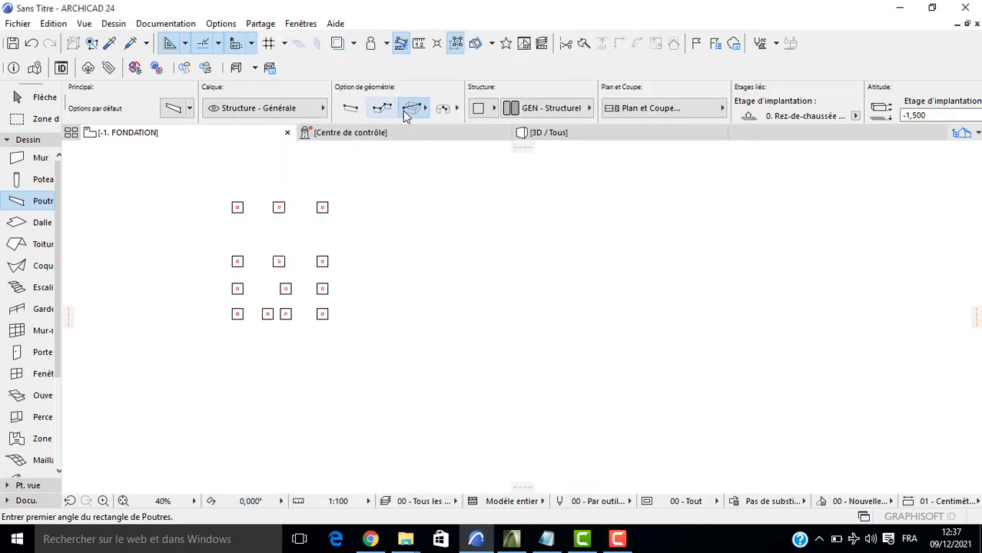
Draw a rectangular beam frame from the top-left corner column to the bottom-right corner column of the footing grid.
scroll(237, 198, up, 4)
click(237, 207)
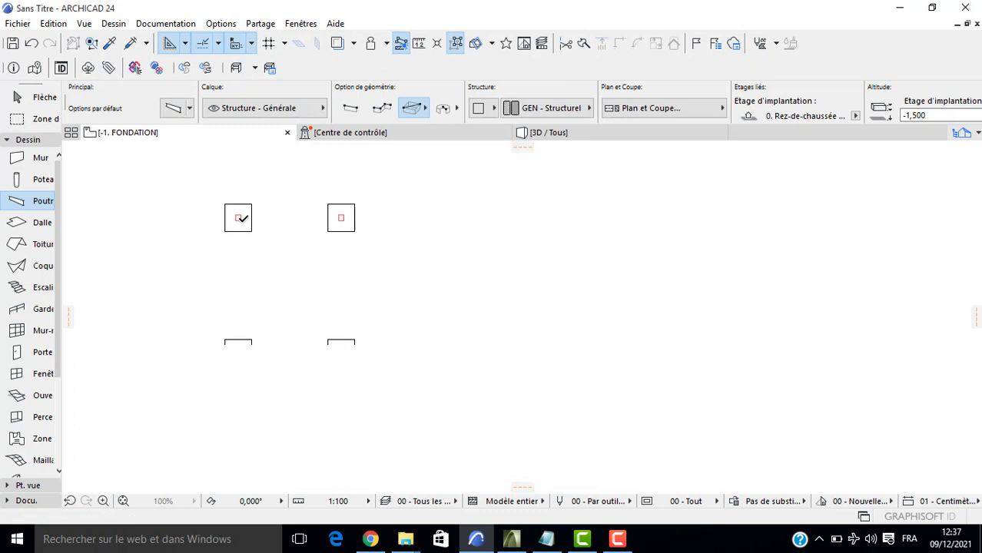
middle_drag(329, 305, 158, 213)
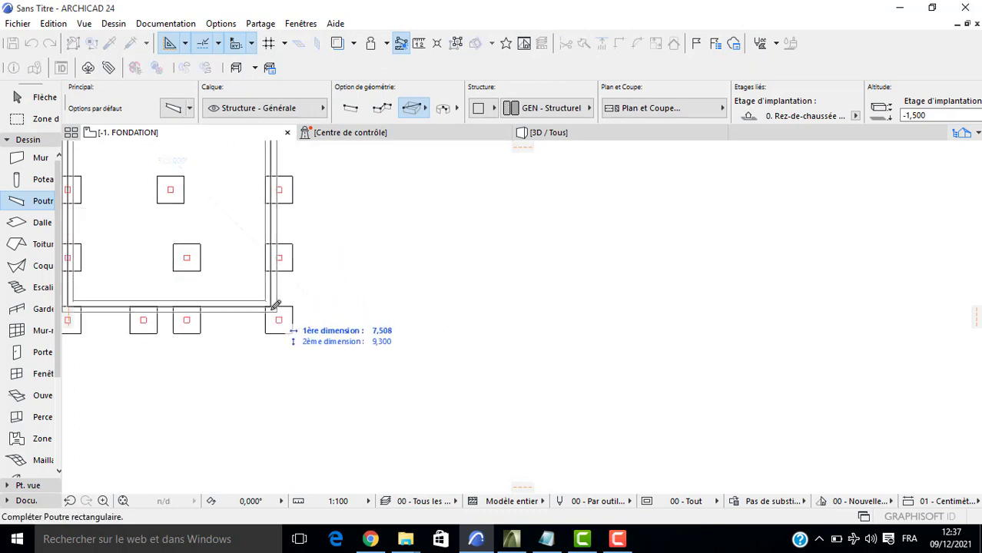
click(278, 313)
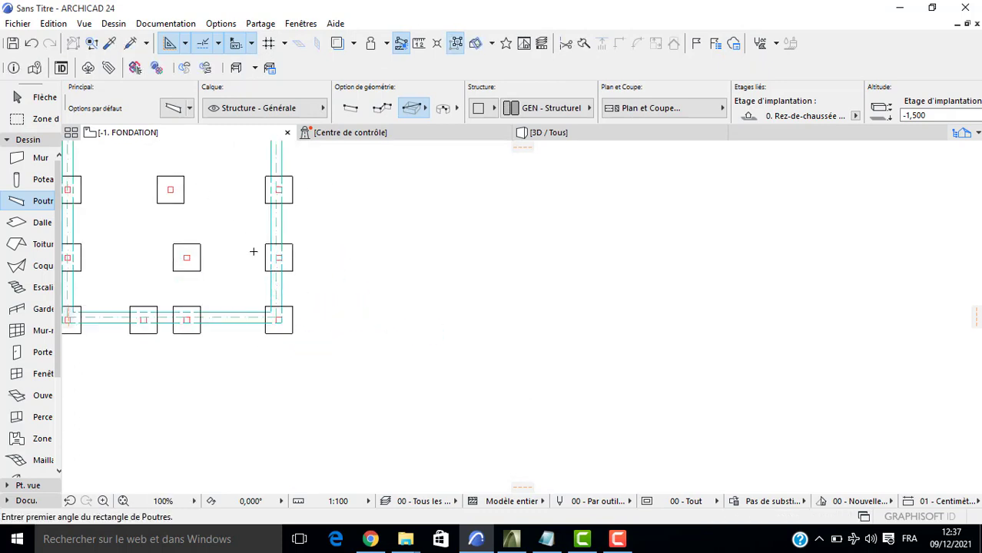
In the 3D view, select all four perimeter beams and raise them vertically to the top of the columns.
key(F3)
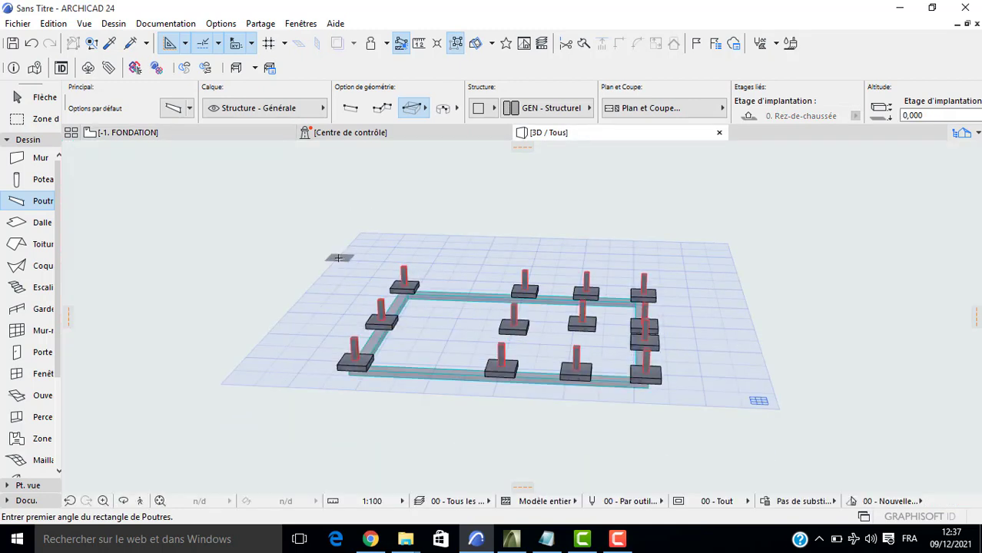
key(Escape)
scroll(460, 366, up, 1)
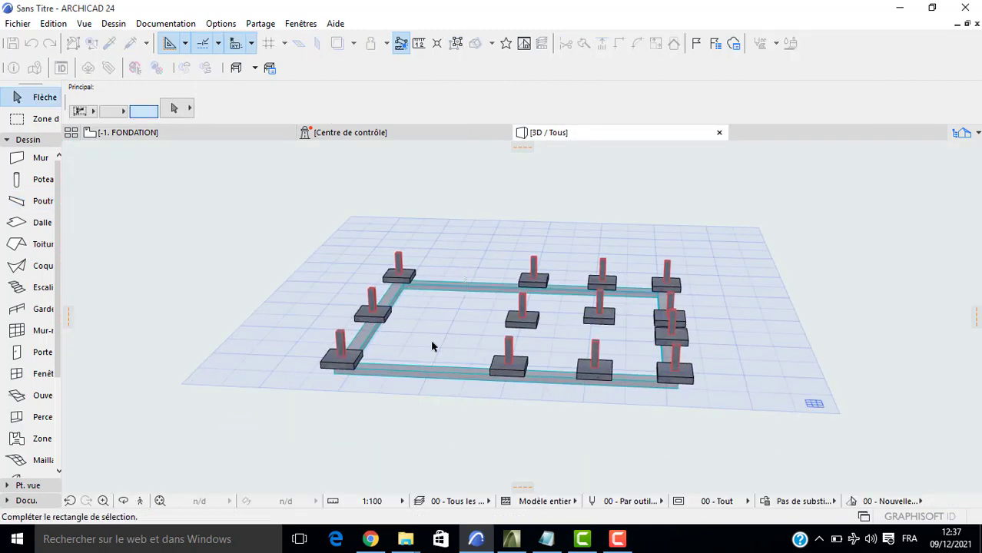
click(365, 343)
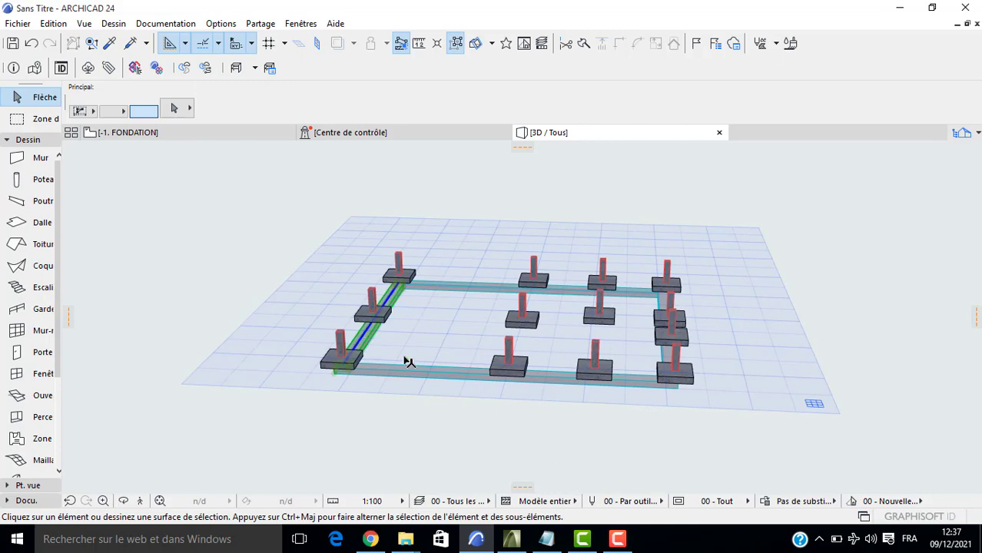
shift+click(416, 369)
shift+click(460, 289)
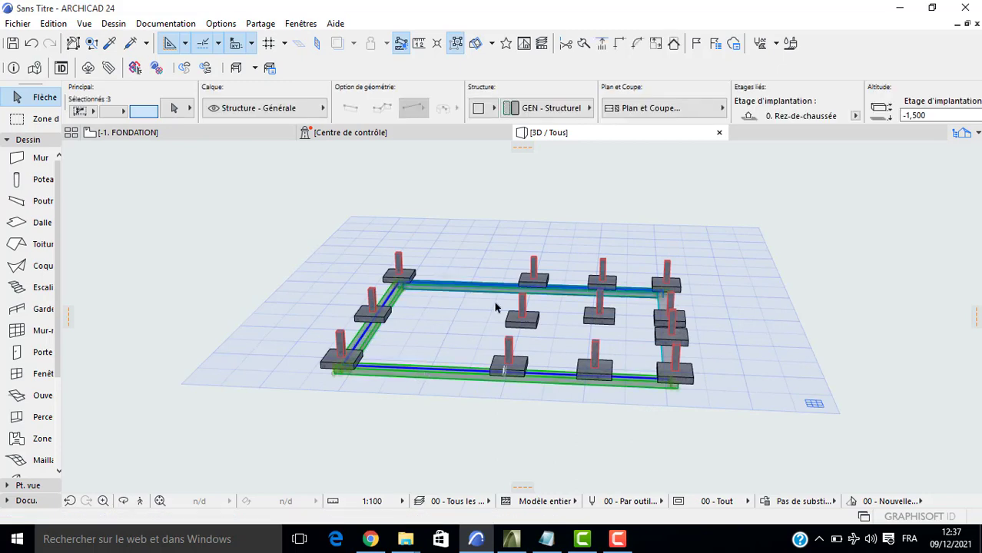
shift+click(667, 330)
scroll(332, 378, up, 1)
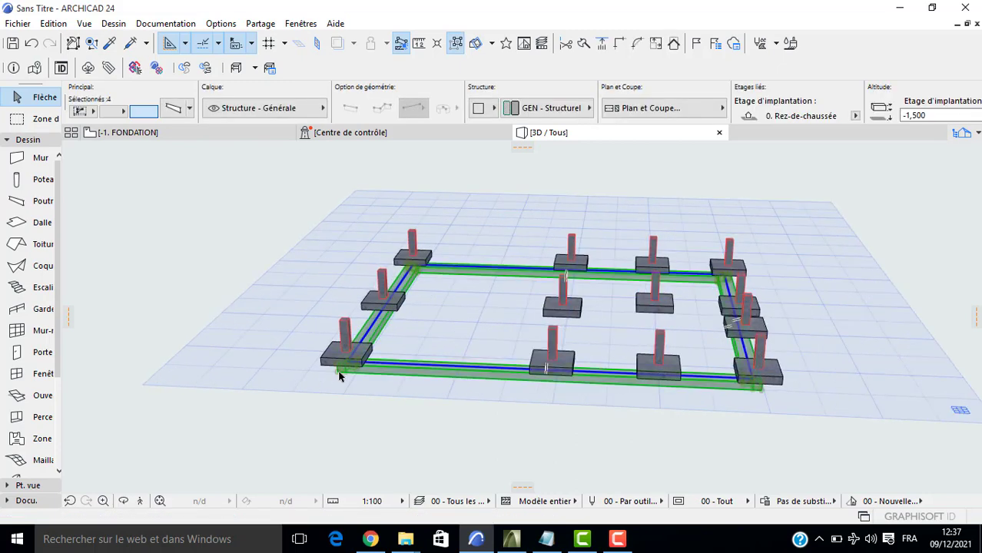
click(338, 373)
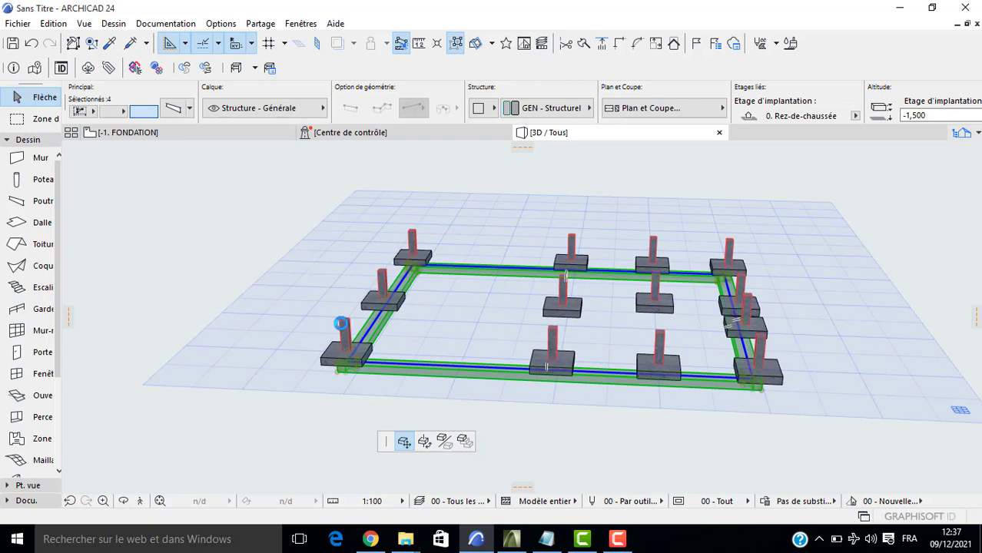
click(341, 323)
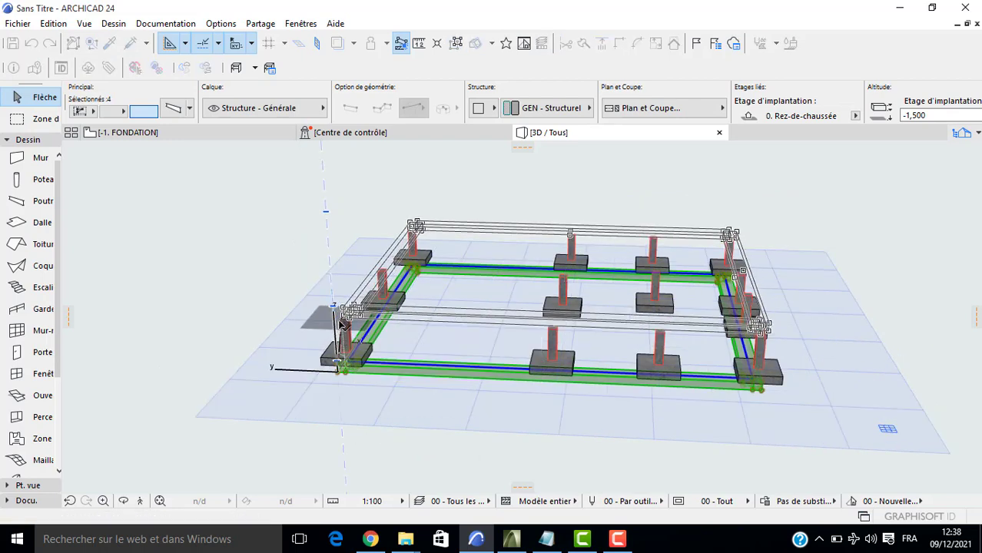
Move the raised beam frame so its lower corner meets the top corner of the front corner column, and deselect it.
scroll(344, 316, up, 5)
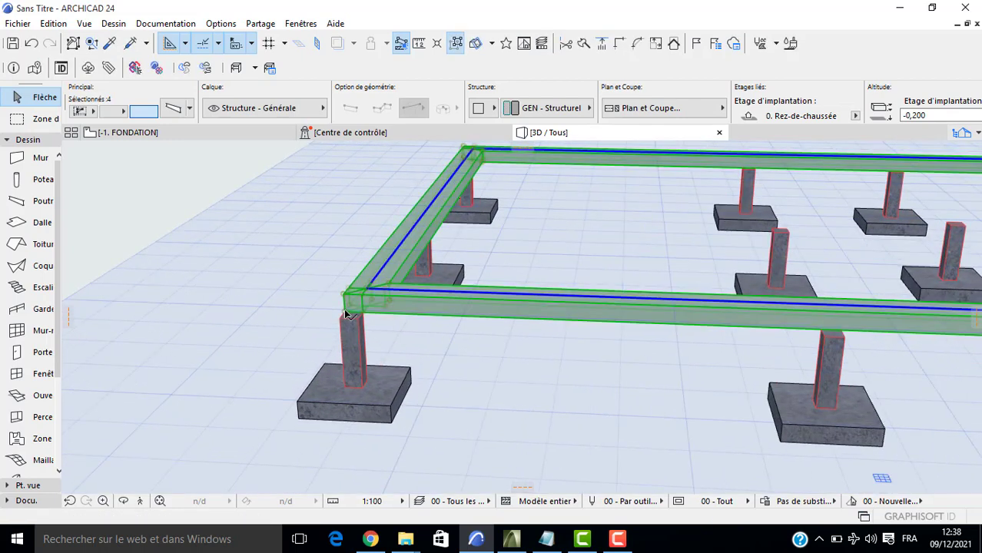
click(343, 320)
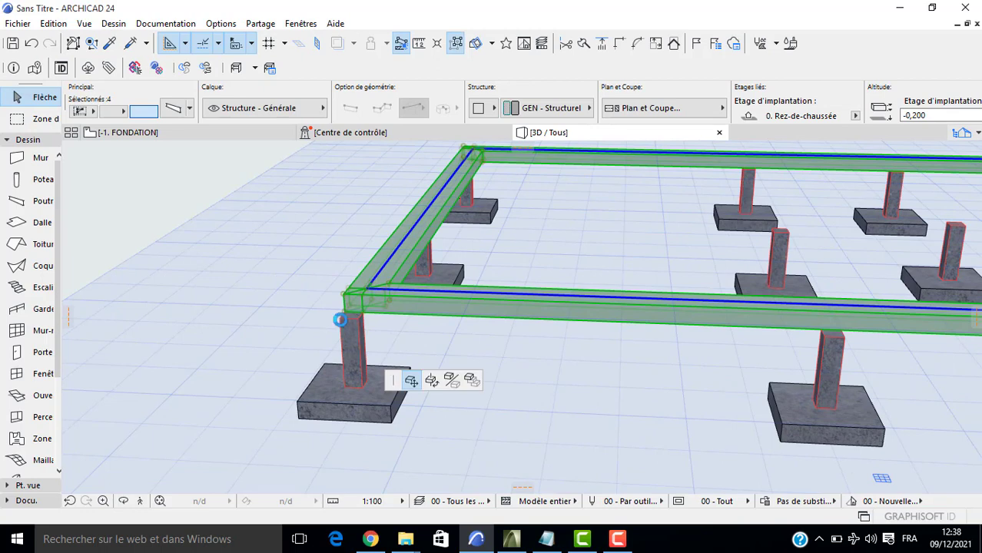
click(341, 320)
click(310, 309)
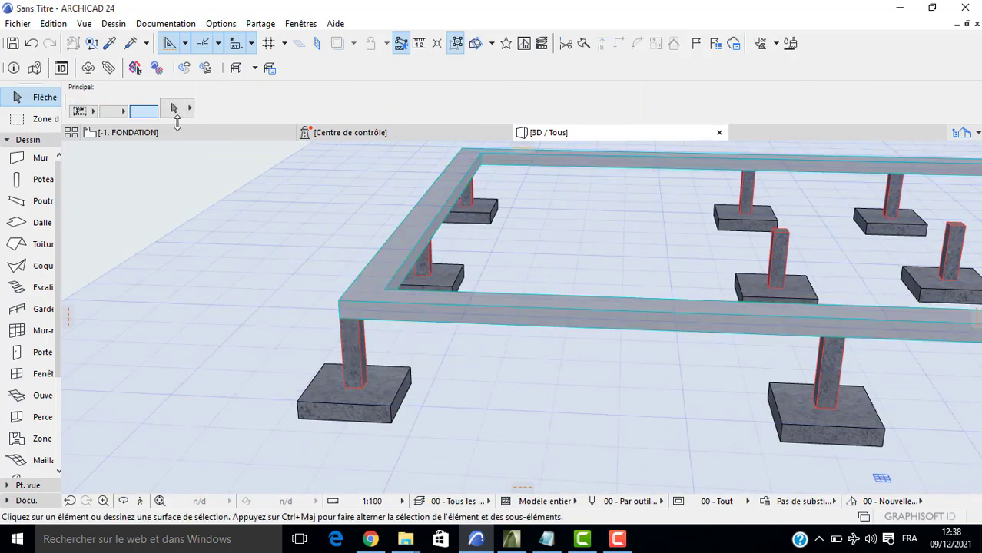
Examine the settings of the front perimeter beam, including its elevation, and deselect it.
click(460, 319)
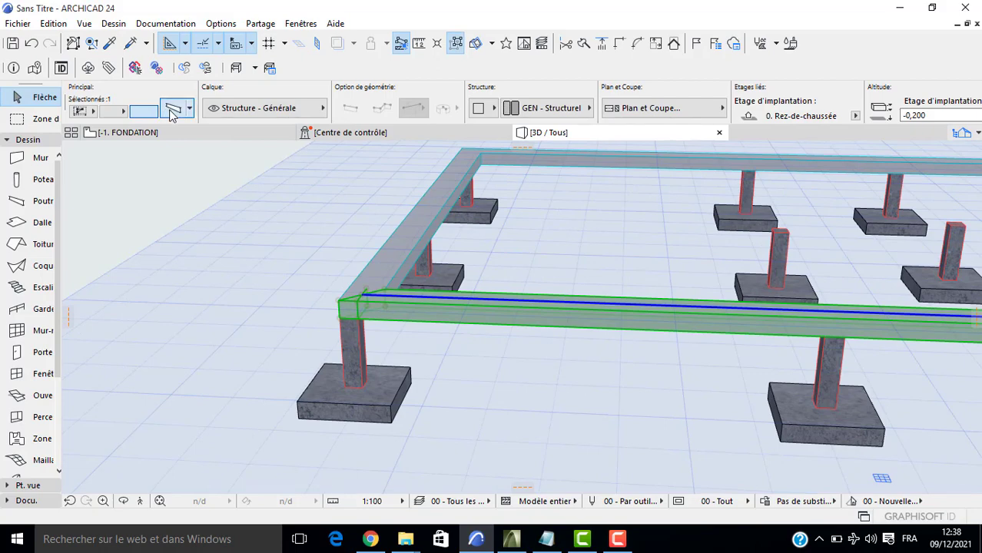
click(172, 112)
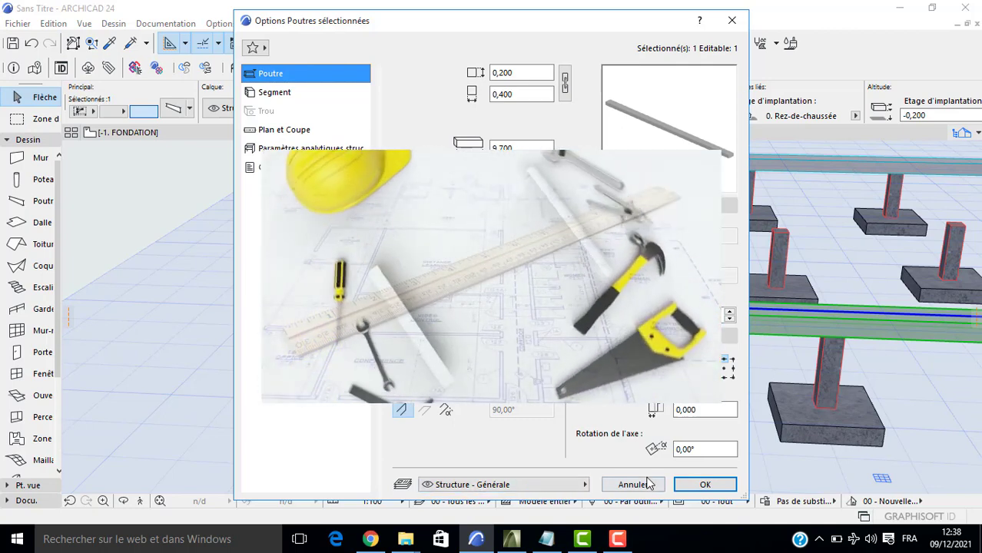
click(679, 486)
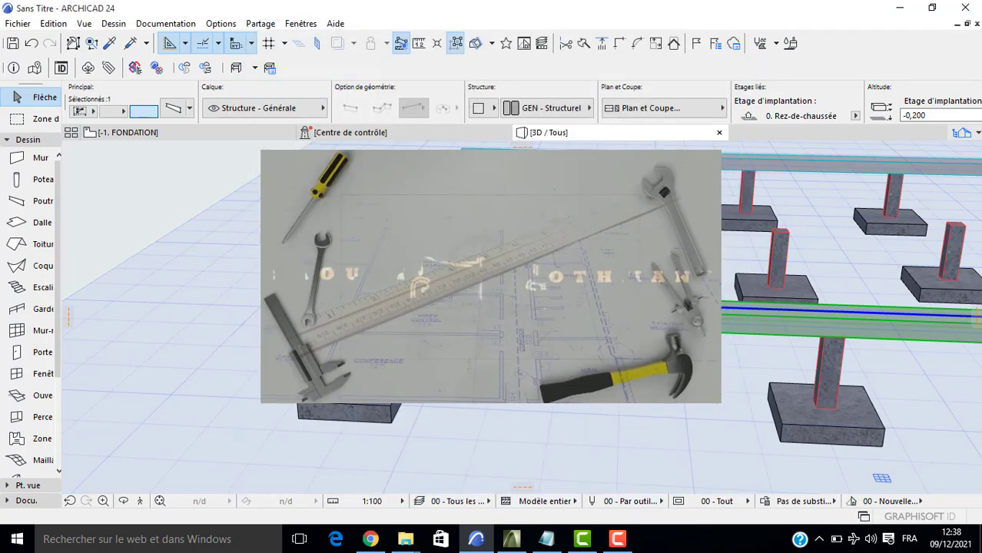
click(192, 315)
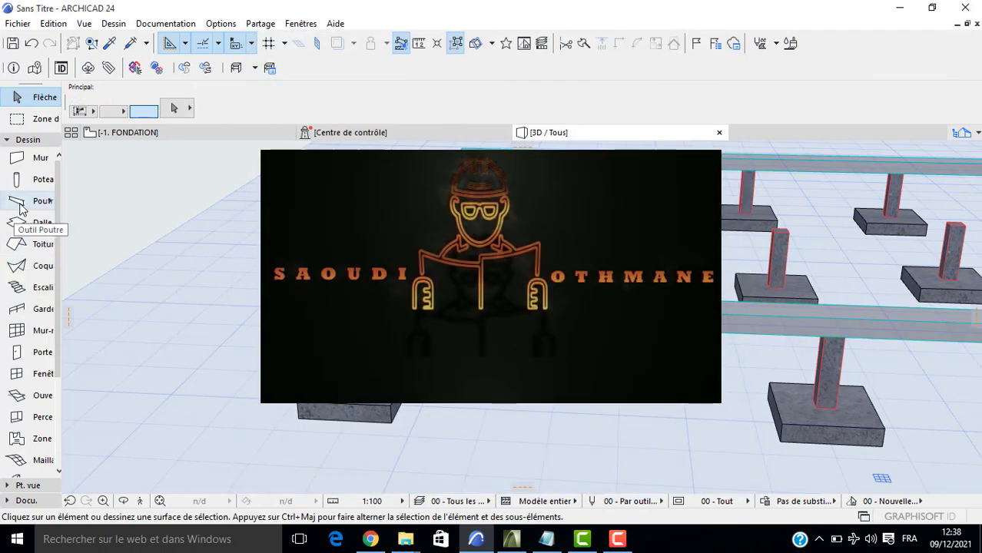
Return to the FONDATION floor plan and bring the interior columns into view.
key(F2)
scroll(172, 365, down, 2)
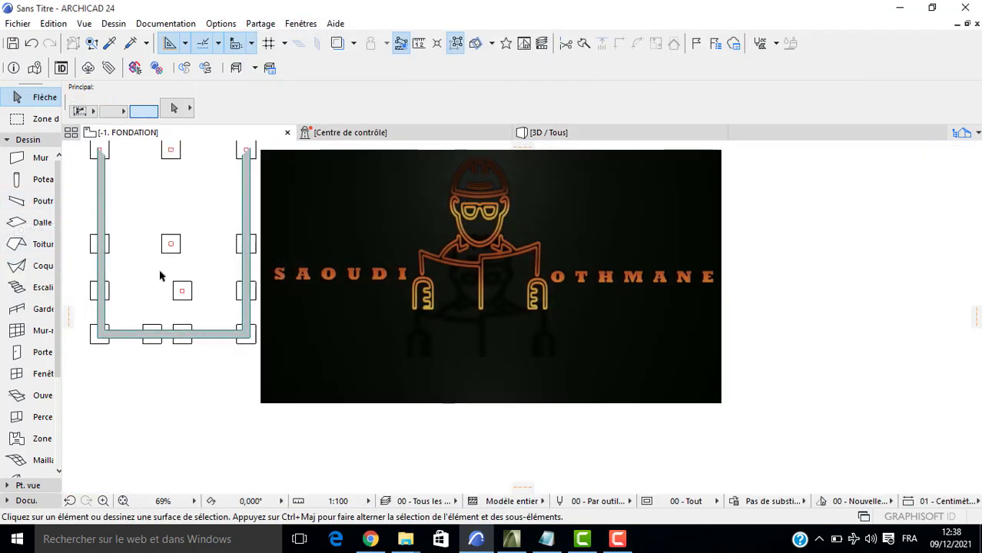
scroll(160, 275, down, 1)
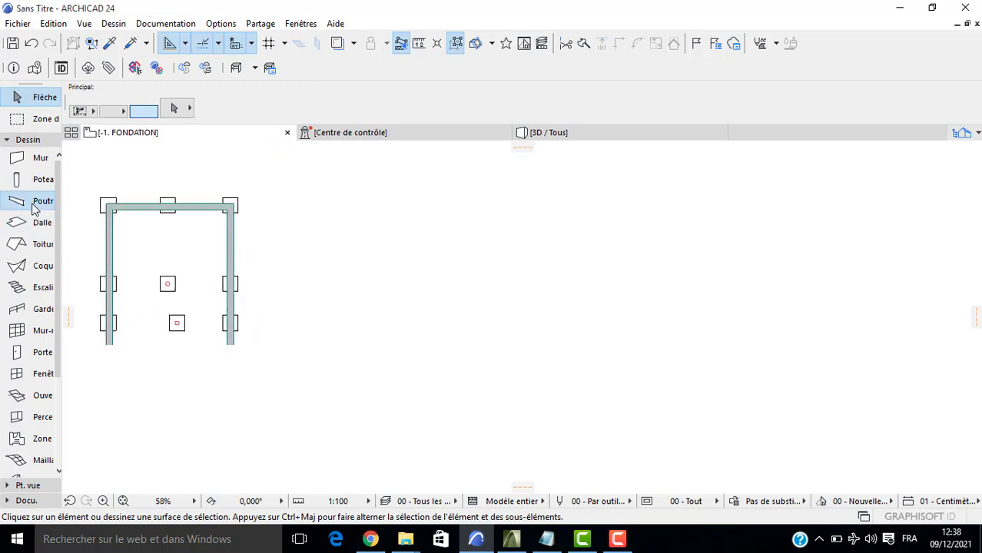
double_click(34, 203)
click(530, 315)
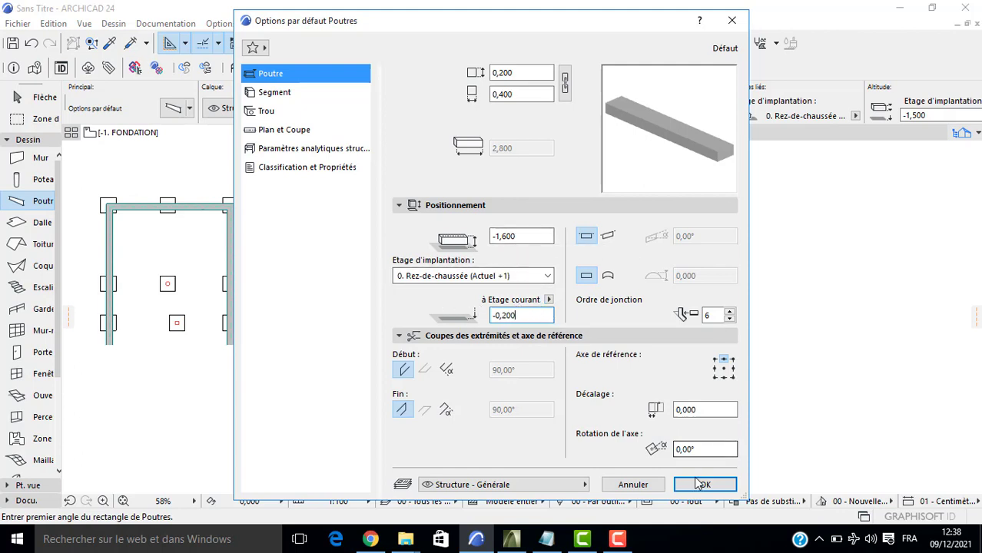
click(633, 484)
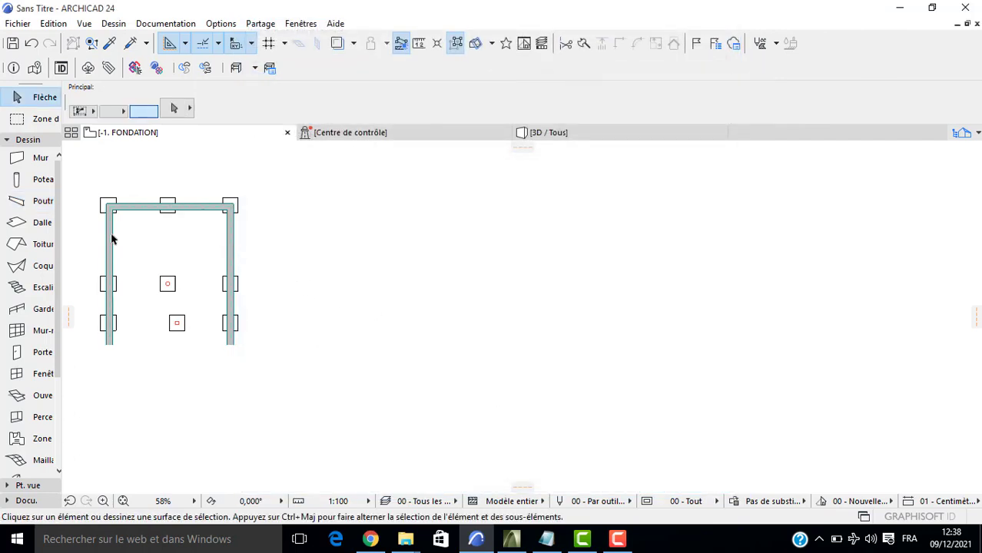
Draw a single straight beam from the upper interior column up to the middle footing of the upper perimeter beam.
click(42, 200)
scroll(221, 213, up, 3)
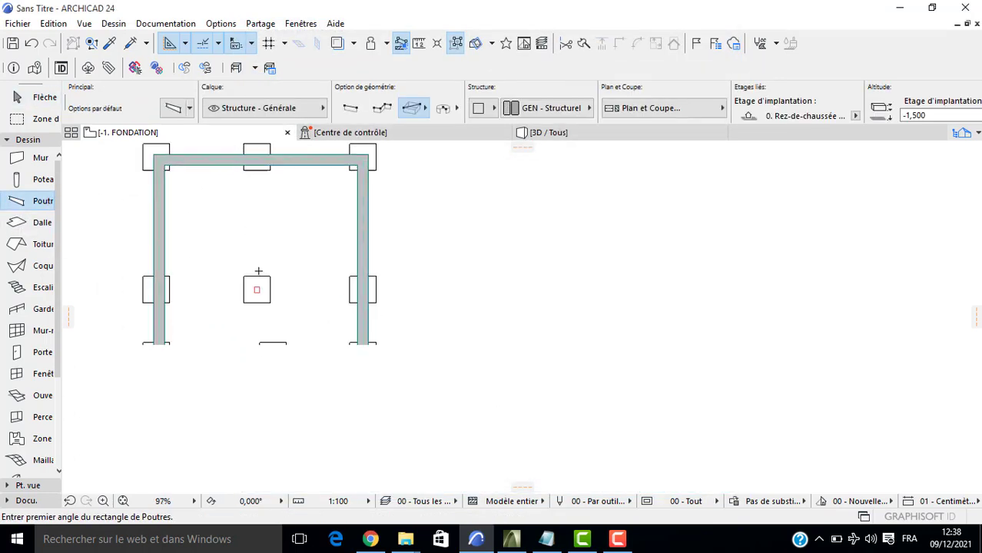
scroll(258, 271, up, 2)
click(254, 301)
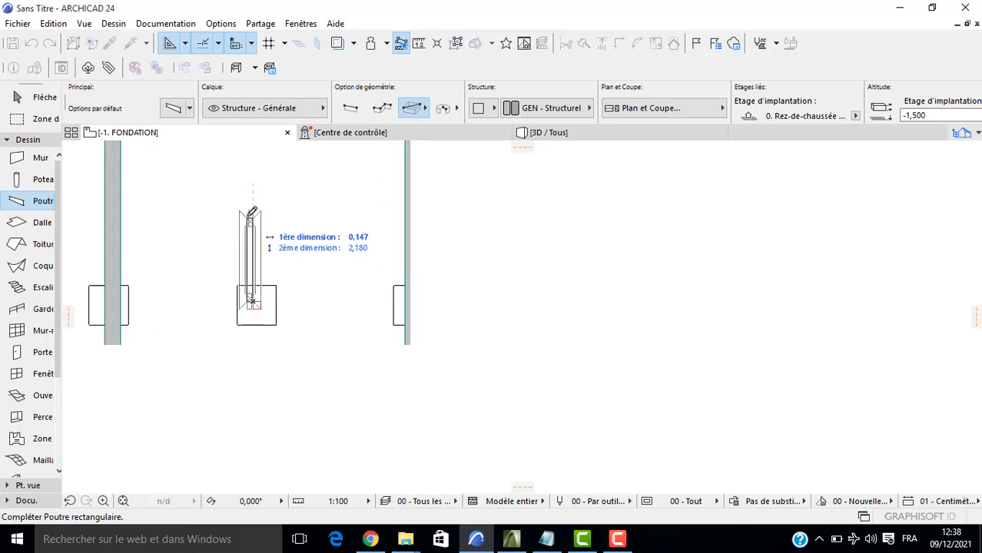
click(350, 109)
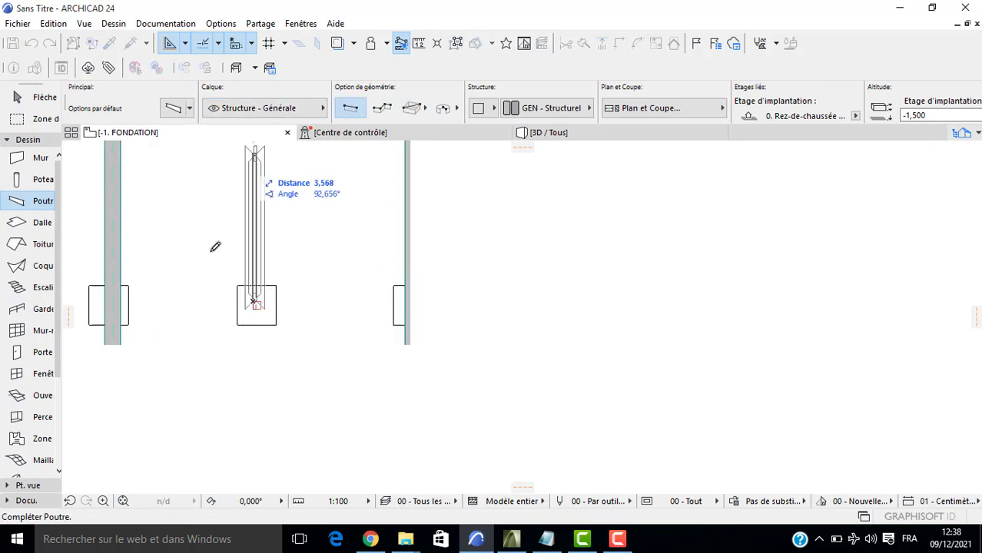
scroll(246, 231, down, 3)
click(251, 219)
Draw a horizontal single beam from the same interior column across to the right perimeter beam.
middle_drag(266, 300, 227, 220)
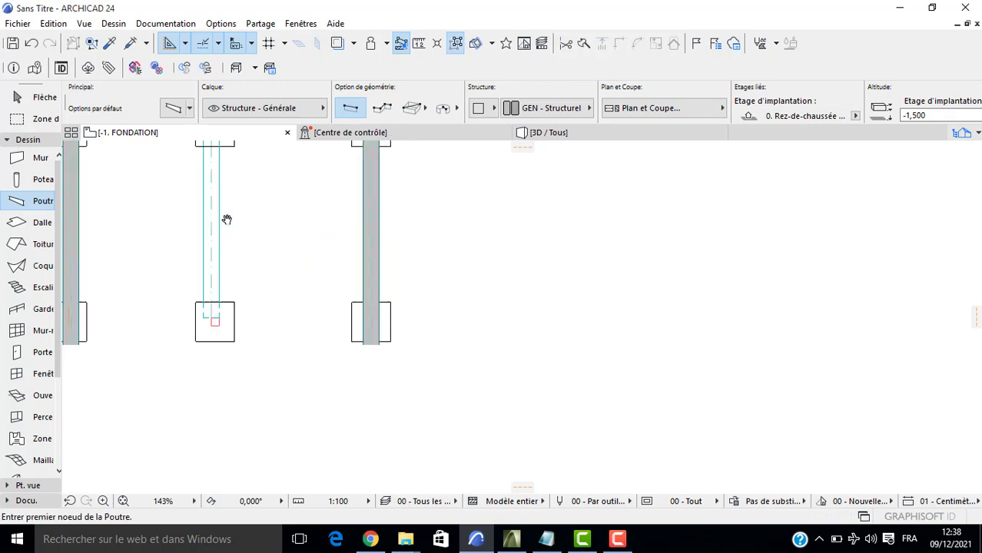
click(219, 318)
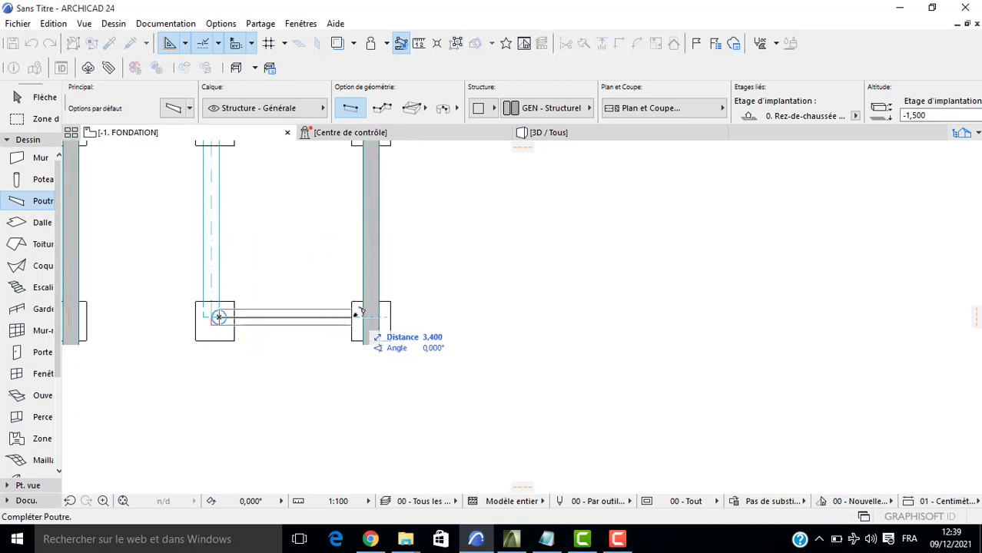
key(Escape)
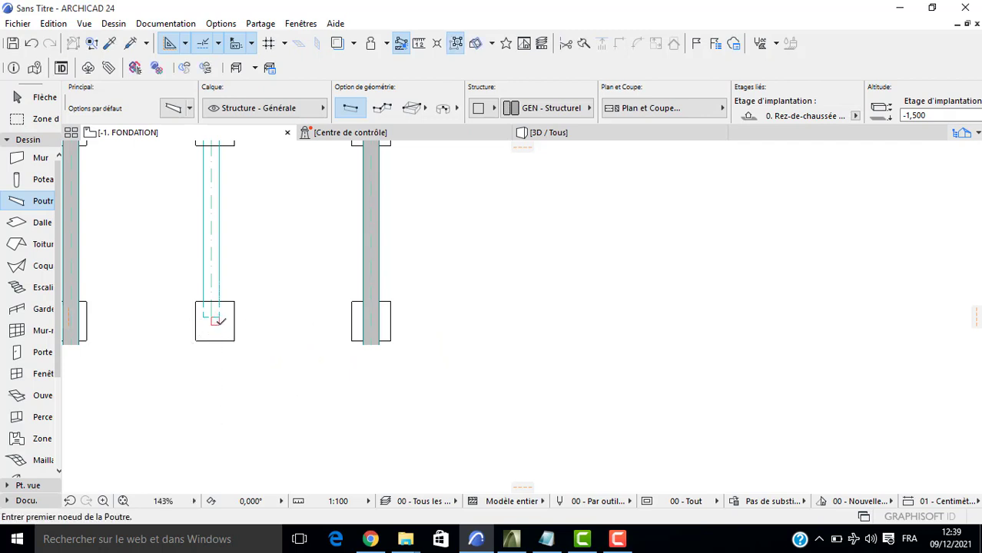
click(219, 323)
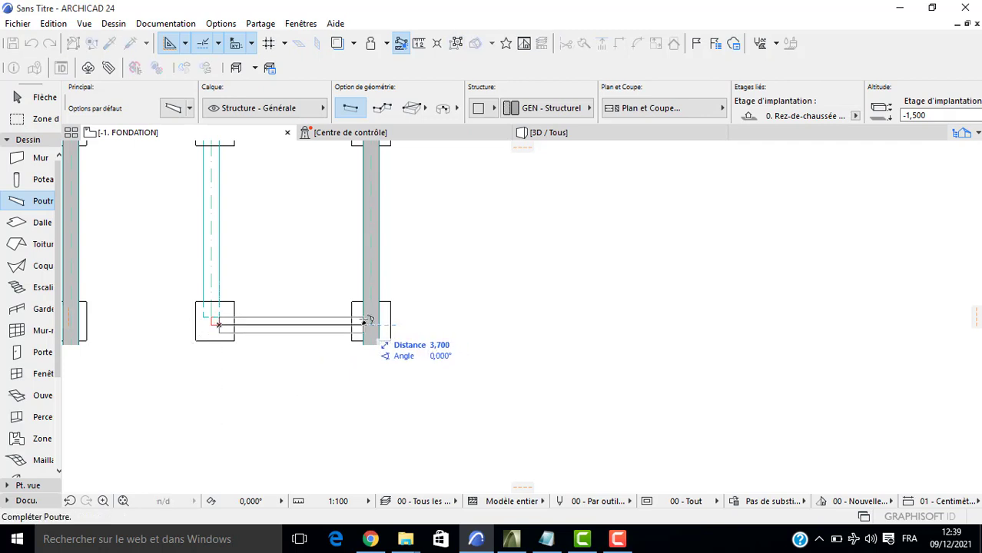
click(366, 321)
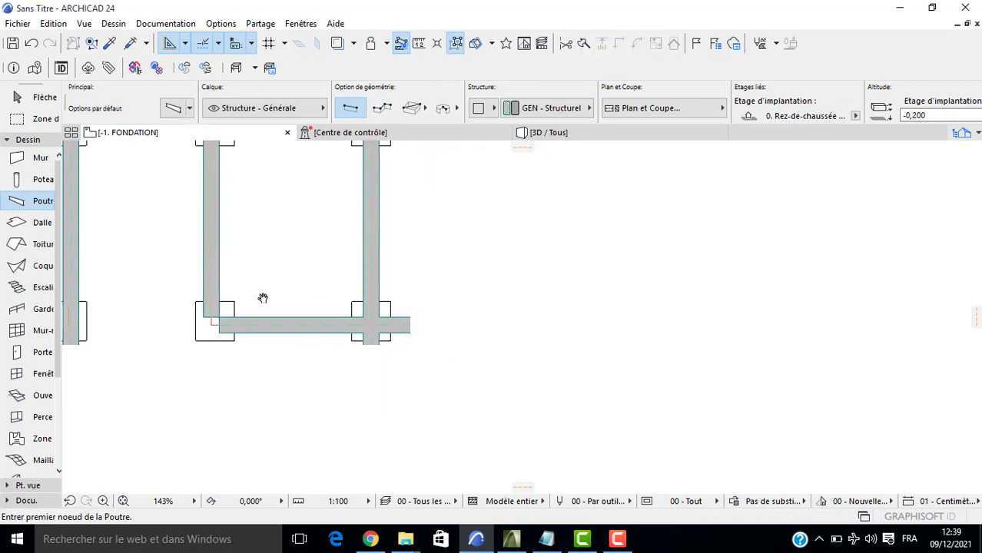
middle_drag(262, 297, 275, 376)
key(Escape)
Trim the ends of the two interior beams that overhang the upper and right perimeter beams.
scroll(311, 376, down, 3)
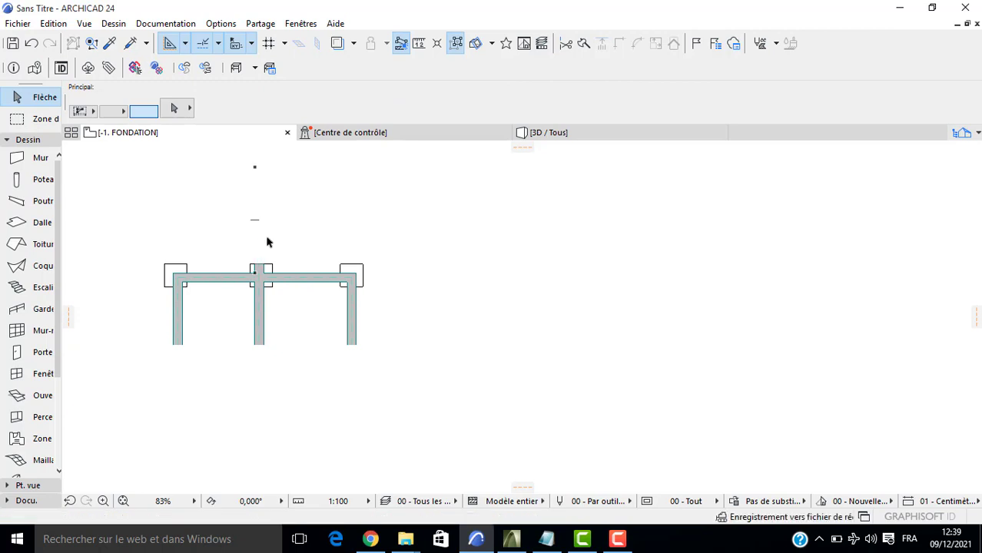
scroll(253, 215, up, 5)
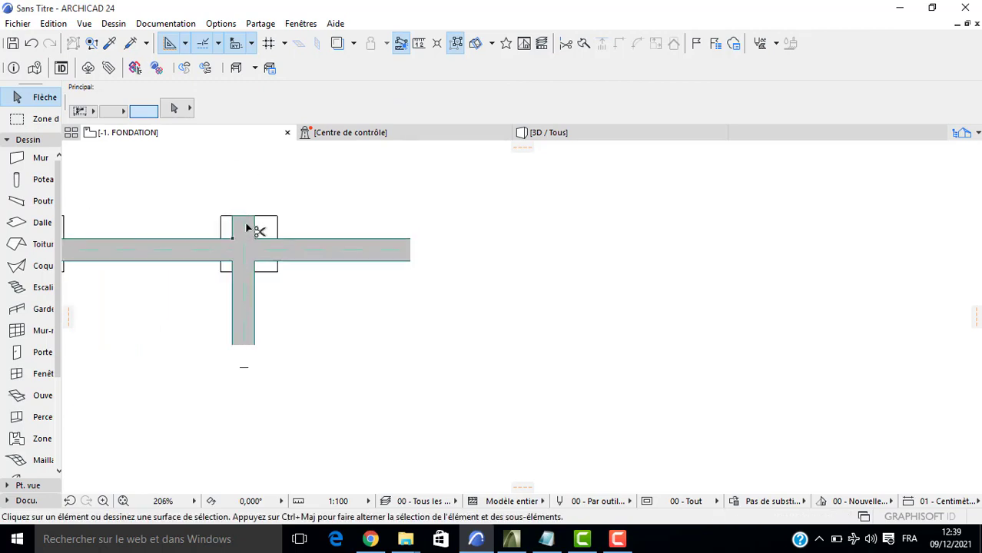
scroll(245, 228, down, 4)
ctrl+click(374, 293)
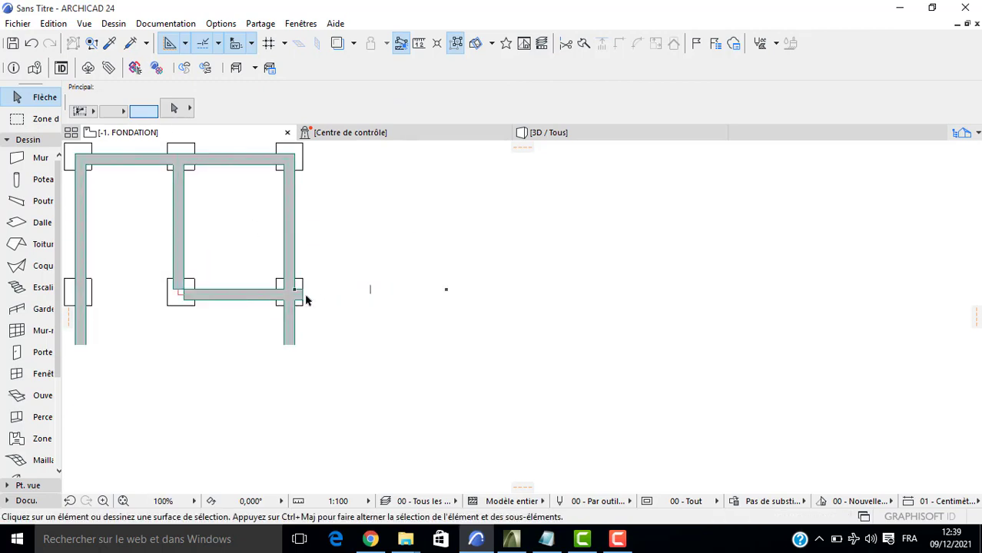
scroll(302, 298, up, 4)
scroll(301, 298, down, 4)
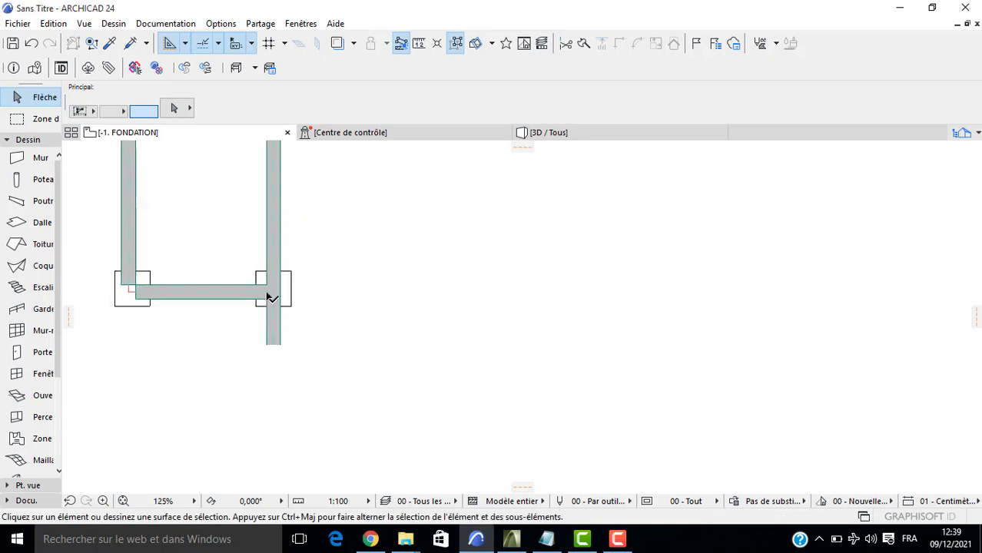
Intersect the two interior beams so they meet in a clean corner over the upper interior column.
middle_drag(268, 296, 328, 288)
click(286, 283)
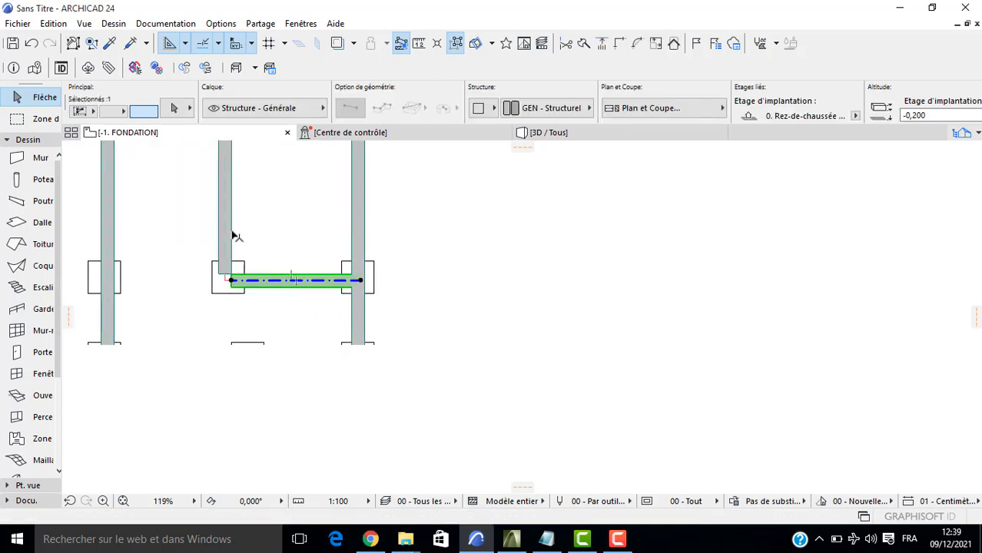
shift+click(227, 230)
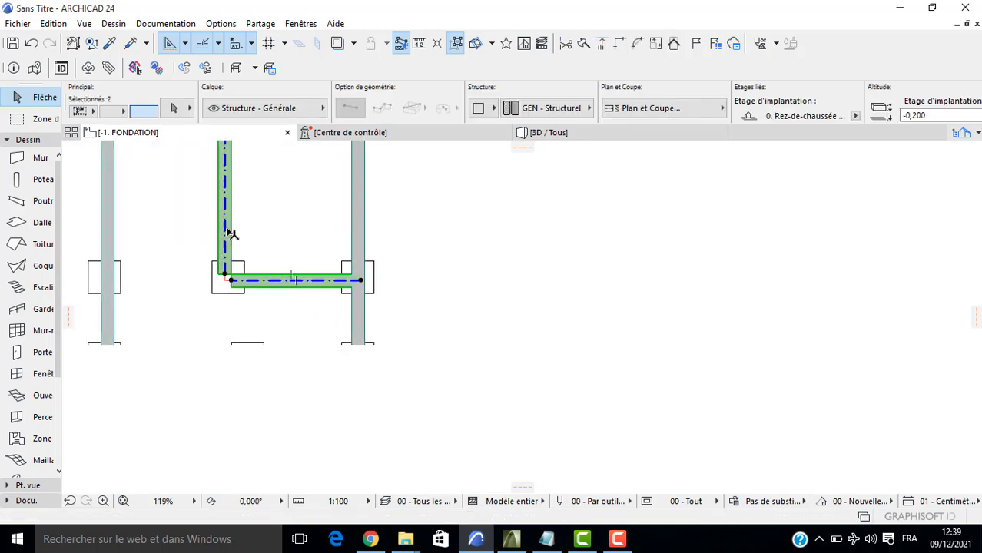
click(621, 47)
click(514, 233)
Try to draw a horizontal beam from the left perimeter beam across the lower interior column to the right perimeter beam.
scroll(441, 287, down, 3)
middle_drag(425, 296, 430, 207)
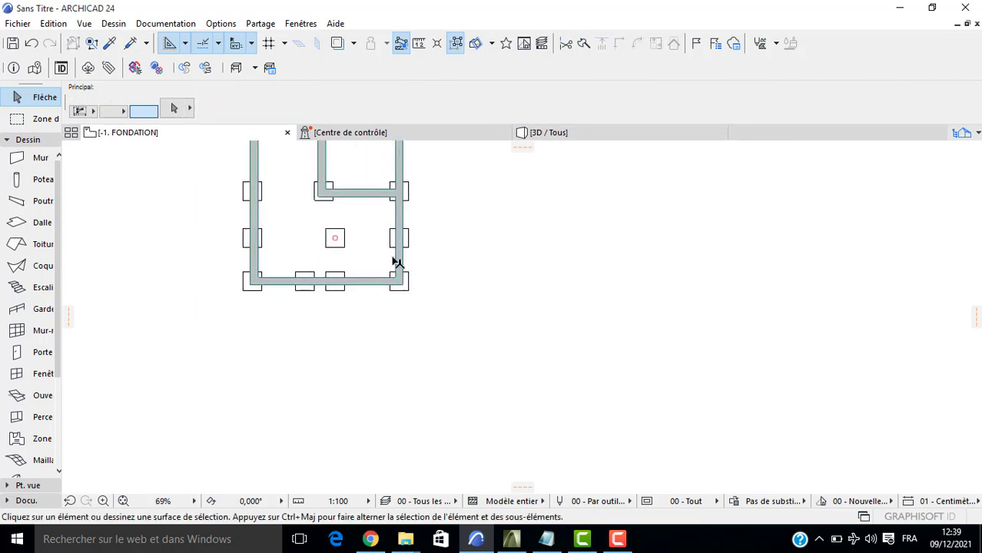
click(42, 201)
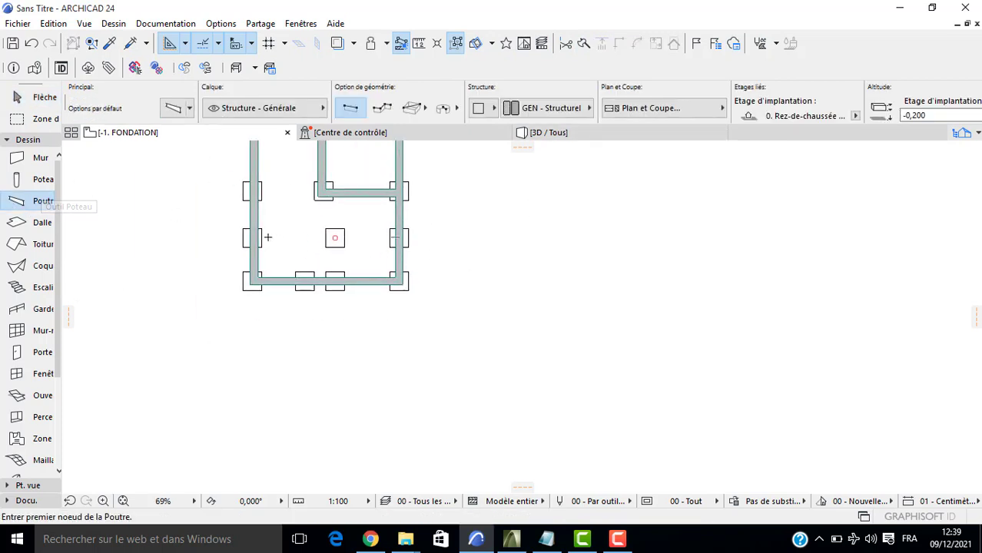
scroll(270, 246, up, 3)
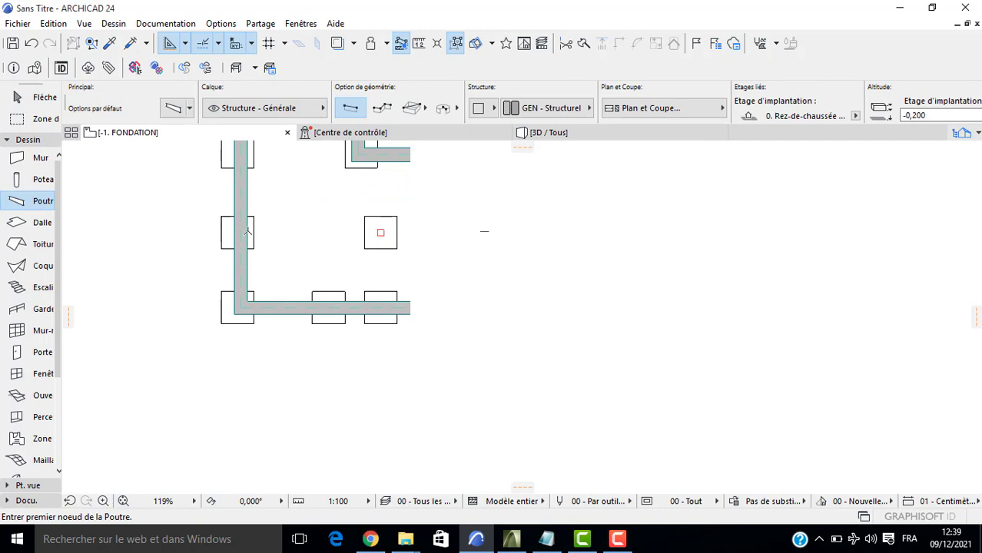
click(241, 230)
middle_drag(408, 228, 252, 213)
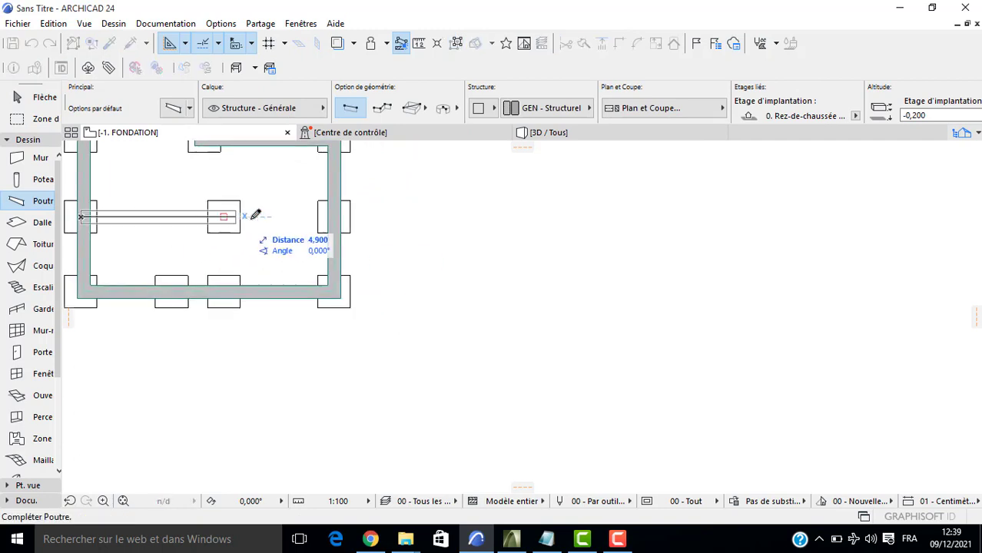
click(331, 215)
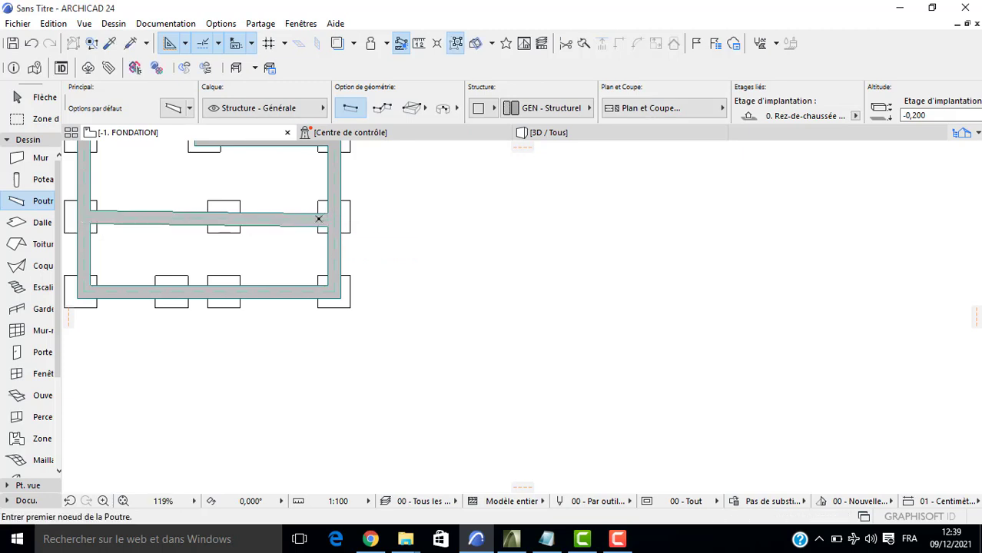
key(ctrl+z)
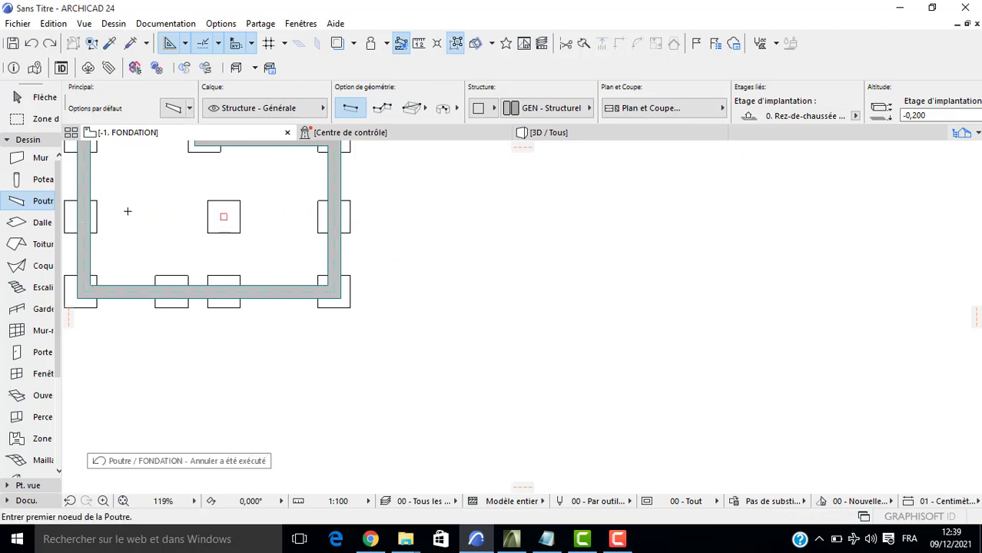
click(83, 214)
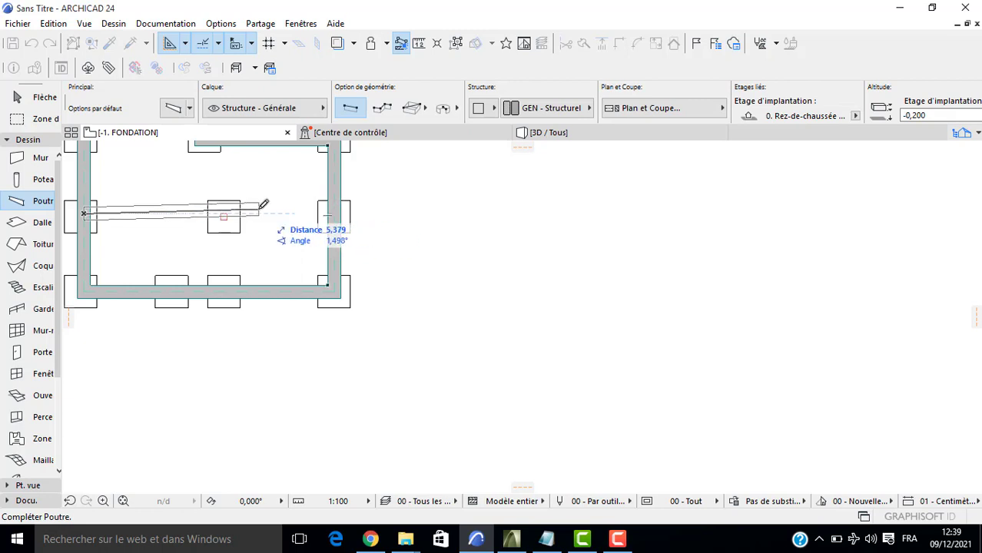
key(Escape)
key(Escape)
Draw a horizontal single beam from the lower interior column to the right perimeter beam.
scroll(226, 218, up, 1)
scroll(225, 218, up, 2)
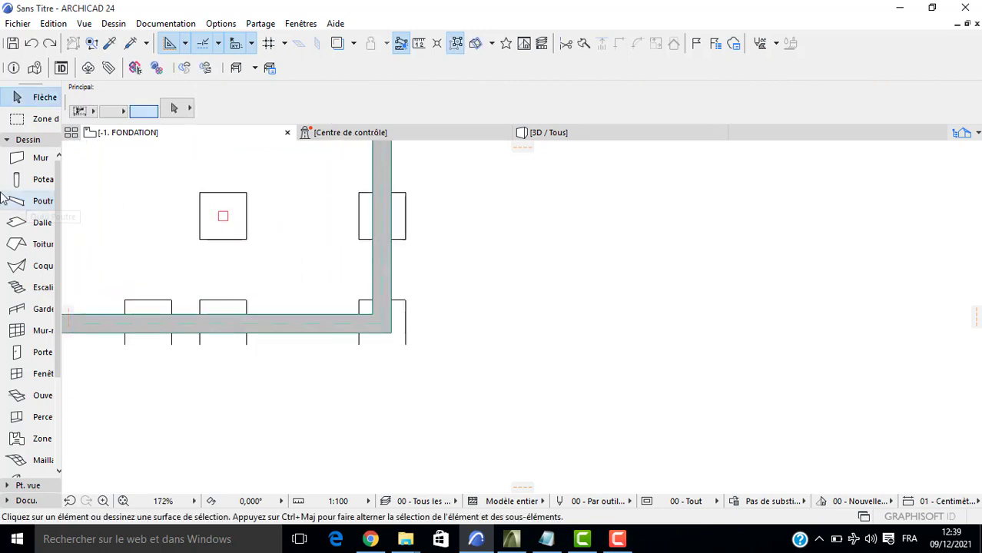
click(20, 203)
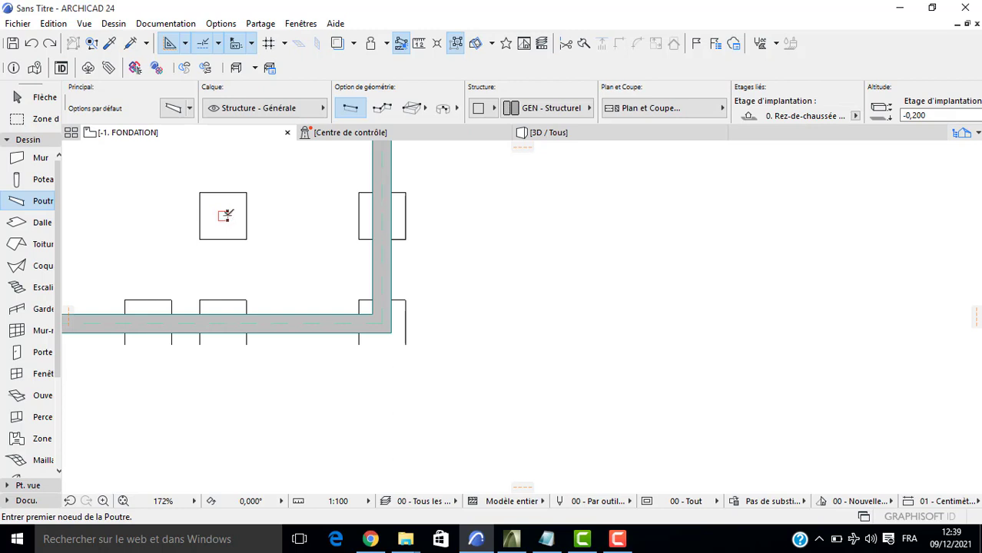
click(226, 216)
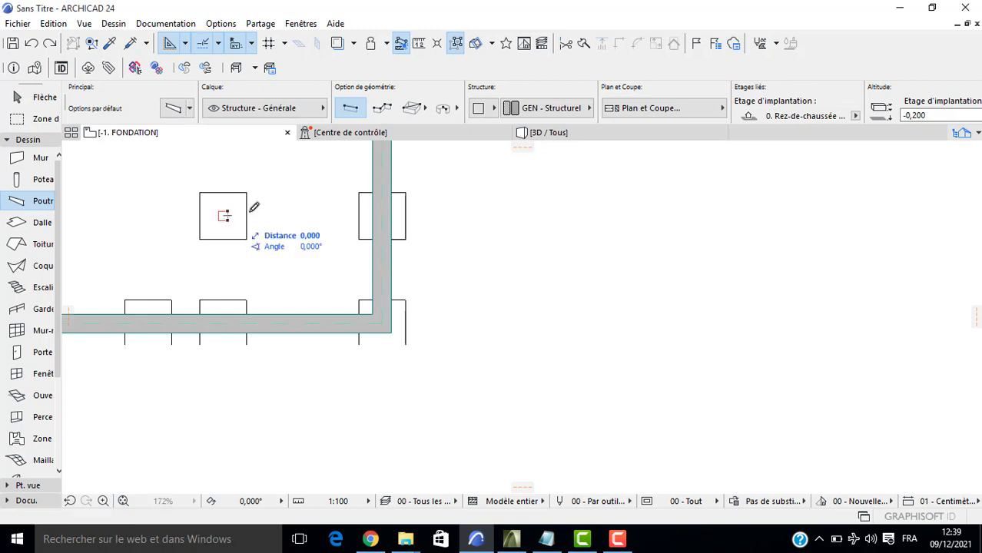
click(373, 211)
key(ctrl+z)
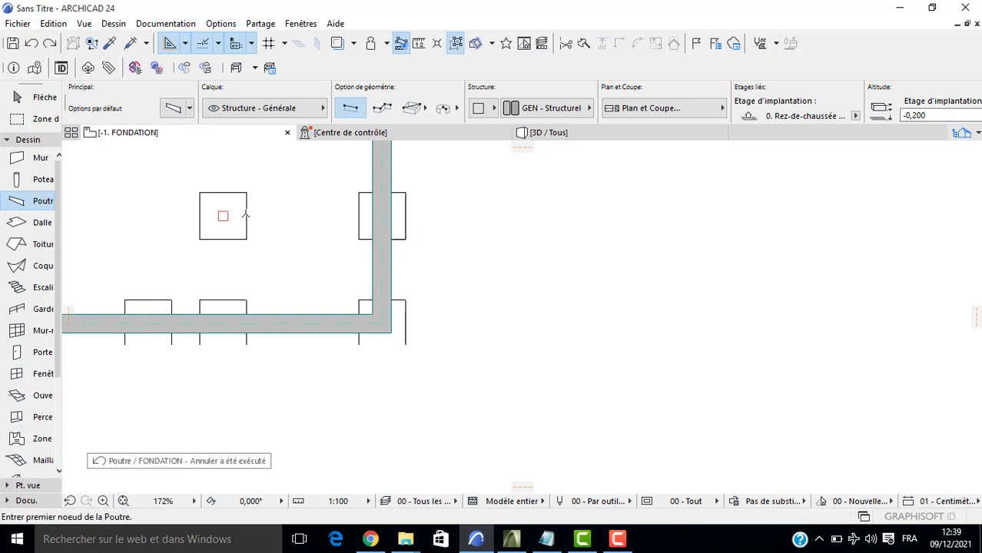
click(226, 216)
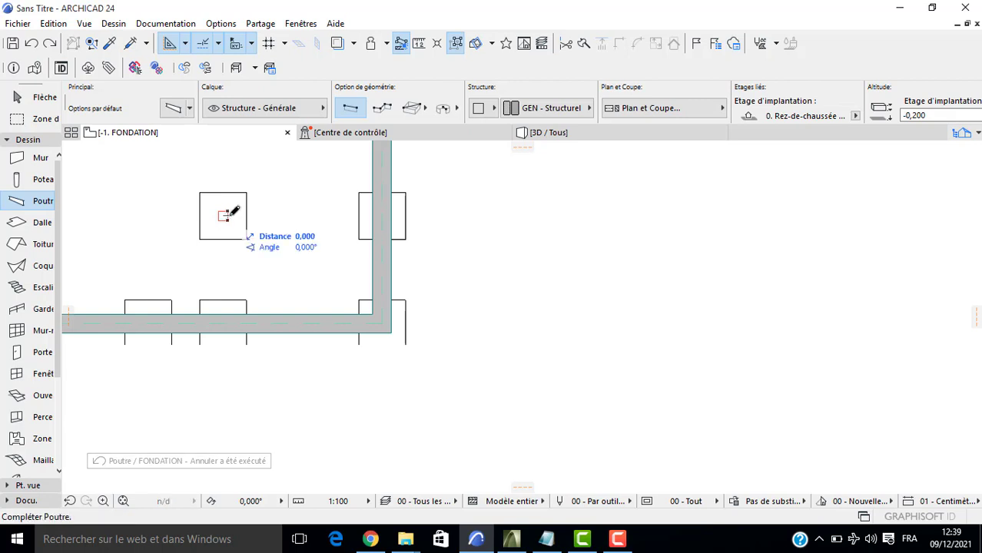
scroll(378, 211, up, 2)
click(379, 212)
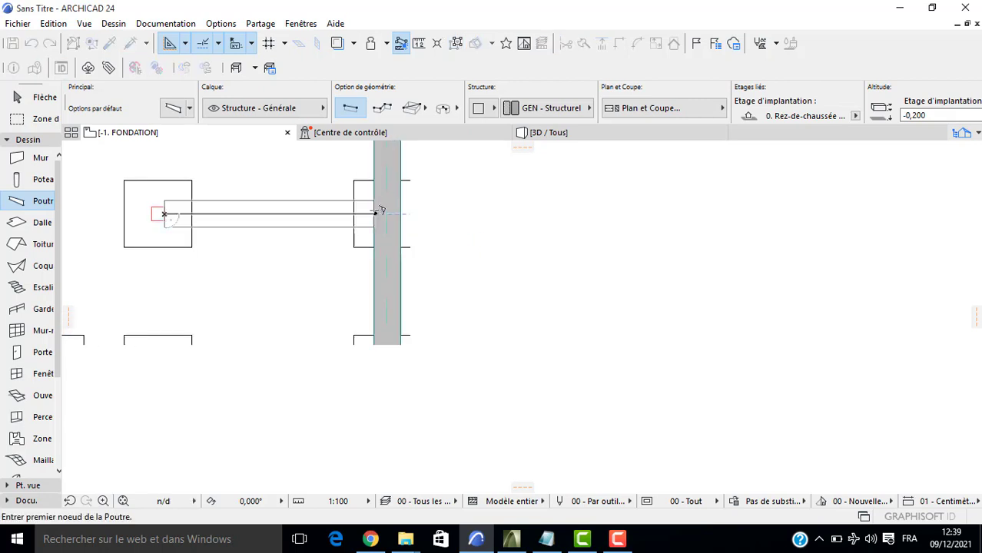
Stretch the new beam's column end horizontally until it meets the inner face of the left perimeter beam.
shift+click(217, 212)
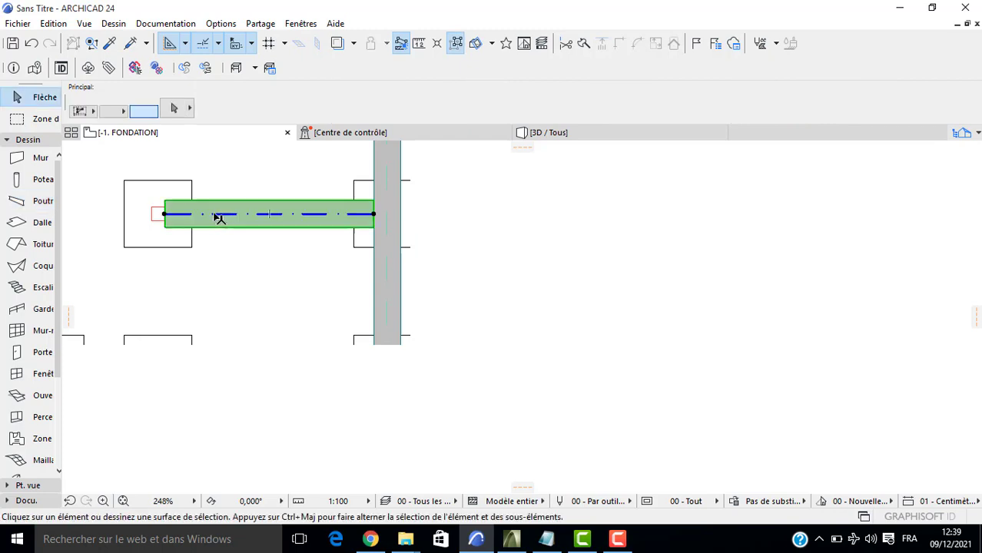
click(164, 215)
middle_drag(165, 215, 287, 198)
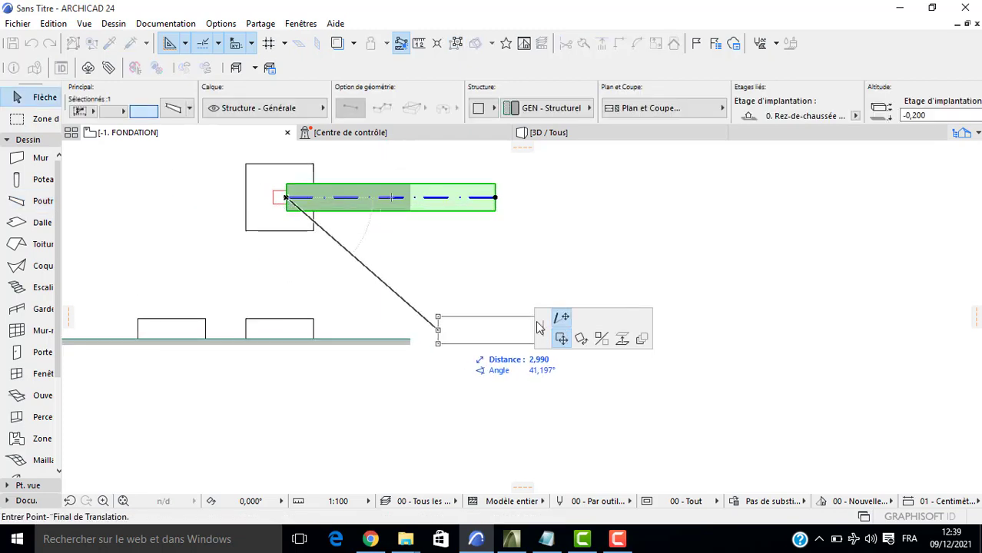
middle_drag(186, 219, 386, 219)
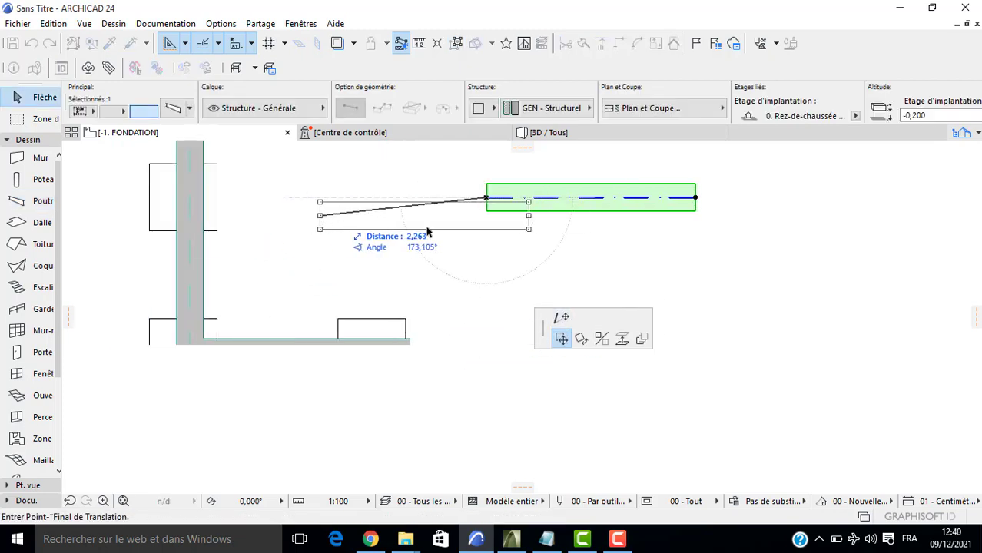
click(562, 317)
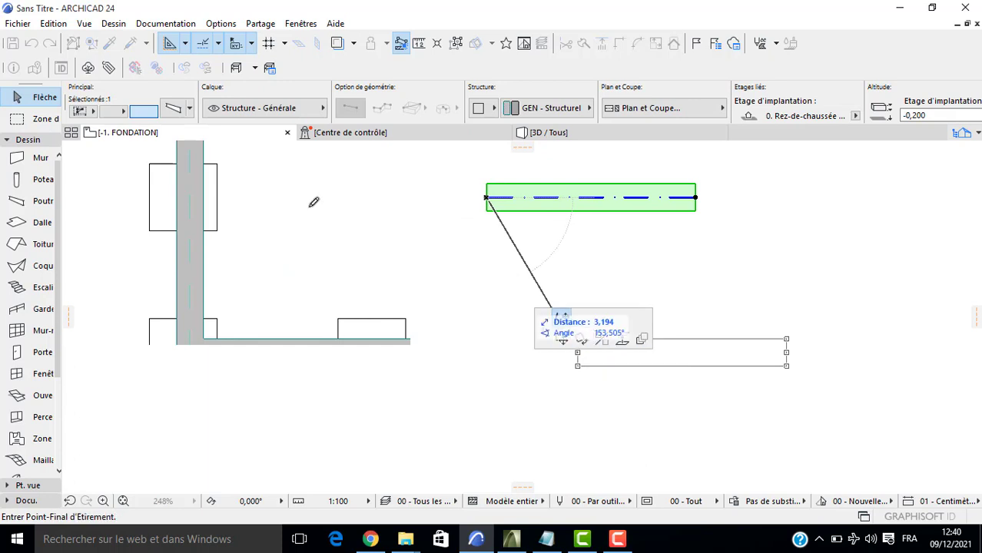
click(204, 198)
key(Escape)
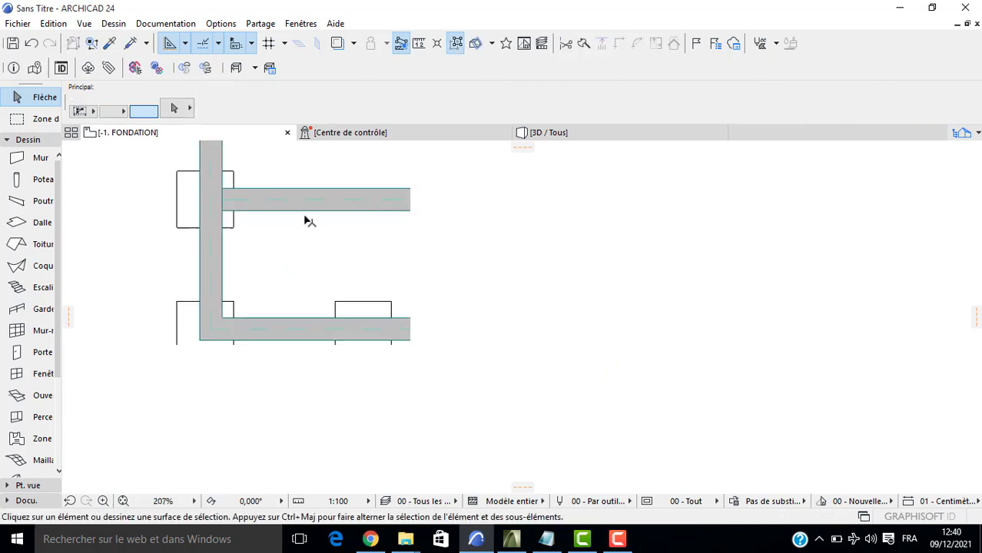
Set the section width of the lower horizontal interior beam to 0,2.
middle_drag(304, 221, 141, 202)
scroll(177, 223, down, 3)
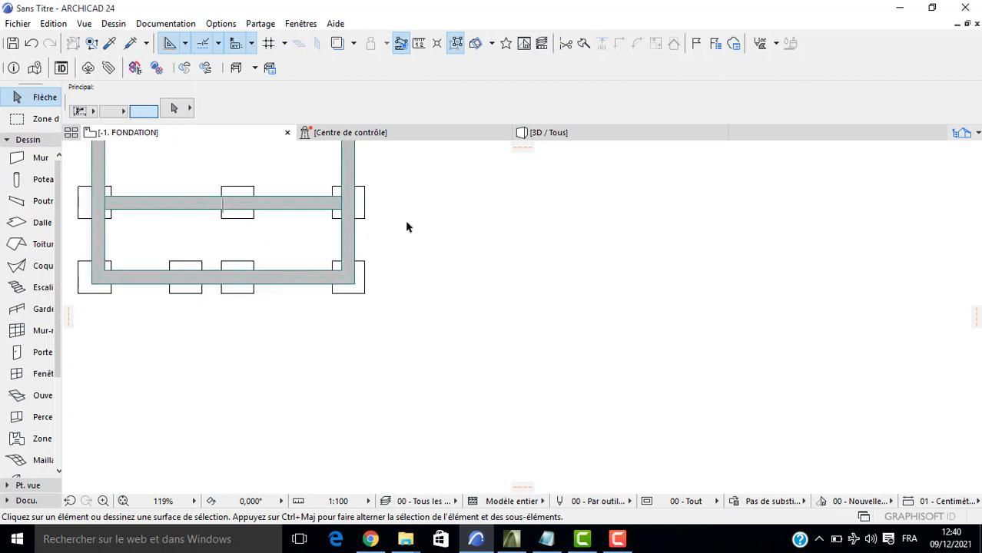
alt+click(206, 277)
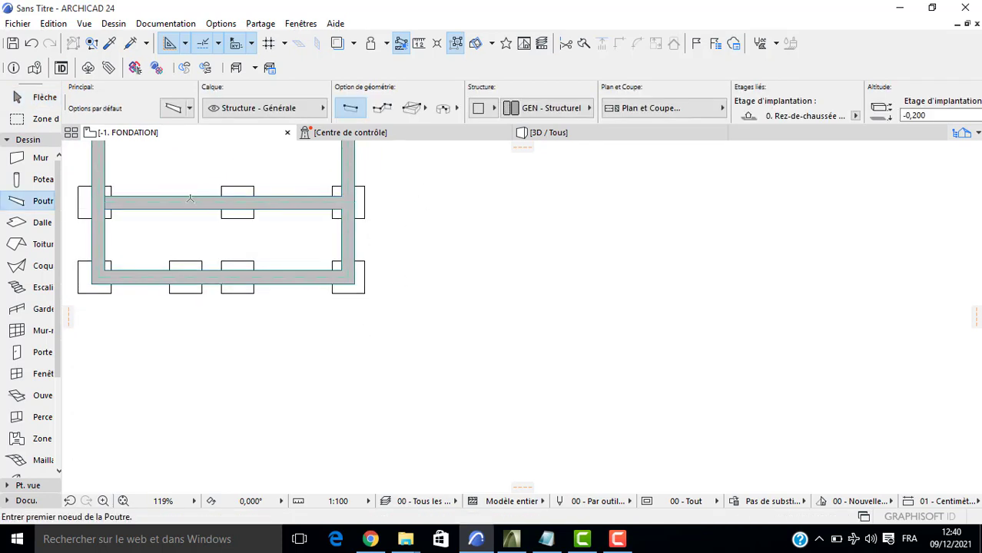
key(Escape)
click(190, 205)
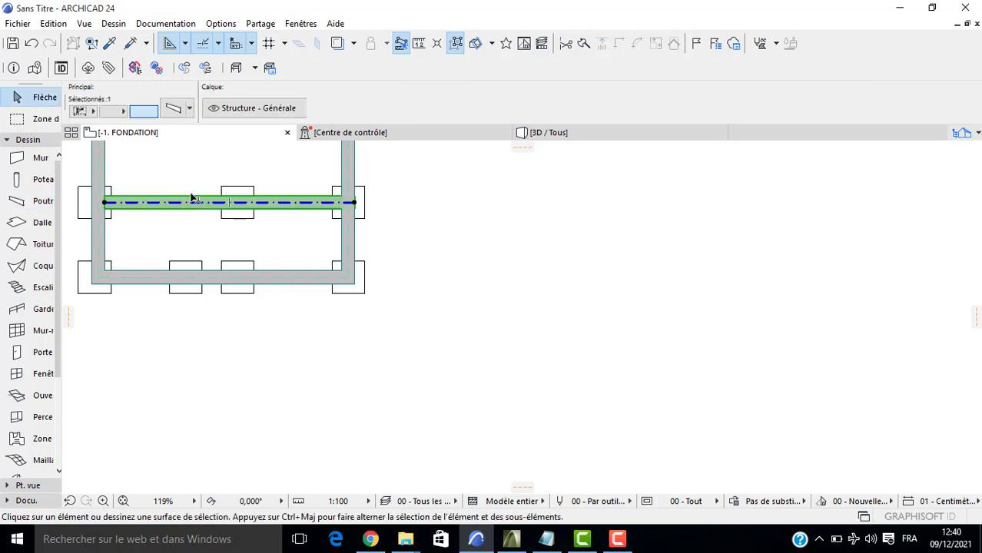
click(183, 110)
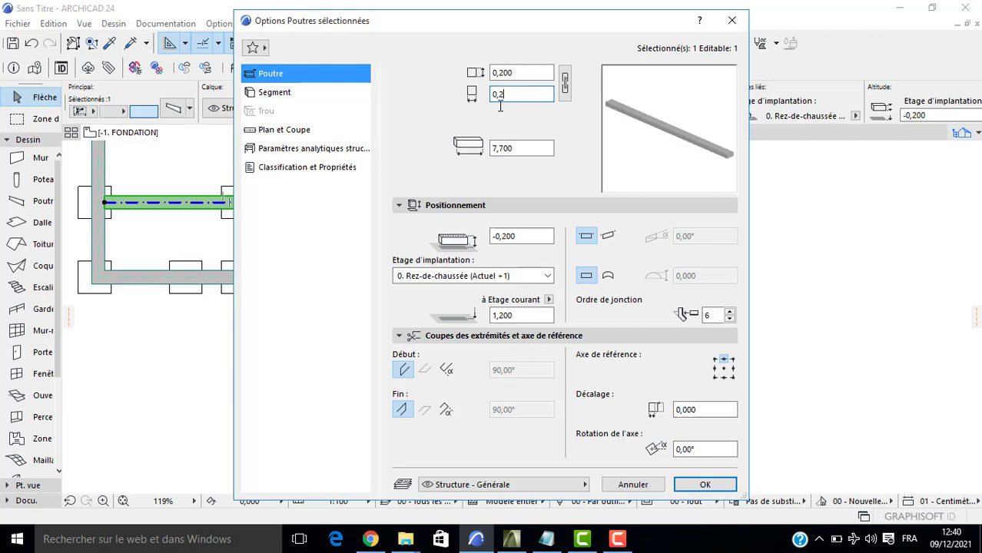
key(Return)
middle_drag(197, 236, 203, 252)
key(Escape)
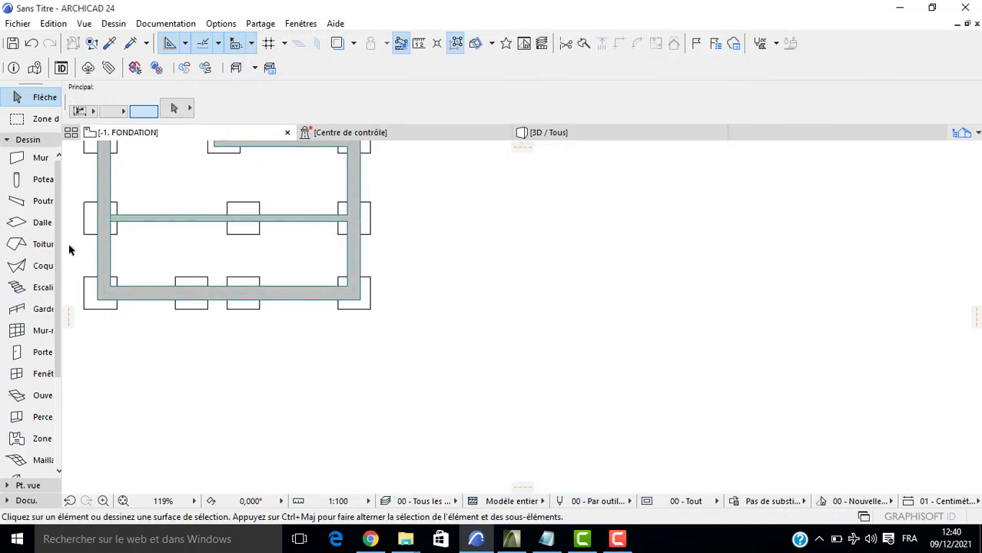
Draw a vertical beam 4,500 long from the lower perimeter beam through the lower interior column to the upper horizontal interior beam.
click(22, 205)
scroll(243, 283, up, 3)
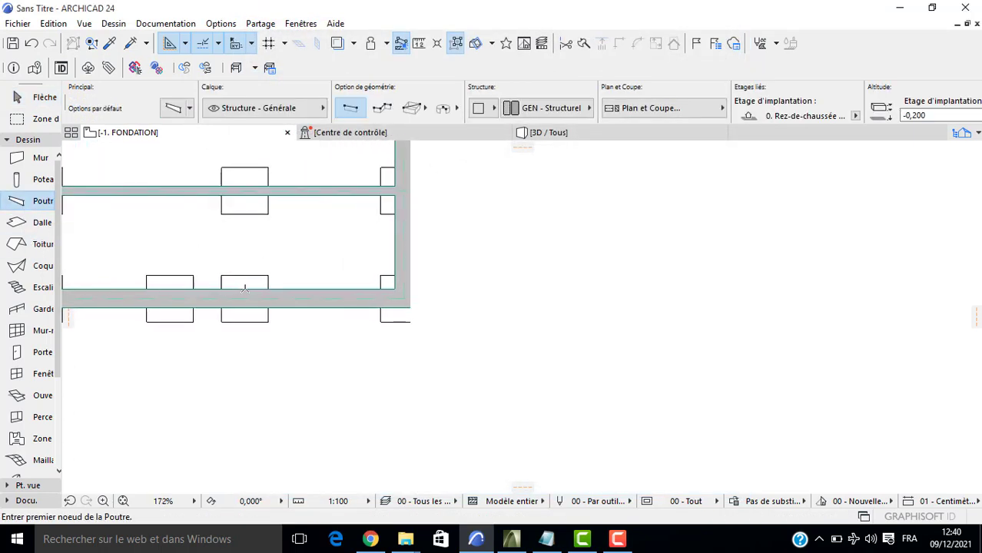
click(245, 293)
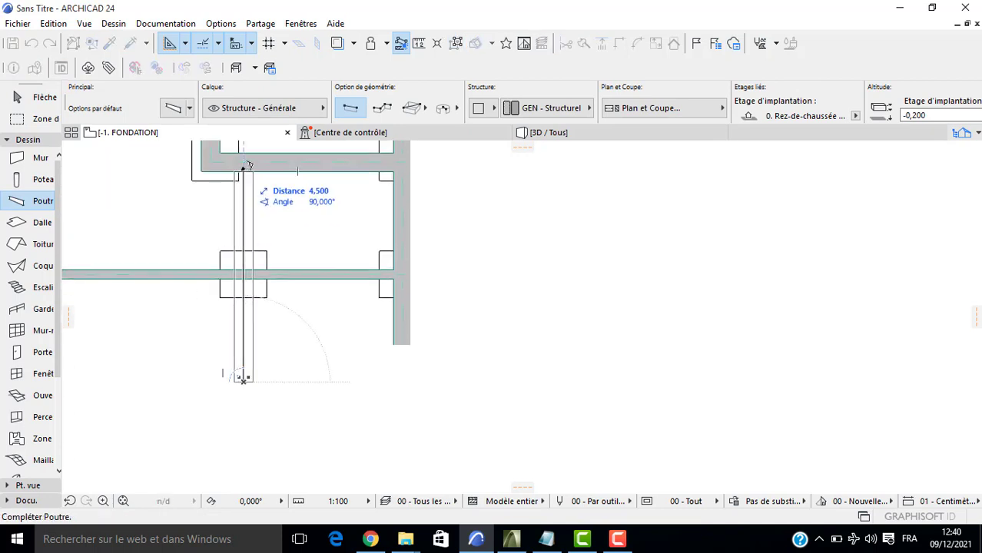
click(244, 167)
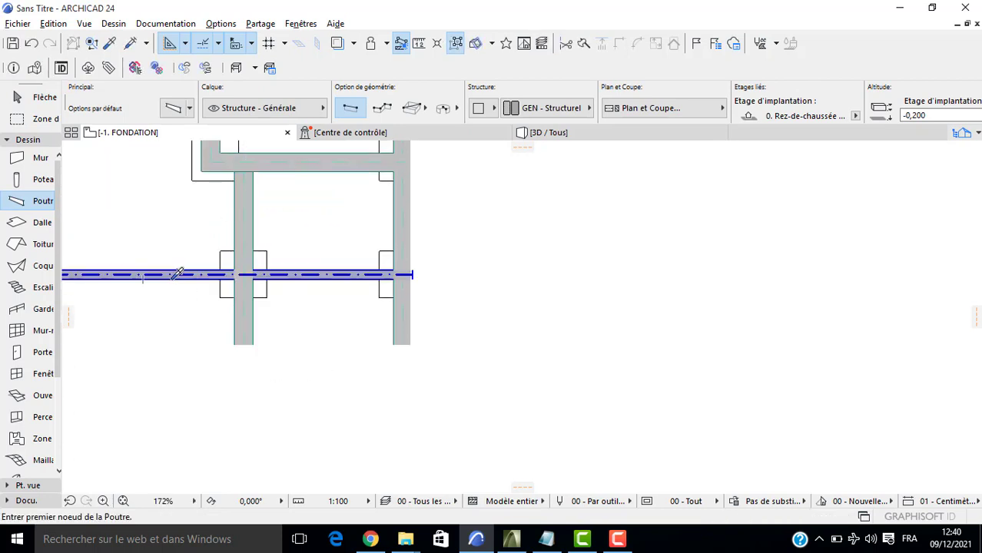
Match the vertical beam to the narrow horizontal beam's settings and trim its overhang above the upper horizontal interior beam.
scroll(240, 319, down, 3)
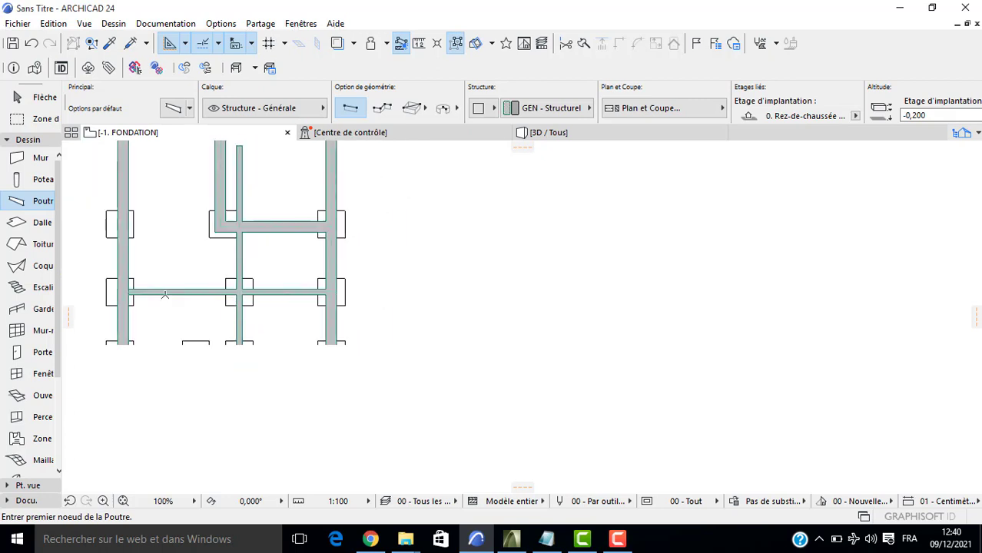
middle_drag(167, 293, 189, 348)
key(Escape)
ctrl+click(262, 231)
scroll(262, 264, up, 3)
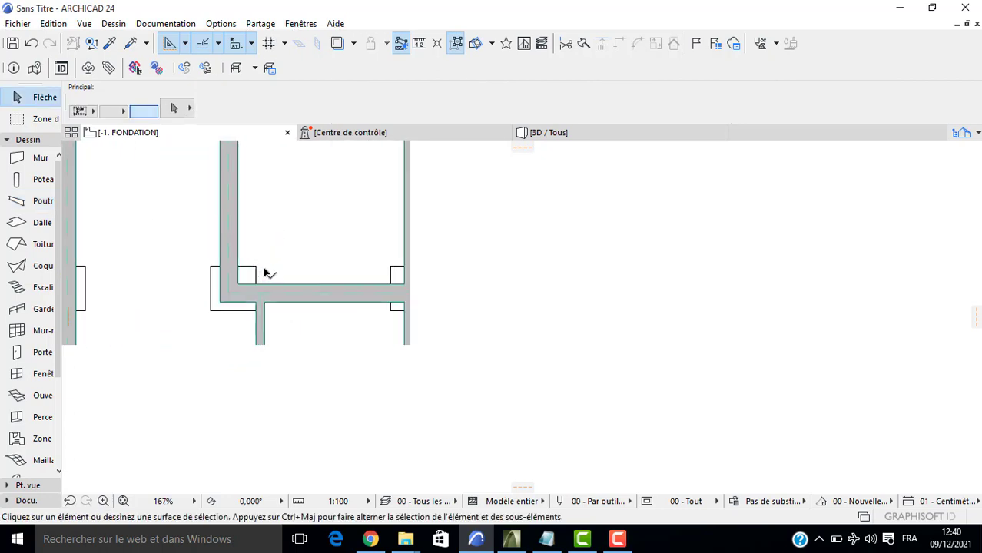
Inspect the beam, column and footing framework in 3D and return to the foundation plan.
scroll(264, 267, down, 2)
middle_drag(265, 267, 263, 236)
key(F3)
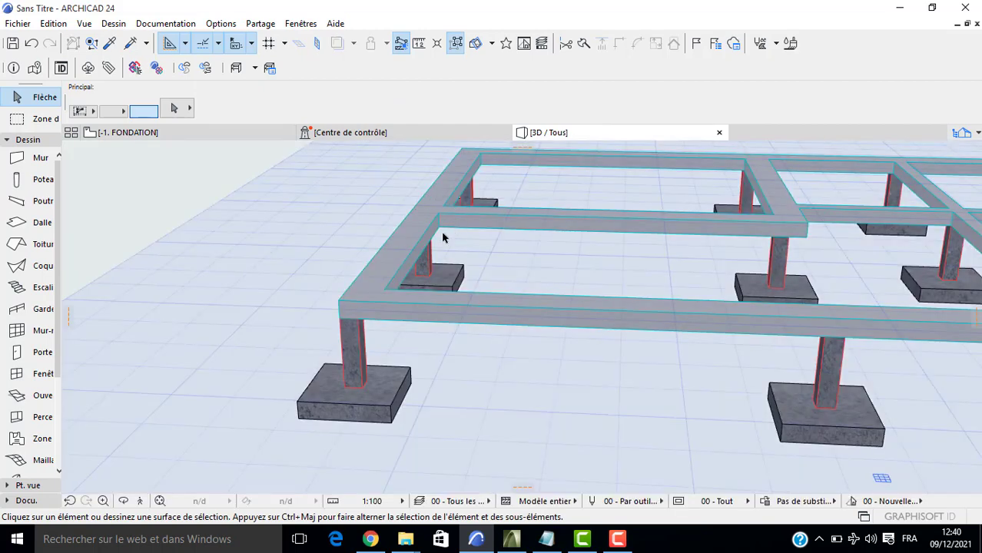
scroll(442, 235, down, 2)
middle_drag(525, 269, 335, 226)
key(F2)
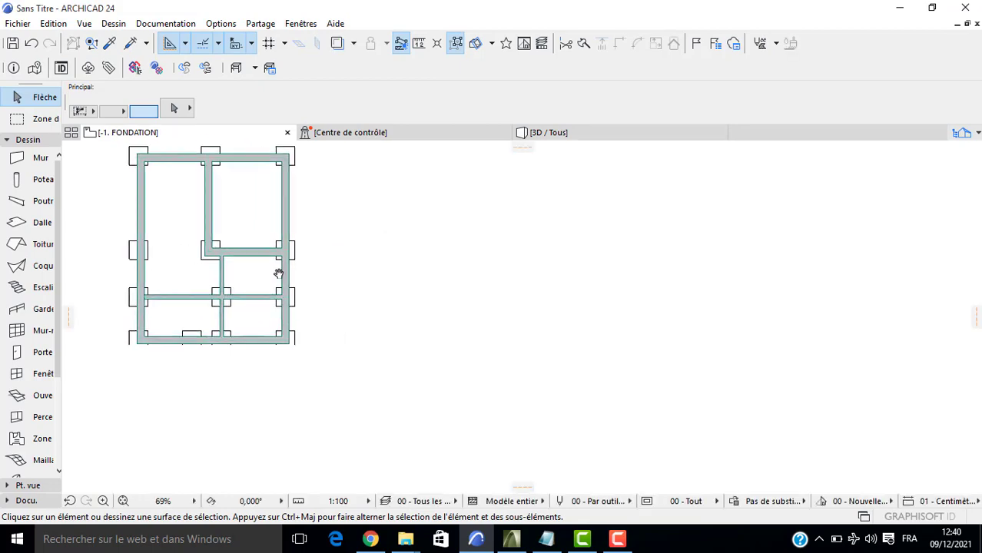
Set the default slab's offset from project zero to 0,1 on the foundation storey.
double_click(28, 228)
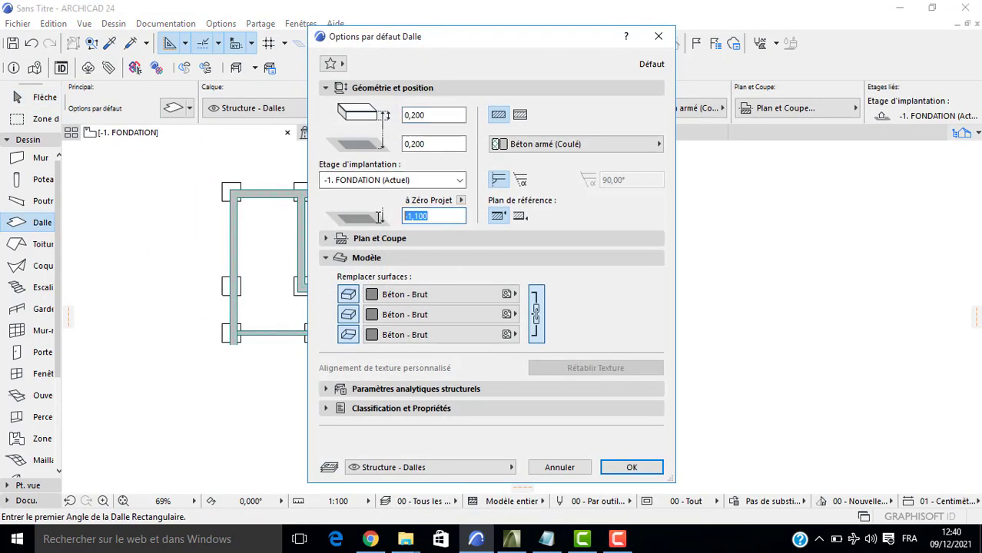
text(0,1)
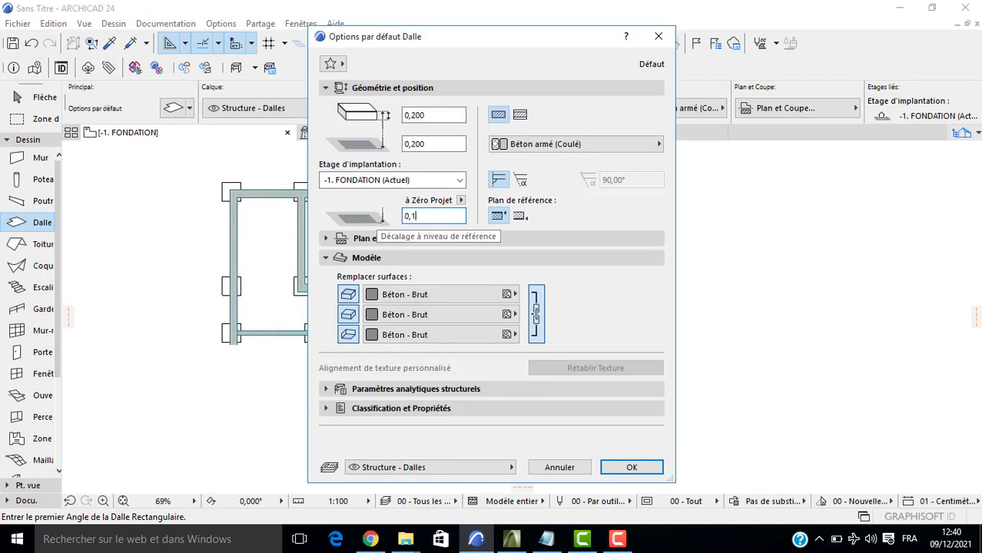
click(422, 145)
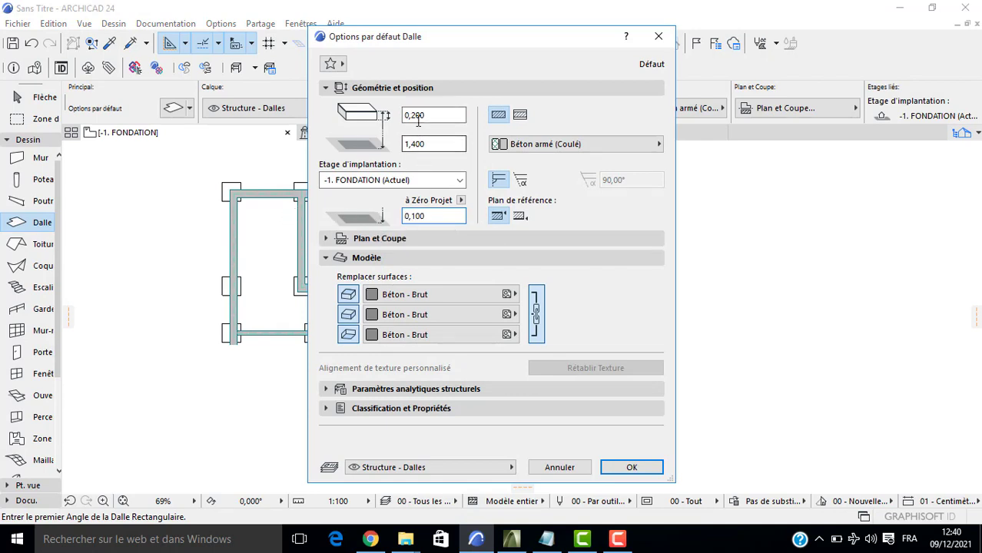
key(Return)
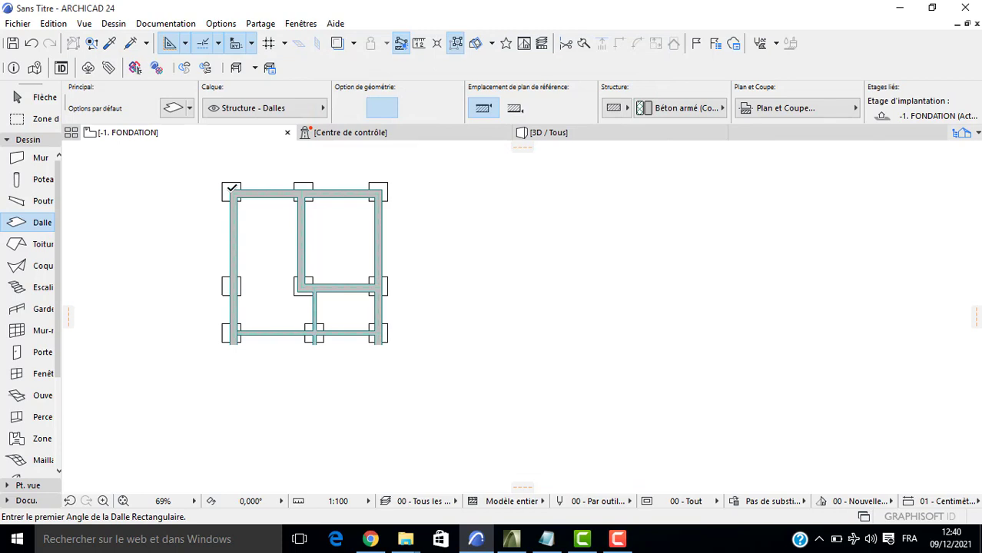
Draw a rectangular slab 7,900 by 9,900 between opposite corners of the perimeter beam framework.
click(232, 190)
middle_drag(364, 301, 269, 227)
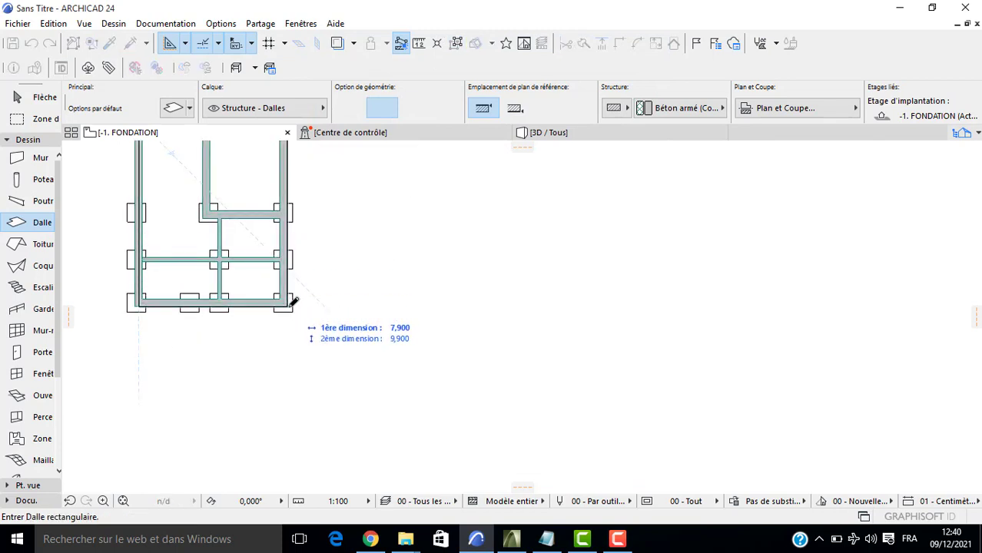
click(290, 305)
scroll(293, 307, down, 3)
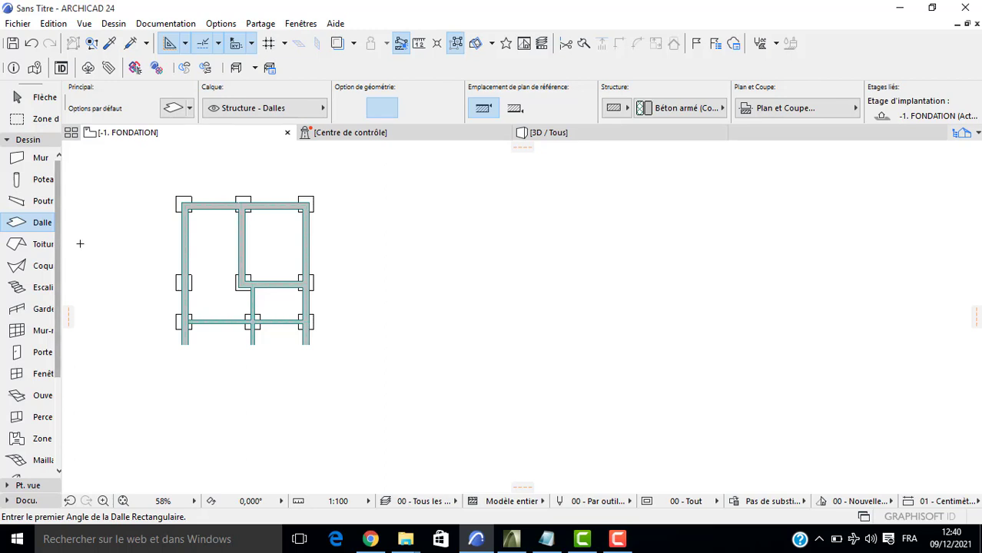
Split the footings along the upper perimeter beam's outer face and delete the parts beyond it.
key(ctrl+a)
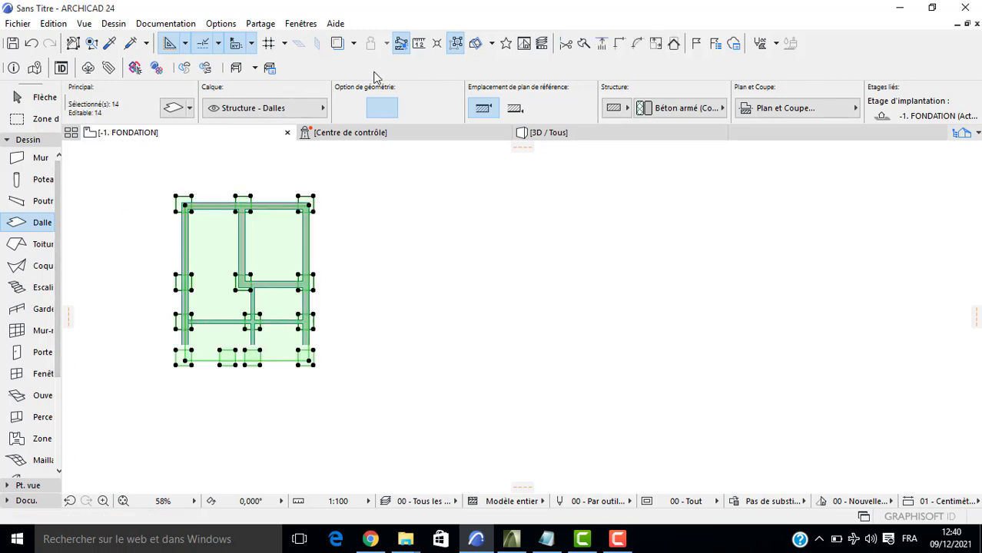
click(583, 46)
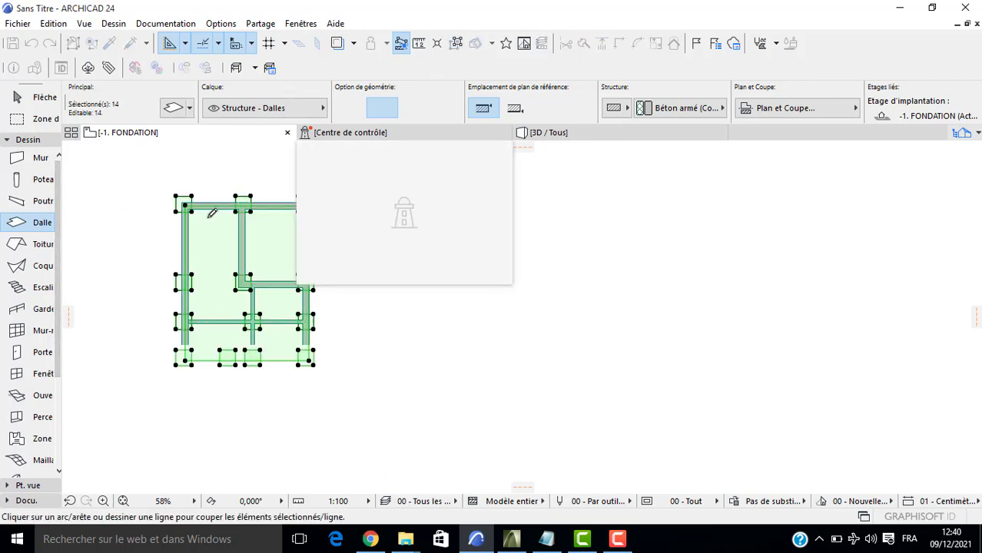
scroll(212, 214, up, 3)
click(185, 199)
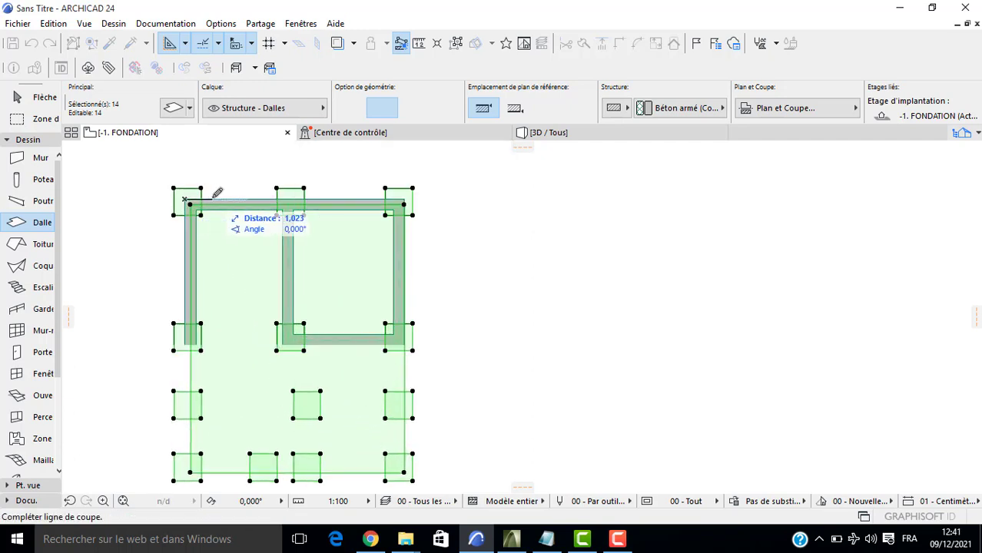
click(219, 192)
click(216, 174)
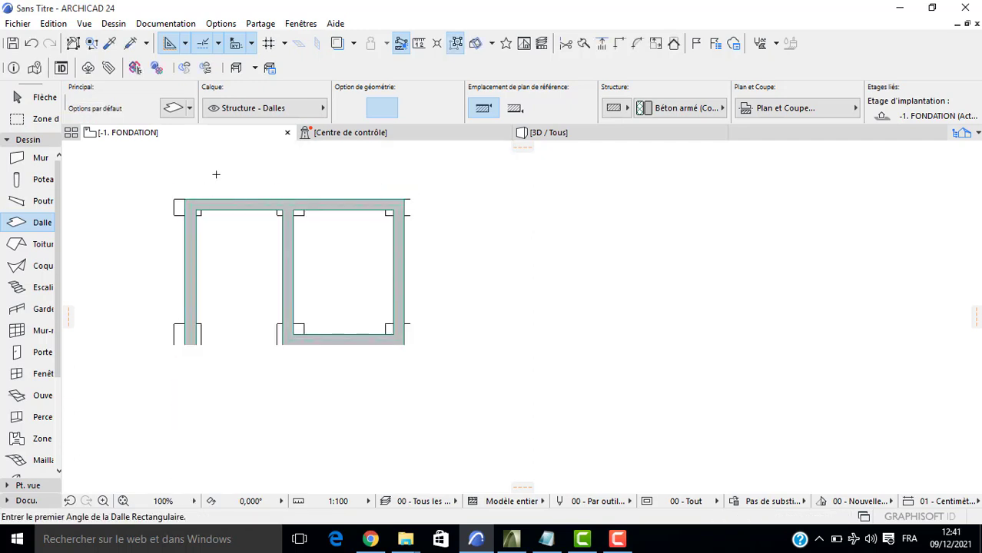
Split the footings along the left perimeter beam's outer face and delete the parts projecting outside.
key(ctrl+a)
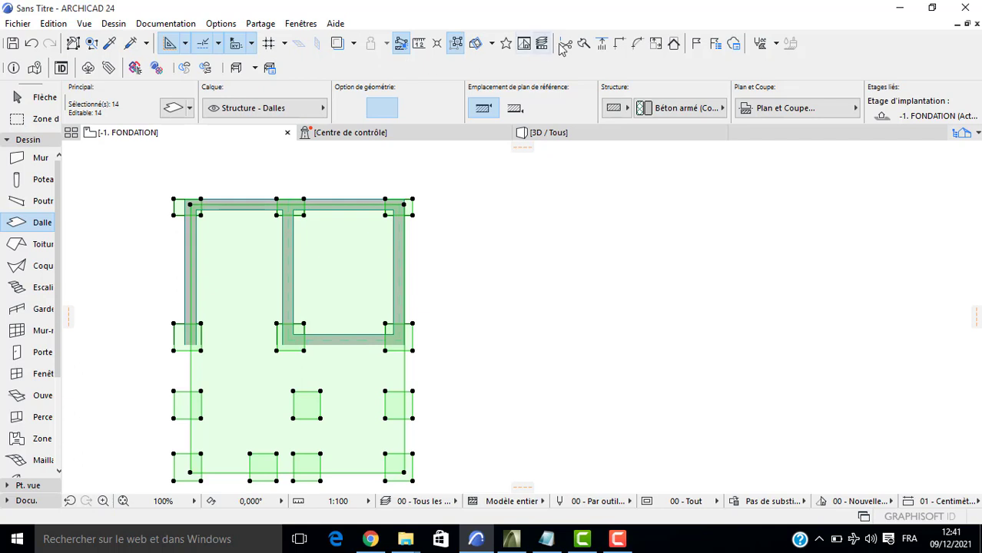
click(583, 43)
click(185, 197)
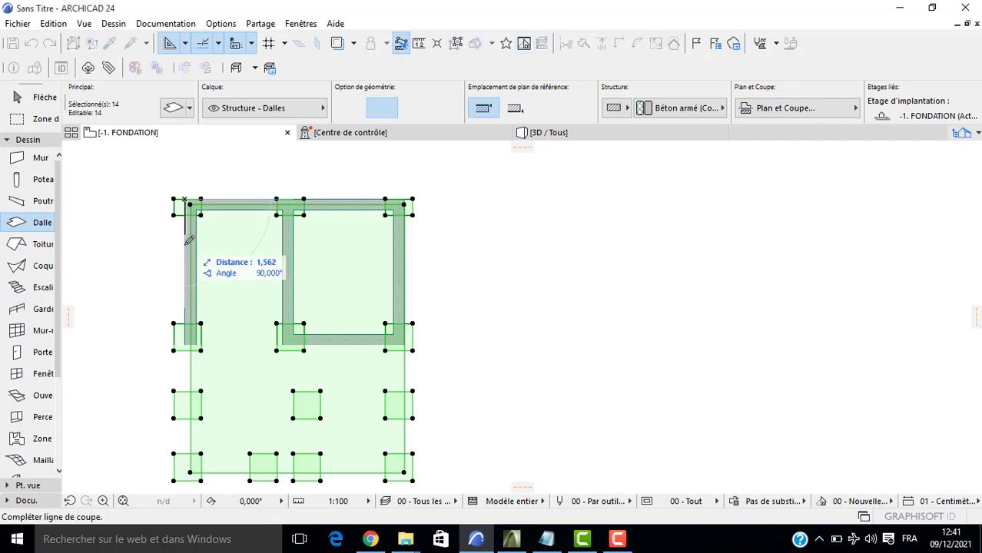
click(184, 248)
click(146, 251)
key(Delete)
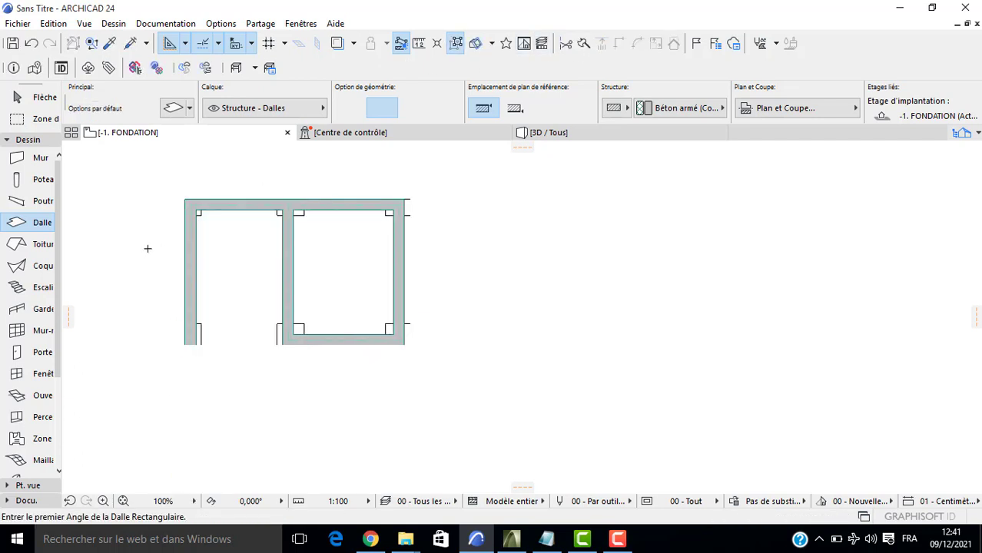
Select every footing and slab on the foundation storey for splitting.
scroll(146, 250, down, 1)
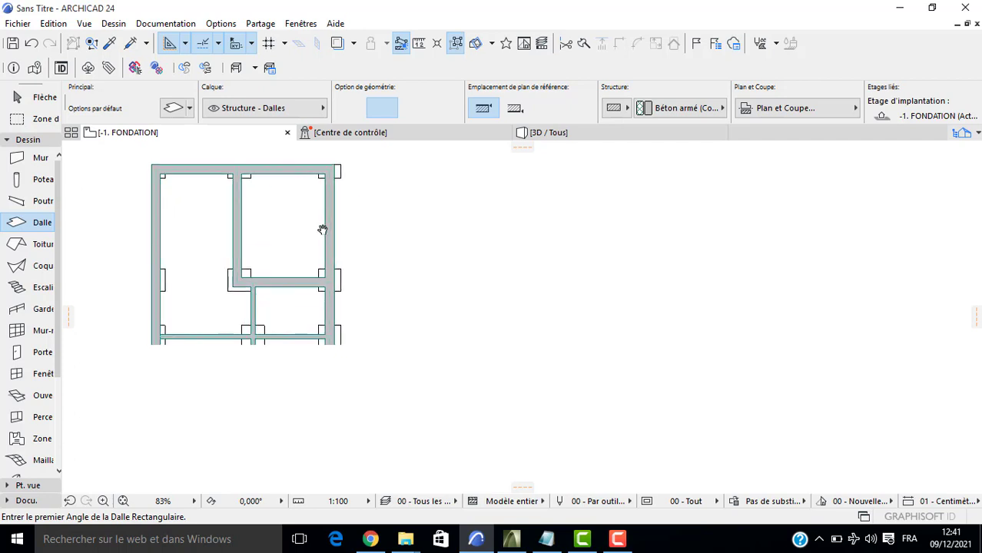
key(ctrl+a)
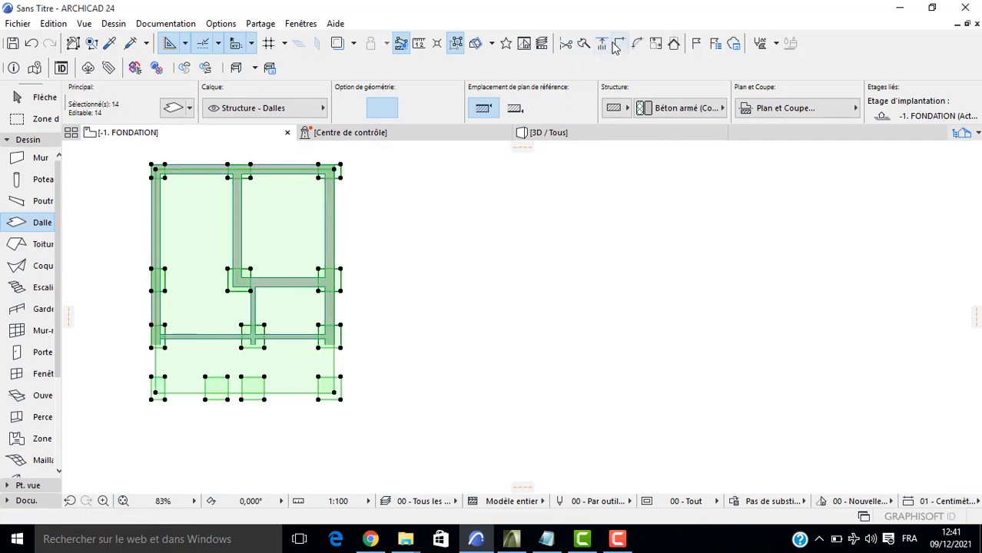
click(583, 44)
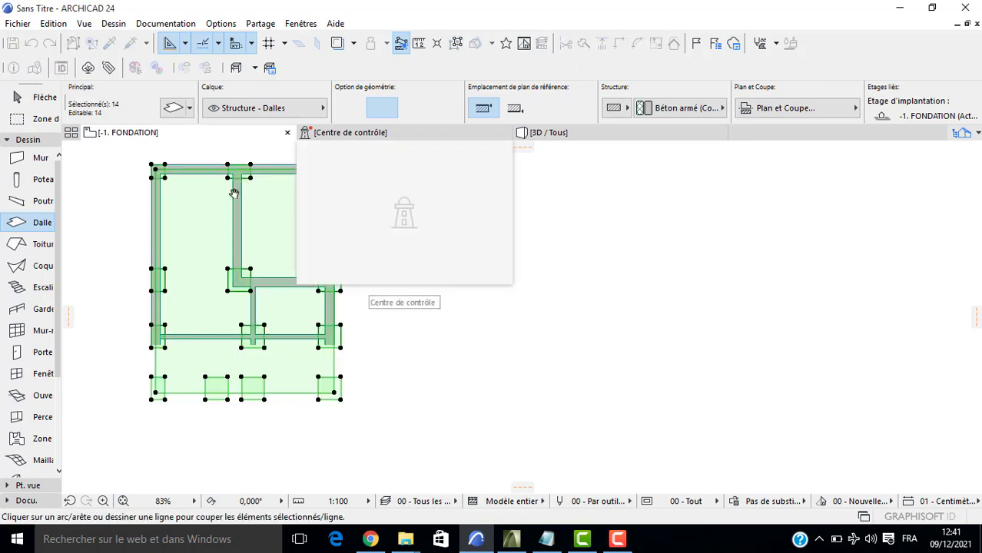
middle_drag(234, 194, 181, 186)
scroll(270, 153, up, 1)
click(280, 159)
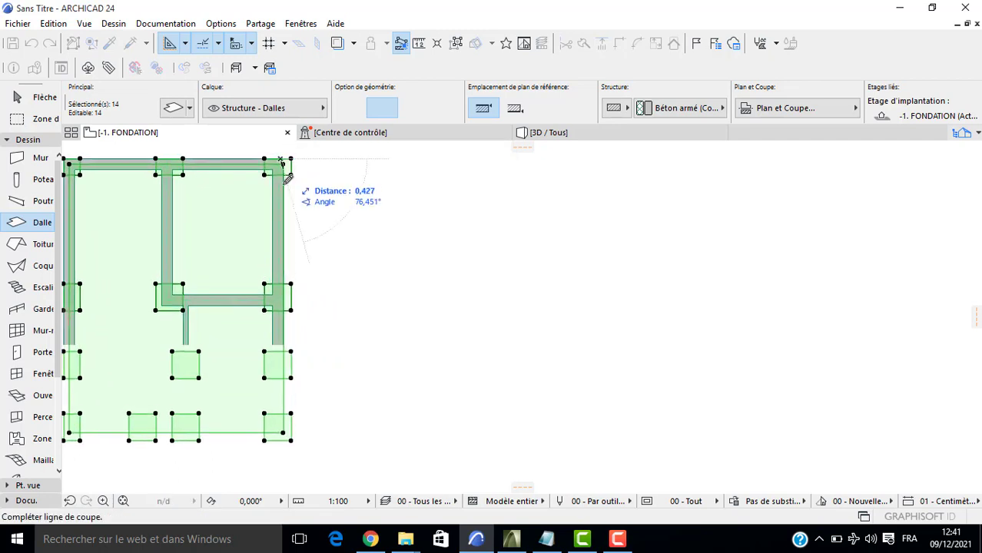
key(Escape)
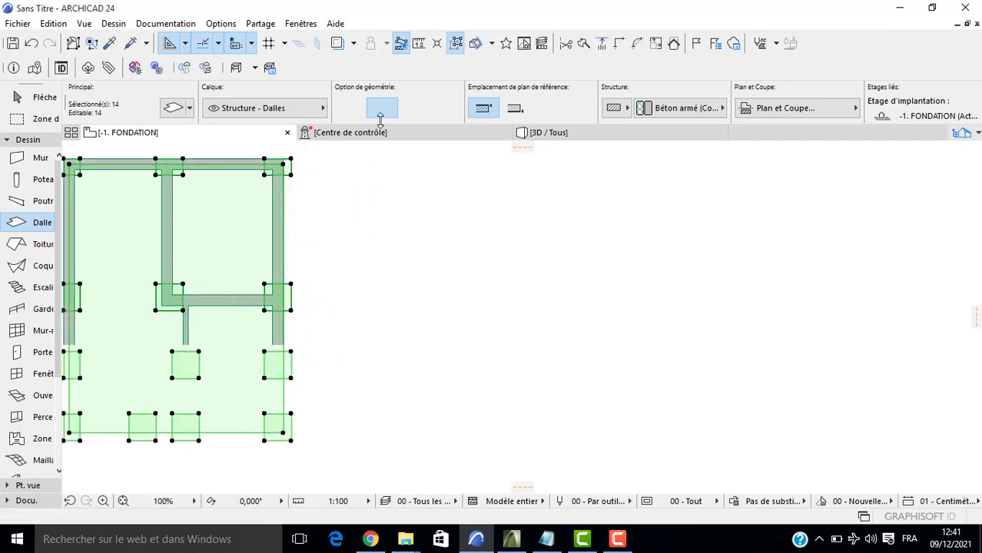
click(586, 44)
scroll(280, 157, up, 1)
middle_drag(280, 157, 208, 160)
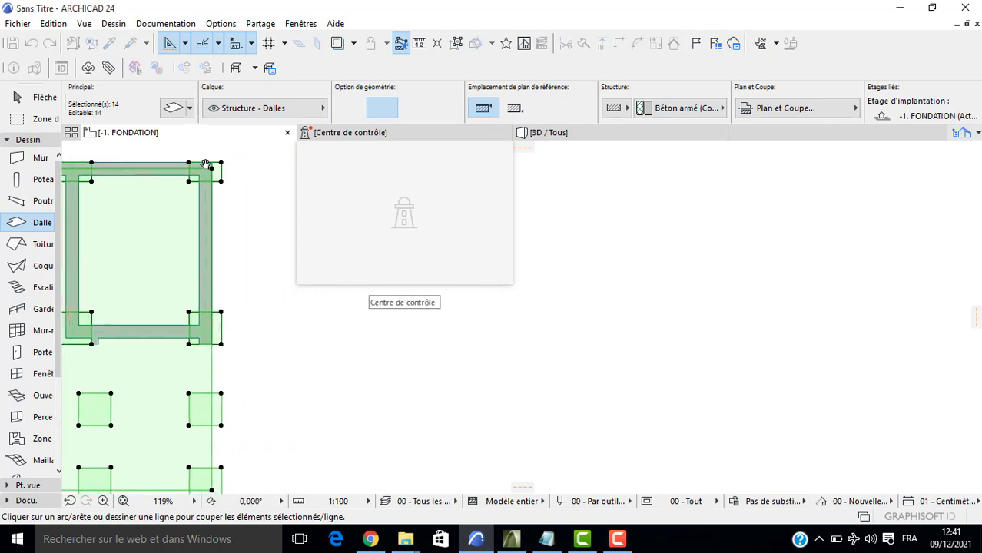
click(211, 163)
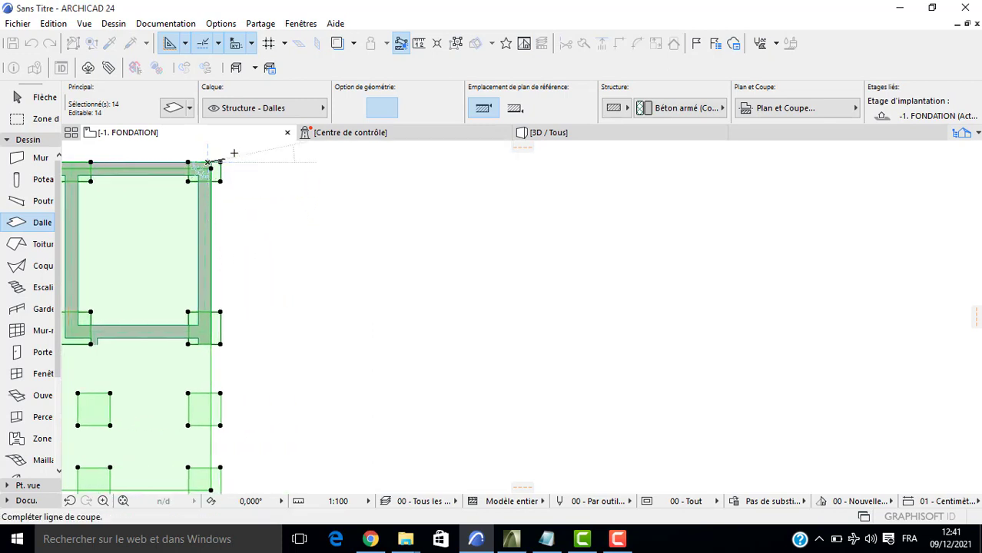
key(Escape)
Split the selected footings along the right perimeter beam's outer face and remove the outer parts.
click(585, 44)
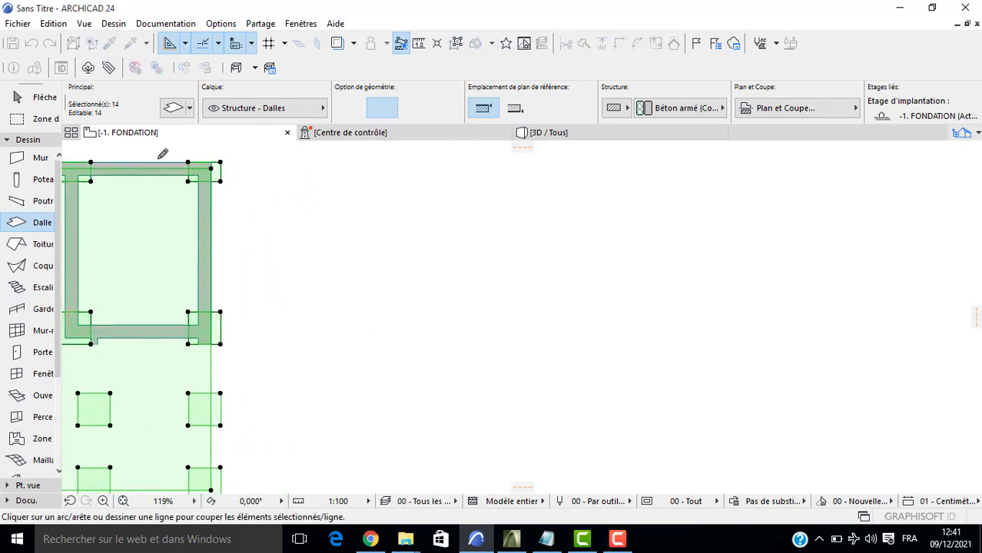
scroll(241, 158, up, 4)
click(249, 163)
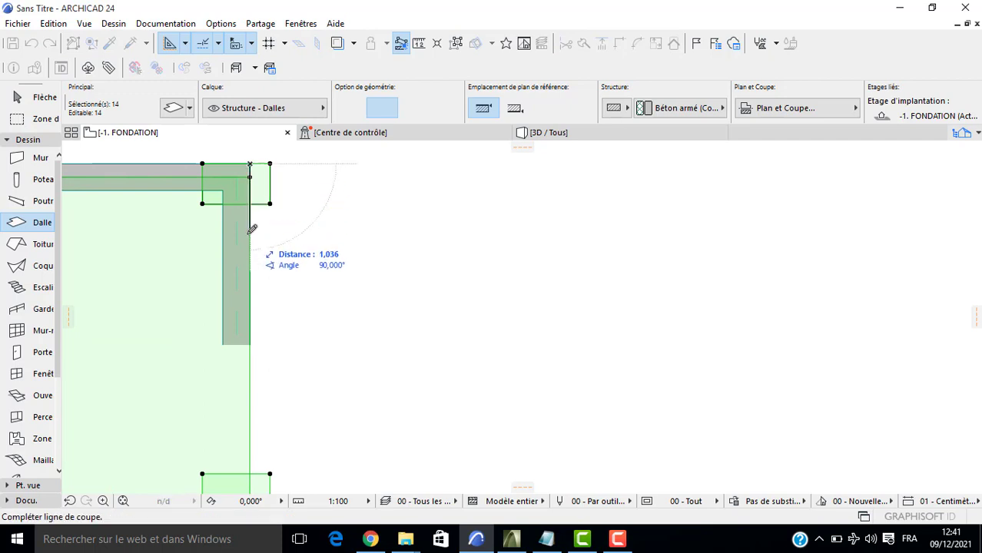
click(250, 253)
click(345, 232)
key(Escape)
Split all footings along the lower perimeter beam's outer face and delete the four projecting parts.
scroll(307, 227, down, 9)
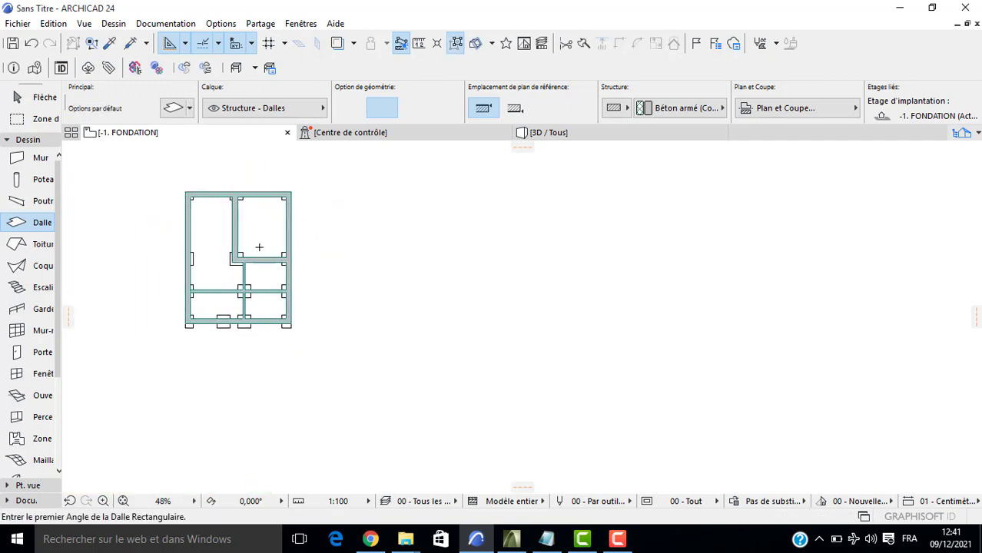
key(ctrl+a)
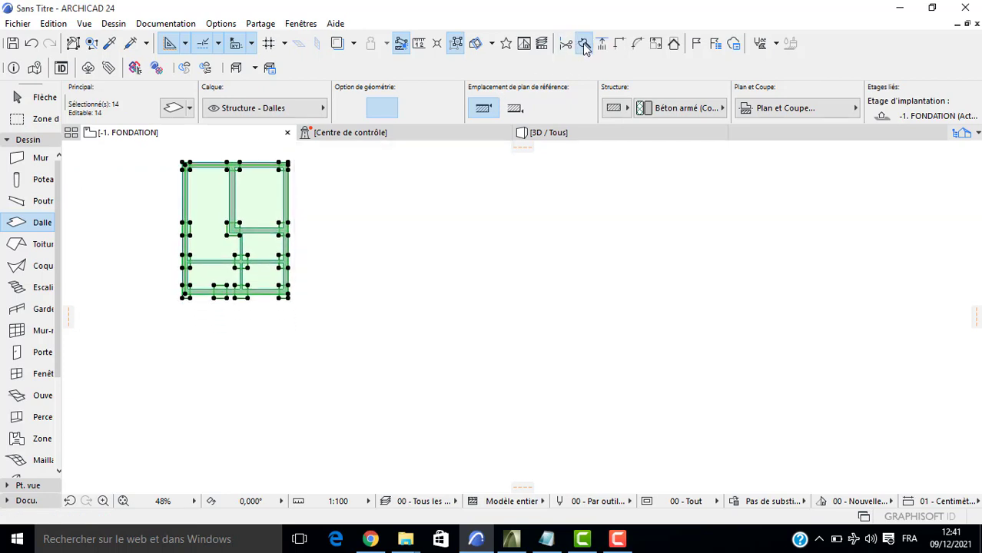
click(583, 44)
scroll(284, 285, up, 6)
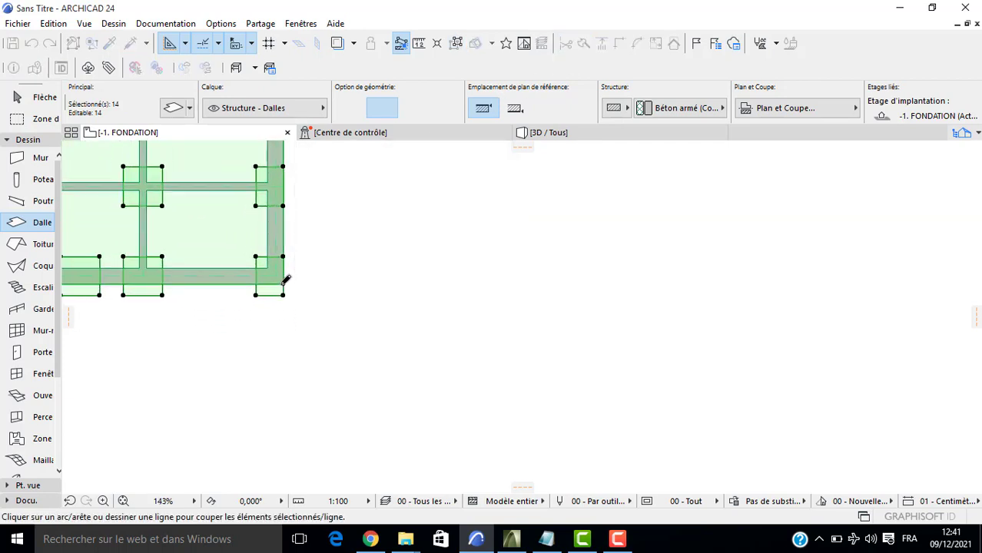
click(284, 281)
click(219, 281)
click(205, 318)
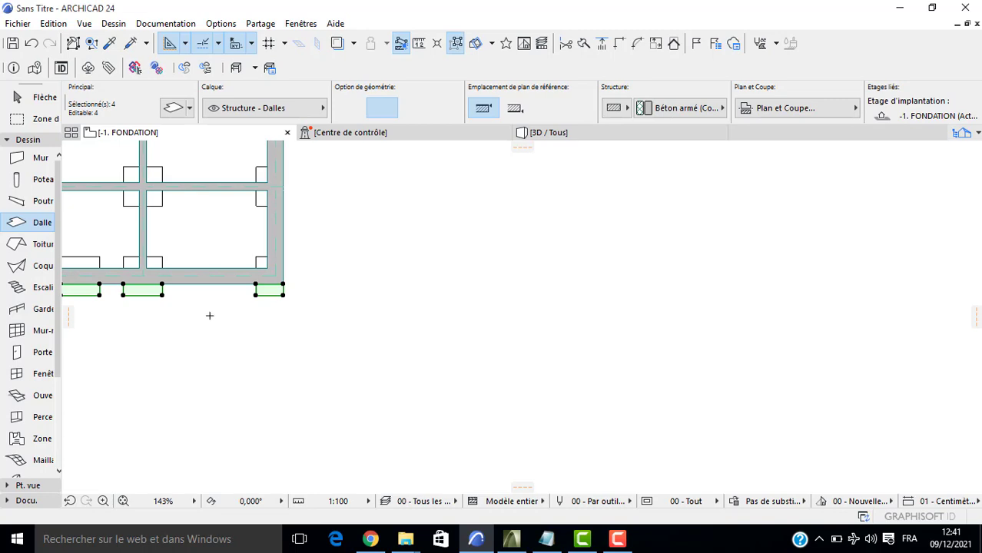
key(Delete)
Inspect the slab and trimmed footings in 3D and return to the foundation plan.
key(F3)
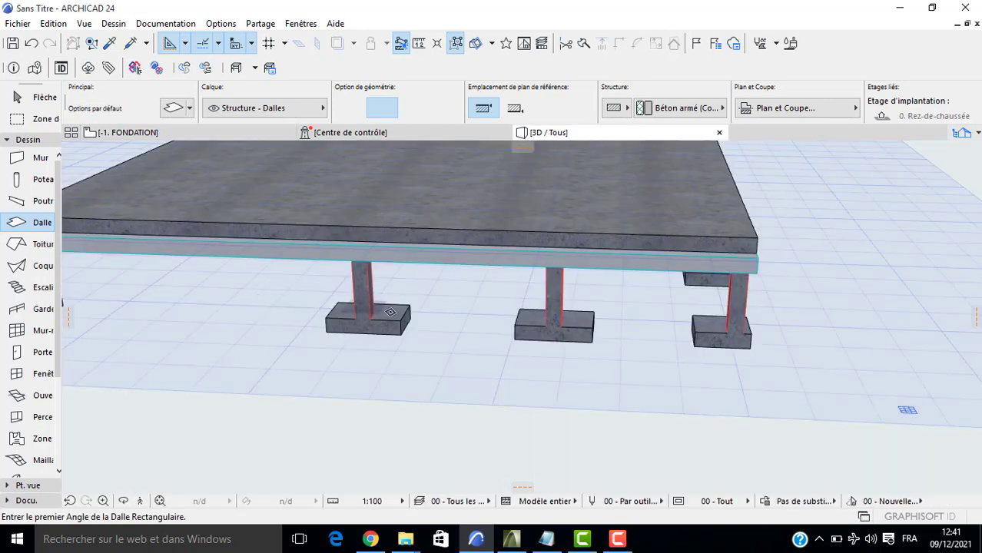
scroll(354, 306, down, 2)
shift+middle_drag(296, 322, 384, 342)
key(F2)
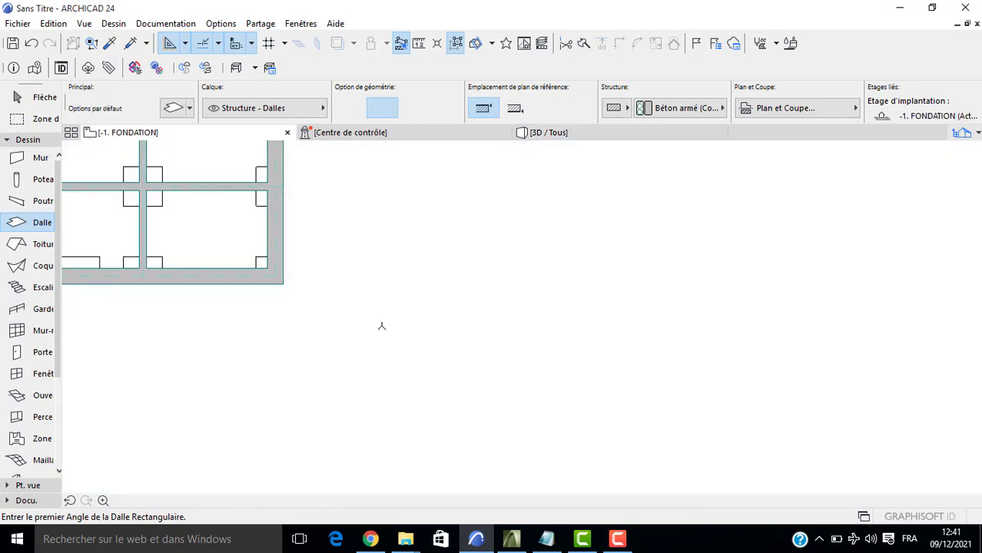
Move the large slab 0,283 at 135° so its upper-left corner meets the perimeter beams' outer corner.
scroll(247, 292, down, 3)
middle_drag(315, 294, 399, 302)
key(Escape)
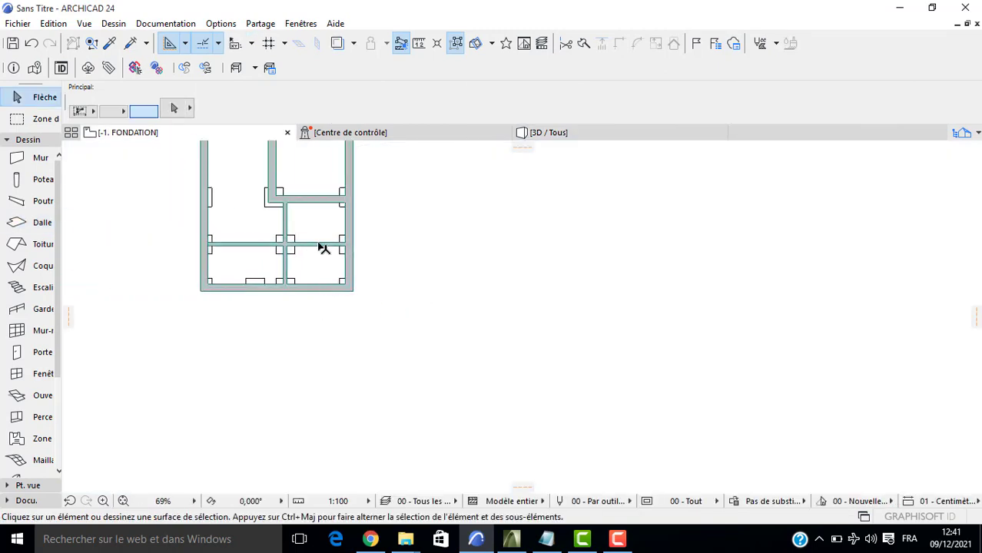
click(314, 259)
middle_drag(209, 286, 263, 335)
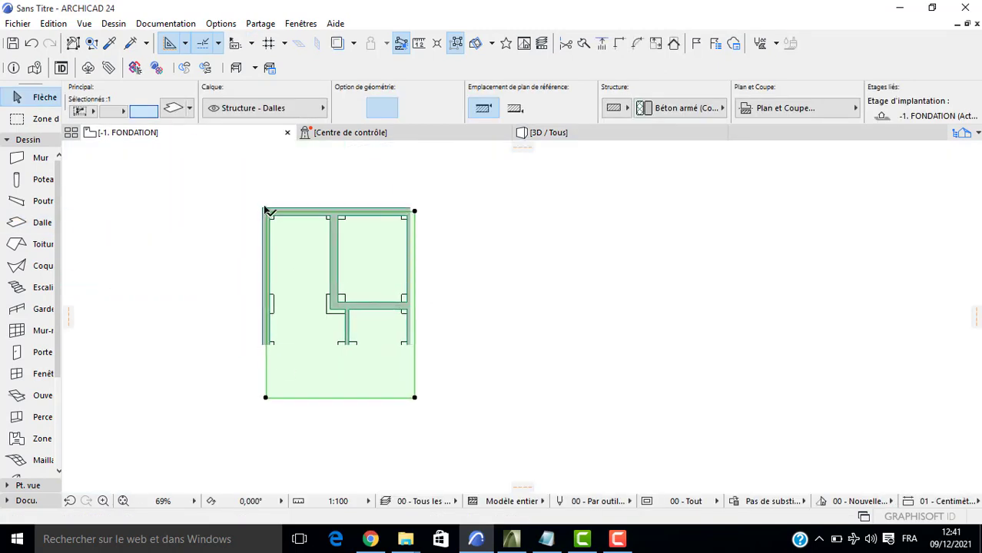
scroll(266, 213, up, 2)
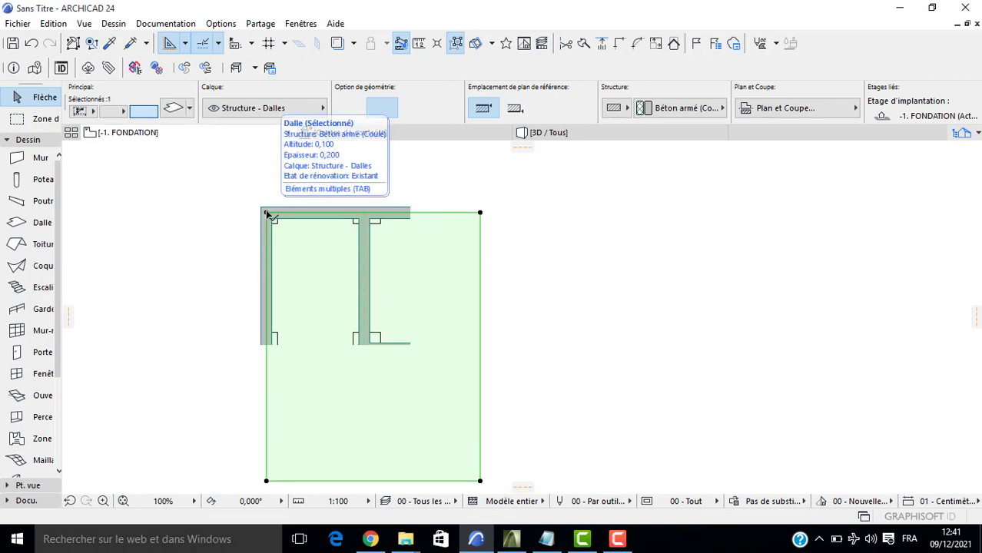
click(266, 215)
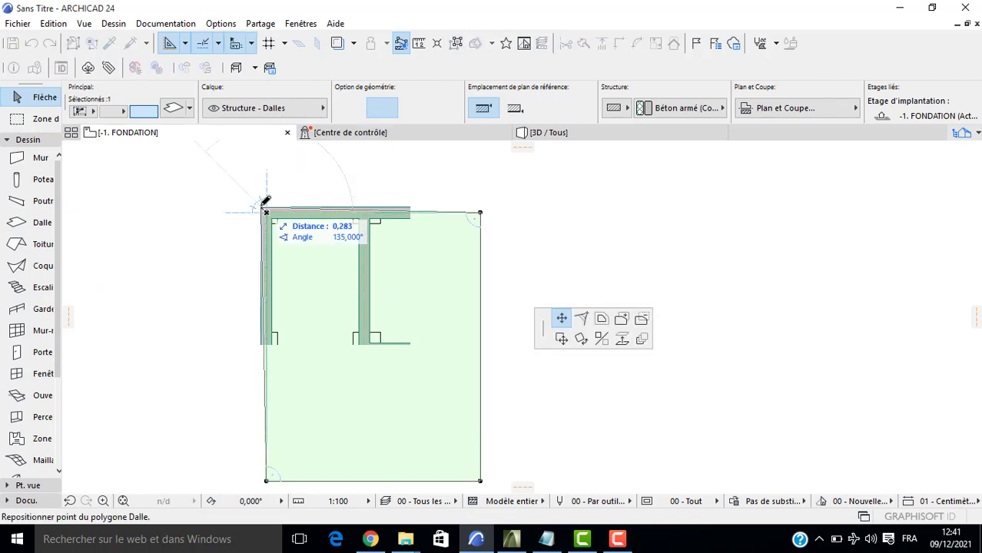
click(562, 340)
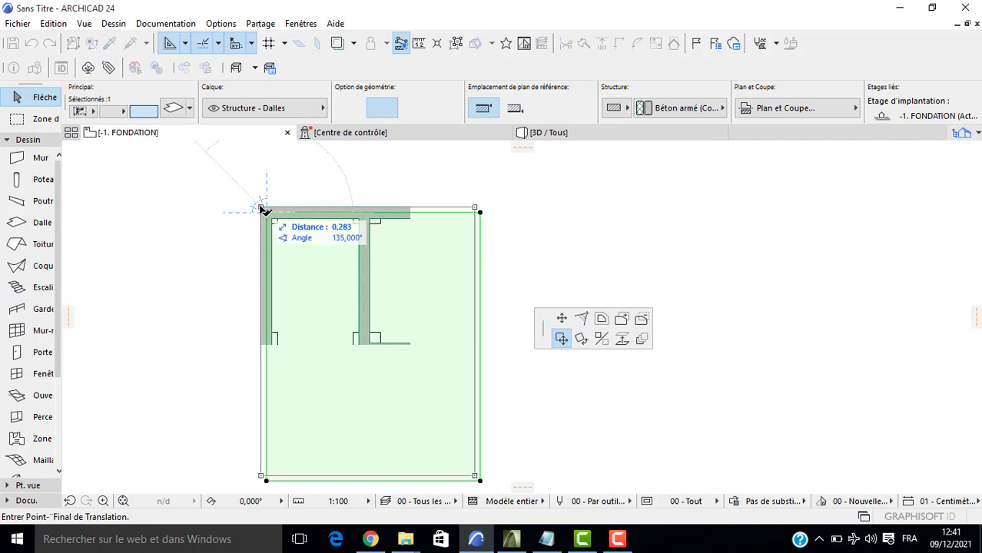
click(261, 210)
scroll(267, 234, down, 3)
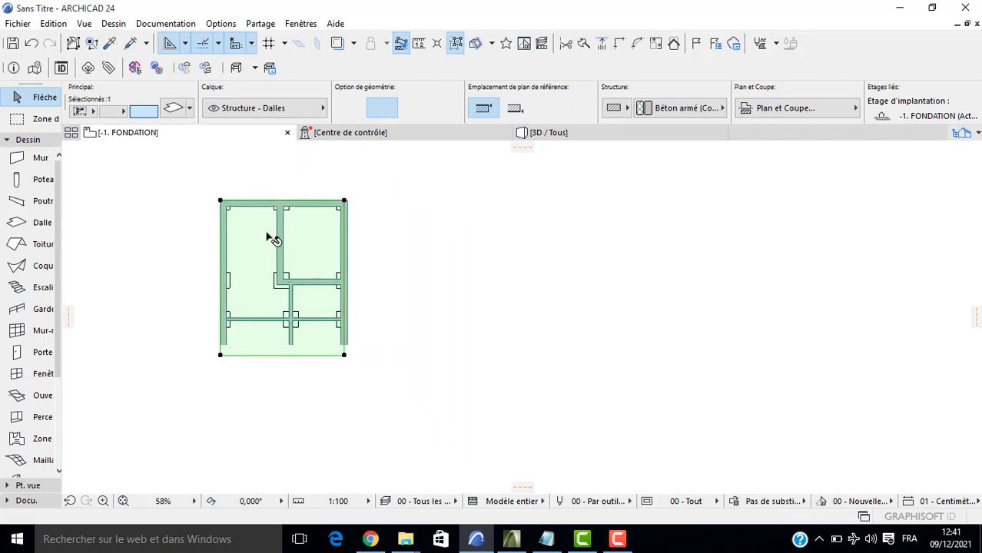
key(Escape)
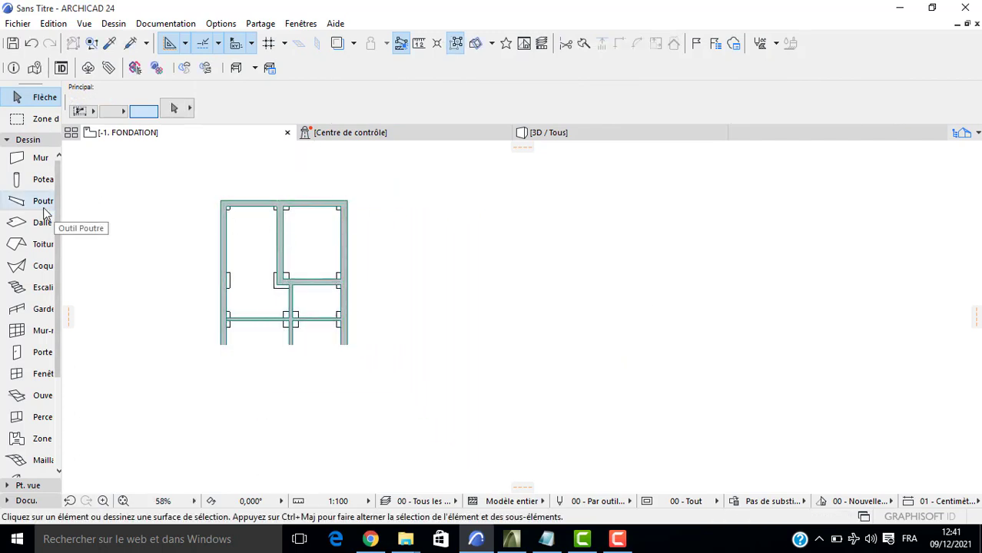
Draw a horizontal beam from the left perimeter beam's axis to the corner of the thick interior beams.
click(18, 201)
scroll(286, 311, up, 4)
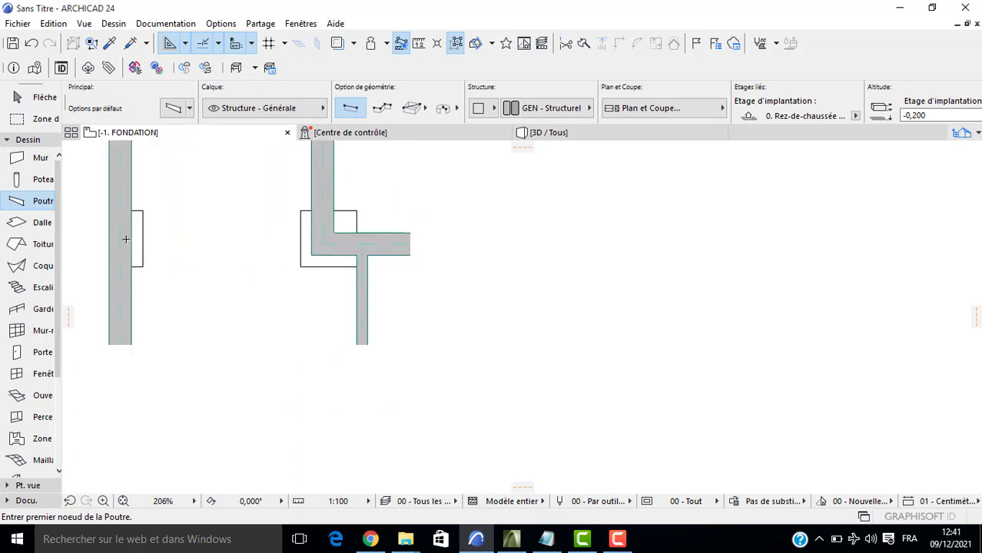
click(121, 238)
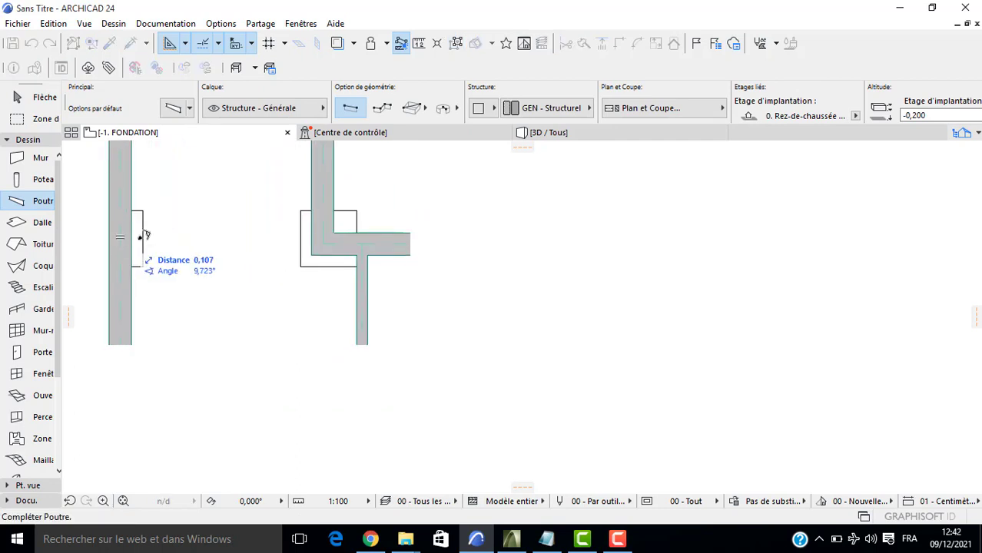
click(315, 236)
scroll(311, 237, down, 2)
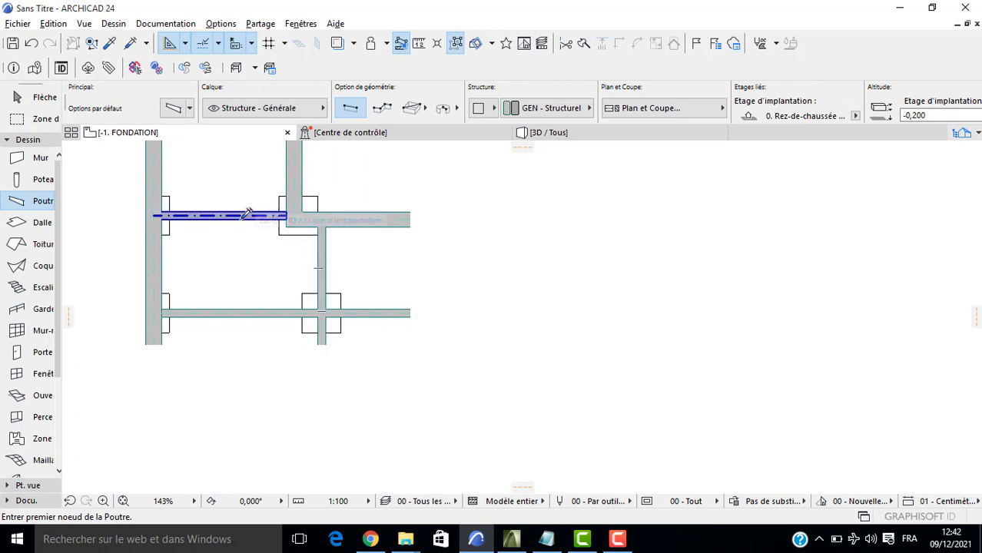
key(Escape)
scroll(234, 222, down, 1)
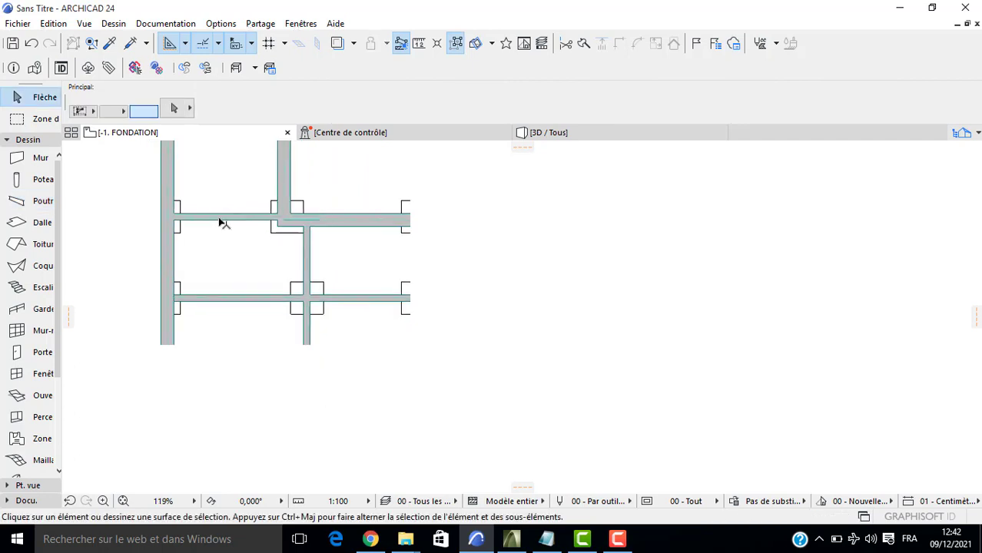
Draw a 0,200 thick rectangular slab between opposite outer corners of the perimeter beams and check it in 3D.
double_click(39, 222)
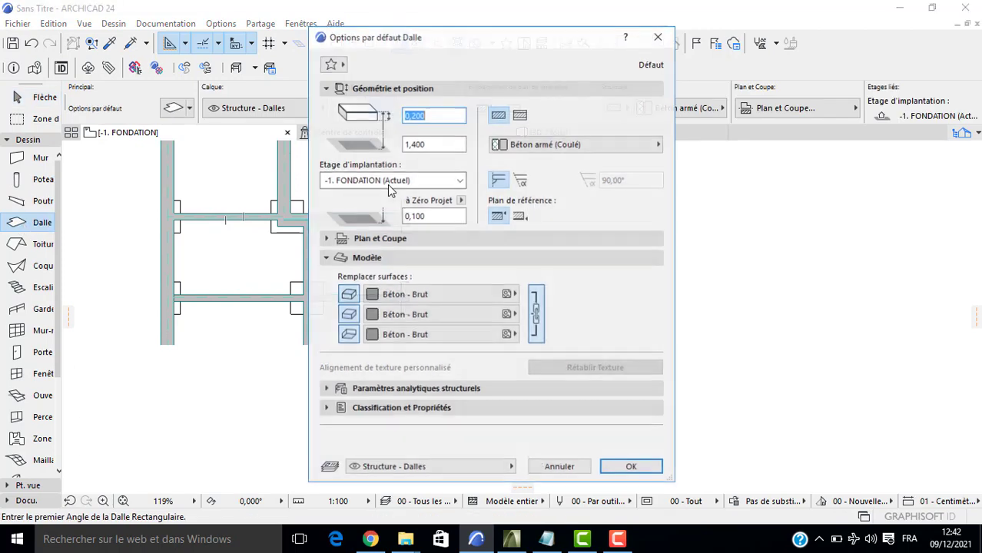
key(Return)
scroll(139, 252, down, 3)
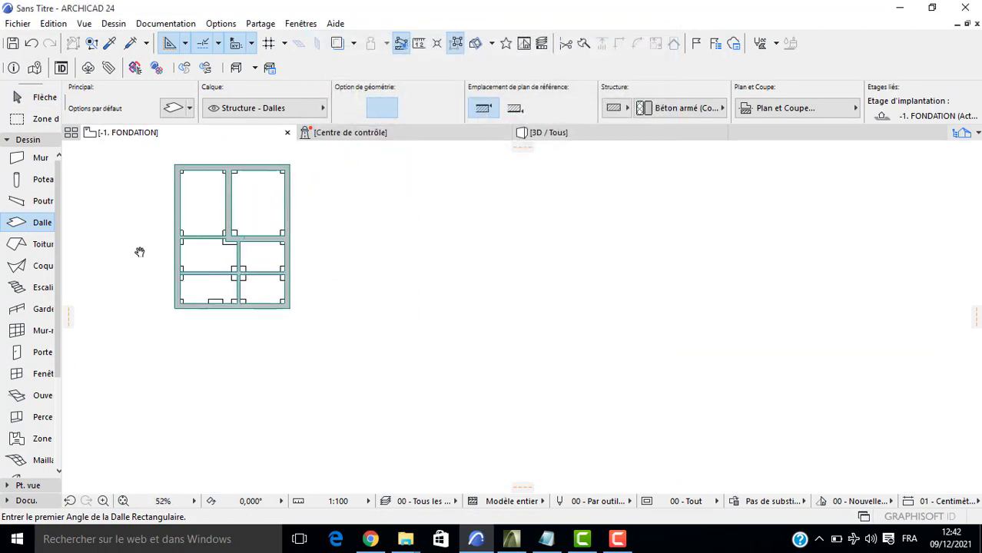
click(176, 161)
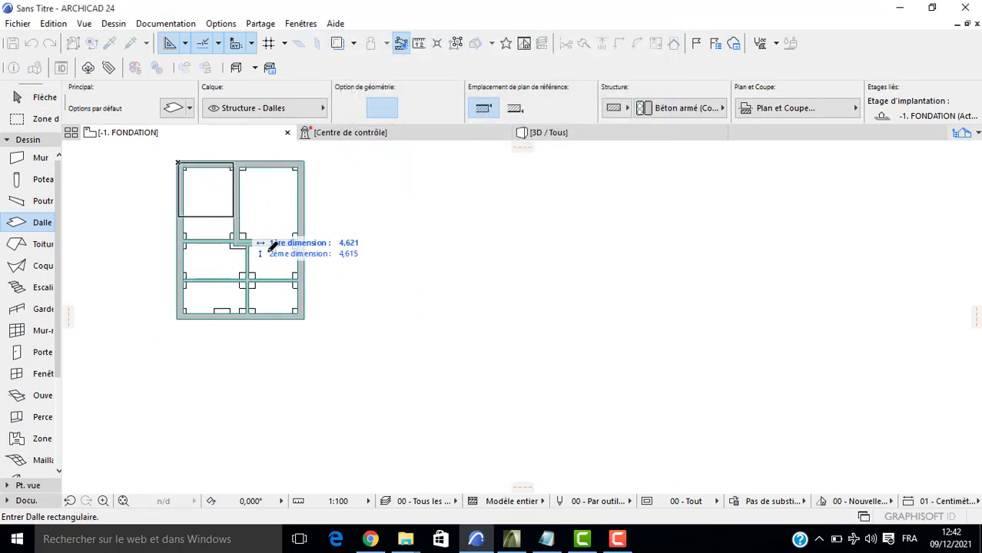
click(304, 319)
scroll(178, 161, up, 1)
scroll(178, 160, up, 1)
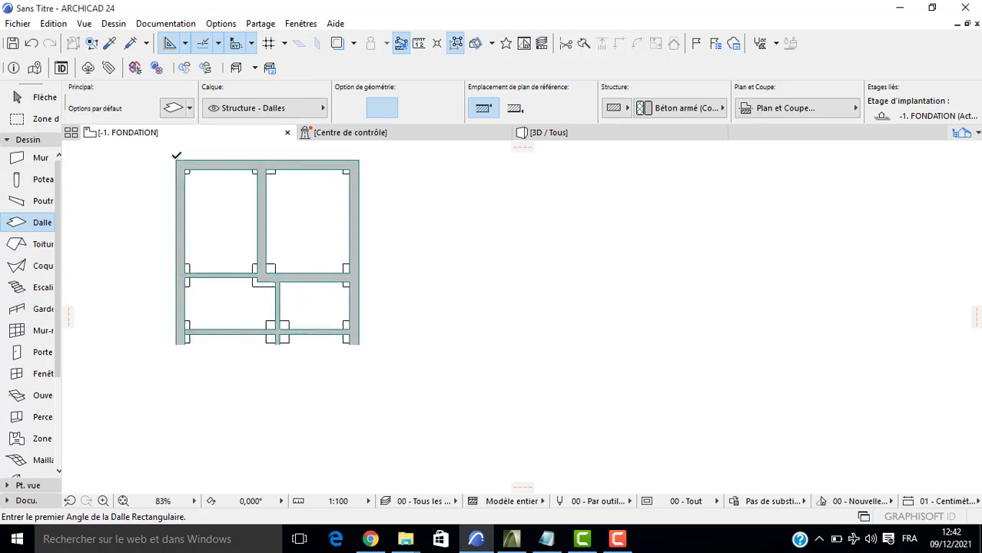
click(177, 161)
middle_drag(317, 334, 254, 280)
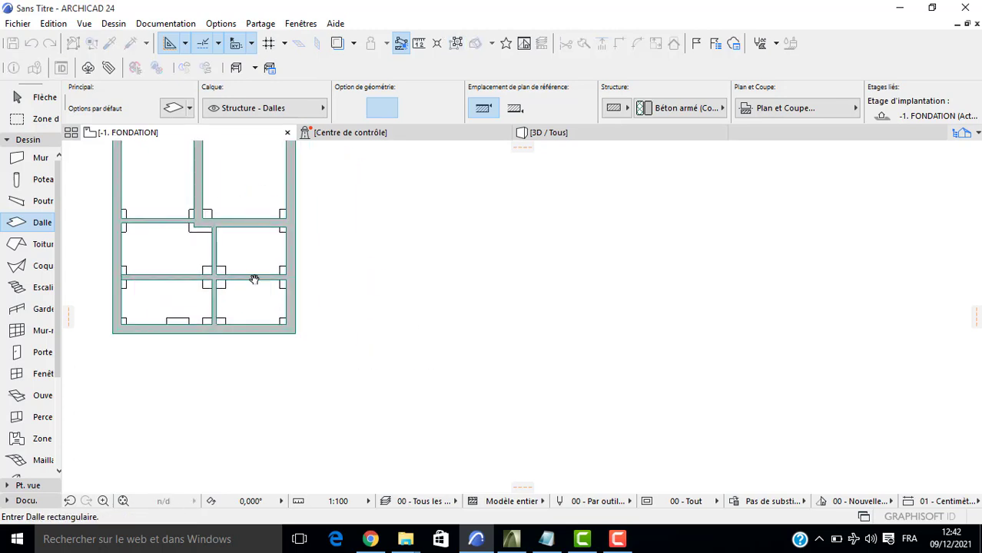
click(295, 332)
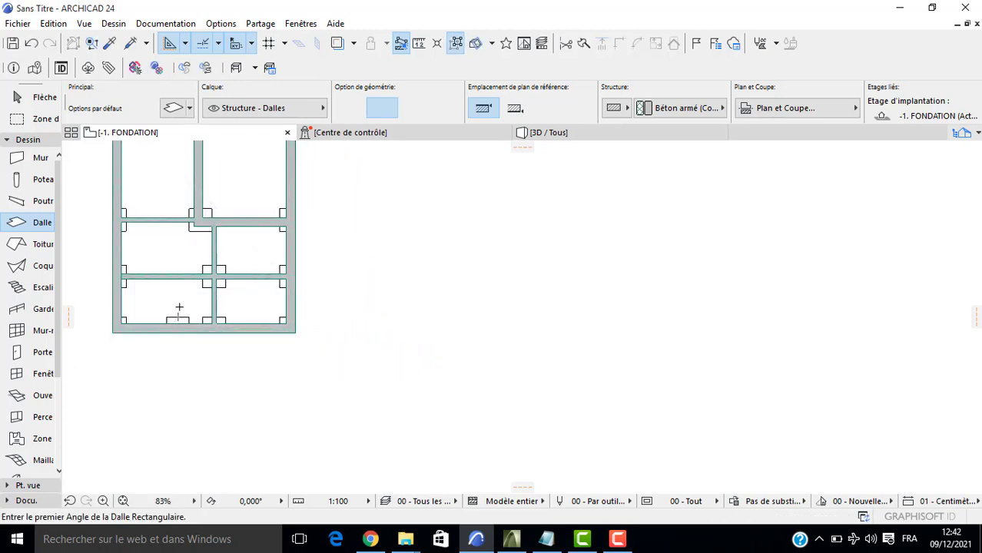
key(F3)
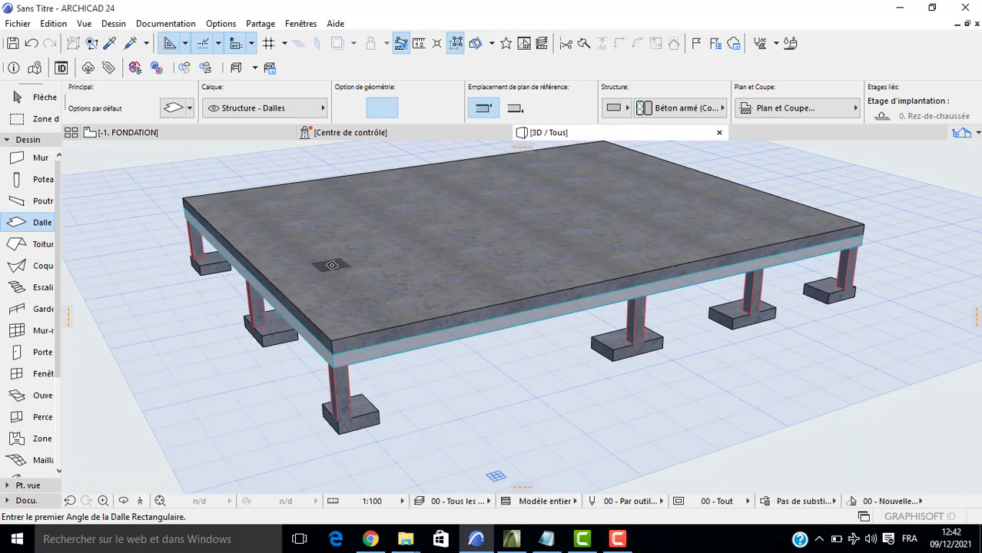
key(F2)
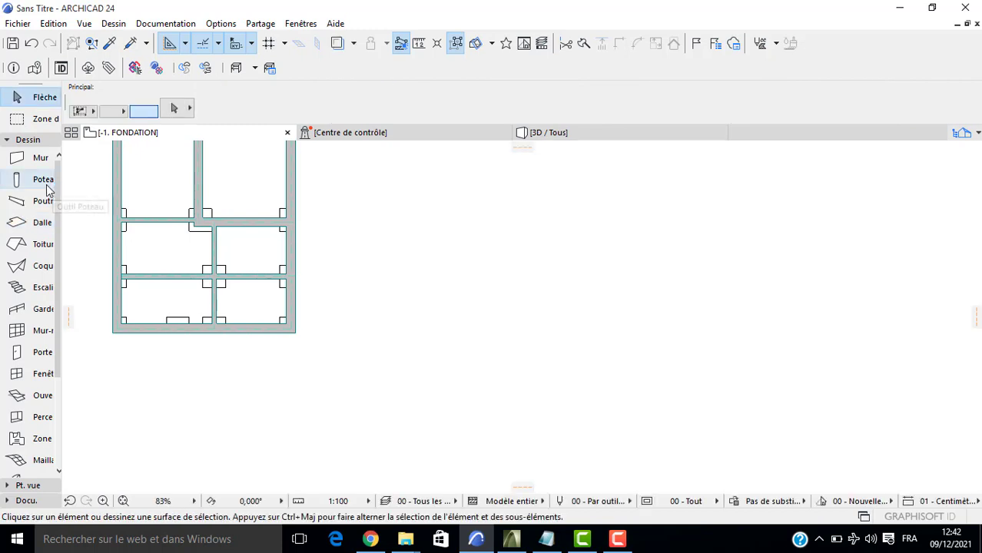
Copy all columns of the foundation level and paste them at their original positions on the 0. Rez-de-chaussée storey.
click(39, 180)
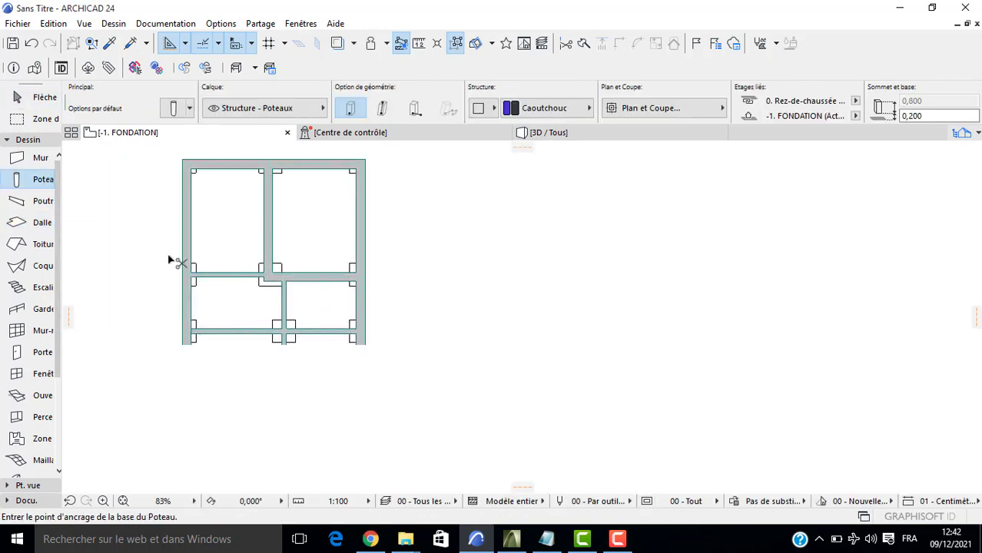
key(ctrl+a)
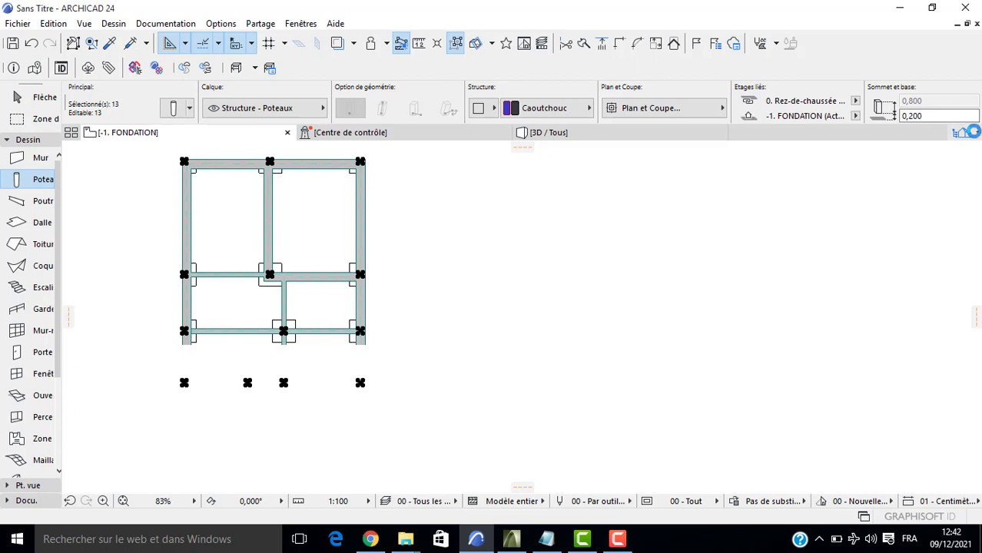
click(962, 132)
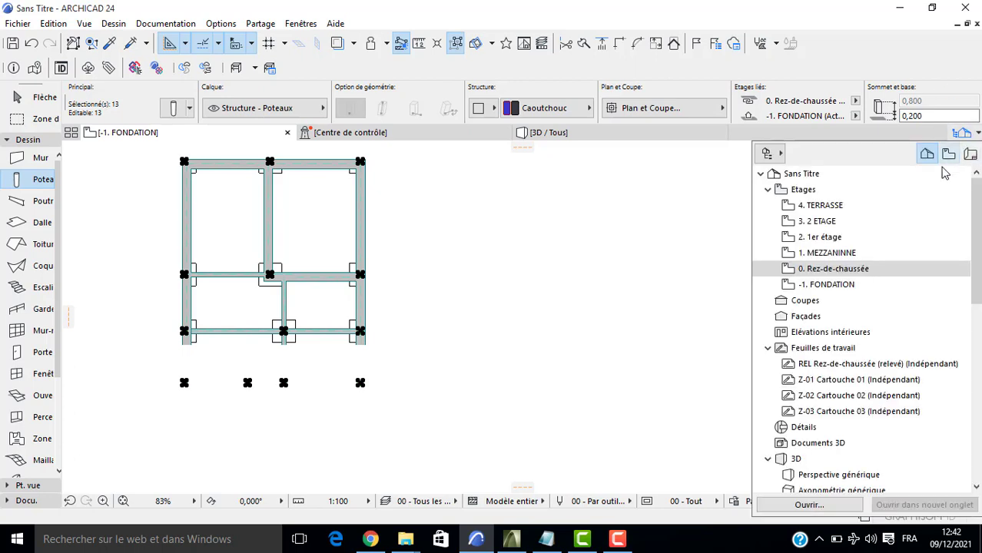
double_click(822, 269)
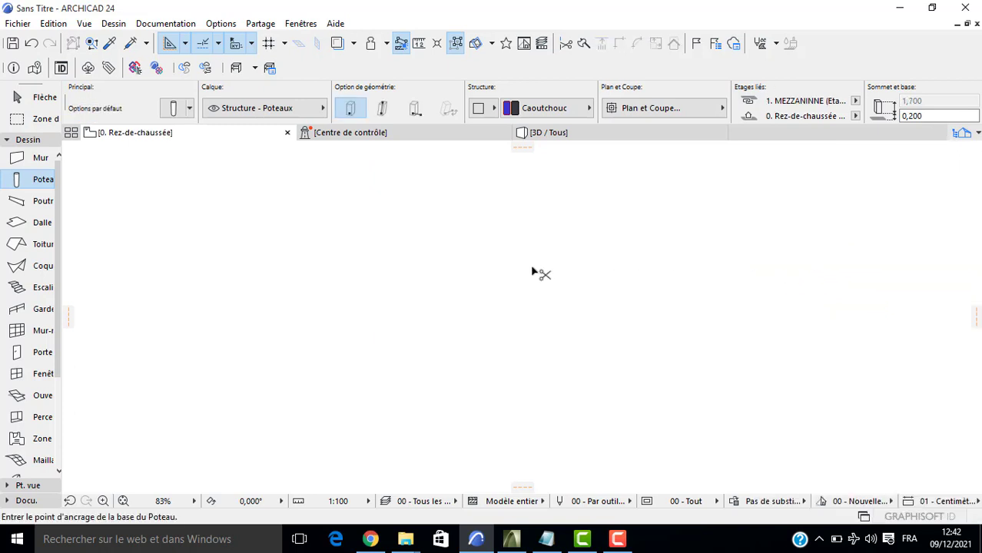
key(ctrl+v)
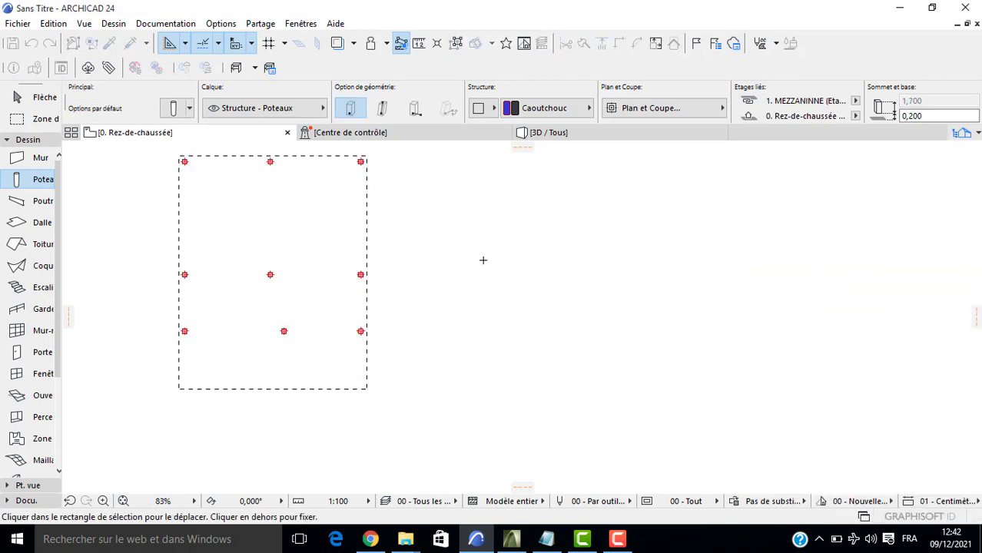
middle_drag(460, 259, 384, 249)
scroll(421, 240, down, 2)
click(384, 250)
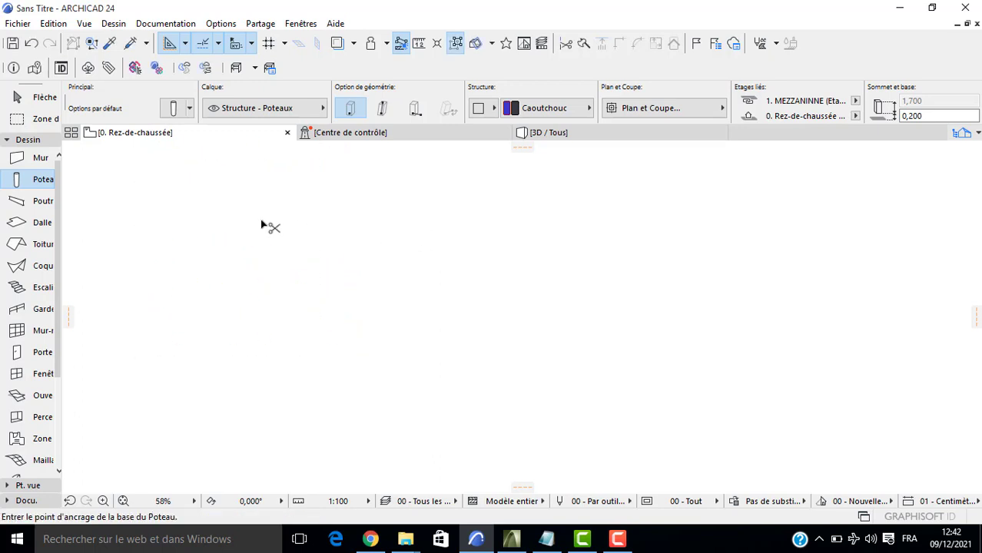
key(ctrl+v)
click(146, 214)
key(Escape)
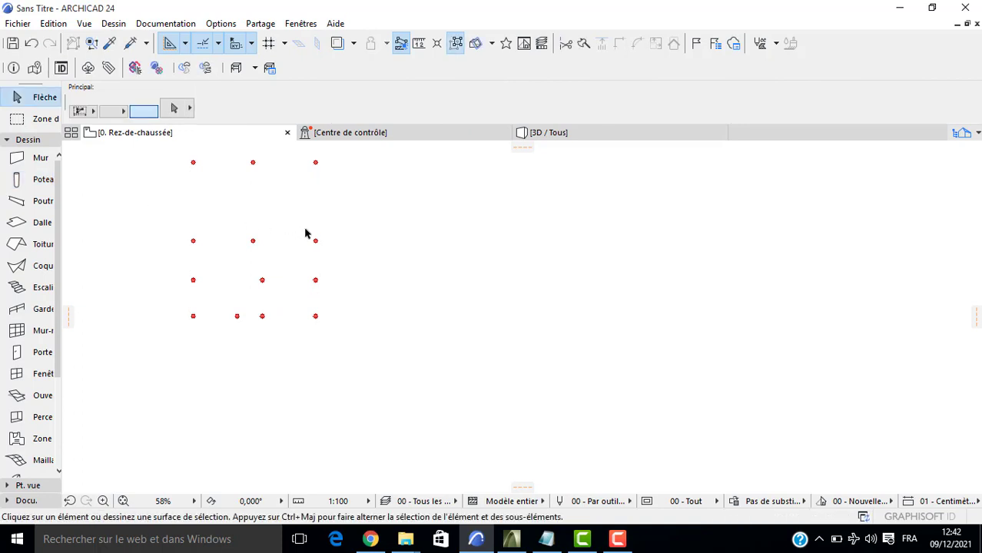
Set the six columns of the two upper rows to a top offset of -0,100 and a bottom offset of 0,000.
drag(326, 158, 175, 246)
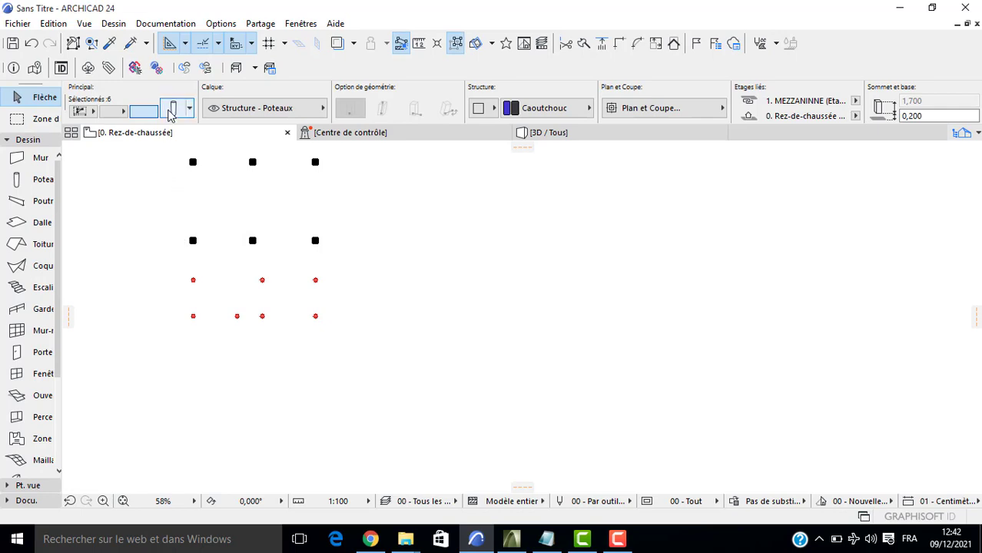
click(174, 111)
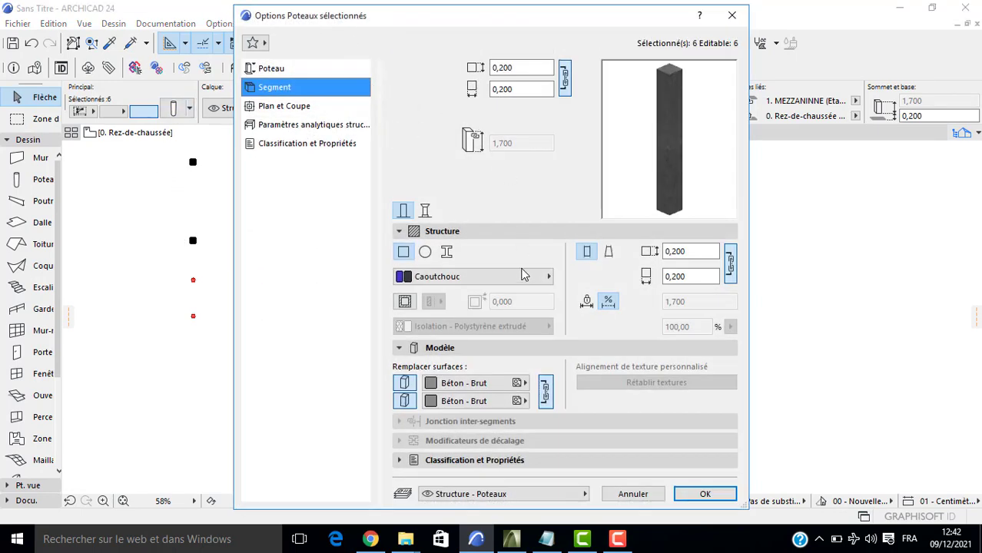
click(296, 69)
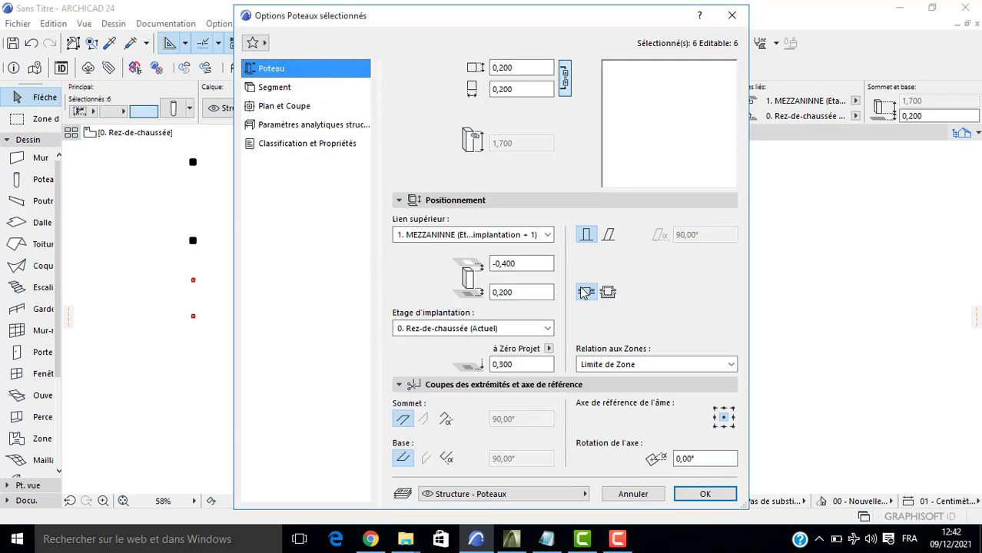
click(520, 265)
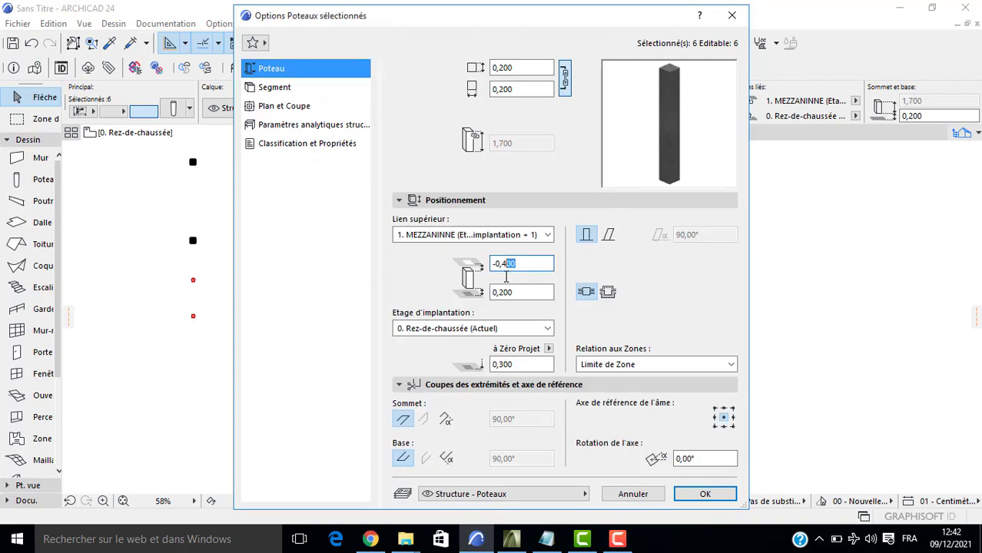
text(100)
key(Tab)
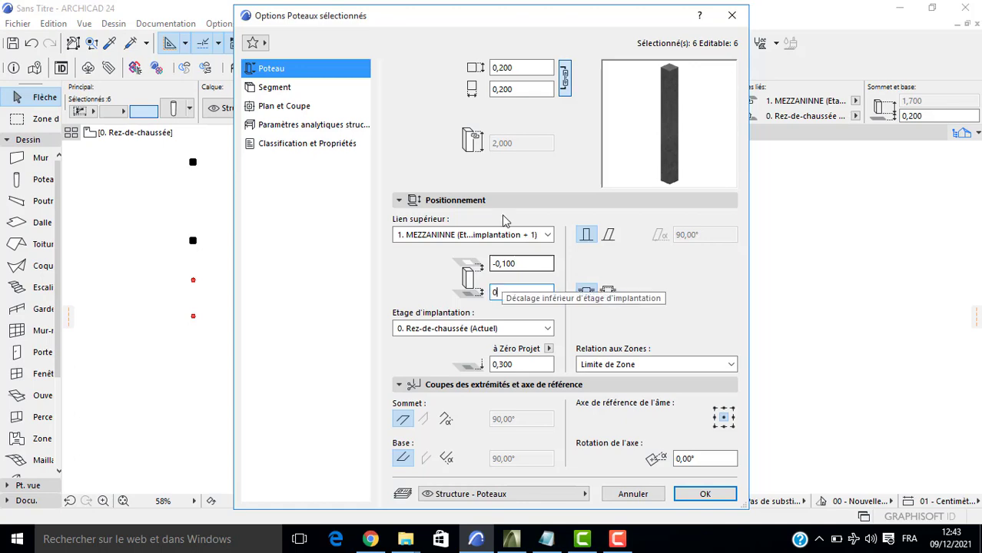
text(0,000)
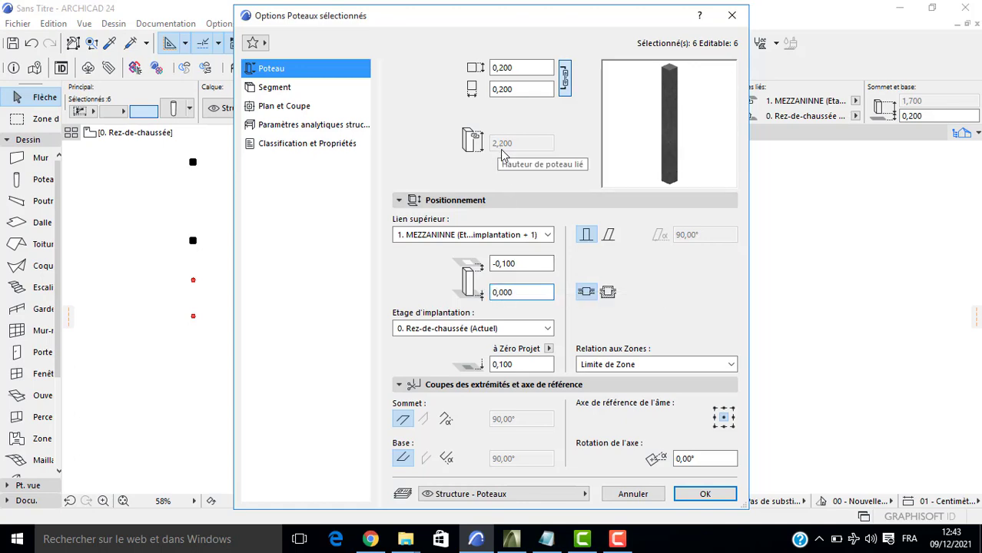
key(Return)
Link the seven columns of the two lower rows to 2. 1er étage with top offset -0,200 and bottom offset 0,000.
drag(347, 269, 138, 346)
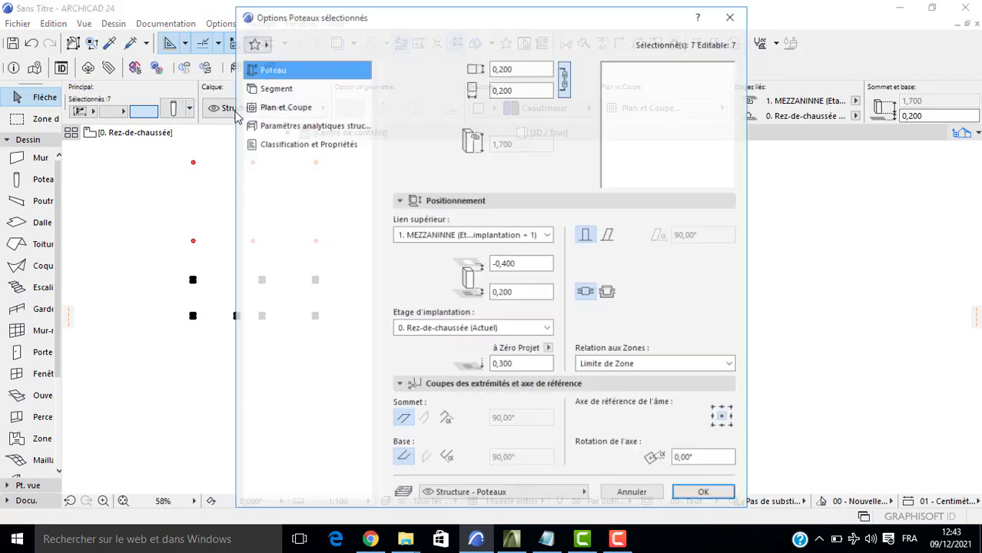
click(173, 110)
click(529, 262)
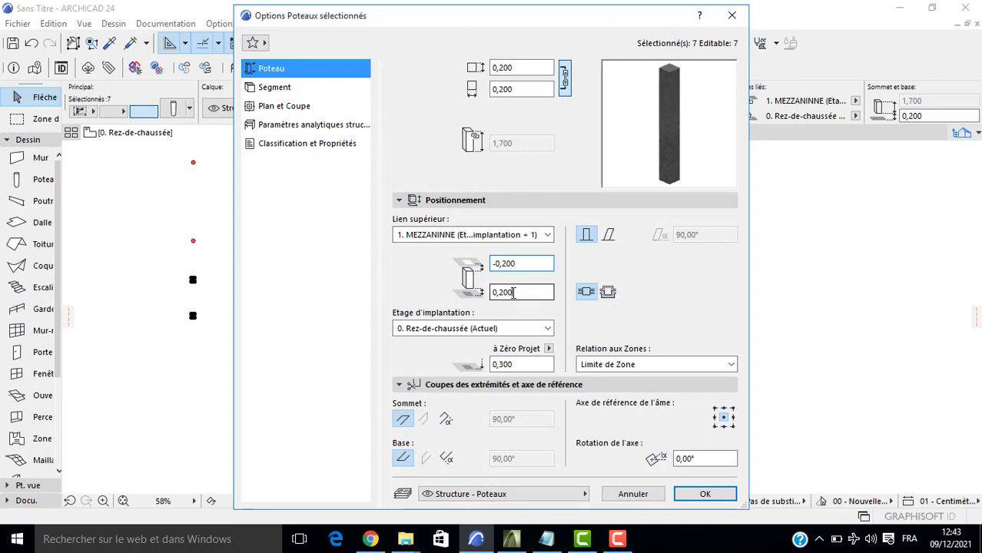
click(513, 293)
text(0)
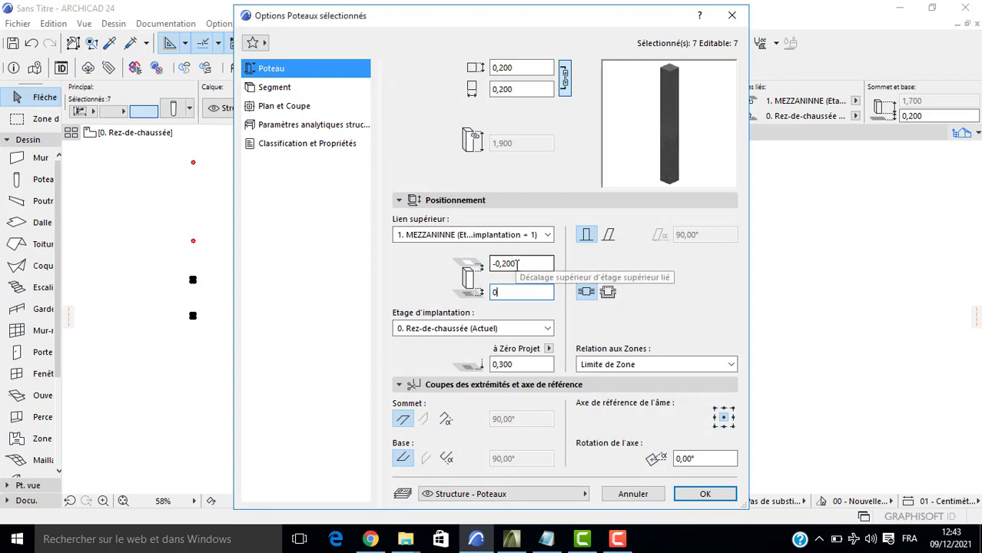
click(519, 263)
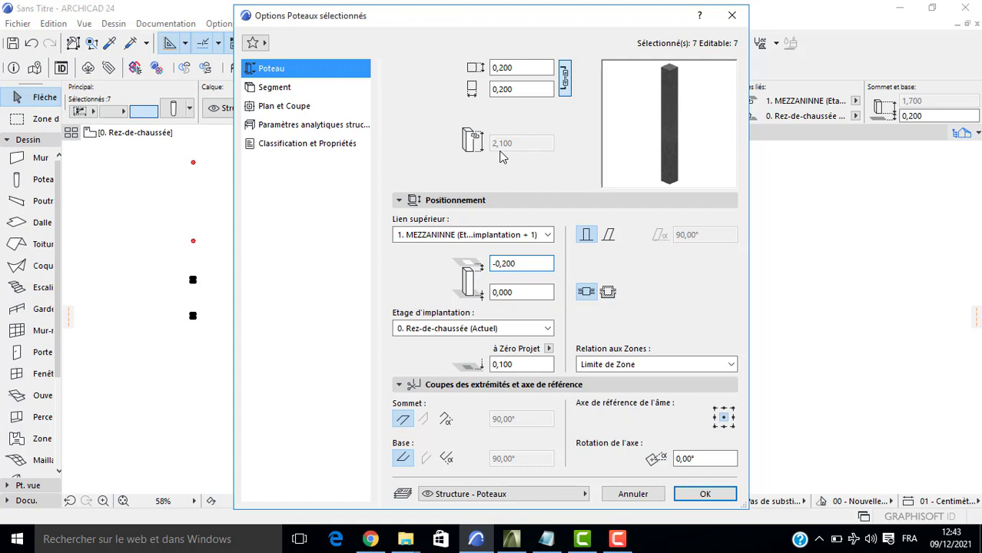
click(472, 235)
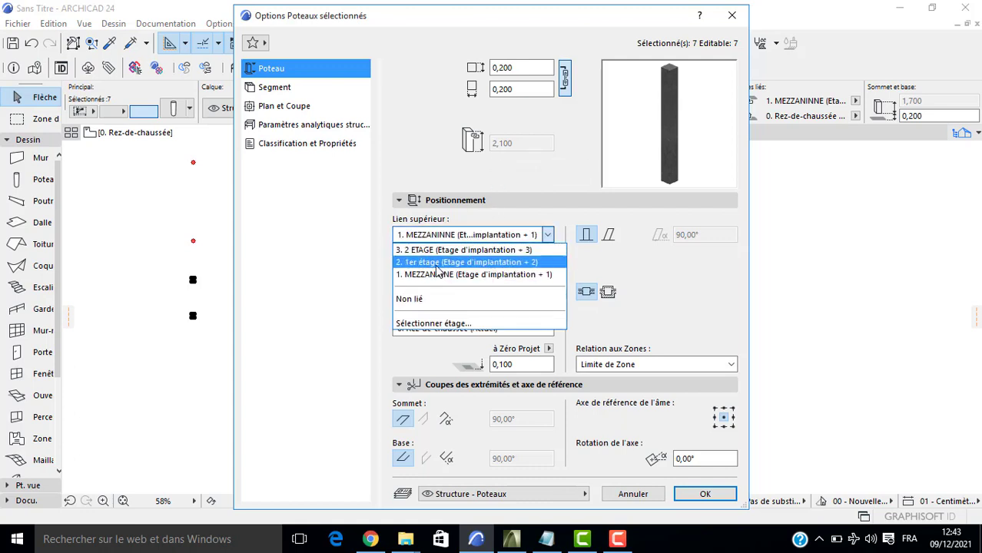
click(437, 265)
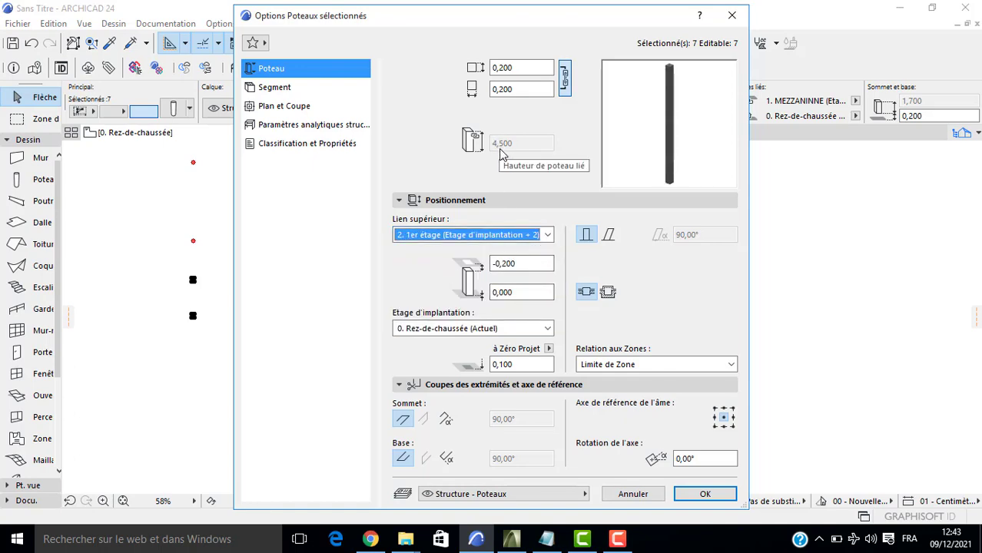
click(705, 494)
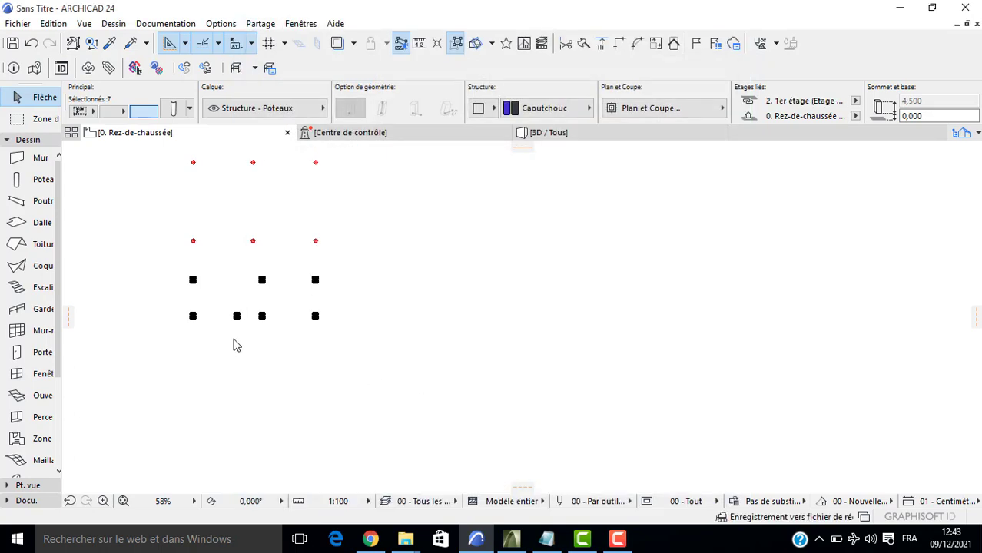
click(121, 238)
Inspect the ground-floor column heights above the slab in 3D and return to the Rez-de-chaussée plan.
key(F3)
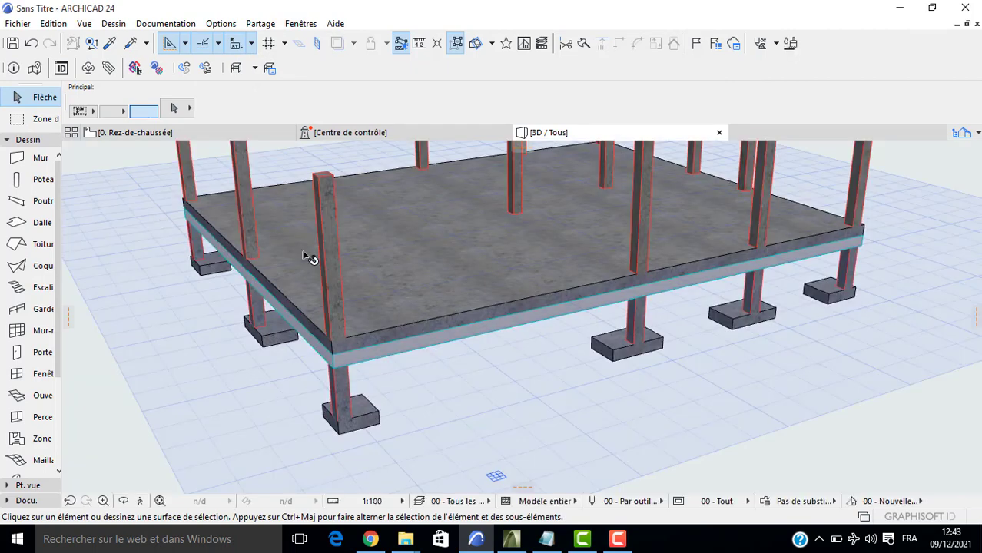
shift+middle_drag(307, 254, 435, 283)
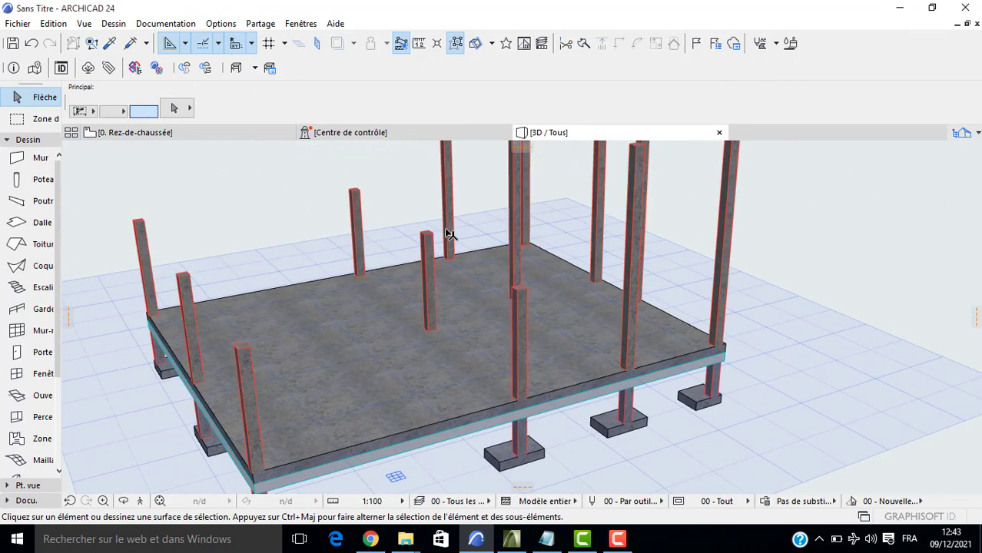
shift+middle_drag(448, 234, 421, 288)
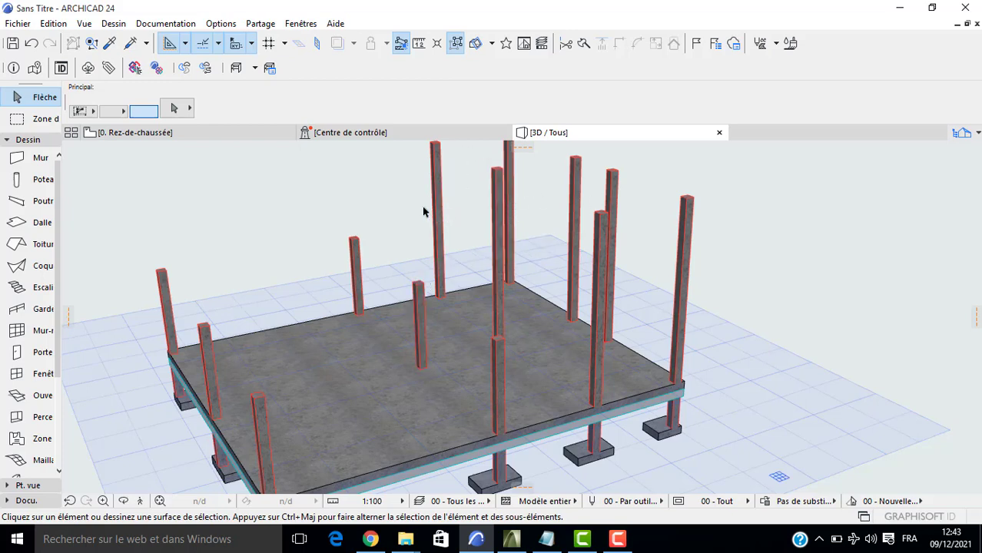
key(F2)
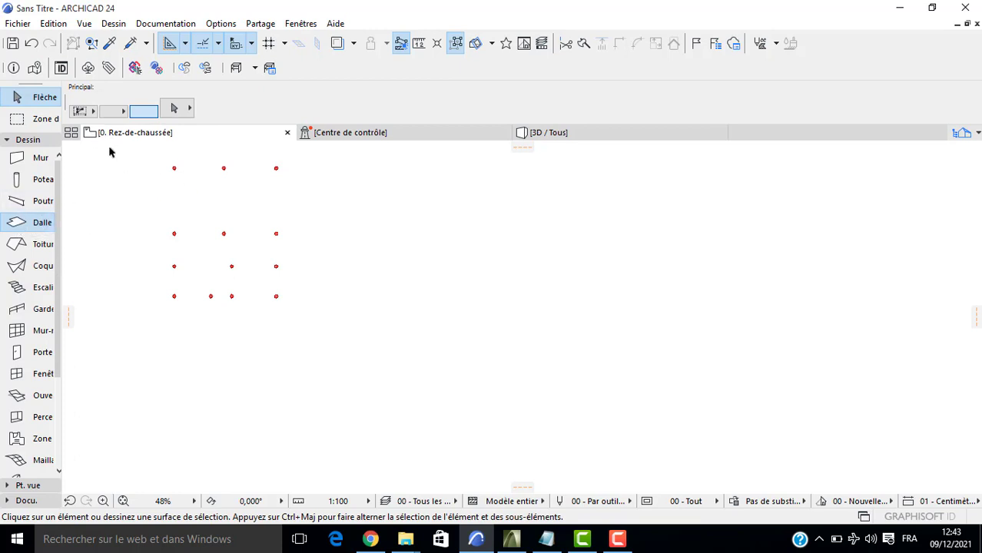
middle_drag(109, 152, 170, 241)
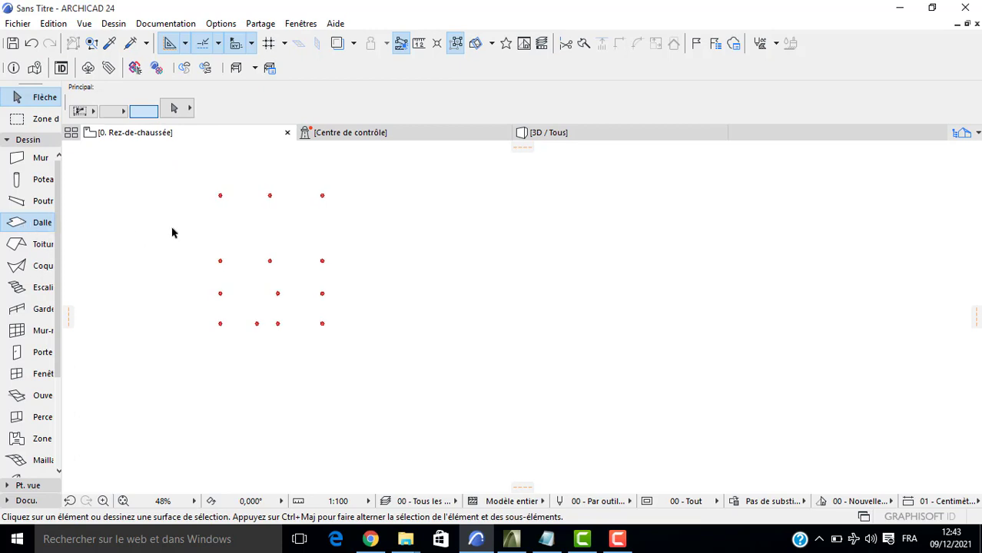
scroll(172, 228, up, 5)
middle_drag(339, 246, 233, 238)
scroll(242, 232, down, 3)
middle_drag(358, 235, 251, 233)
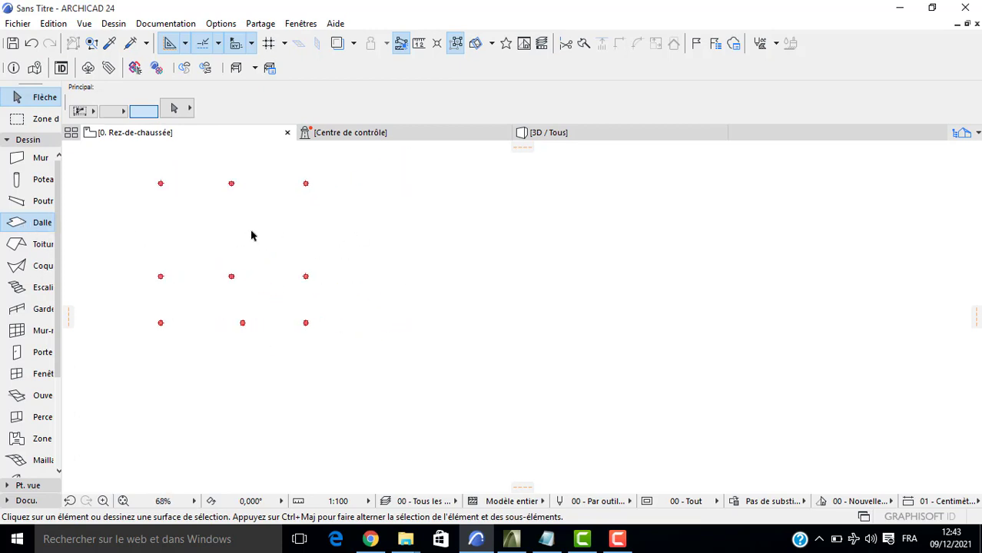
Save the project on the desktop as an ARCHICAD project file named Sans Titre.
key(ctrl+s)
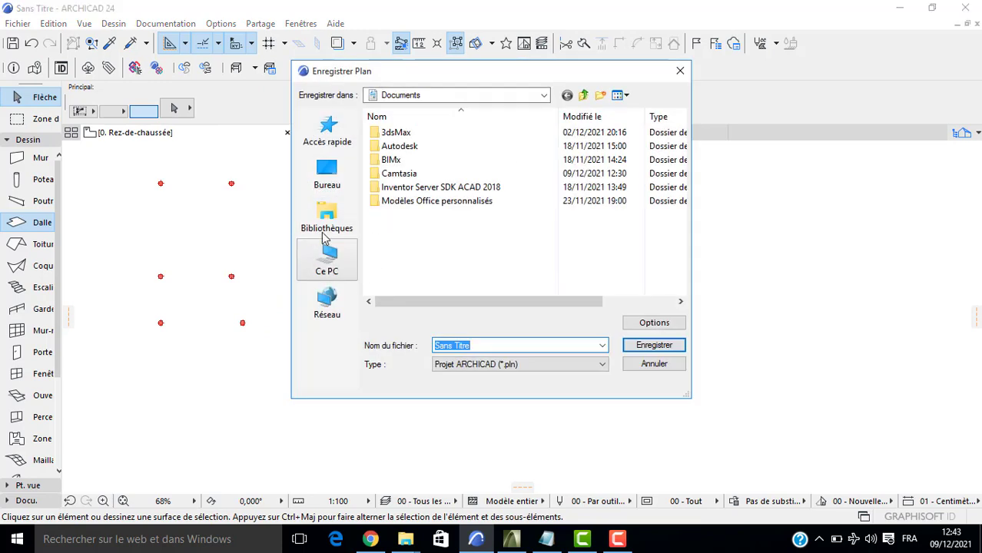
click(329, 191)
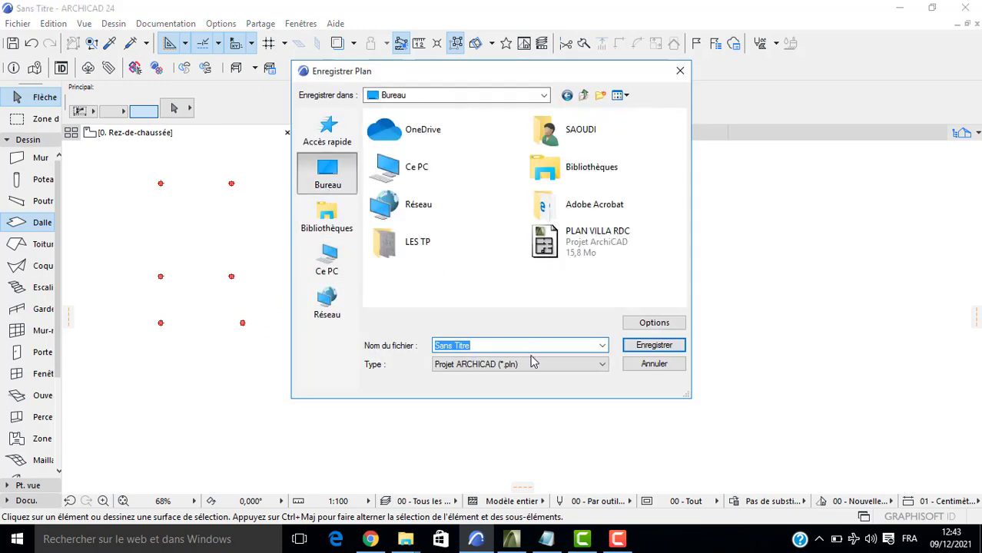
click(647, 349)
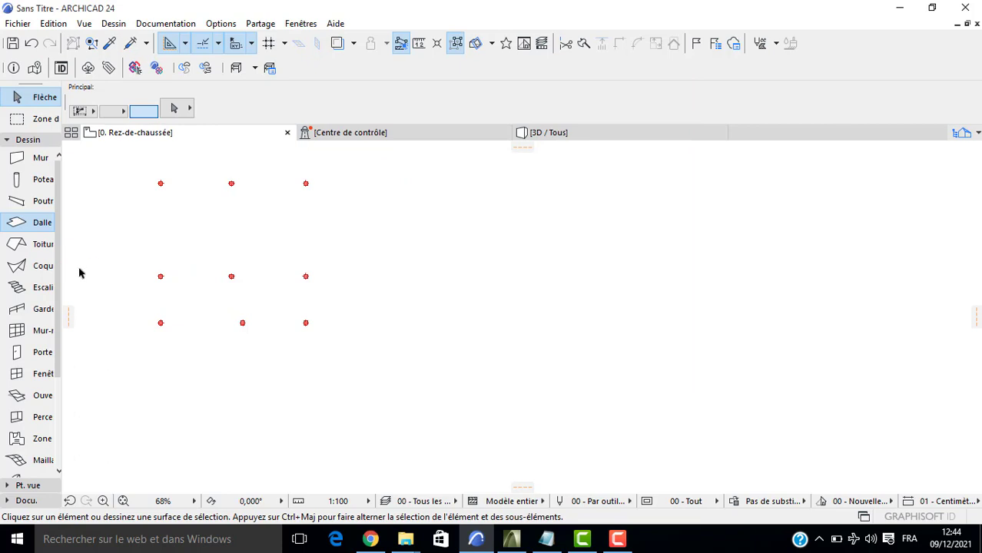
Set the slab defaults to a thickness of 0,100 and a reference elevation of 2,4 above project zero.
click(20, 245)
click(26, 225)
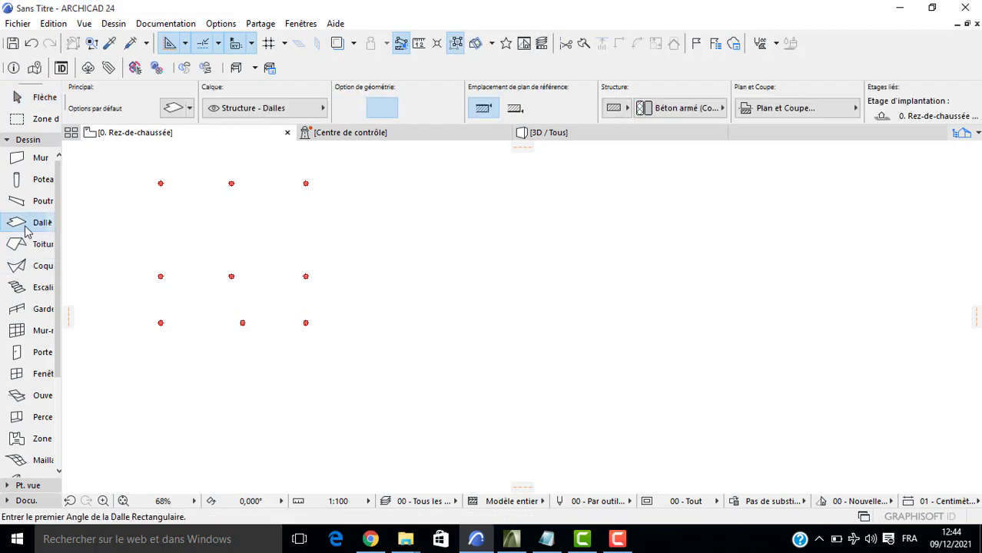
click(170, 110)
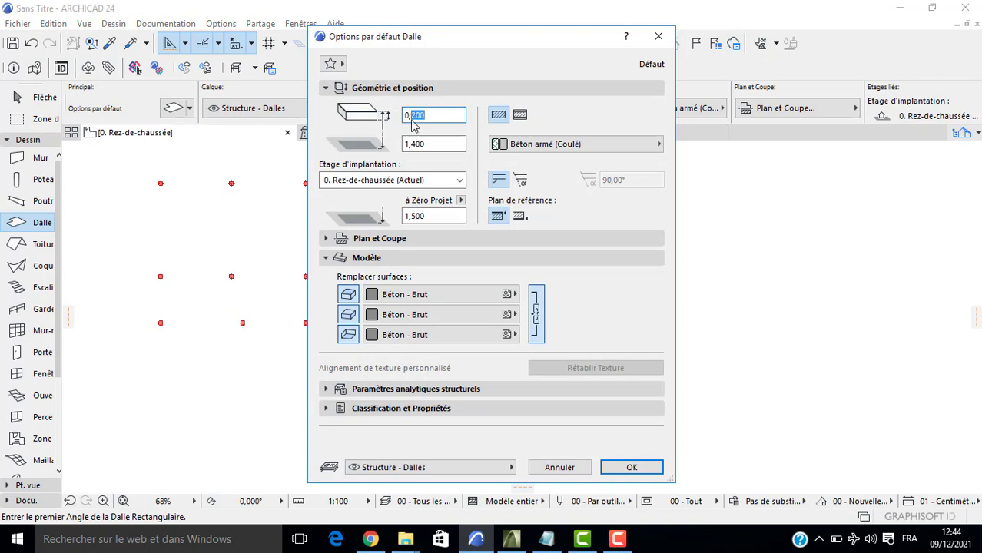
text(0,100)
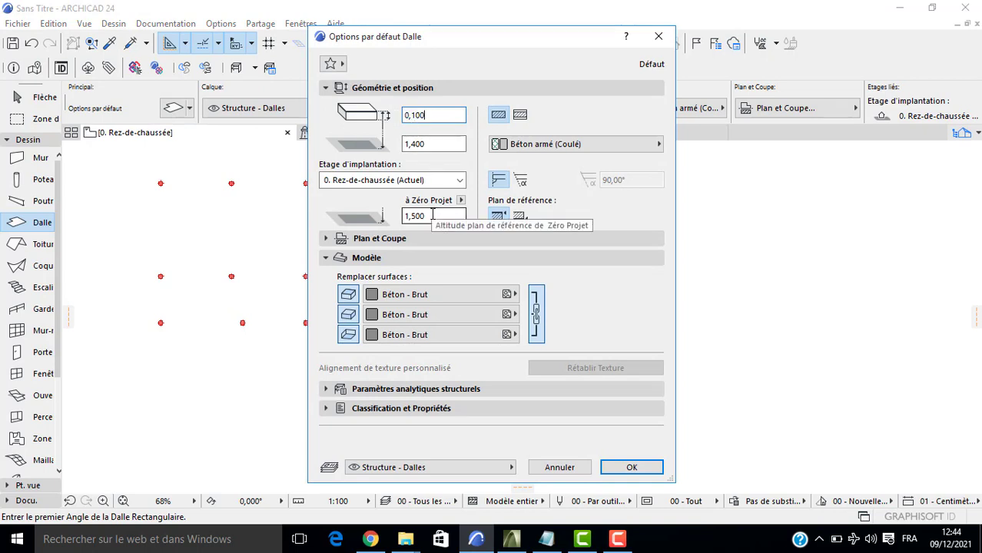
drag(433, 215, 392, 218)
text(2,4)
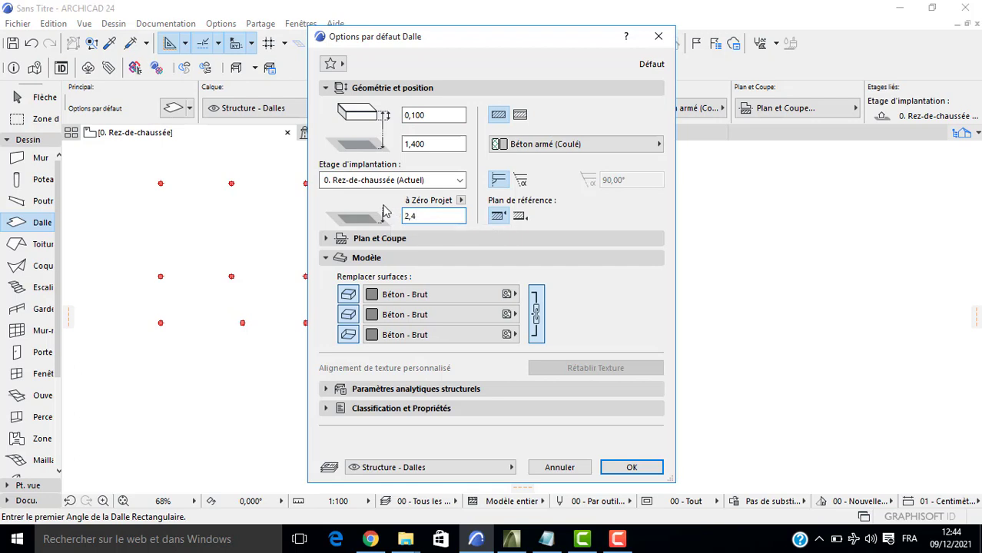
key(Return)
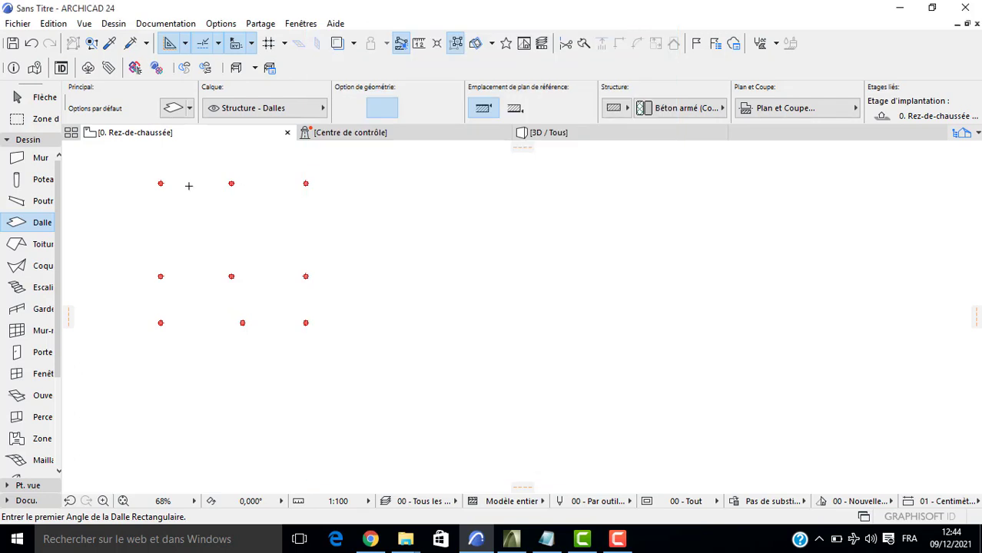
Draw a rectangular slab over the six columns of the two upper rows, outer corner to outer corner, and check it in 3D.
scroll(160, 183, up, 2)
click(161, 182)
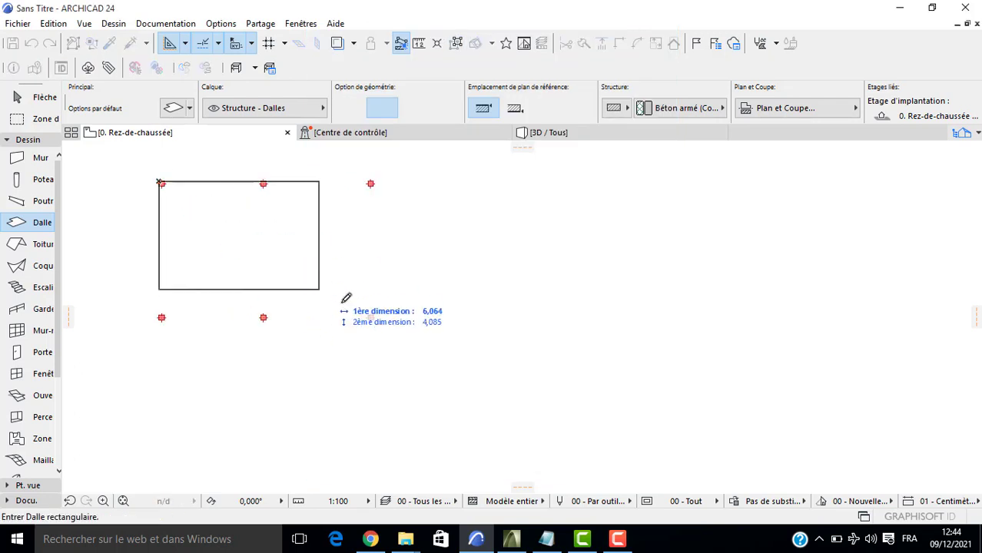
click(373, 317)
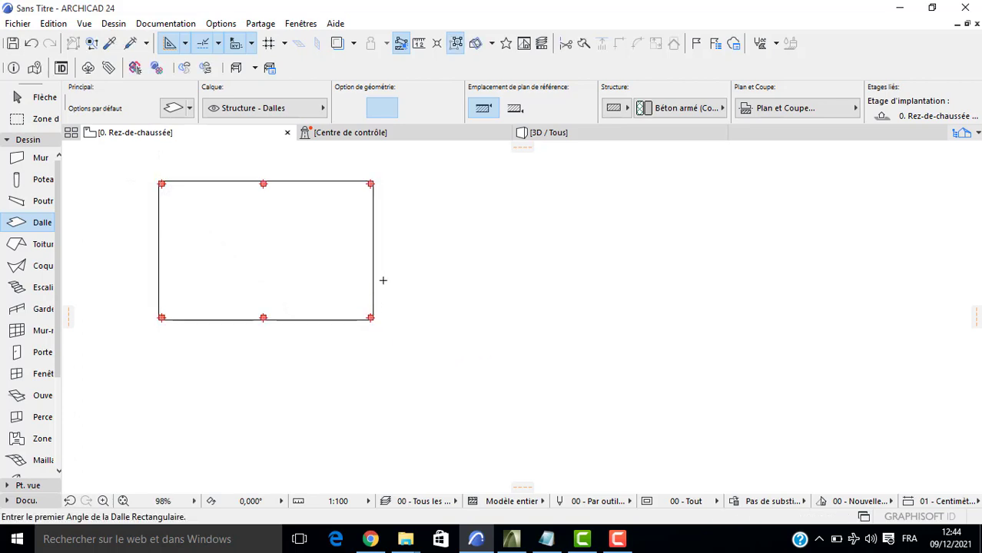
key(F3)
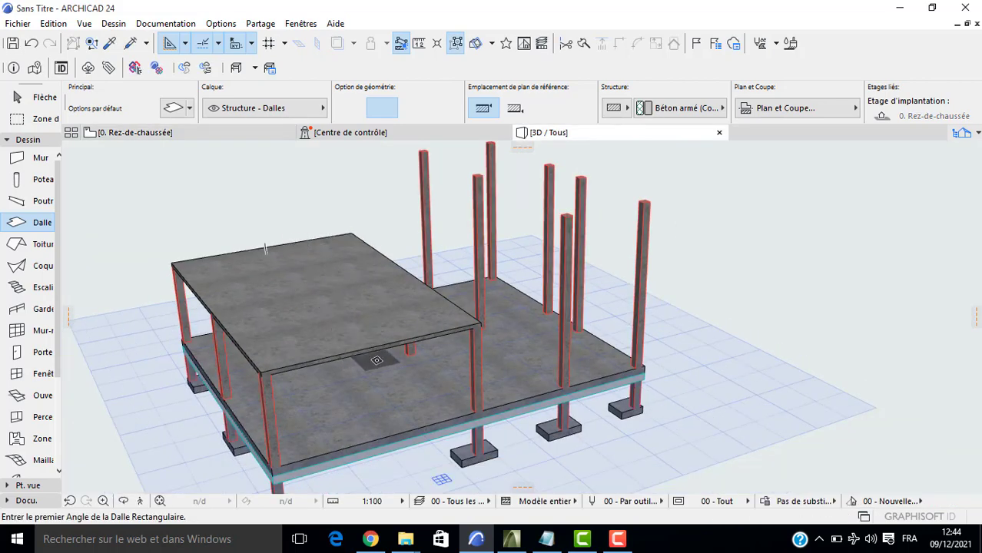
shift+middle_drag(377, 358, 281, 340)
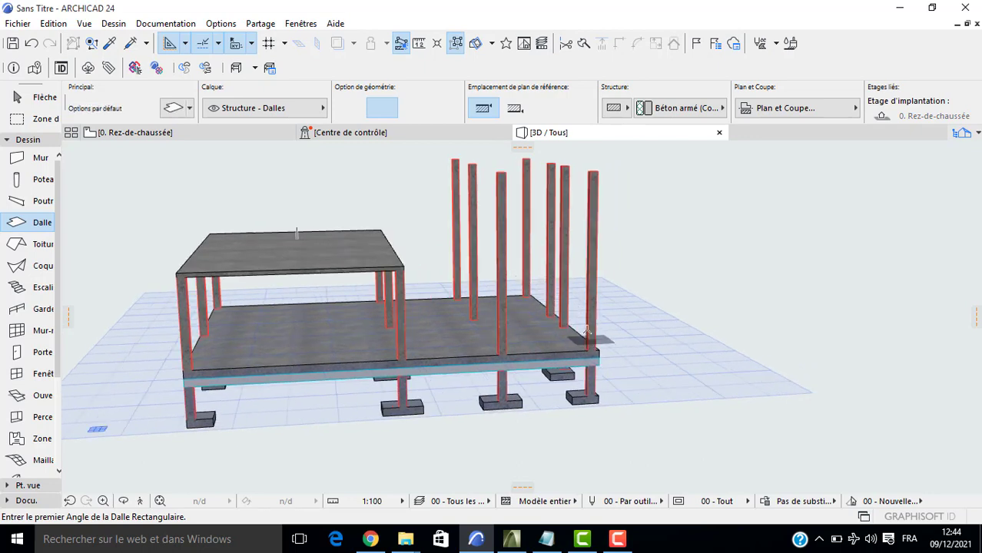
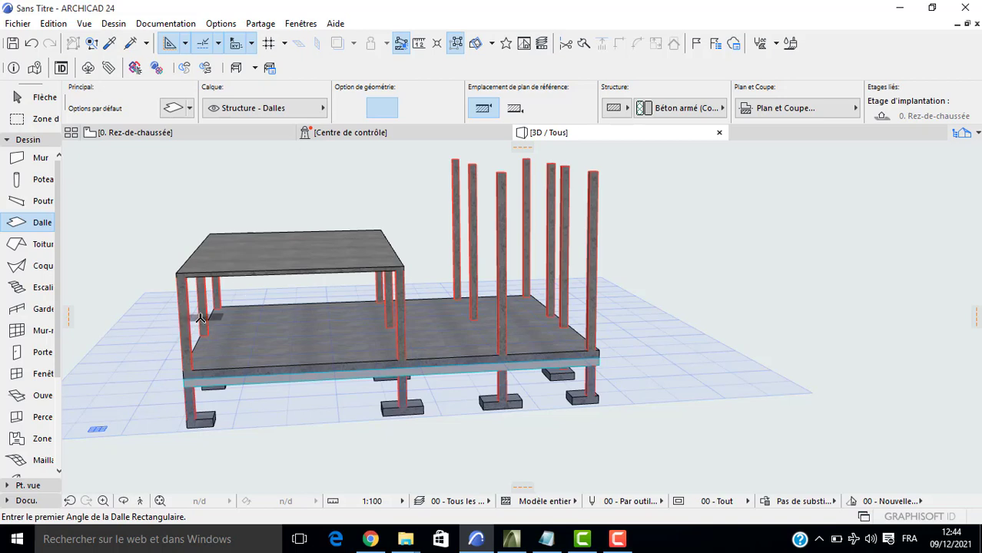
Copy the six columns under the new slab on Rez-de-chaussée and paste them at their original positions on 1. MEZZANINNE.
key(F2)
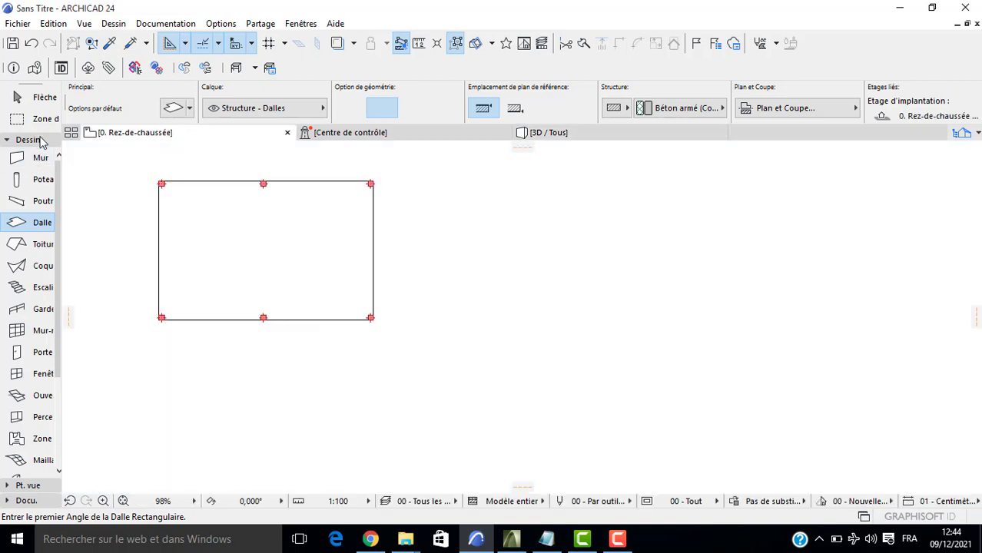
click(39, 121)
click(139, 166)
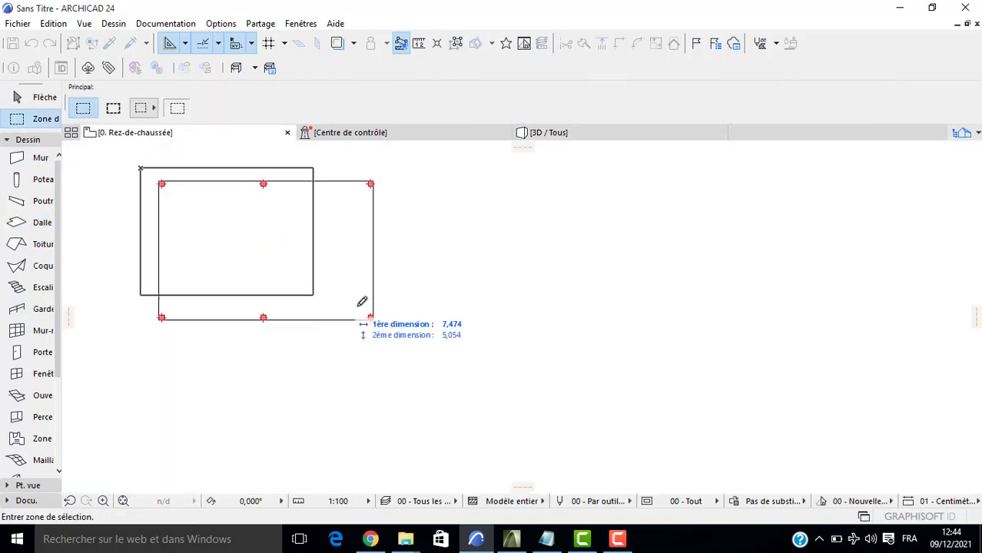
click(407, 352)
click(20, 182)
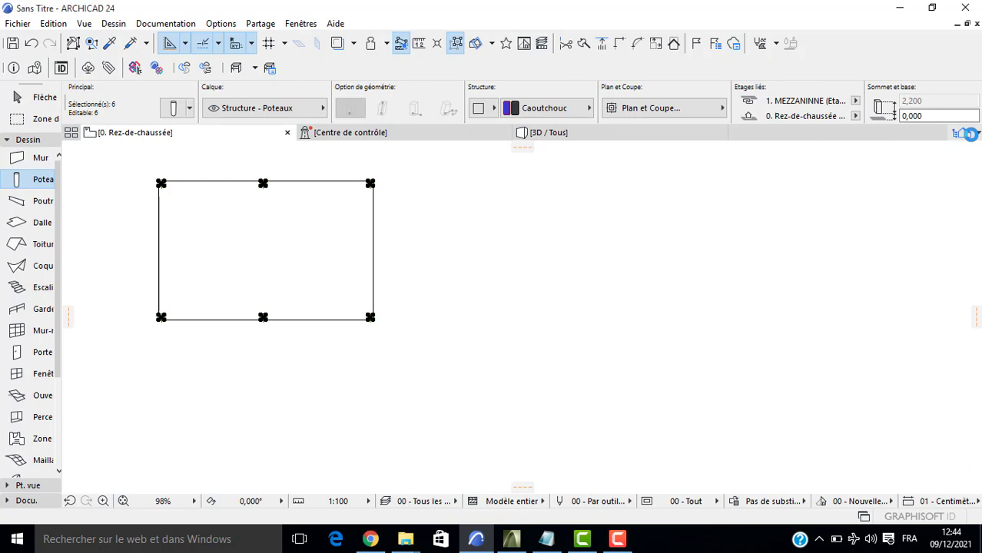
click(970, 134)
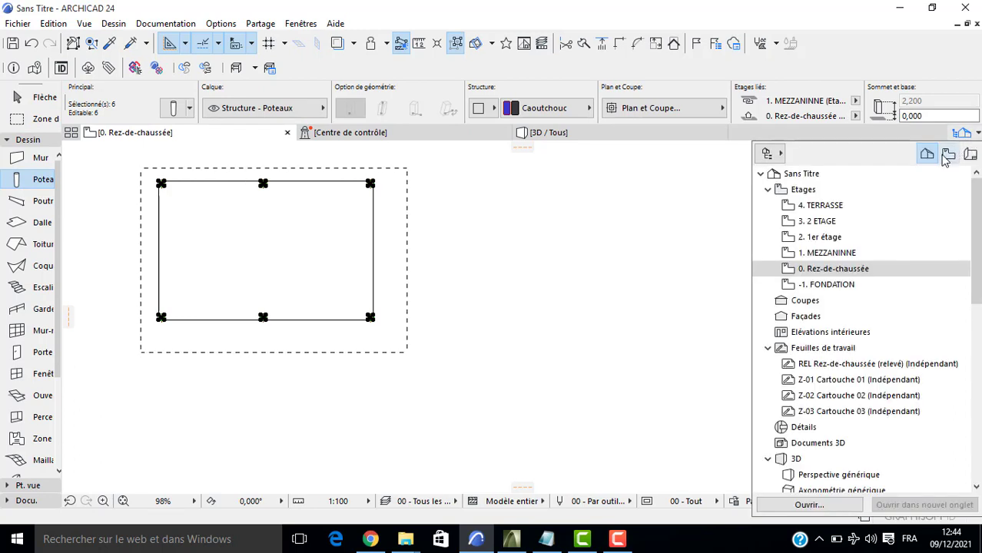
click(833, 254)
double_click(833, 254)
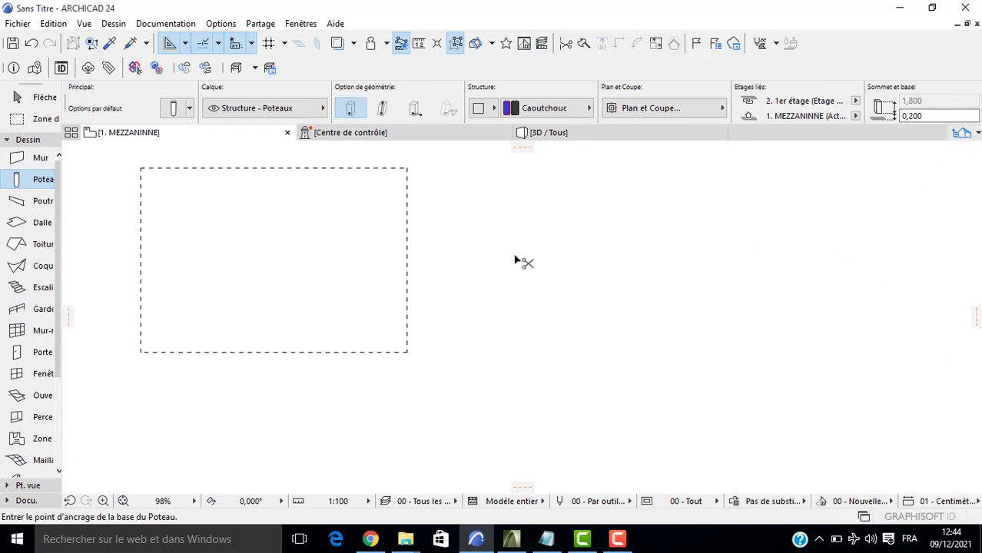
key(ctrl+v)
click(390, 211)
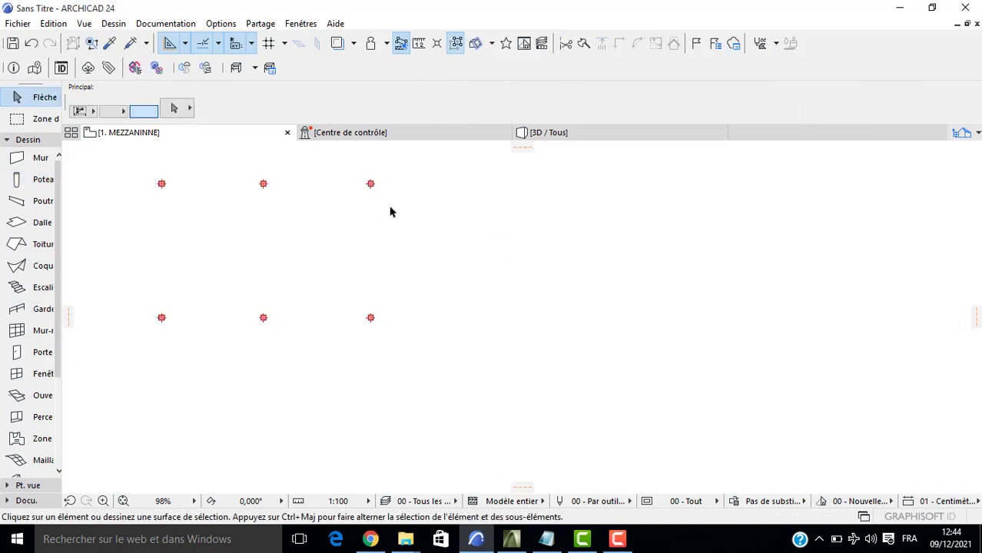
Set the top offset of the six mezzanine columns to -0,200 from 2. 1er étage.
drag(388, 179, 149, 338)
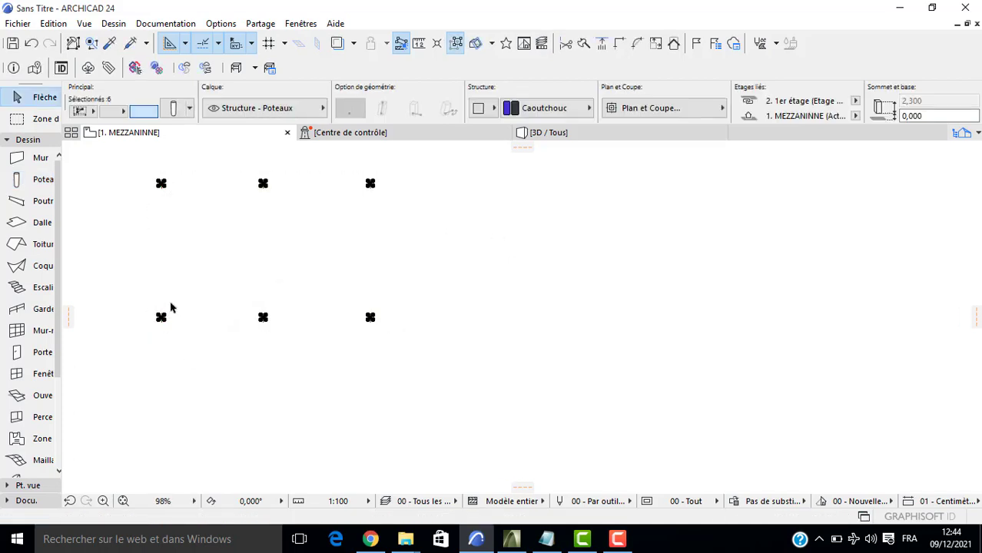
click(171, 111)
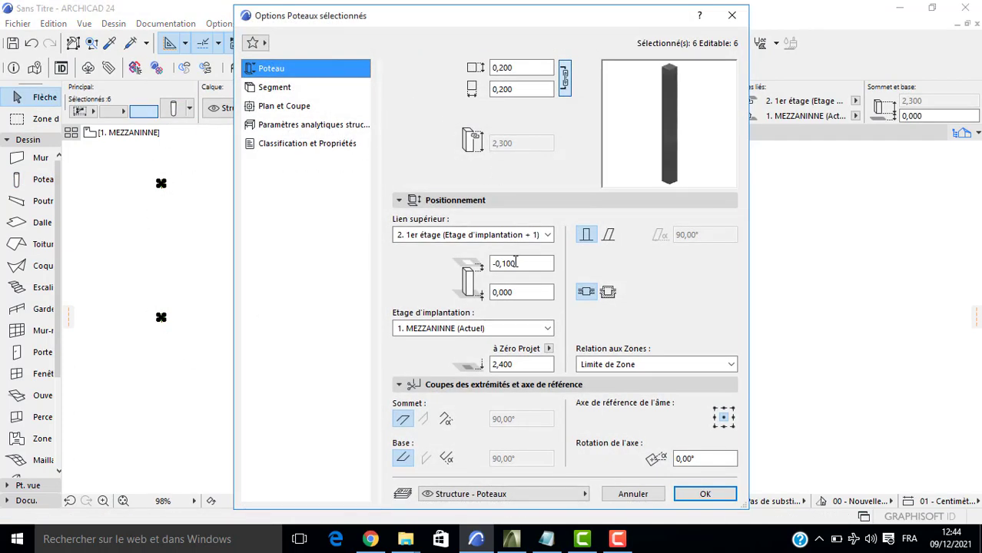
click(517, 263)
drag(517, 264, 507, 264)
text(2)
click(517, 292)
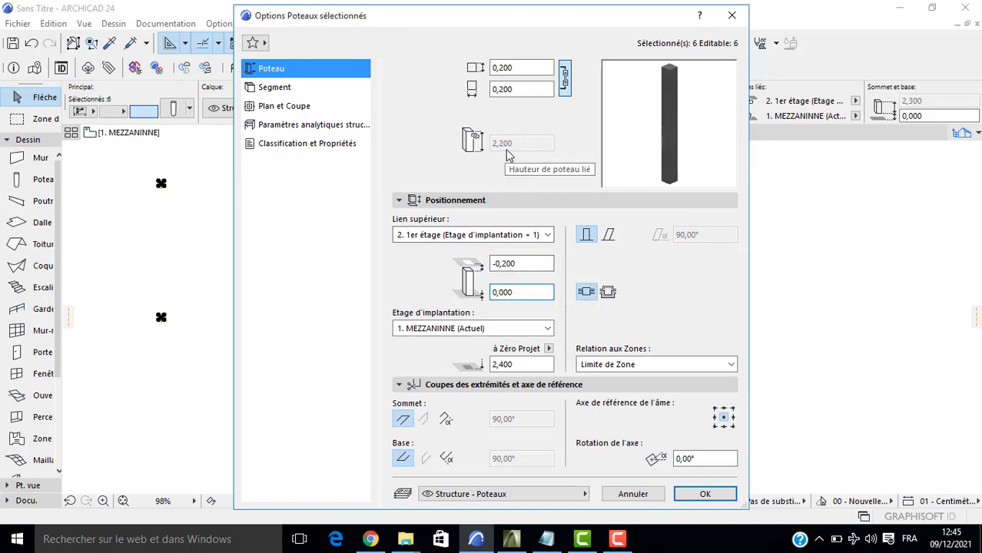
key(Return)
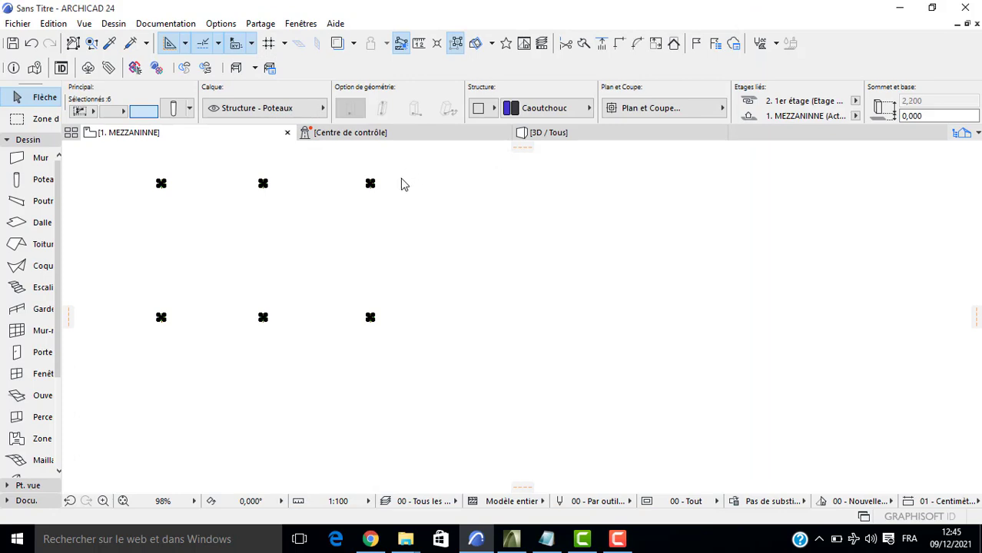
click(400, 183)
Select all nine beams in 3D and enable linked surface overrides on all five of their faces.
key(F3)
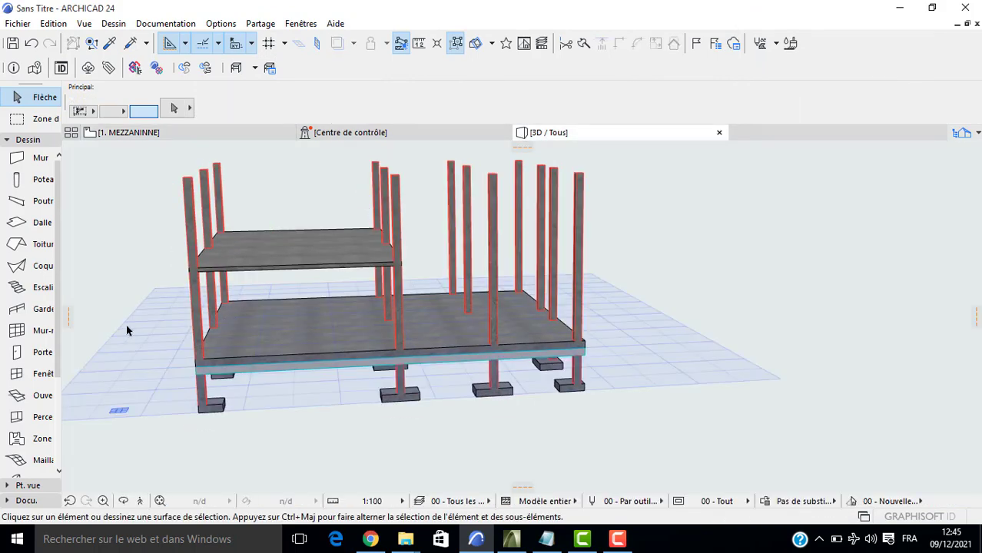
shift+middle_drag(127, 331, 142, 296)
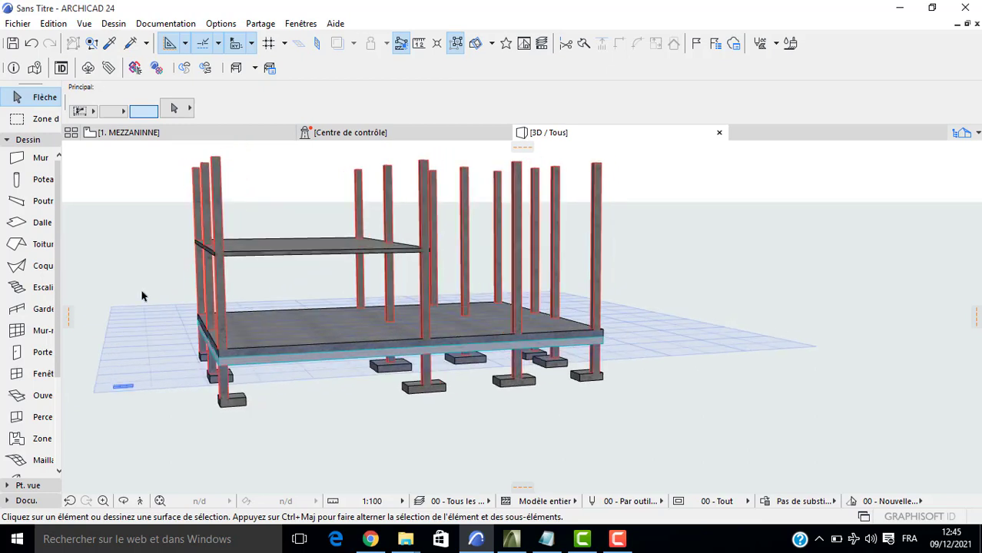
click(34, 201)
key(ctrl+a)
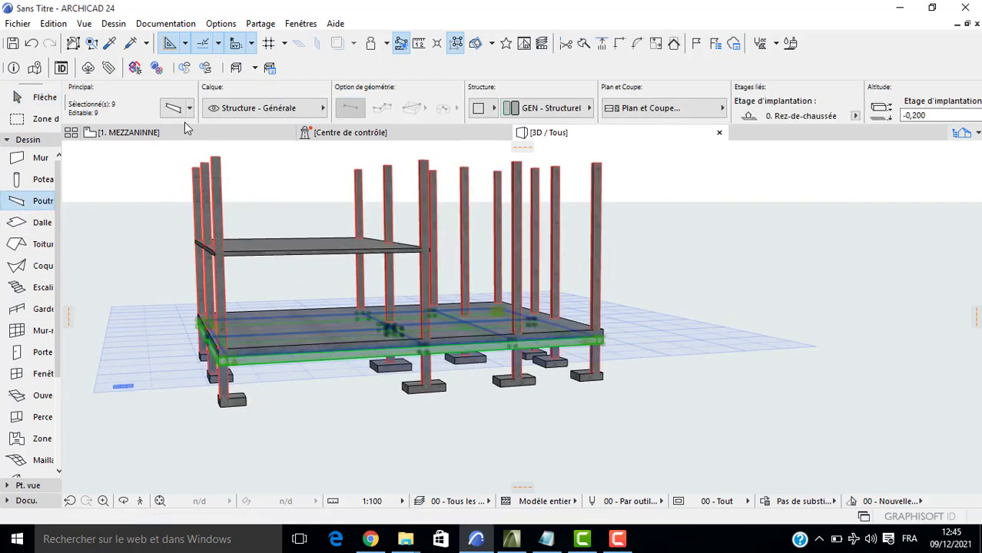
click(173, 107)
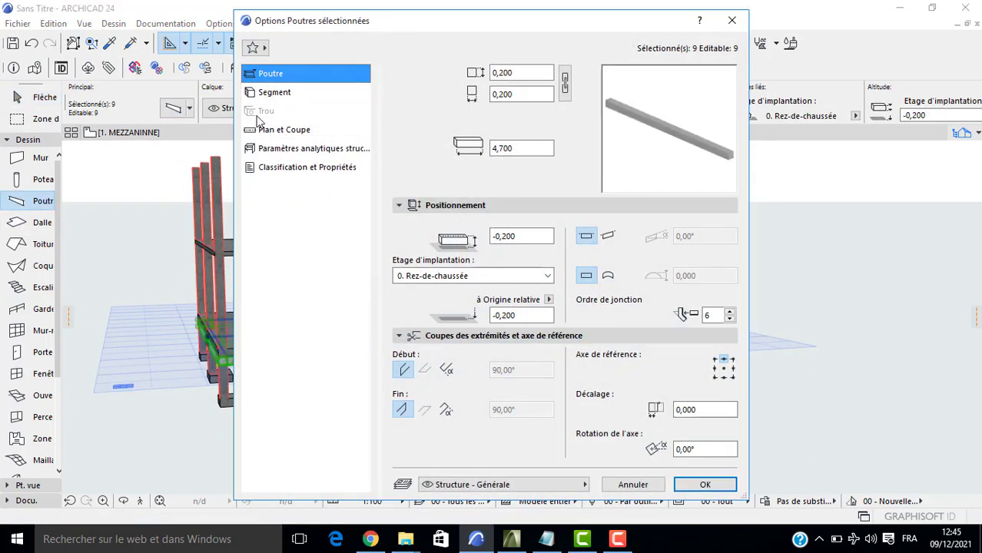
click(269, 93)
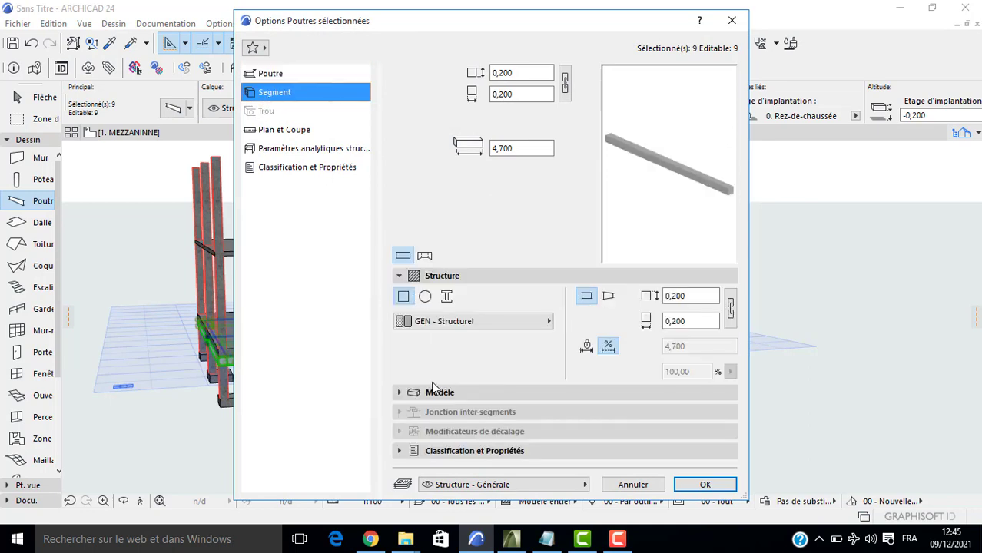
click(431, 393)
click(404, 330)
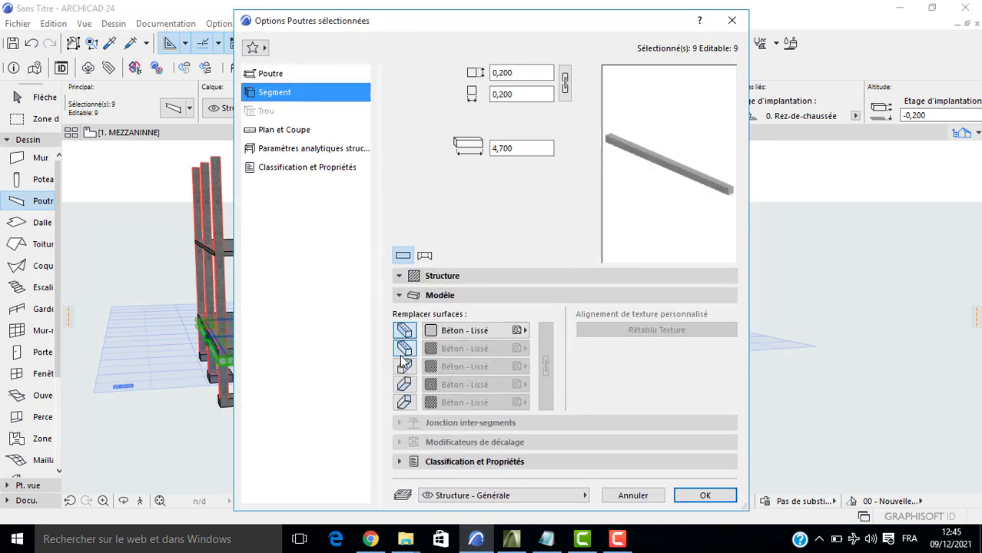
click(405, 348)
click(404, 367)
click(404, 384)
click(404, 402)
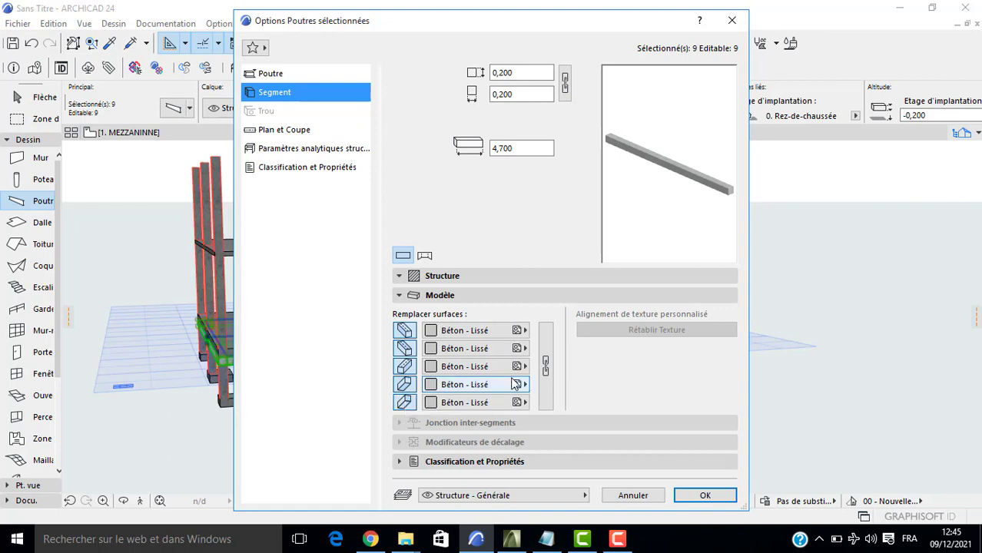
click(549, 370)
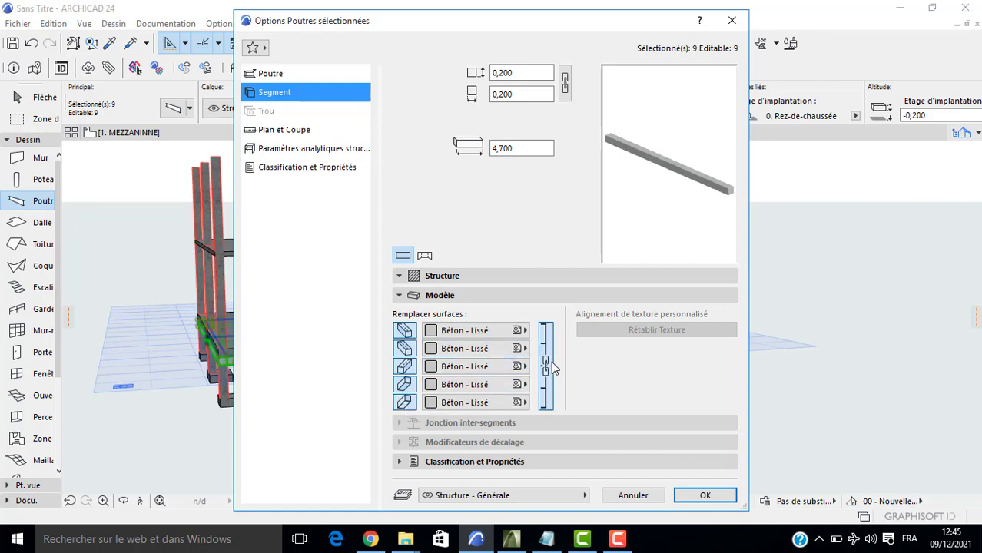
Apply the Béton - Brut surface to all faces of the selected beams and check the finish up close in 3D.
click(519, 349)
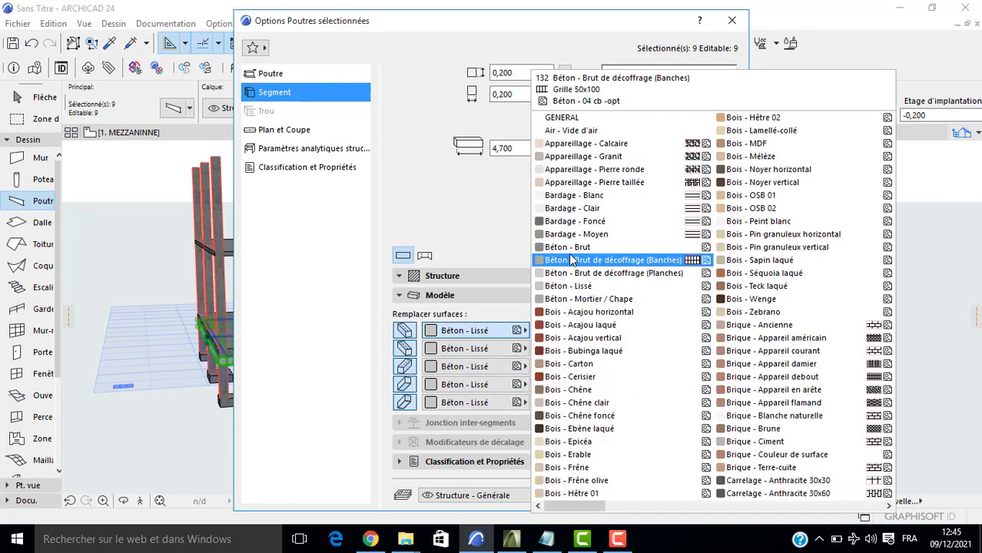
click(572, 254)
click(705, 495)
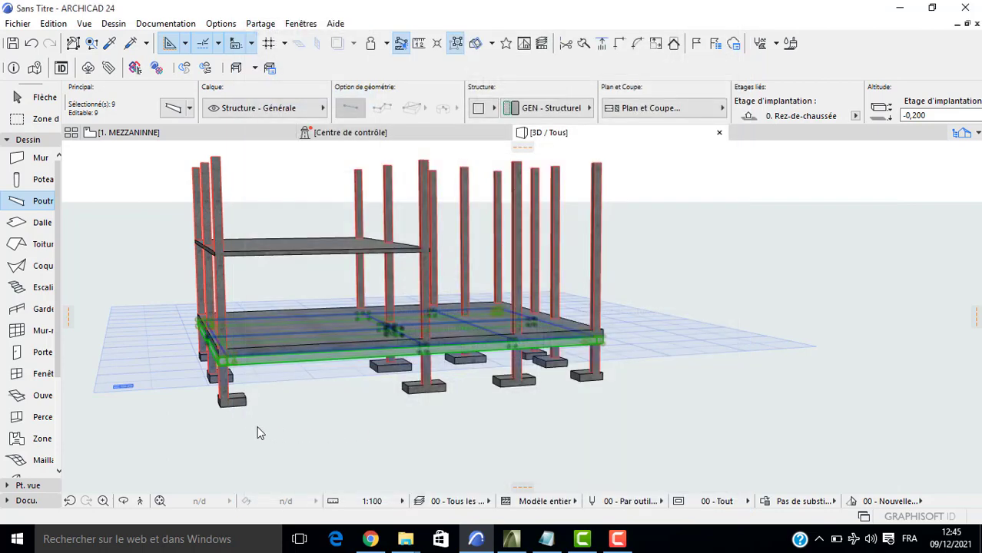
key(Escape)
scroll(231, 404, up, 6)
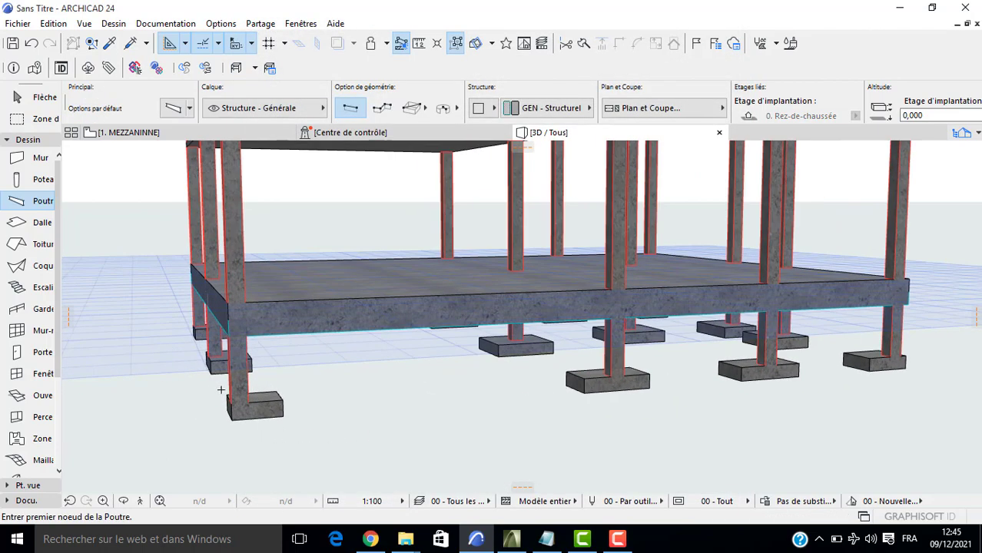
scroll(277, 392, up, 5)
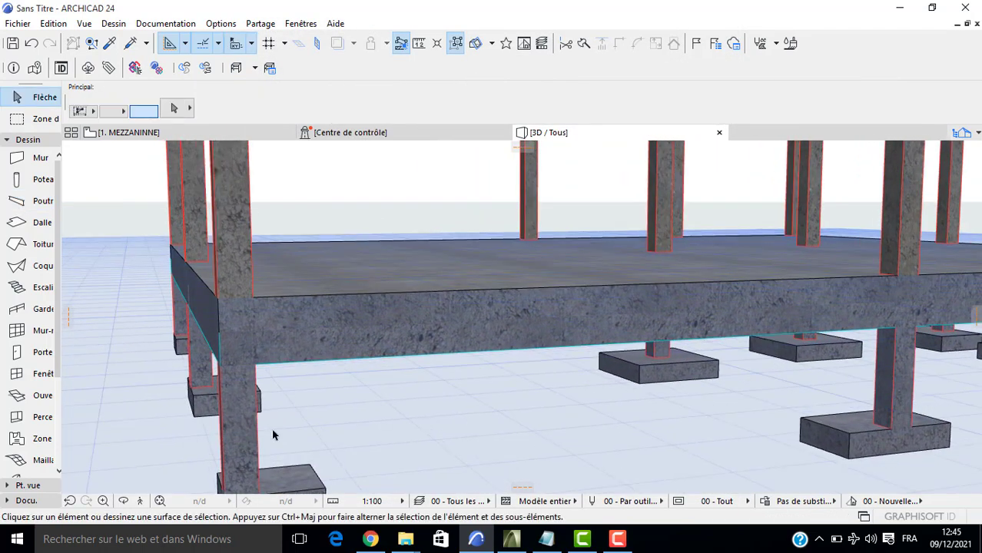
Inspect the columns, ground slab and mezzanine slab at the building's corner in 3D, checking how they meet.
click(235, 394)
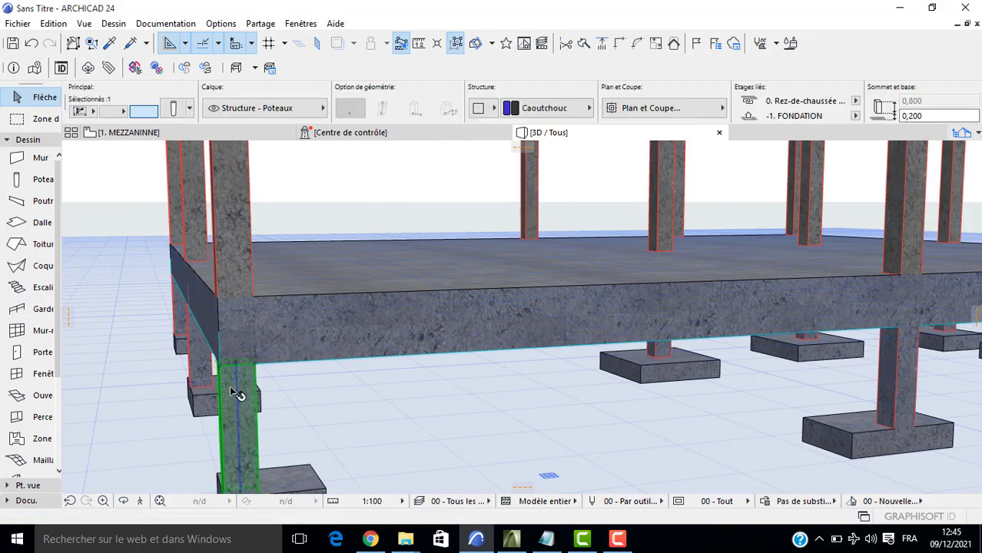
click(272, 355)
click(241, 274)
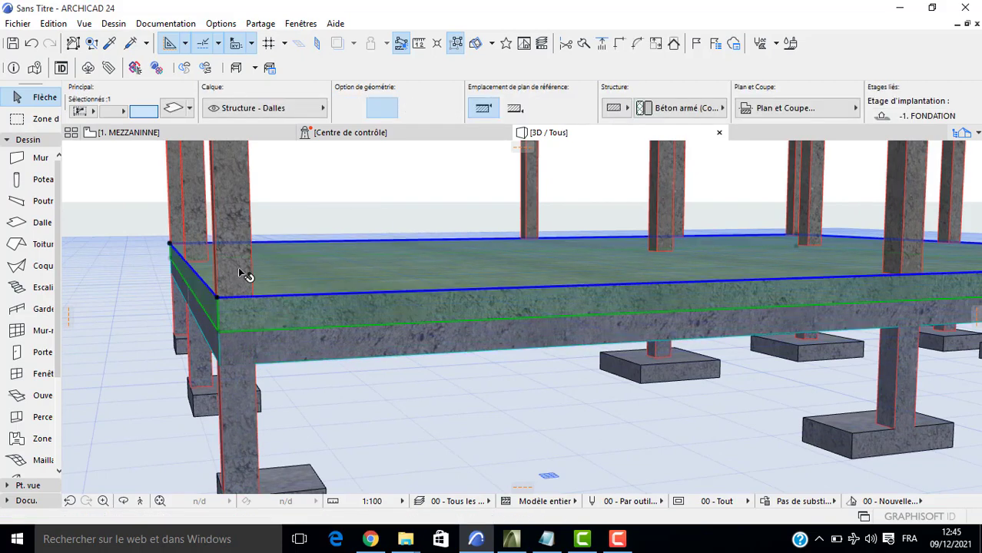
click(233, 265)
scroll(246, 277, up, 5)
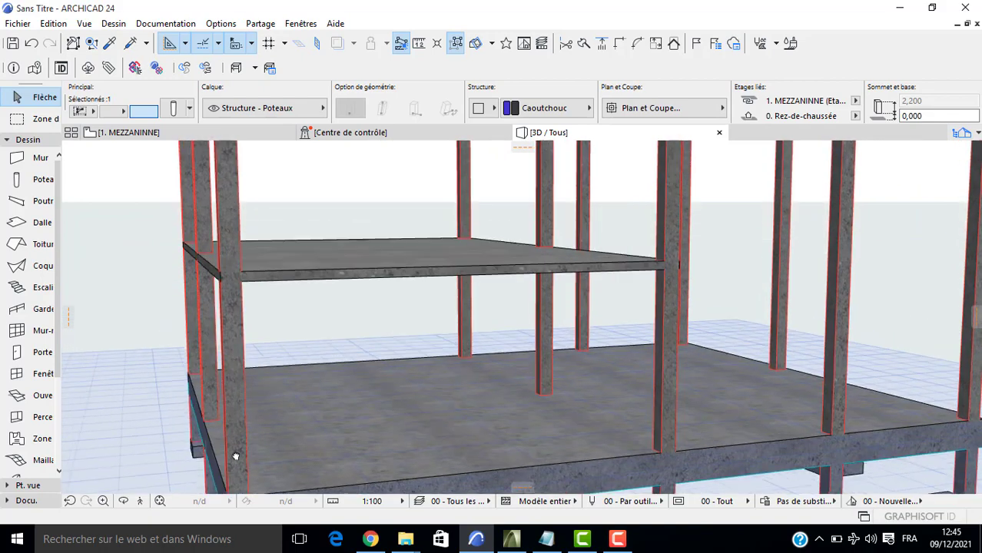
scroll(261, 289, up, 2)
click(261, 290)
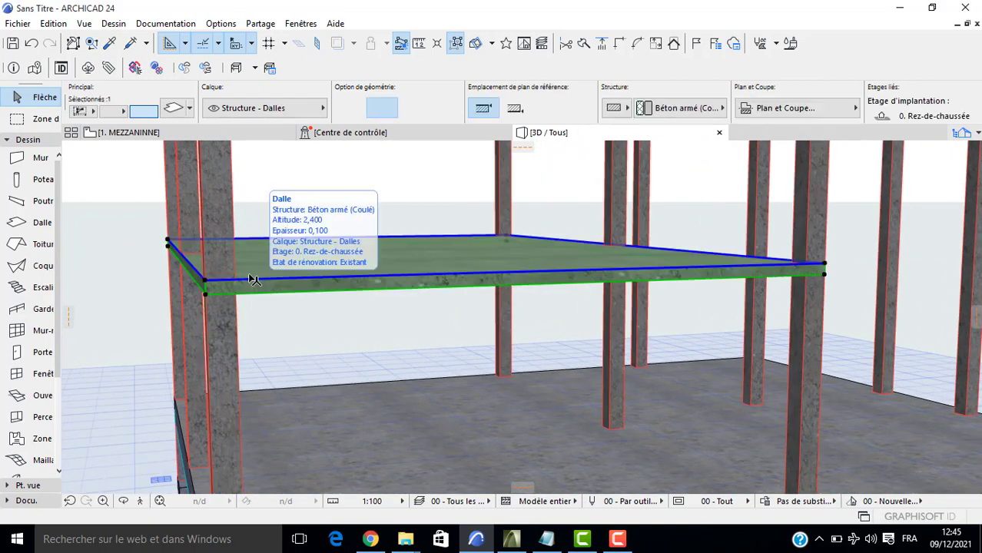
click(228, 248)
key(Escape)
key(Escape)
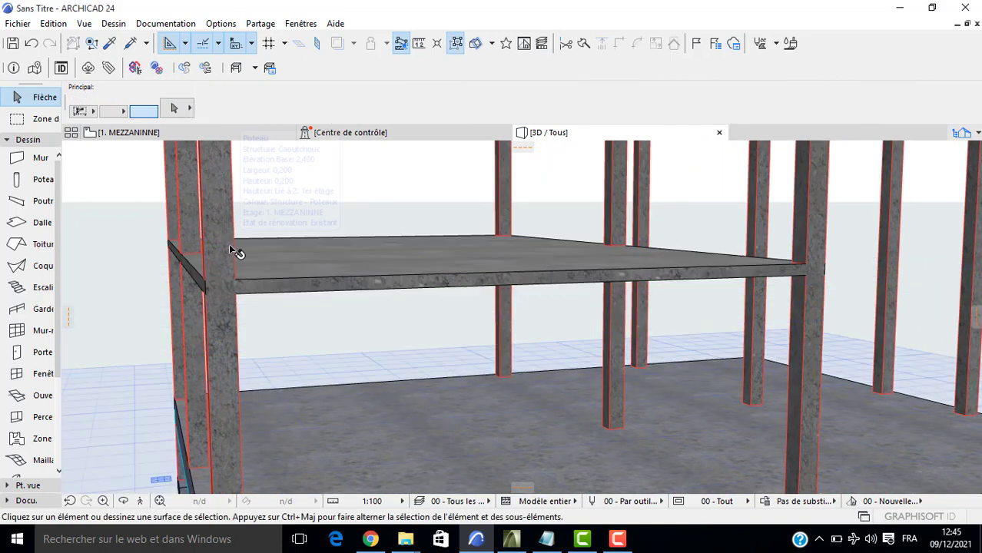
scroll(235, 249, down, 6)
middle_drag(334, 292, 345, 321)
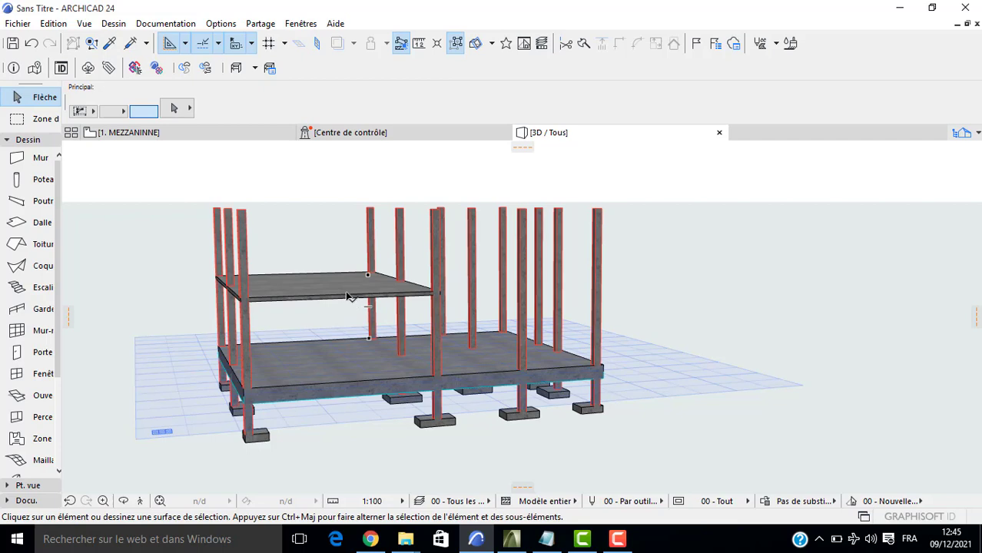
Set the default slab on 1. MEZZANINNE to 0,200 thick with its reference level at 4,8 from project zero.
key(F2)
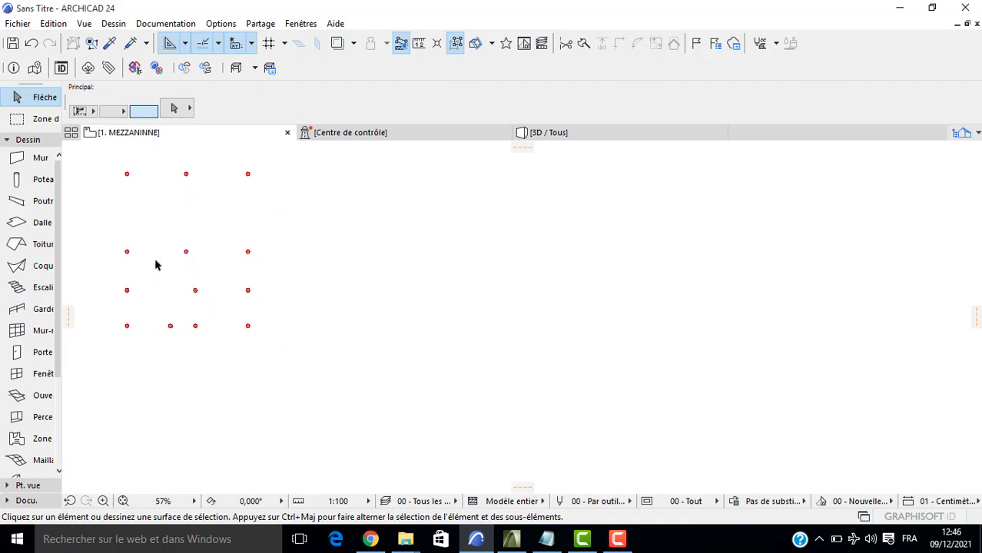
double_click(37, 224)
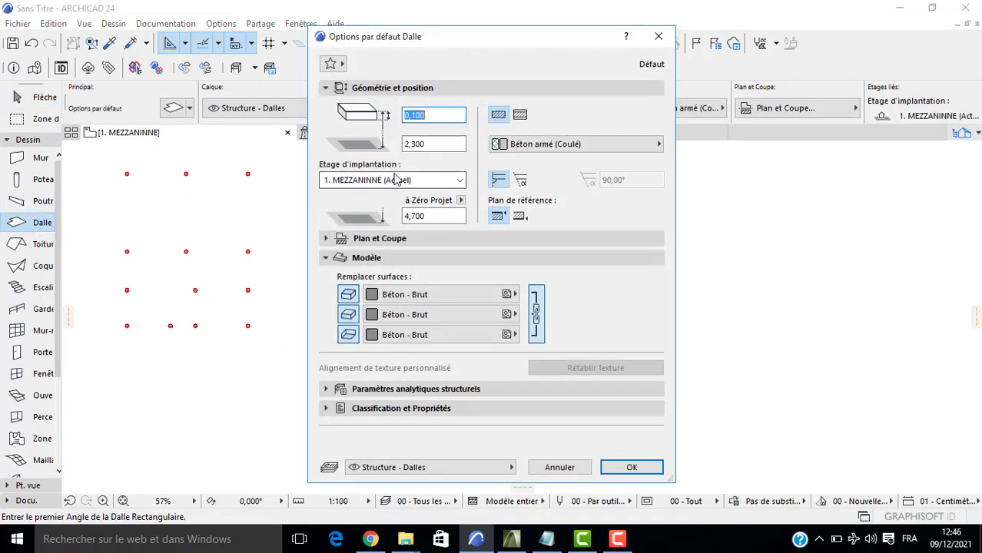
click(429, 116)
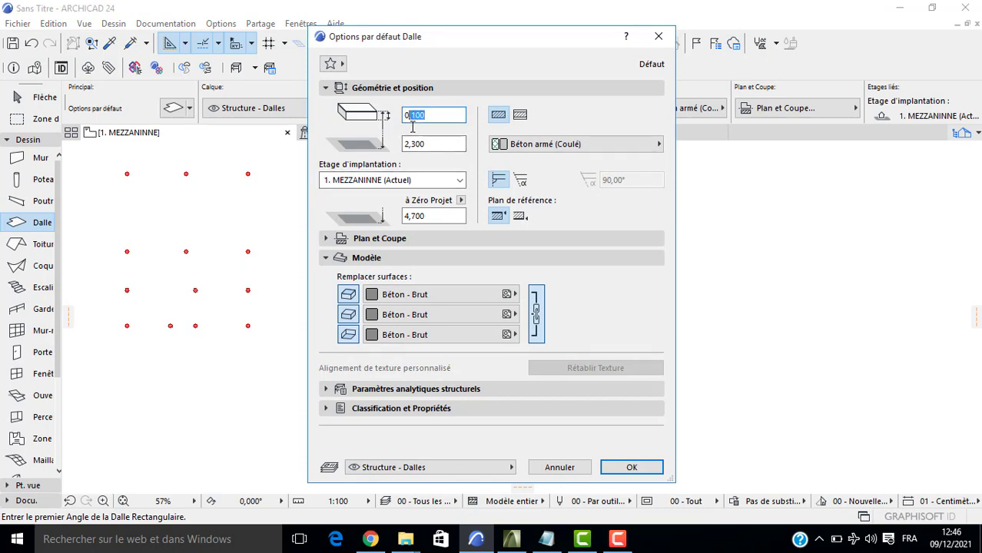
text(2)
click(431, 216)
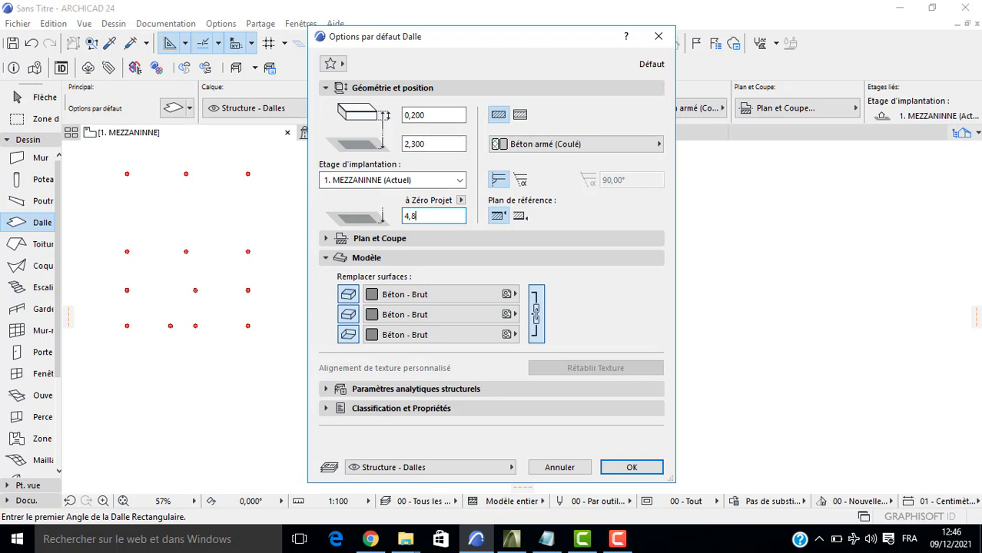
text(4,8)
key(Return)
Draw a rectangular slab about 8 by 10 m around all the mezzanine columns and check it in 3D.
scroll(129, 176, up, 3)
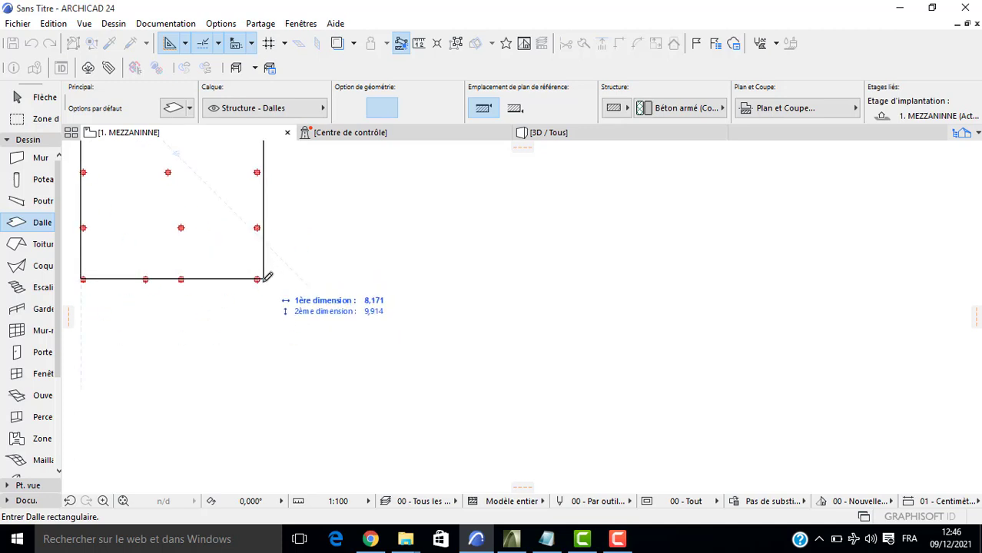
click(259, 278)
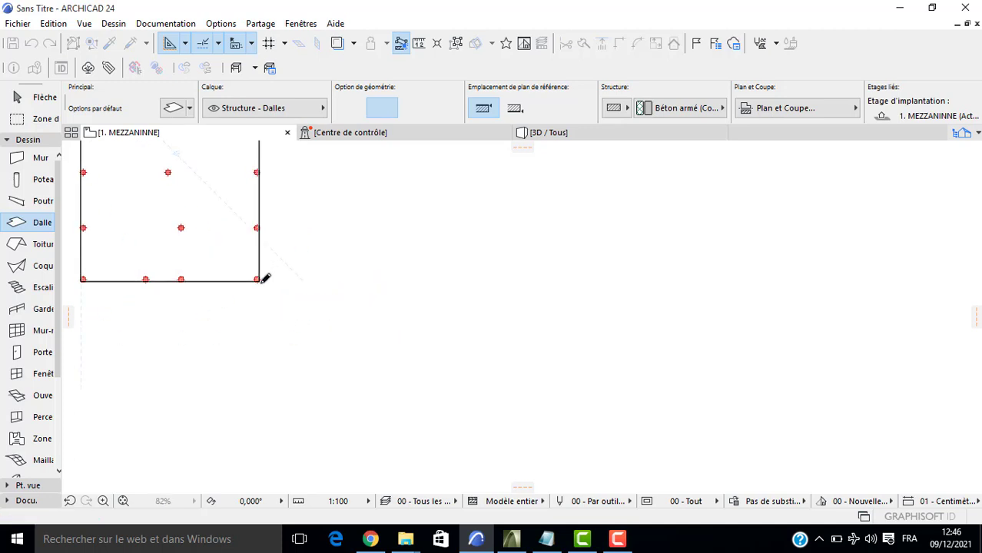
key(F3)
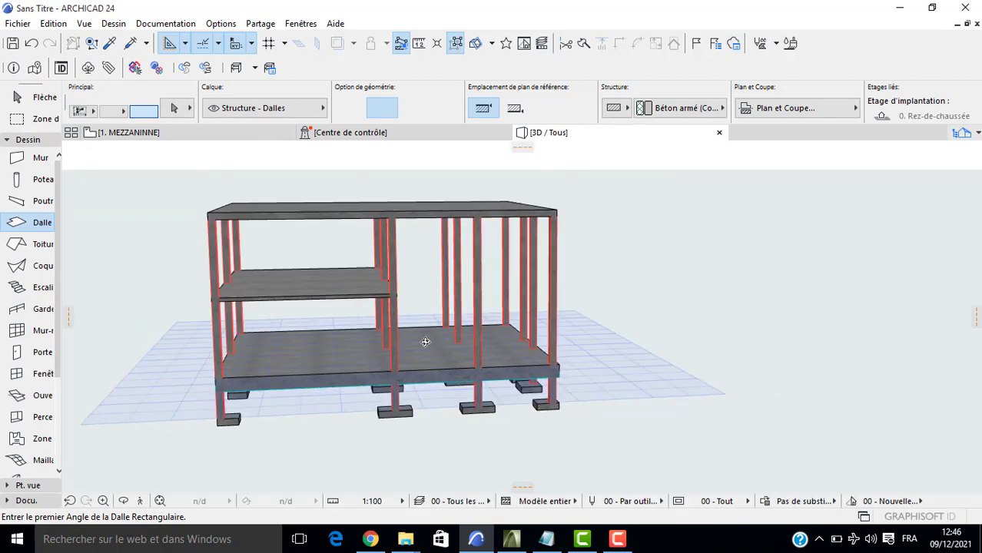
shift+middle_drag(425, 342, 231, 338)
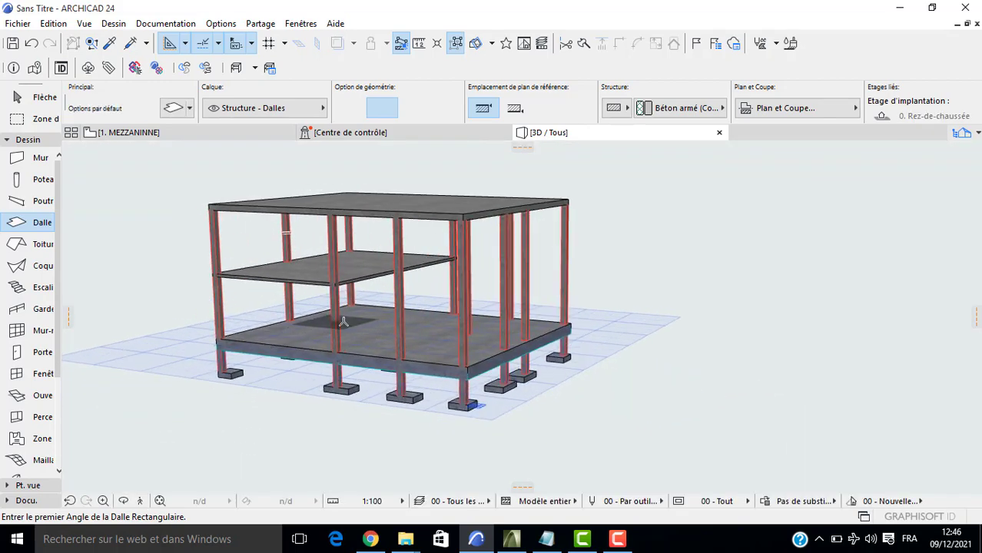
Copy all thirteen columns on 1. MEZZANINNE and paste them at their original location on 2. 1er étage.
key(F2)
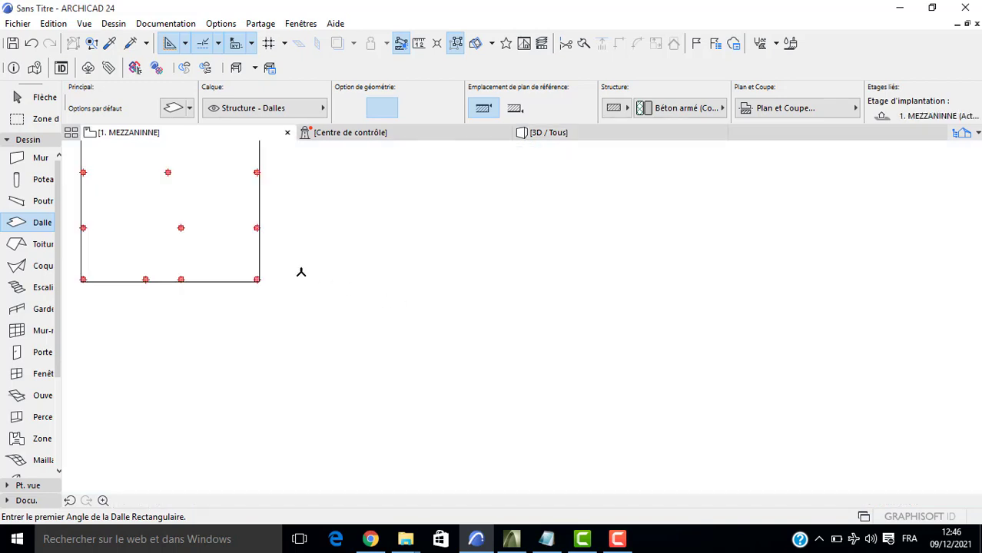
click(43, 186)
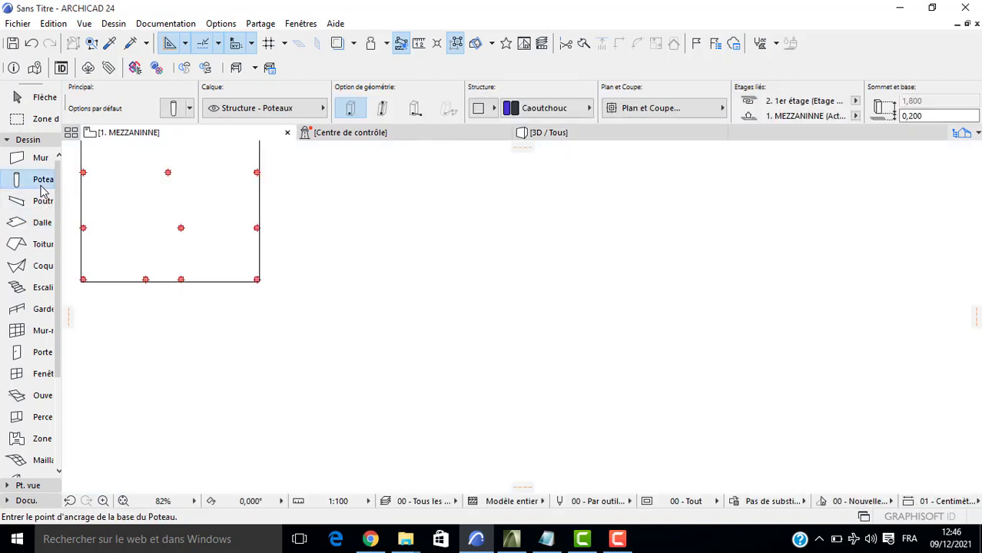
key(ctrl+a)
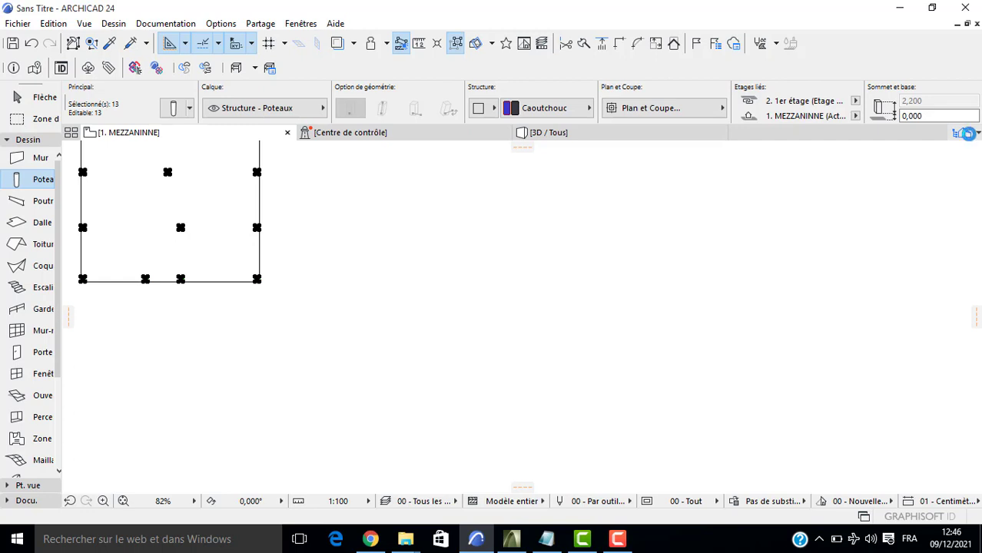
click(966, 133)
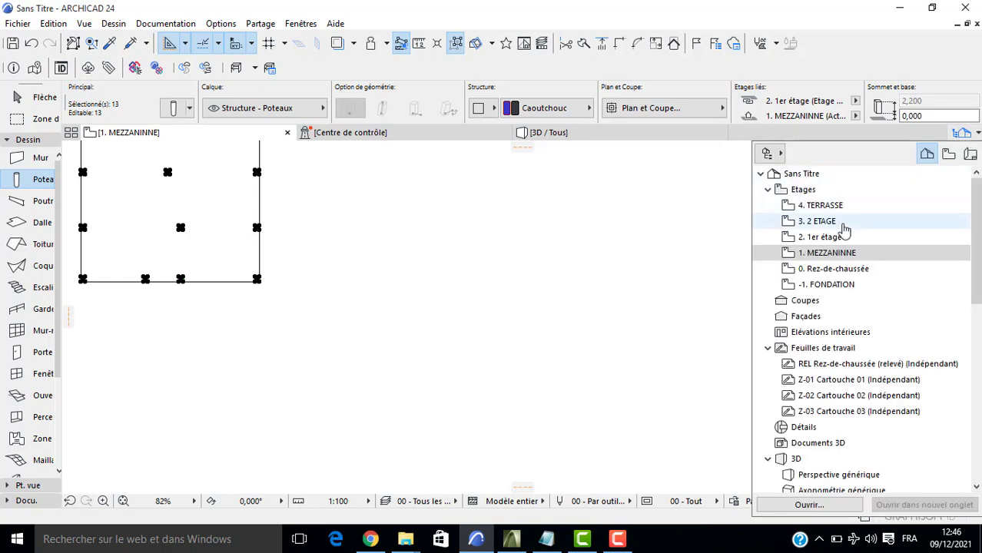
double_click(836, 238)
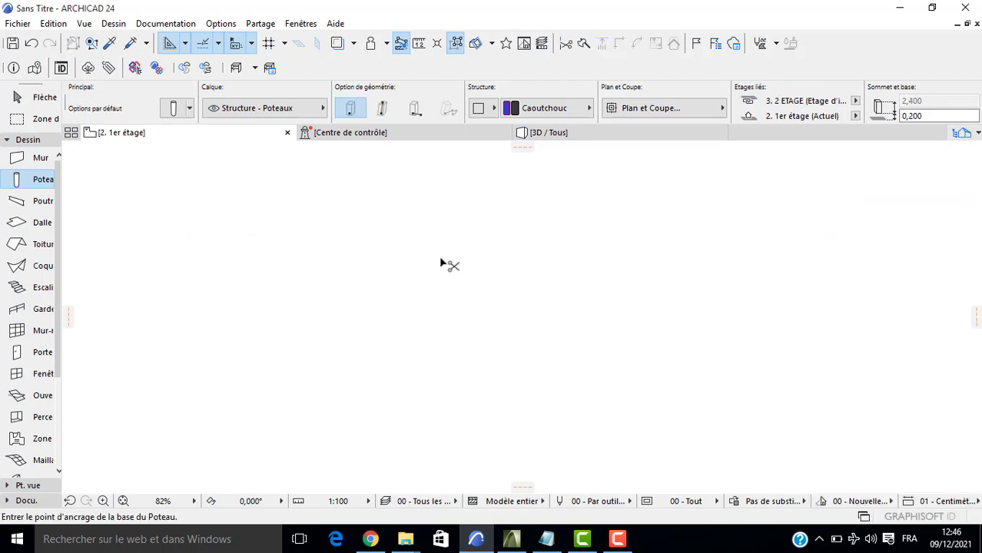
key(ctrl+v)
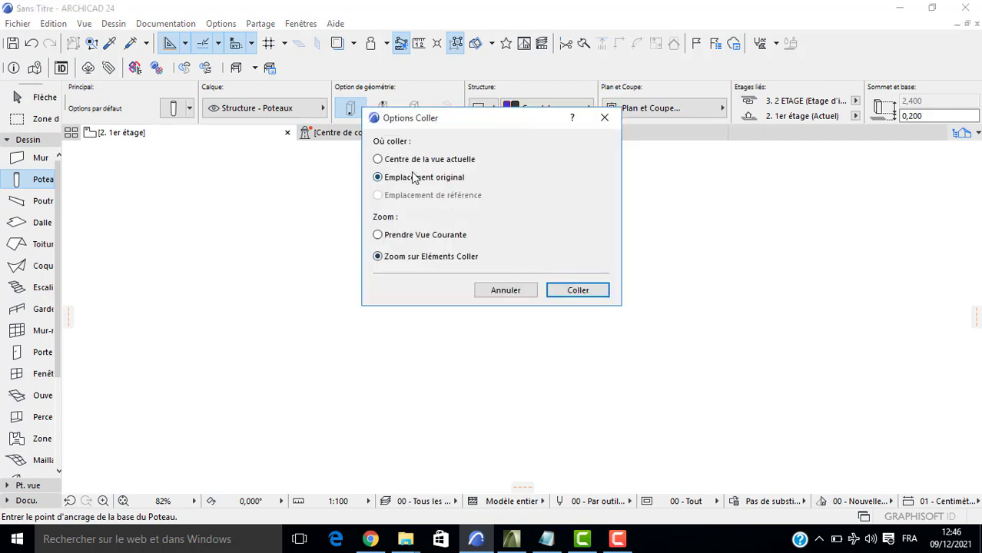
click(568, 290)
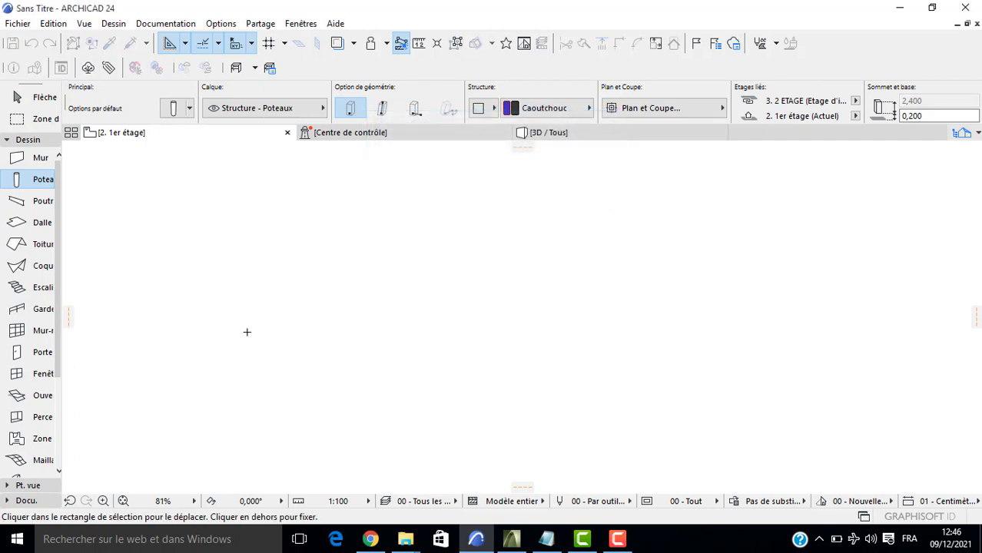
click(246, 331)
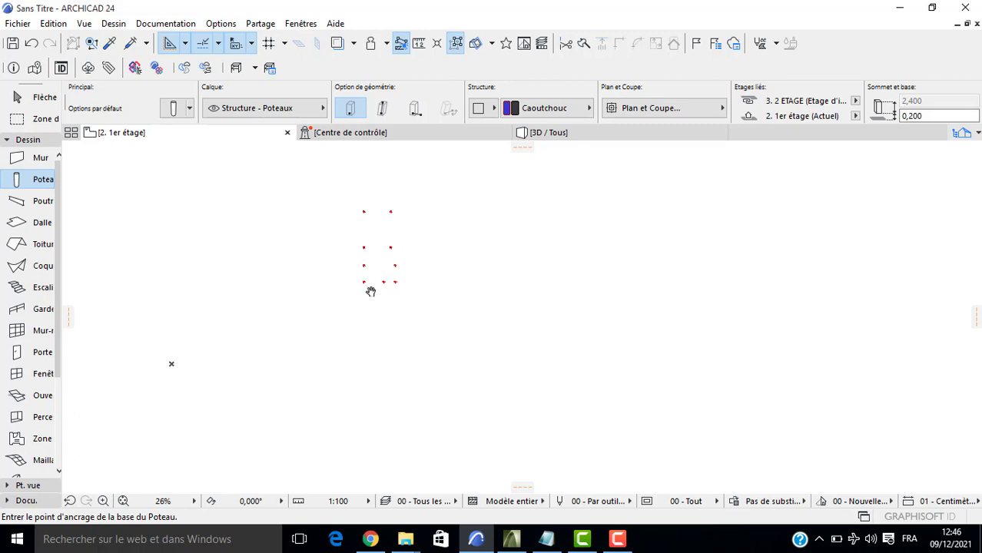
Check the top link and offset settings of the thirteen pasted columns, and view the extended structure in 3D.
middle_drag(201, 289, 198, 289)
key(Escape)
drag(245, 214, 174, 298)
click(182, 112)
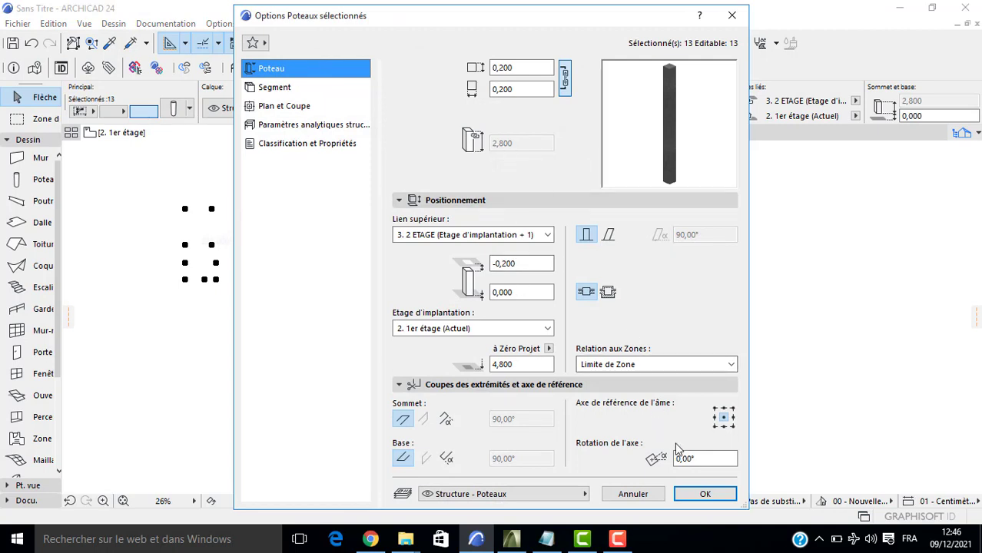
click(690, 494)
key(Escape)
key(F3)
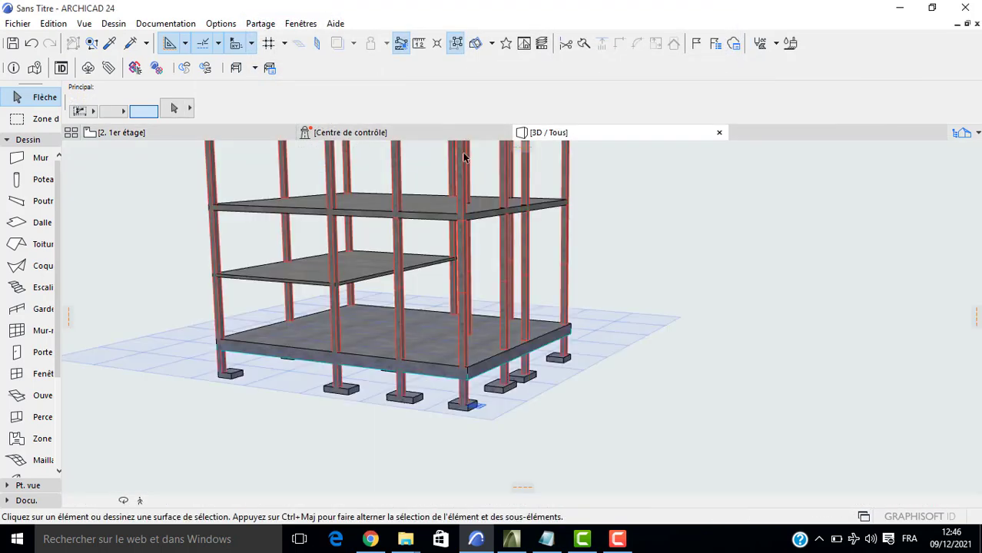
scroll(454, 212, down, 1)
middle_drag(428, 257, 426, 348)
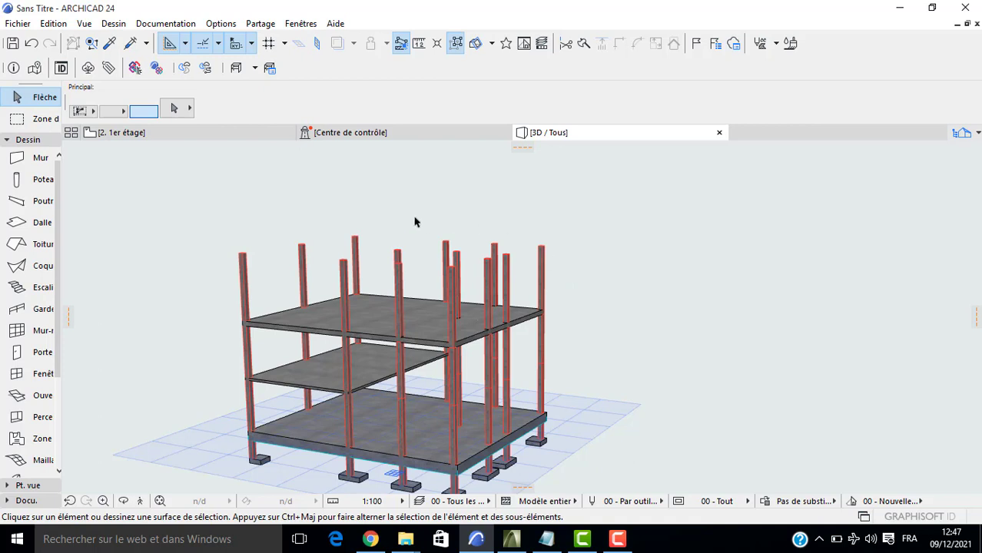
Set the default slab's reference level on 2. 1er étage to 7,8 from project zero.
key(F2)
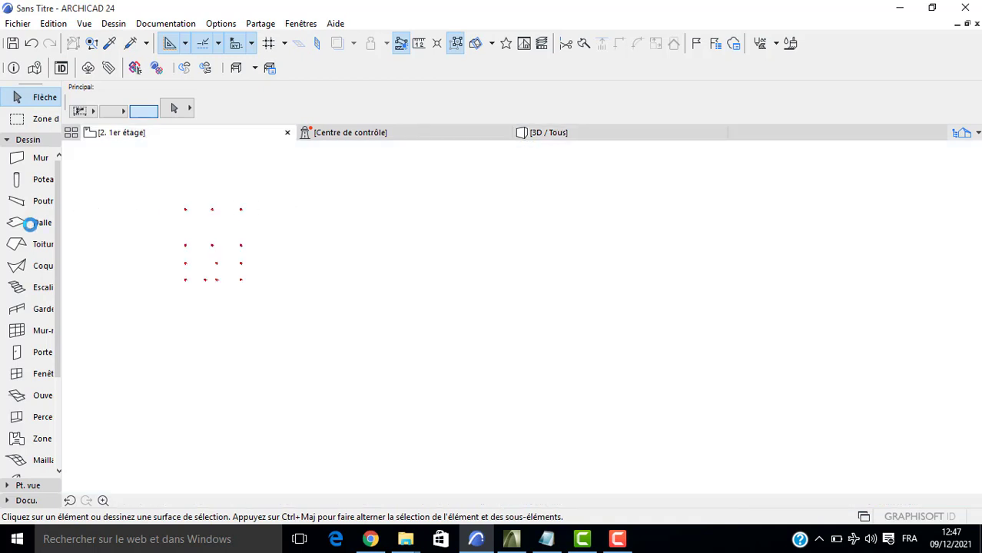
double_click(35, 222)
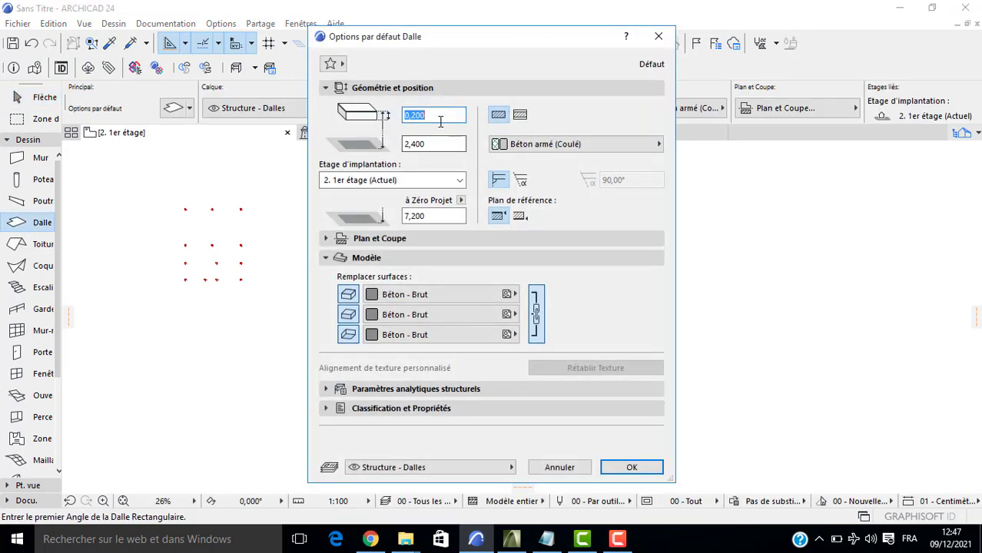
drag(427, 216, 372, 223)
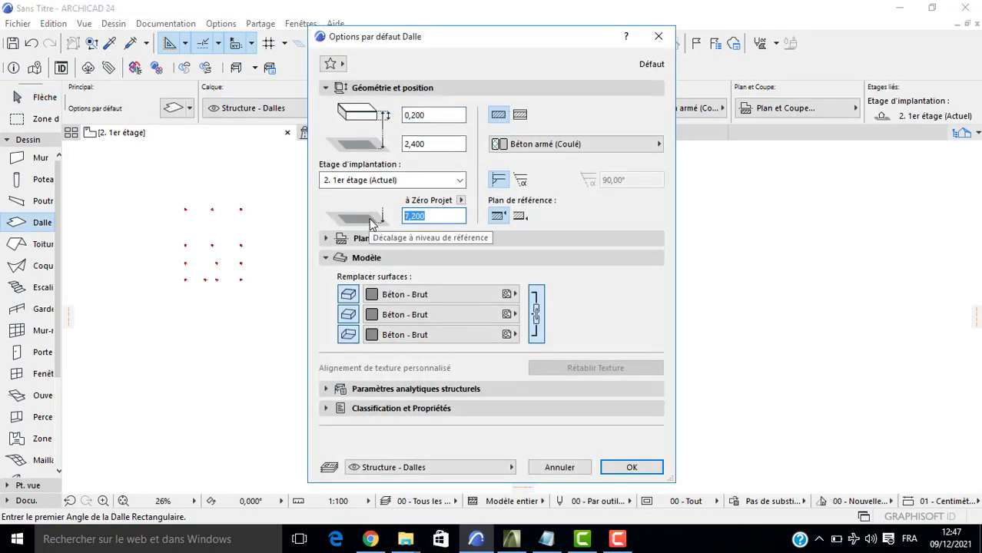
text(7,8)
key(Return)
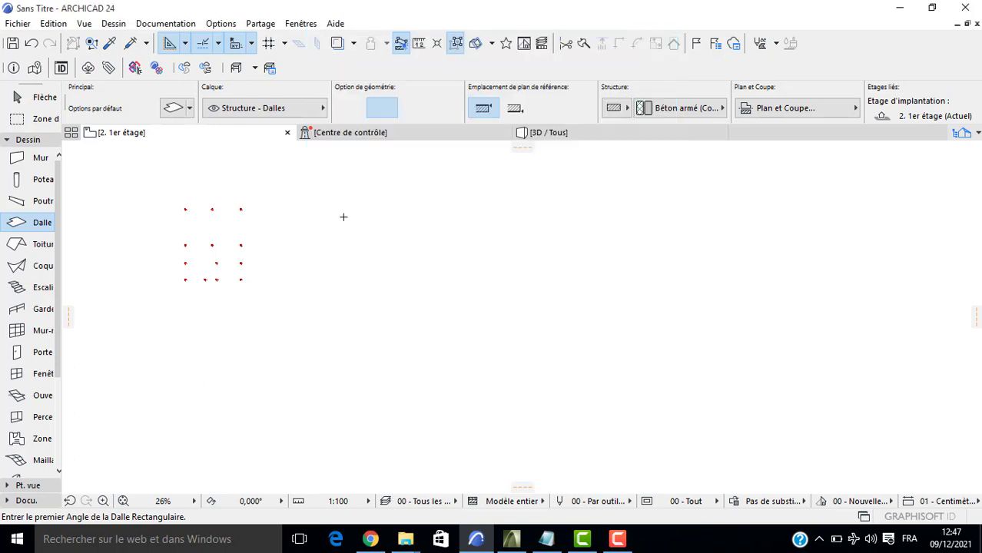
scroll(185, 211, up, 5)
click(182, 200)
middle_drag(311, 339, 306, 273)
key(Escape)
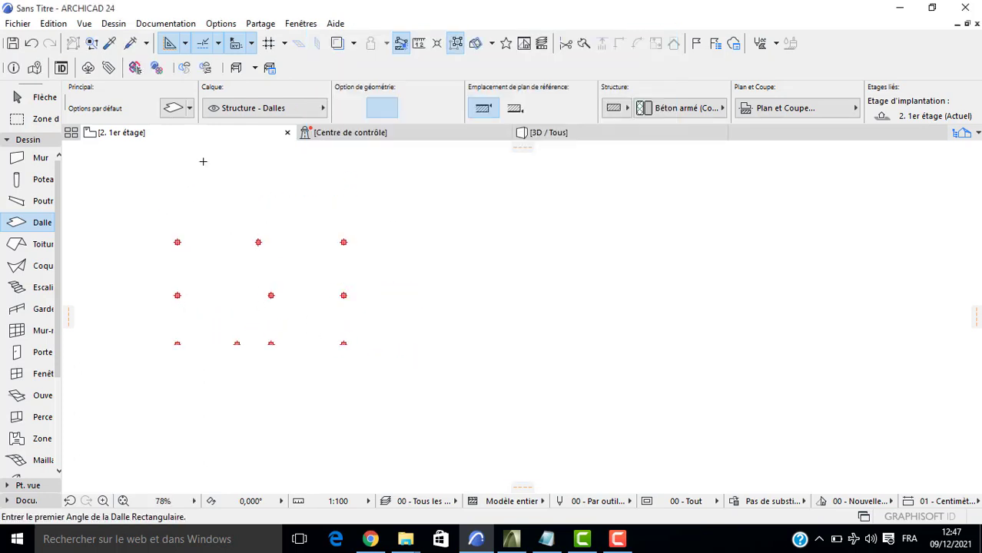
Draw a rectangular slab about 8 by 10 m from corner column to corner column on 2. 1er étage.
scroll(186, 209, up, 2)
click(196, 222)
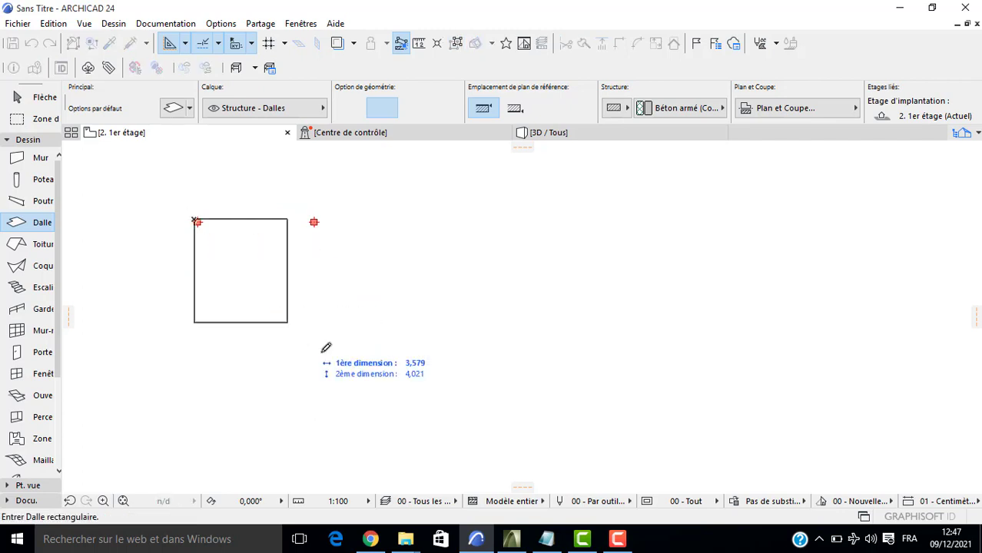
middle_drag(344, 369, 296, 213)
scroll(386, 335, down, 2)
middle_drag(365, 330, 271, 267)
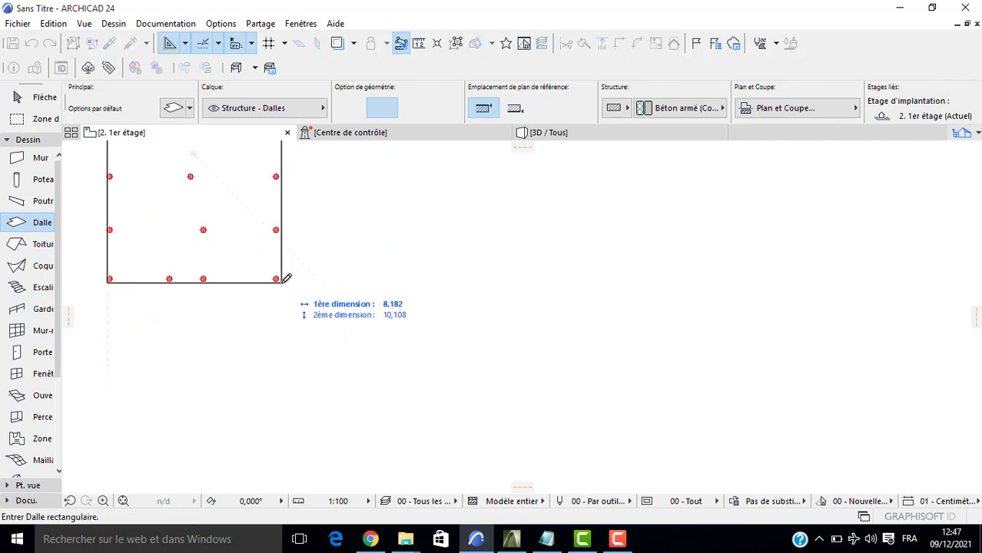
click(277, 278)
key(Escape)
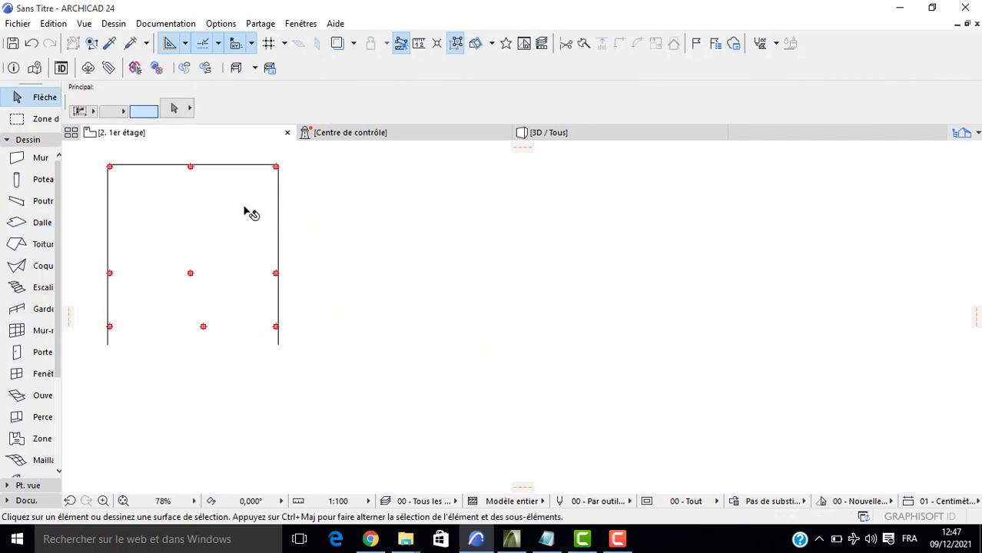
Subtract a rectangle from the slab on 2. 1er étage, from its upper-right corner to the central column, and view the structure in 3D.
click(253, 202)
click(277, 167)
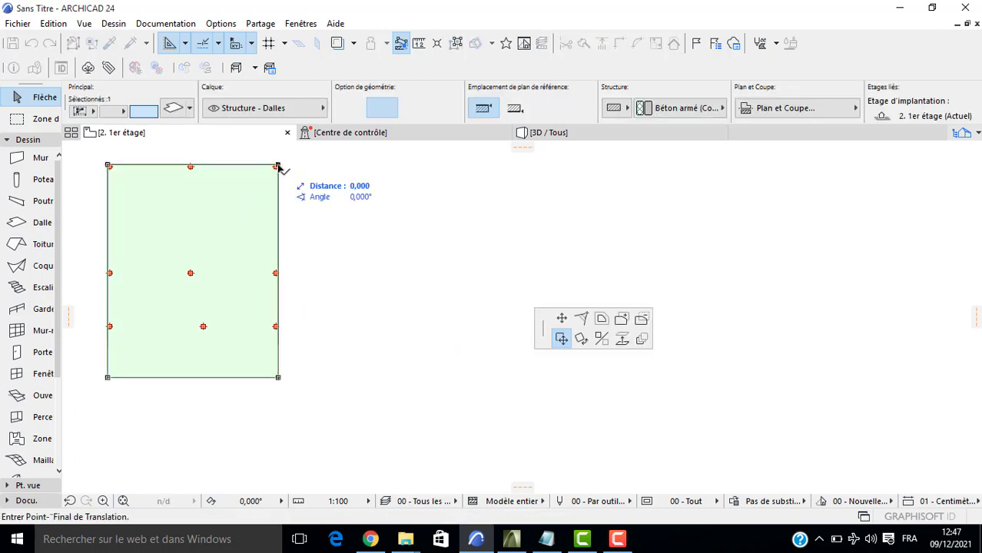
click(642, 320)
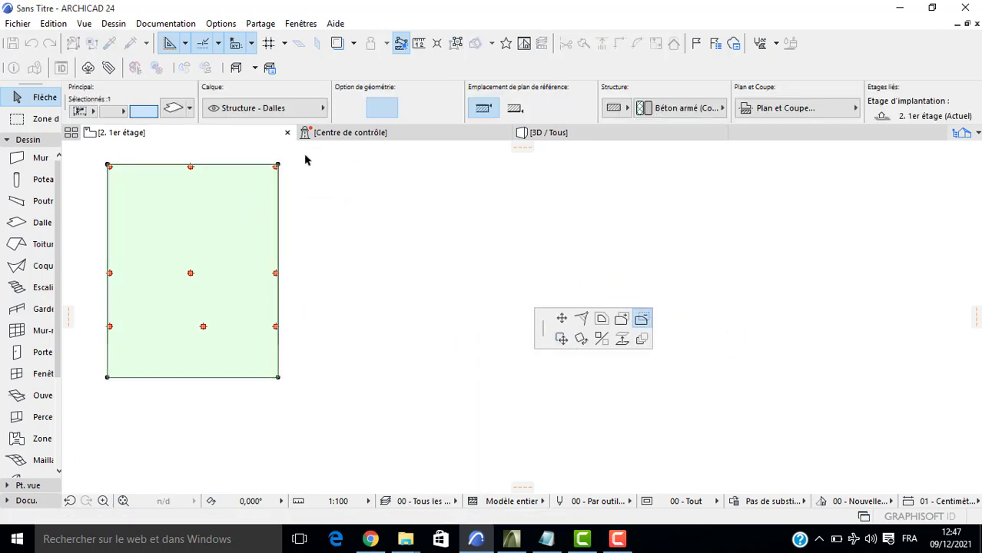
click(277, 167)
scroll(204, 254, up, 4)
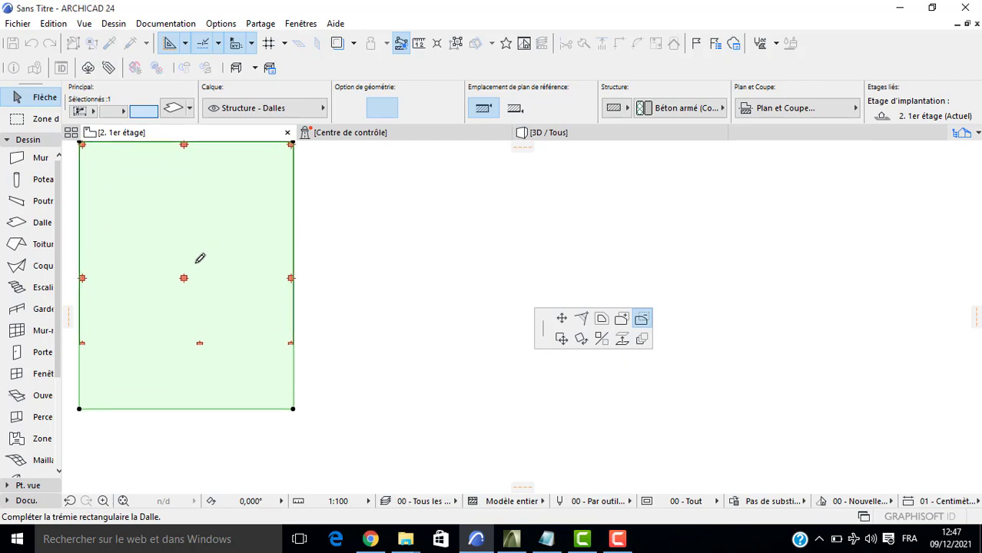
click(183, 277)
key(Escape)
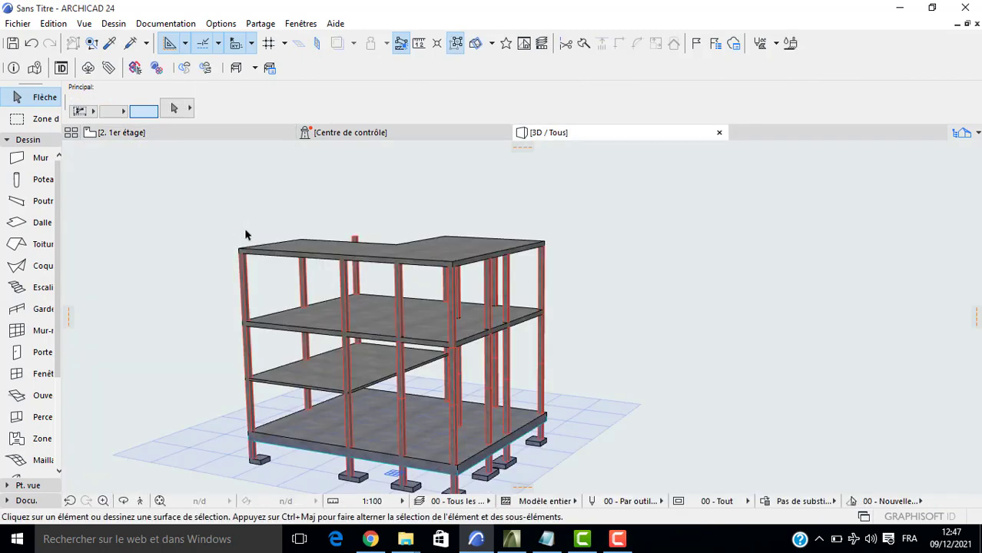
scroll(246, 235, down, 1)
shift+middle_drag(543, 351, 492, 283)
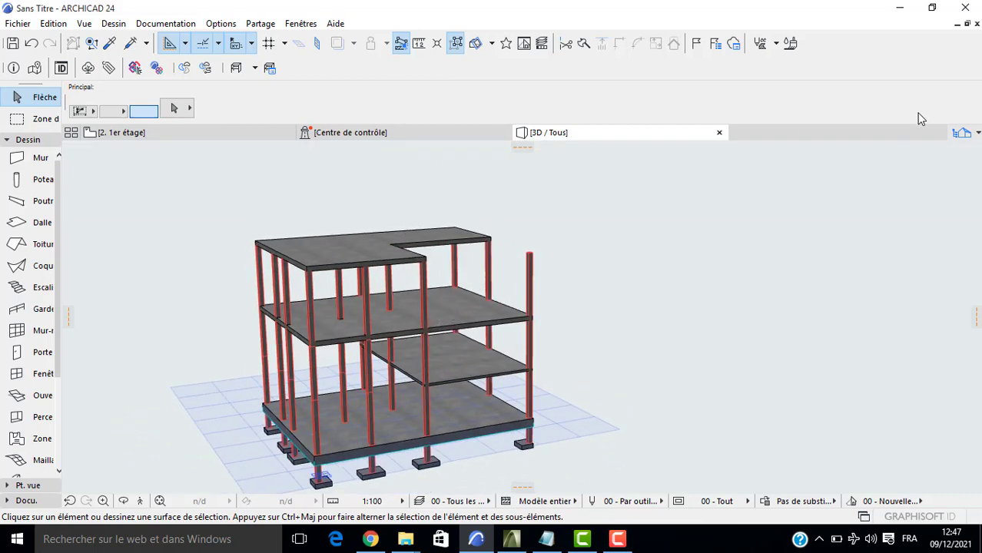
Open storey 3. 2 ETAGE and paste the thirteen copied columns at their original location.
click(966, 135)
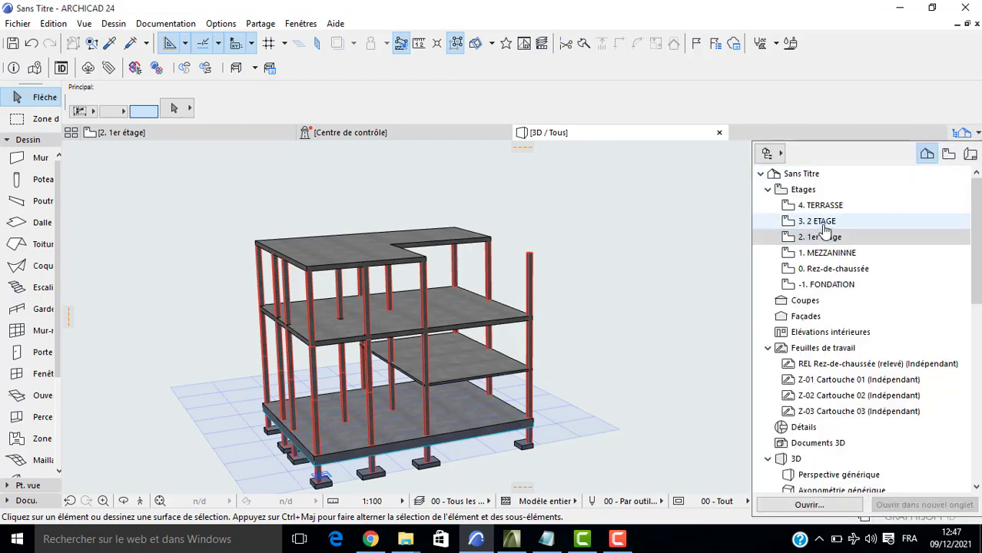
double_click(823, 222)
double_click(798, 202)
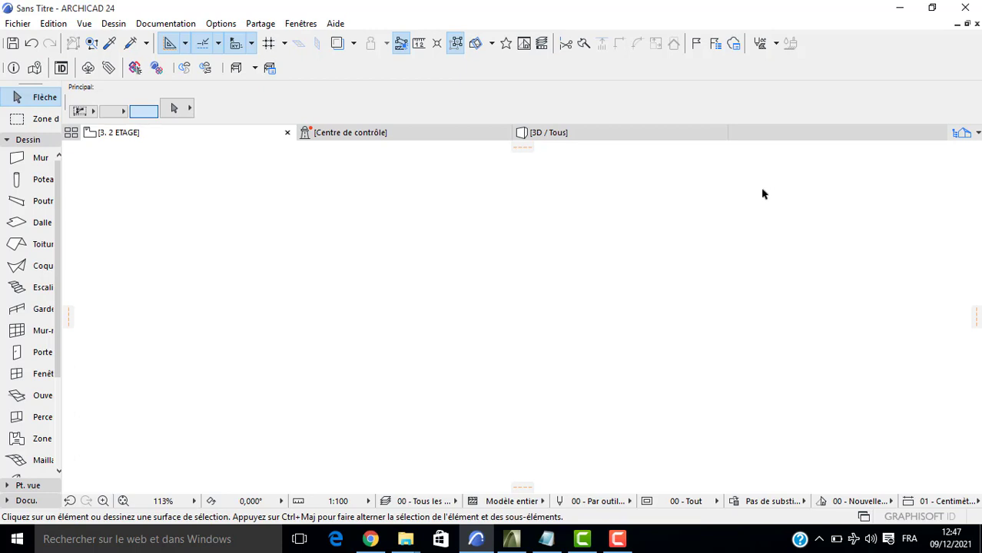
scroll(636, 205, down, 1)
key(ctrl+v)
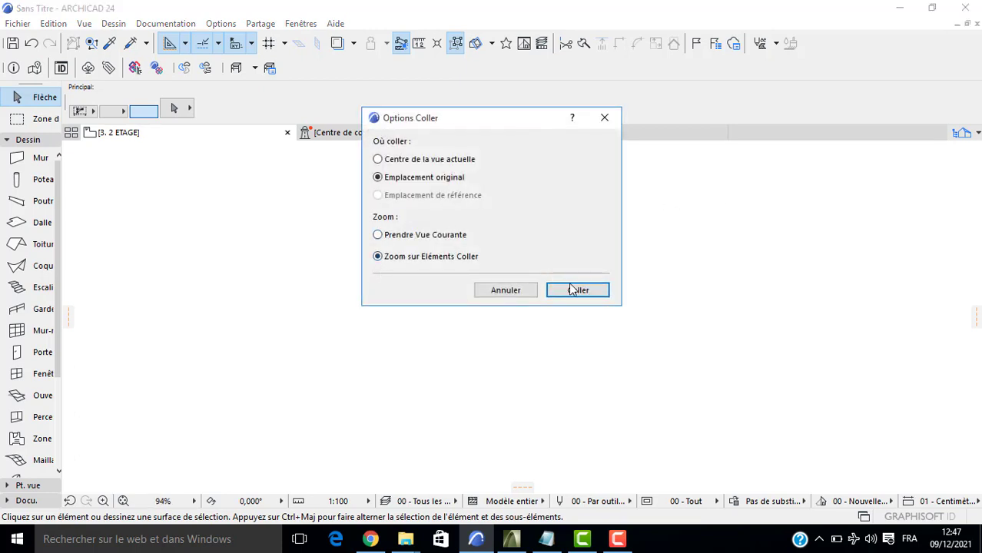
click(575, 290)
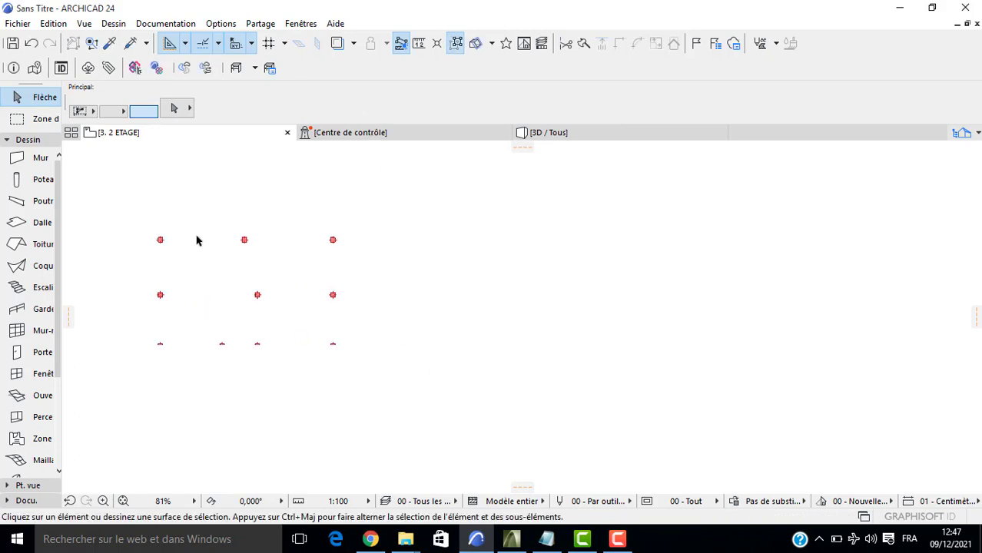
scroll(207, 276, down, 3)
Check the default slab settings and draw a rectangular slab on 3. 2 ETAGE between the outer corners of two diagonally opposite corner columns.
click(39, 222)
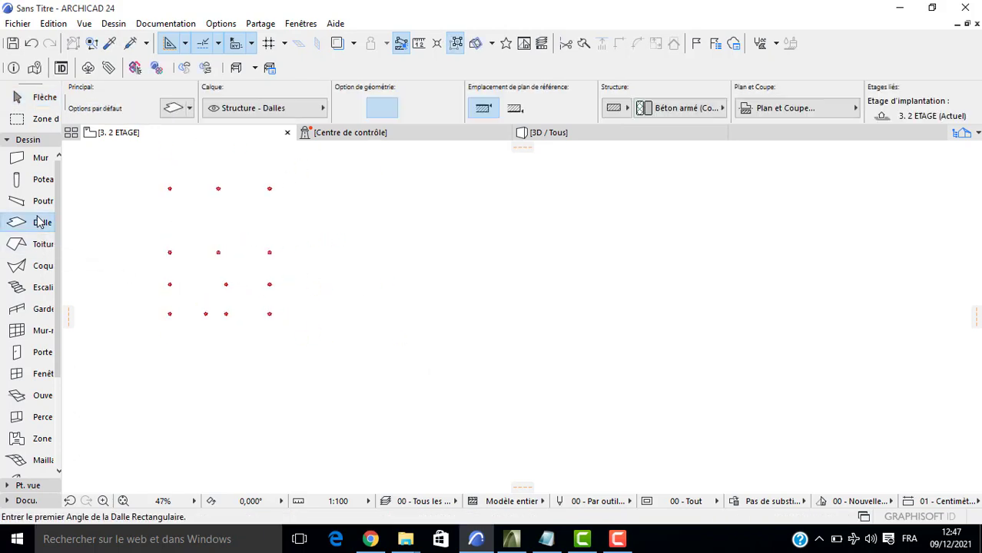
double_click(38, 222)
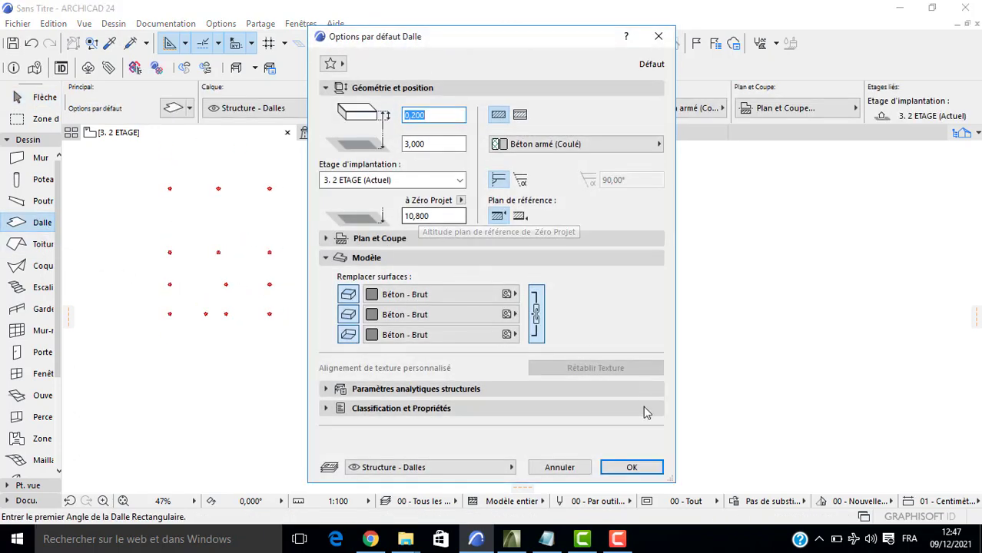
click(630, 467)
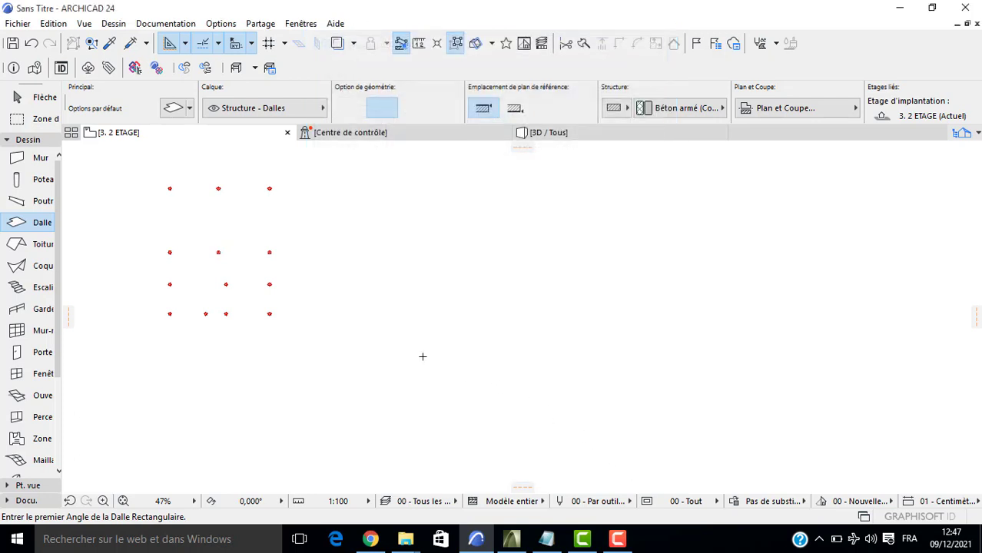
scroll(170, 185, up, 3)
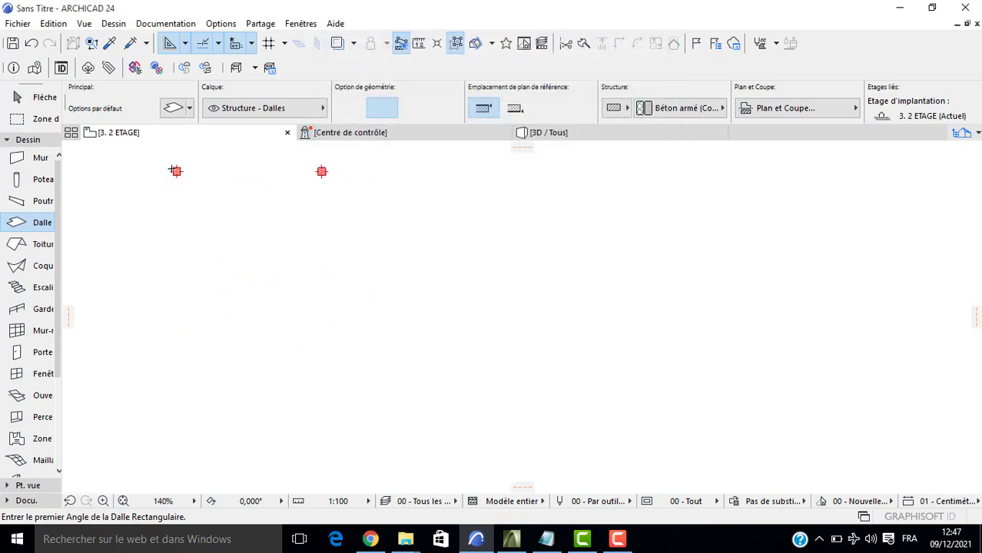
click(174, 166)
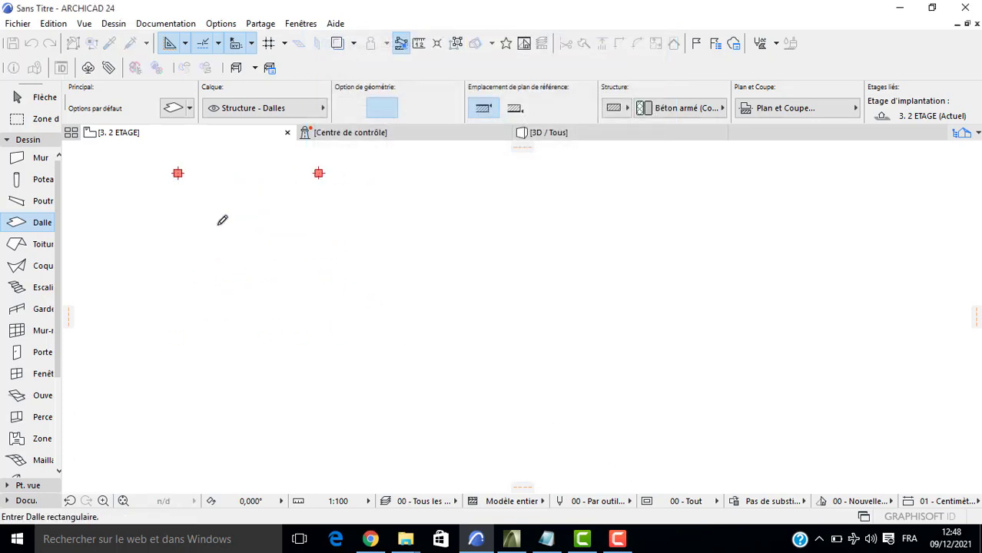
click(275, 301)
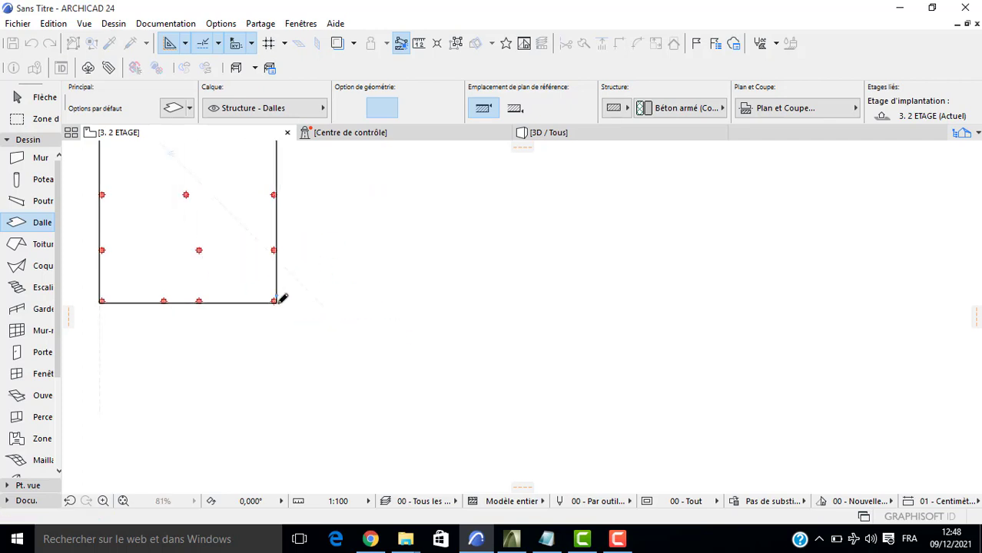
key(Escape)
Cut a rectangular corner out of the slab on 3. 2 ETAGE, from its upper-right corner to the central column.
middle_drag(244, 229, 227, 344)
click(231, 222)
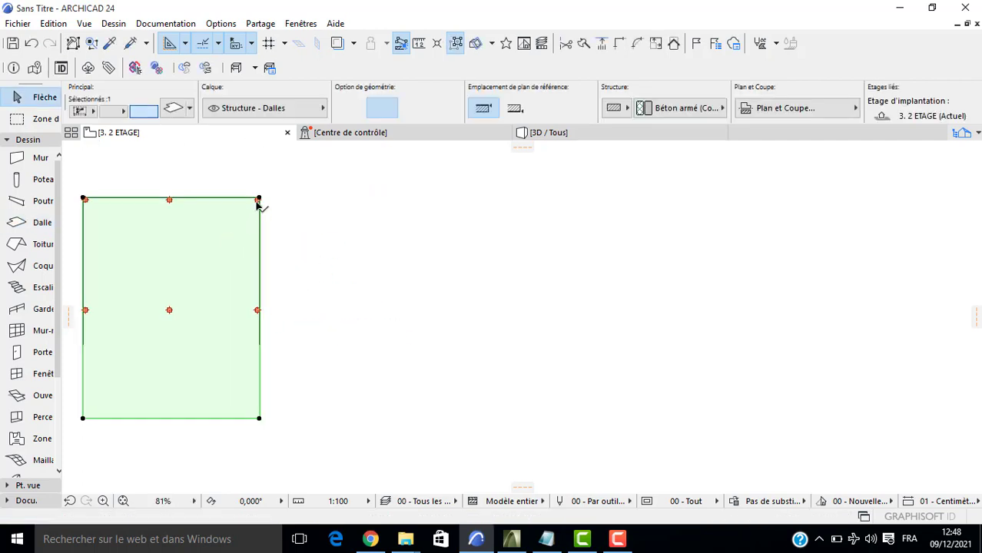
click(259, 199)
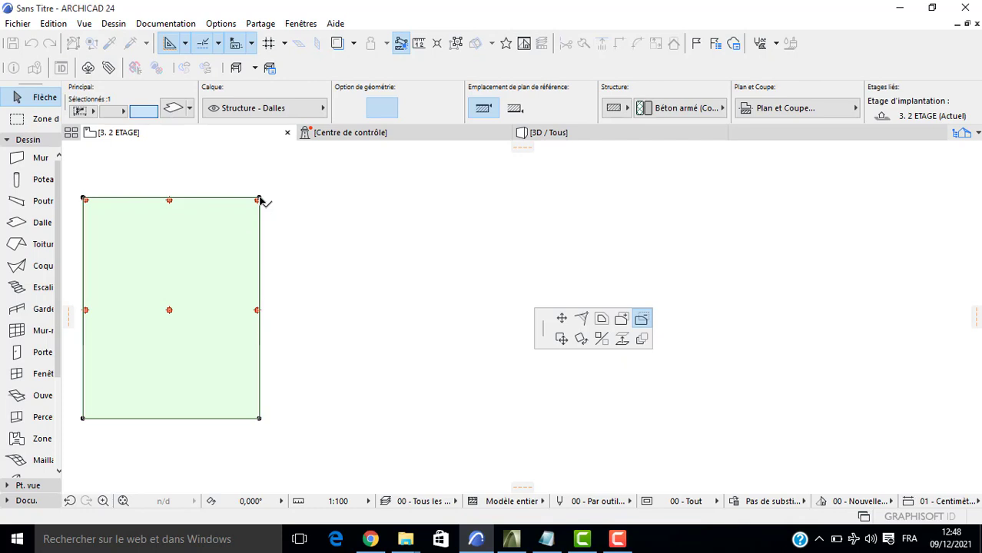
click(170, 309)
click(258, 218)
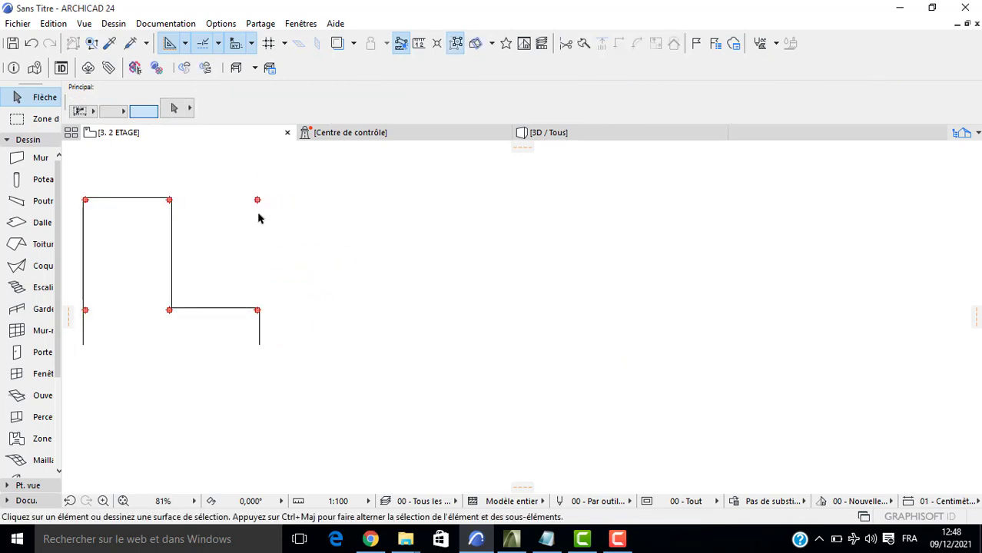
Delete the upper-right corner column left outside the slab on 3. 2 ETAGE and inspect the structure in 3D.
click(261, 202)
key(Delete)
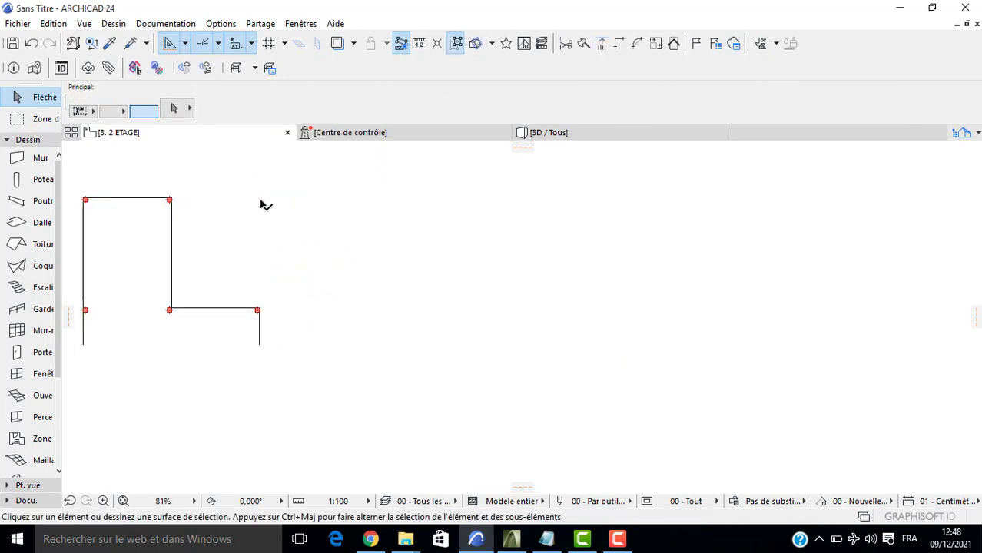
key(F3)
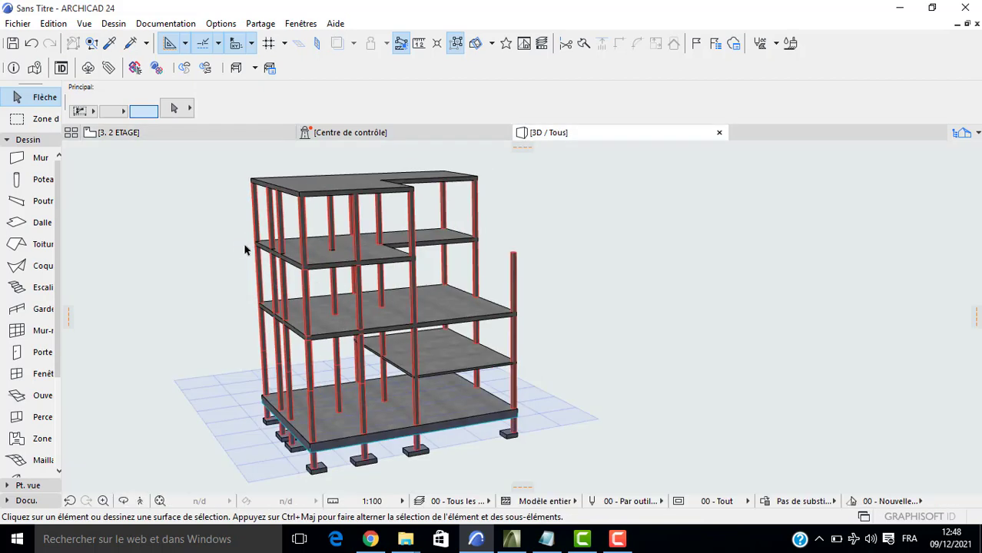
scroll(244, 249, down, 2)
shift+middle_drag(409, 286, 276, 282)
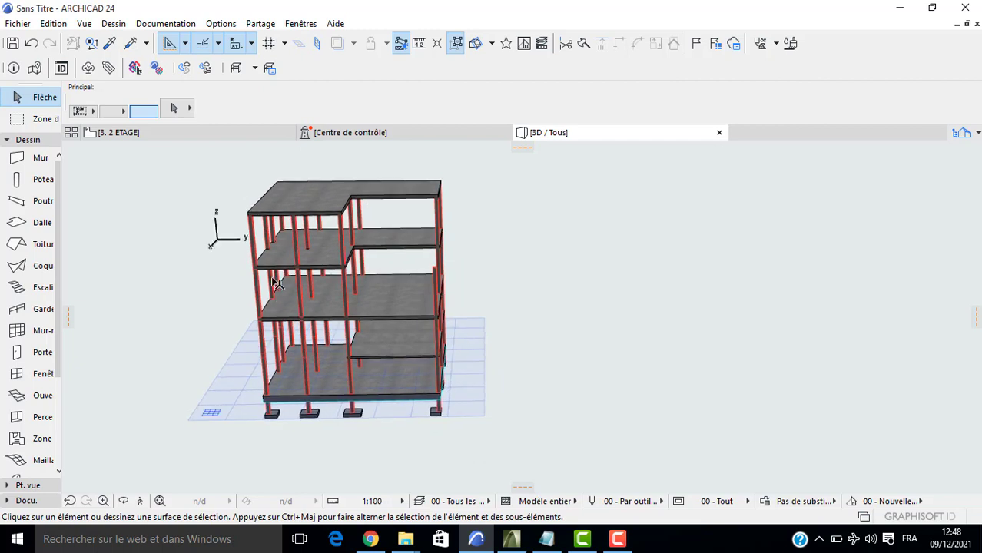
Open storey 4. TERRASSE and paste the copied columns at their original location.
key(F2)
click(978, 134)
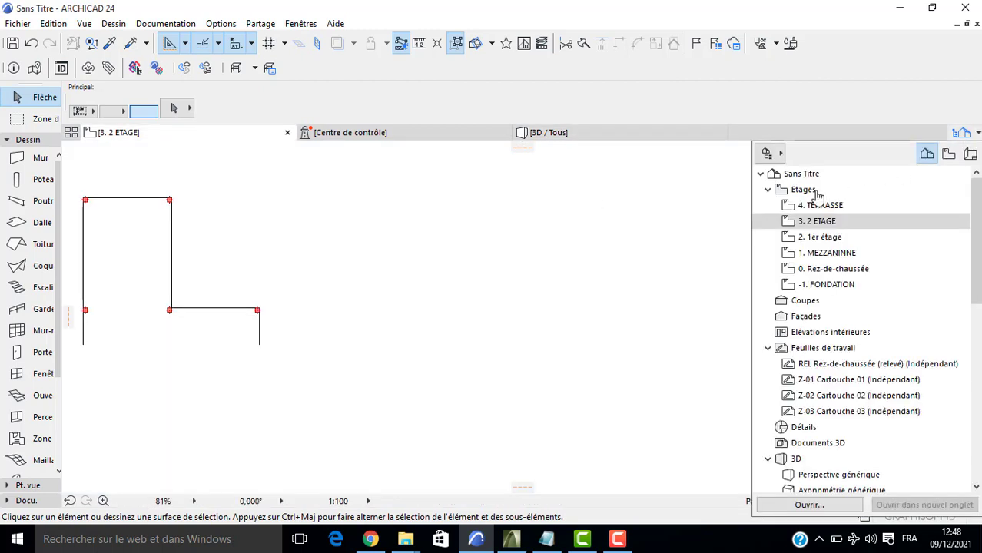
double_click(813, 204)
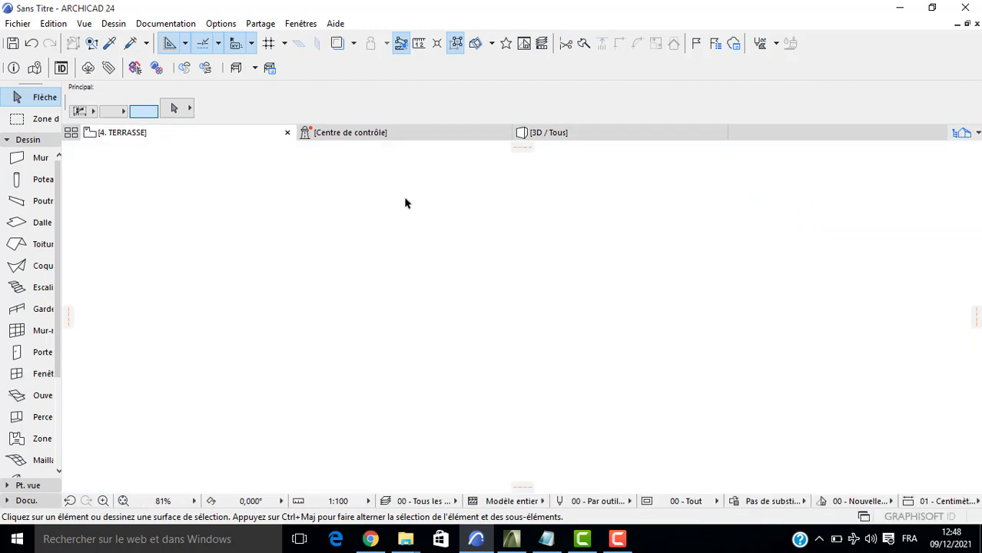
key(ctrl+v)
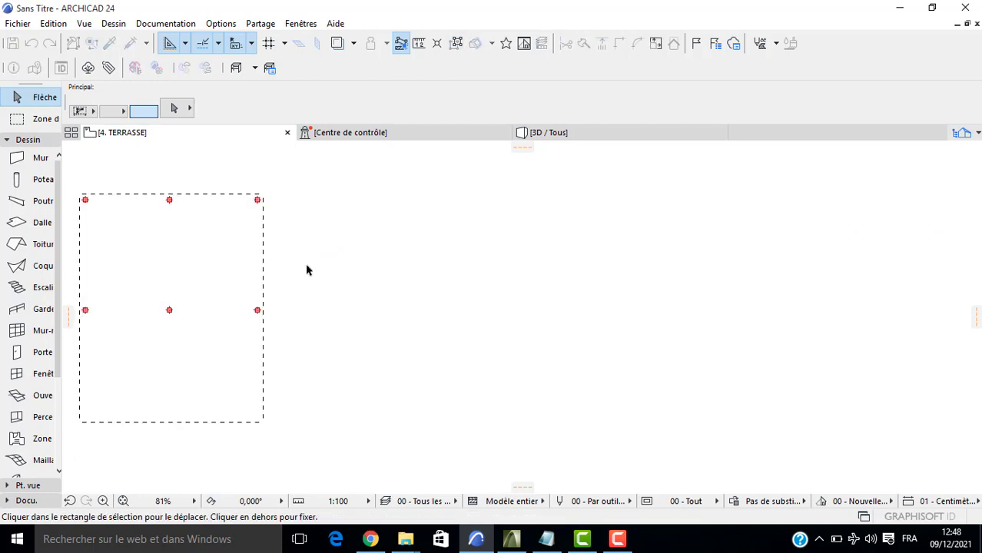
click(286, 268)
scroll(285, 273, down, 2)
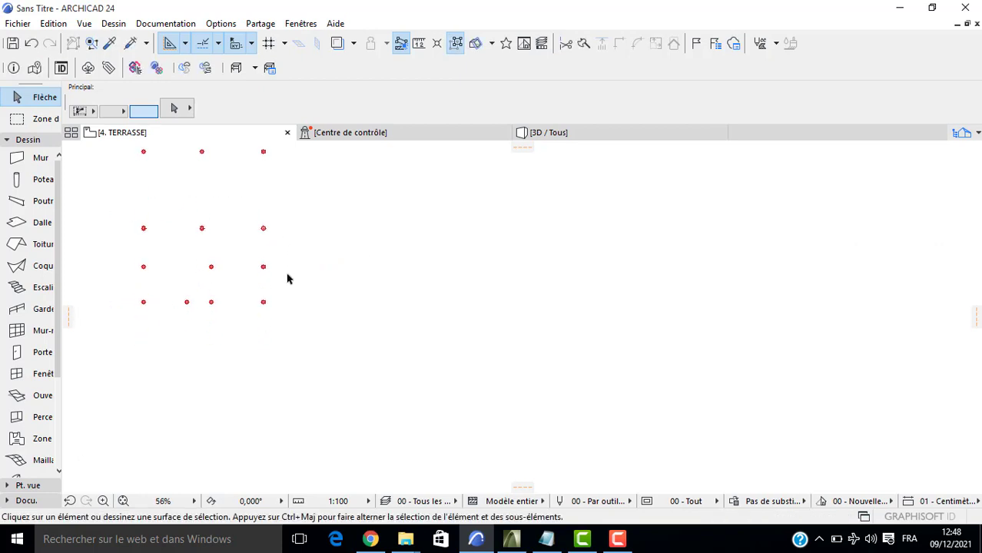
Try to set the height of the eight columns along the plan's bottom row, left side and top middle on 4. TERRASSE to 1,200.
drag(283, 291, 88, 327)
shift+drag(275, 289, 239, 325)
shift+drag(154, 286, 126, 147)
shift+click(202, 152)
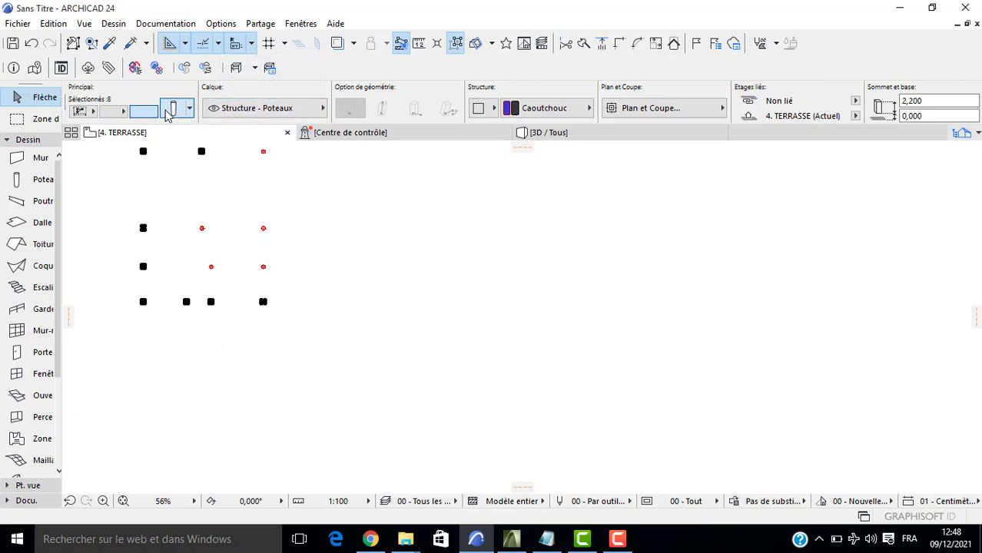
click(173, 107)
drag(526, 143, 406, 151)
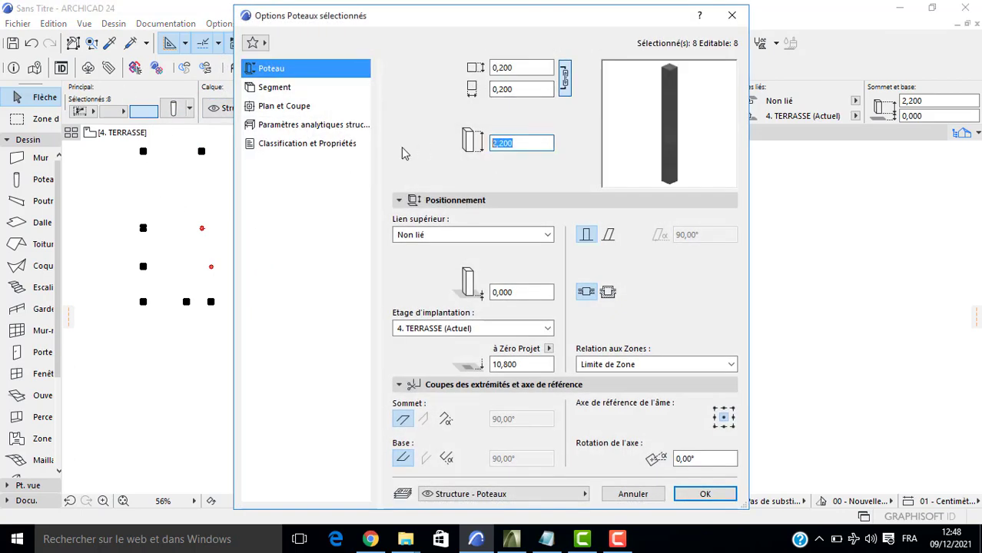
text(1,200)
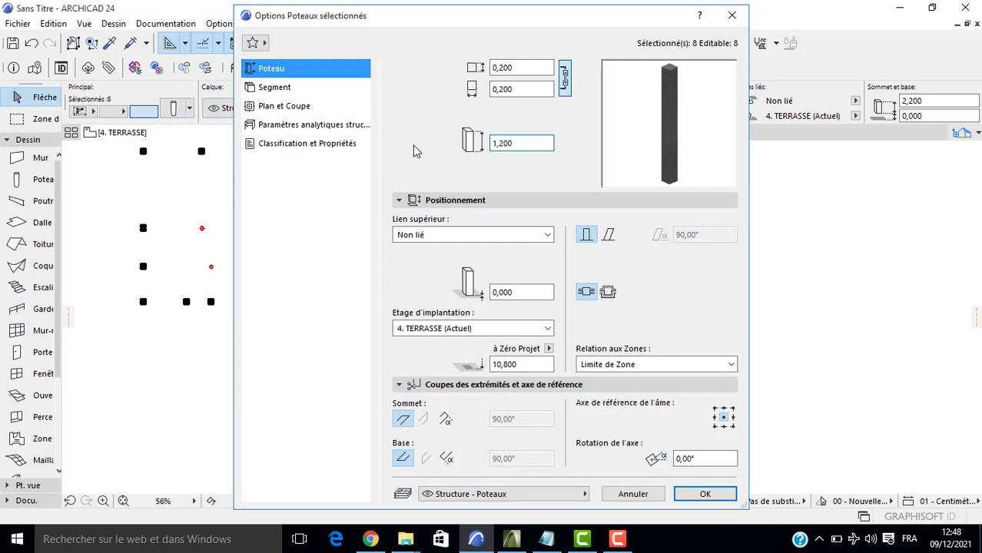
key(Return)
key(Return)
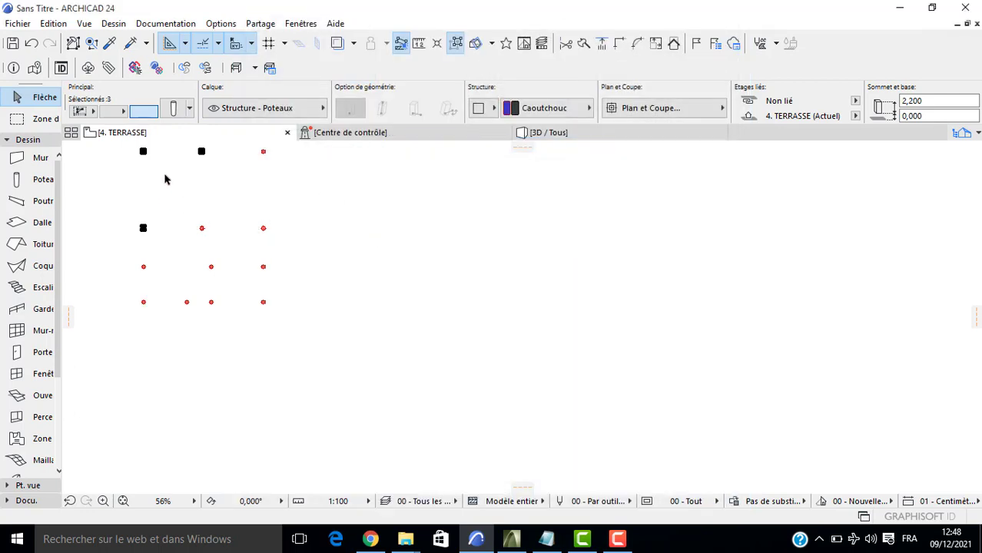
Add the bottom-row and lower-left columns back to the selection, set all eight columns' height to 1,200 and accept the change on hidden storeys.
shift+drag(283, 281, 141, 322)
shift+click(144, 268)
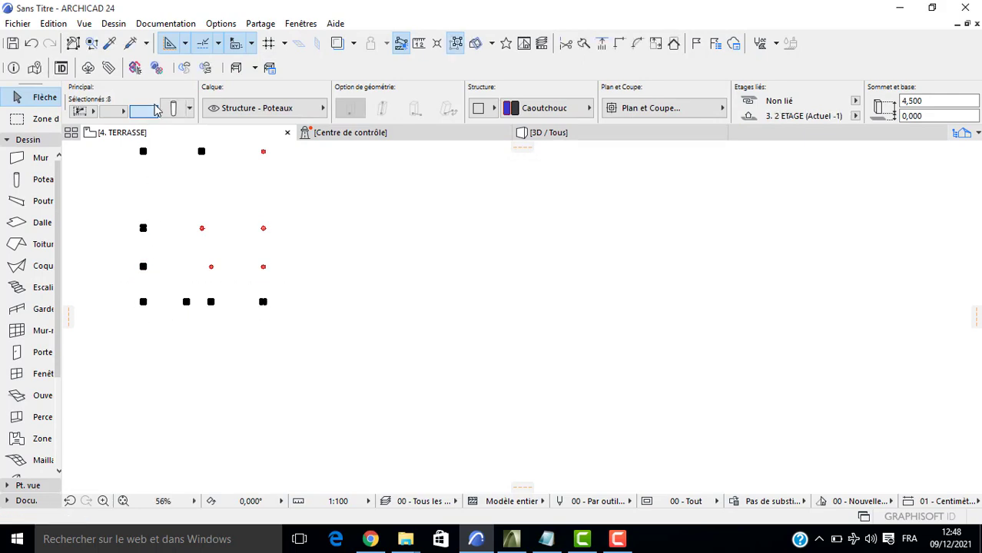
click(173, 109)
double_click(499, 144)
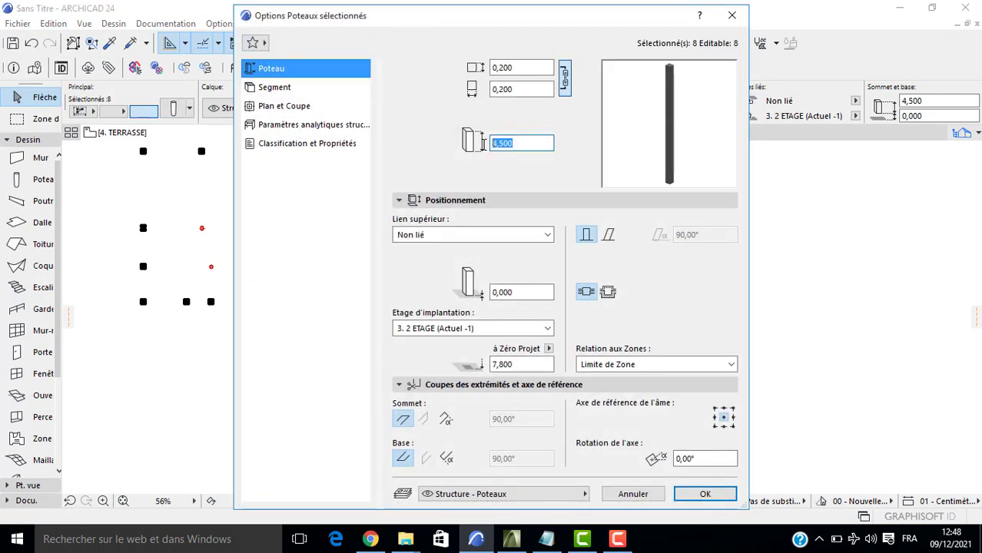
text(1,200)
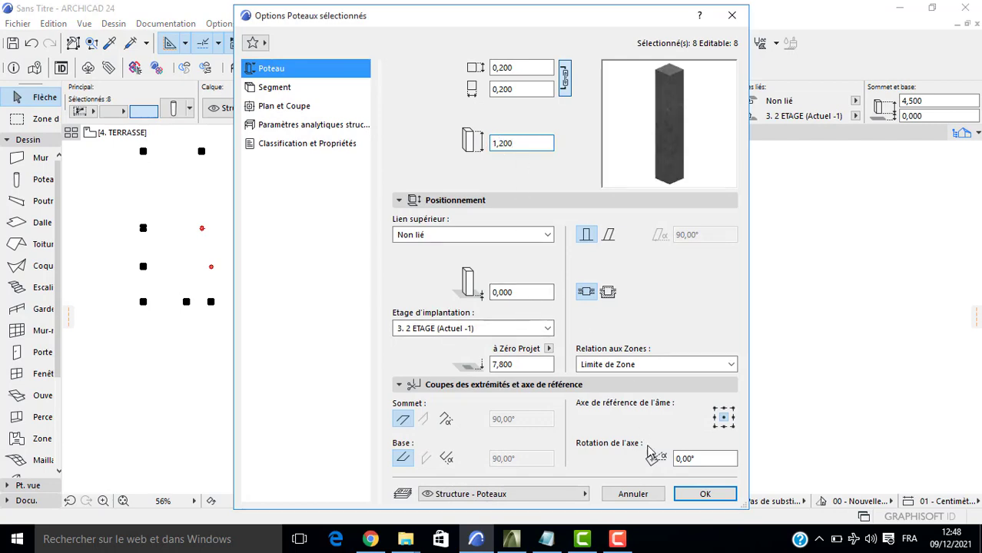
click(704, 494)
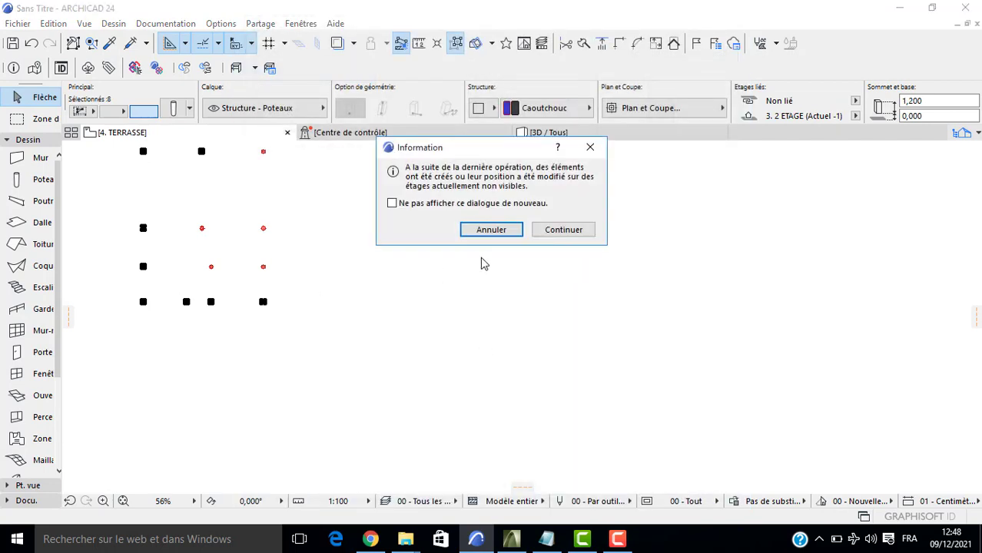
click(584, 232)
Set the height of the four columns at the middle right of 4. TERRASSE to 2,500 and accept the change on hidden storeys.
click(267, 221)
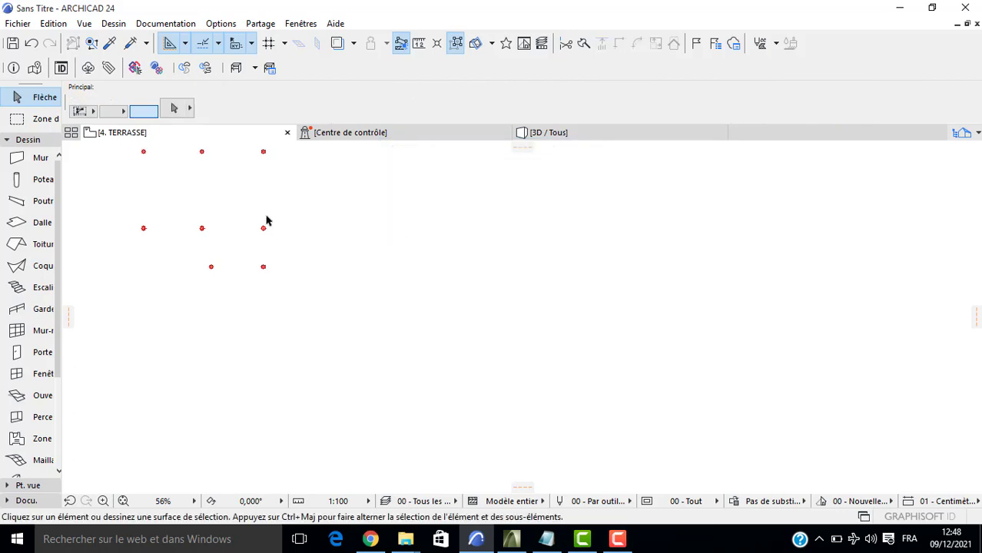
drag(277, 218, 196, 273)
click(187, 283)
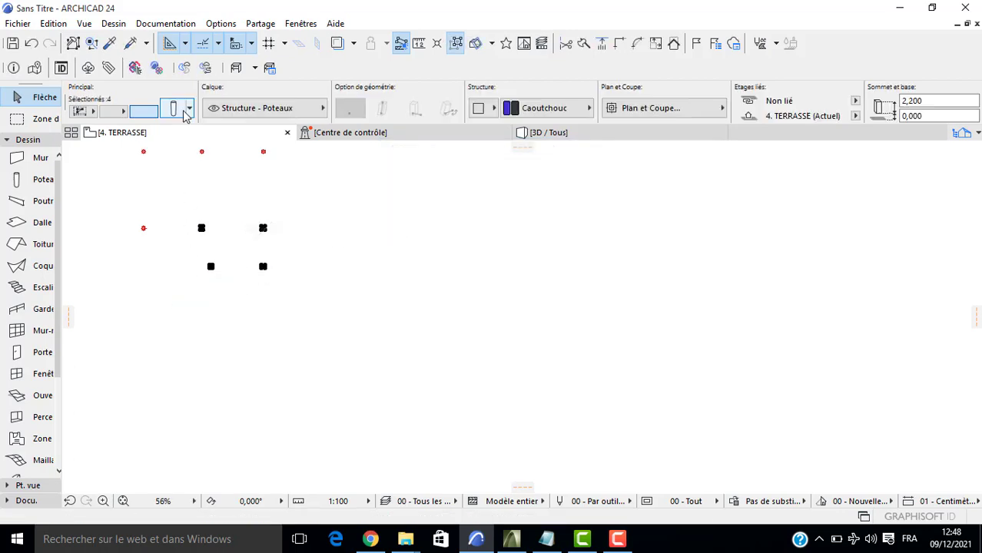
click(174, 109)
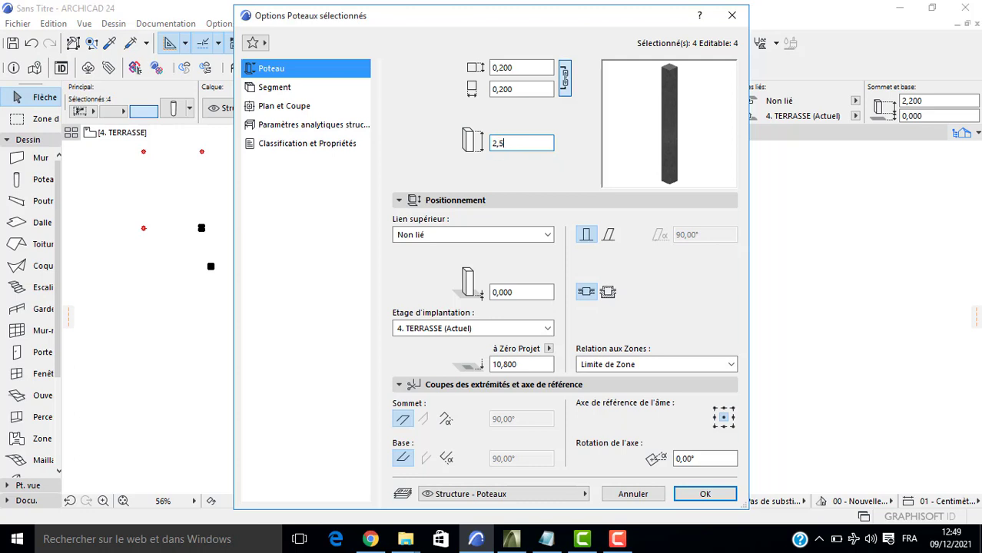
click(686, 494)
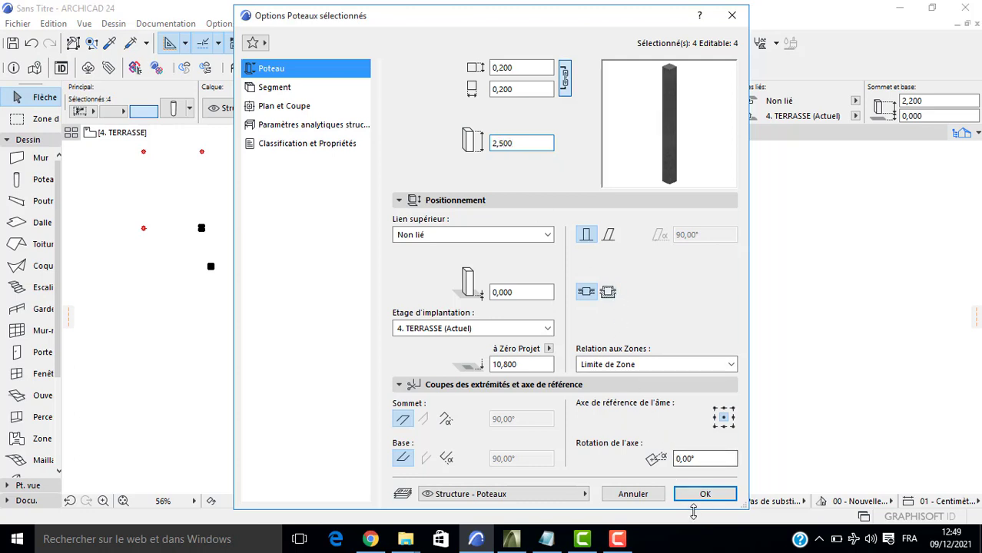
click(690, 496)
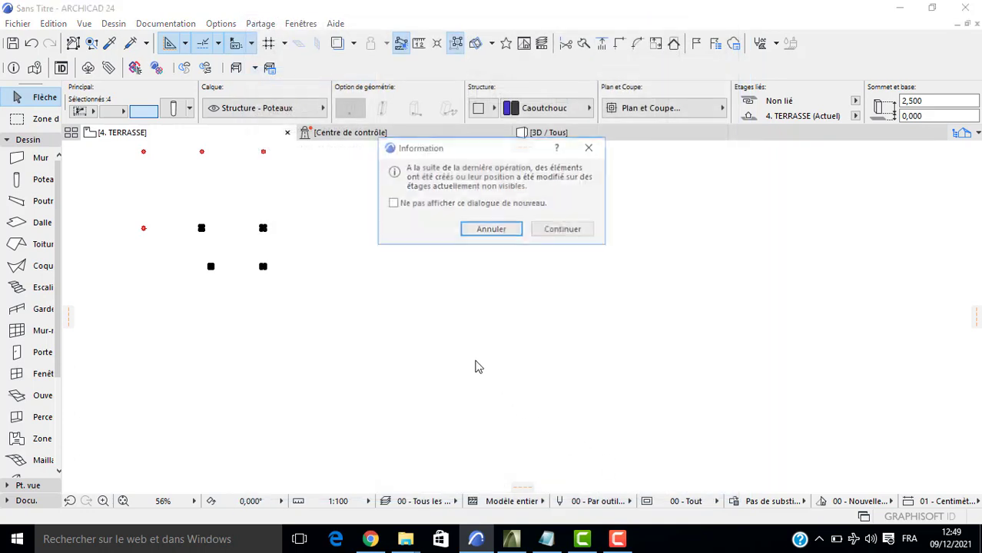
click(552, 233)
Delete the upper-right corner column on 4. TERRASSE and inspect the resulting structure in 3D.
middle_drag(278, 185, 271, 255)
key(Escape)
click(267, 251)
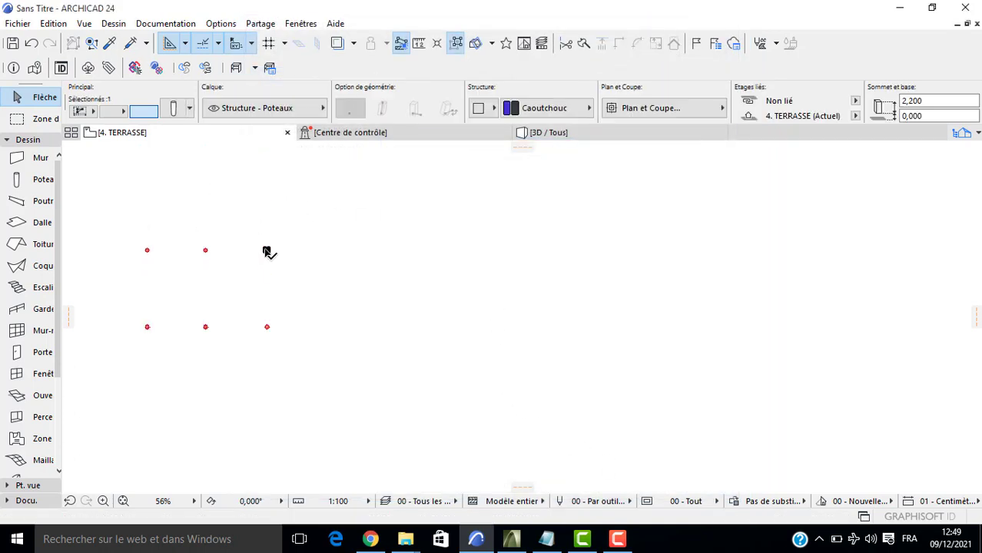
key(Delete)
click(592, 134)
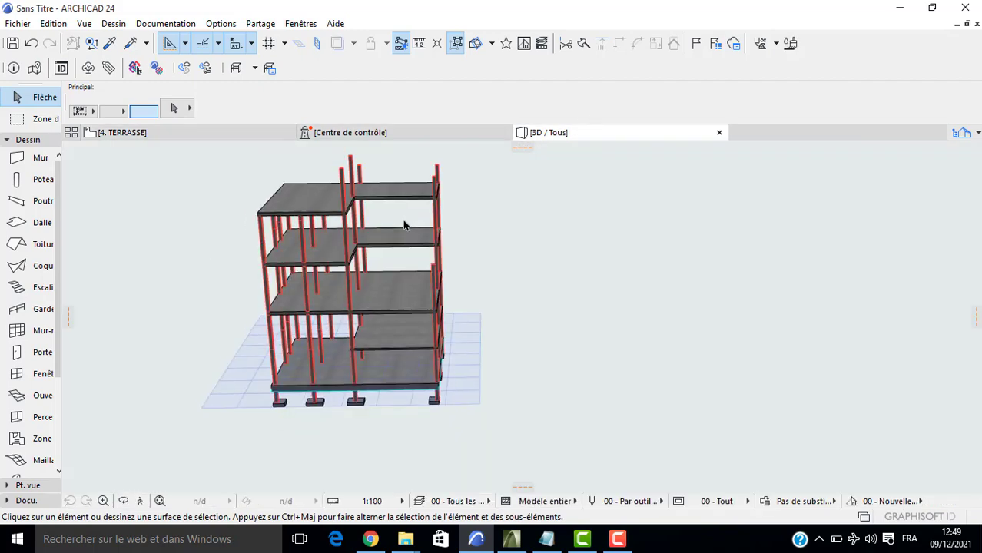
shift+middle_drag(498, 252, 230, 245)
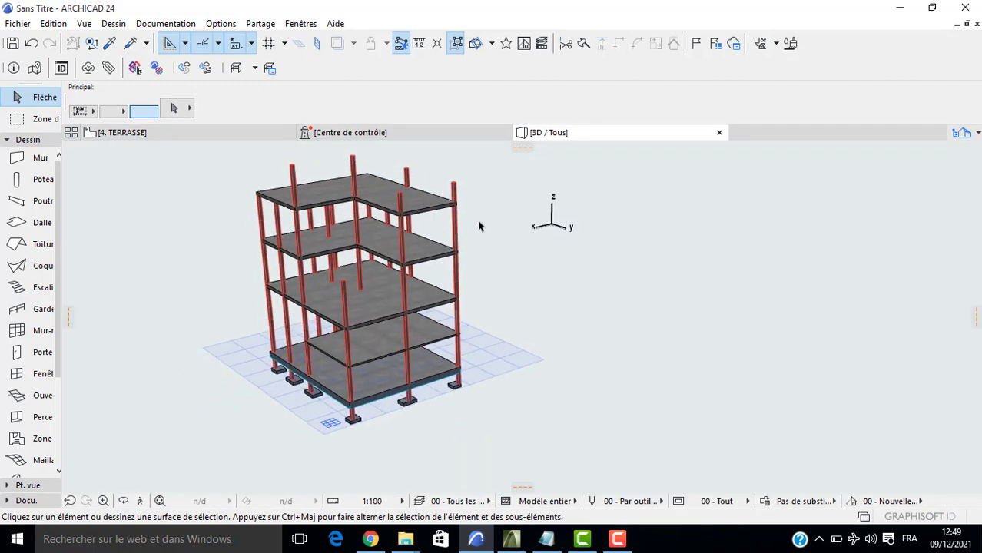
middle_drag(484, 224, 208, 306)
scroll(213, 308, up, 3)
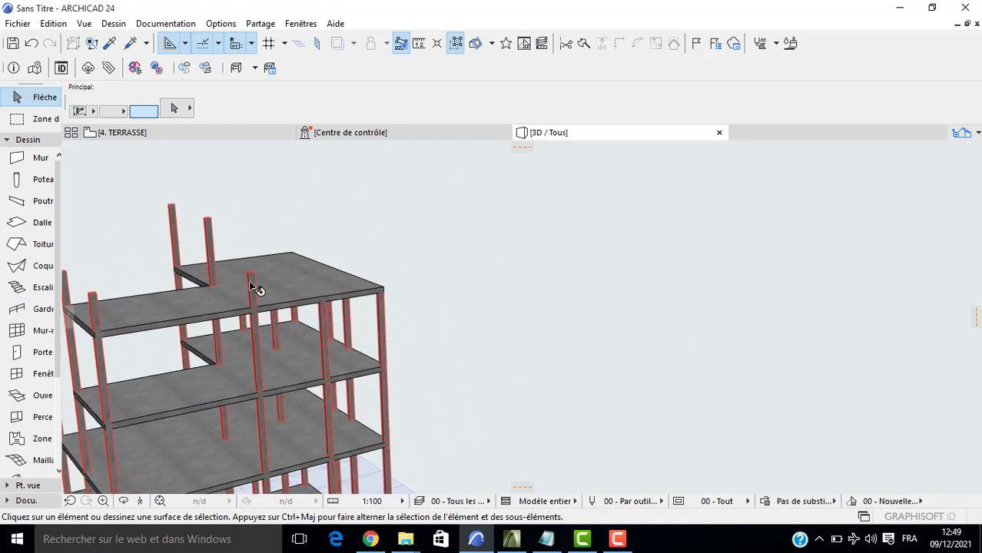
shift+middle_drag(478, 318, 420, 275)
scroll(418, 274, down, 2)
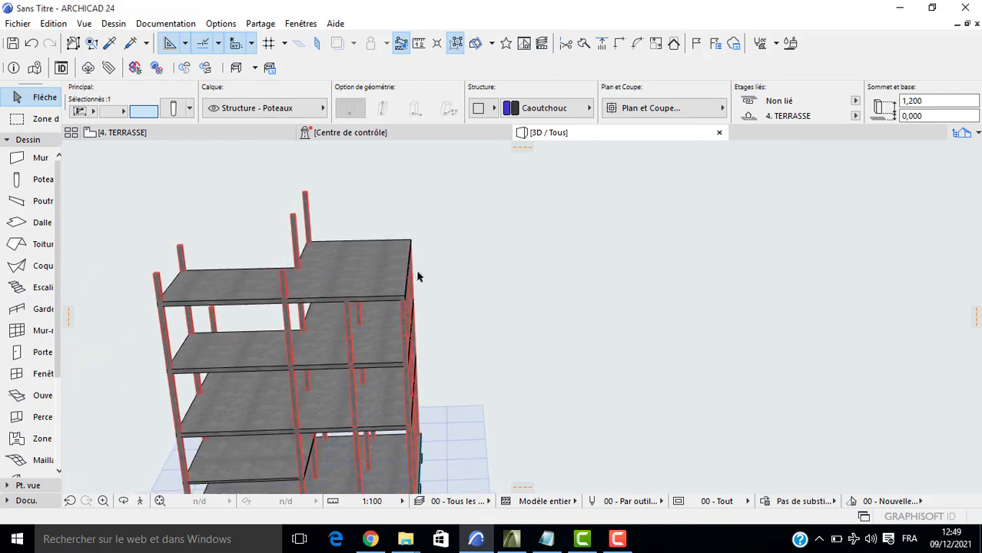
middle_drag(354, 306, 254, 332)
Open storey 0. Rez-de-chaussée and examine its column layout and the properties of the inner column below the slab outline.
key(F2)
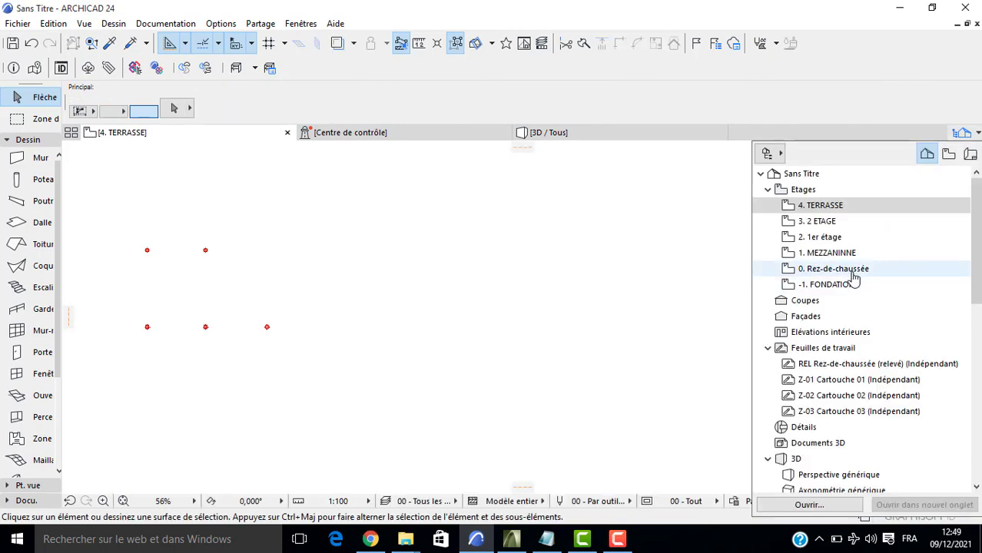
double_click(850, 269)
scroll(403, 278, down, 3)
middle_drag(313, 267, 232, 194)
scroll(204, 252, up, 1)
scroll(204, 253, up, 1)
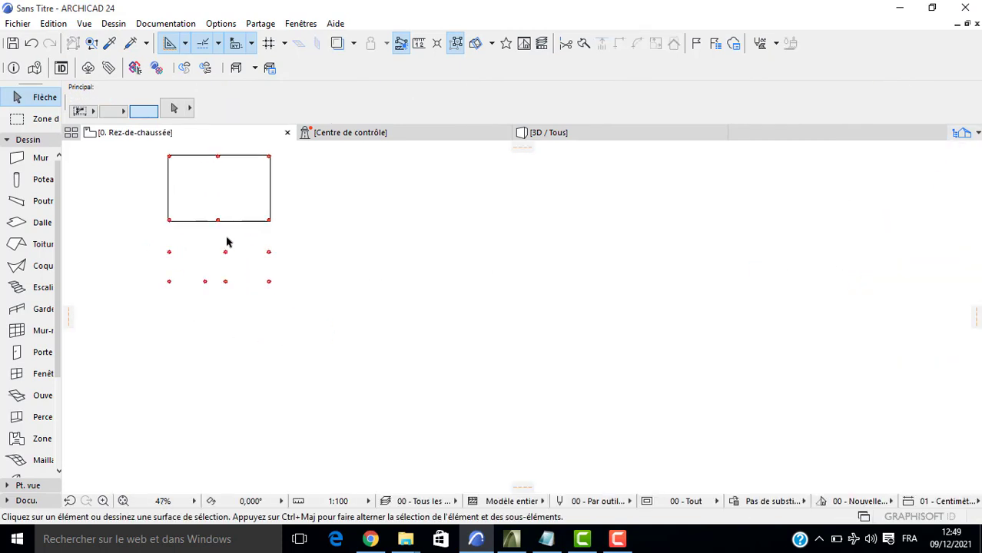
middle_drag(229, 239, 182, 254)
scroll(182, 254, up, 4)
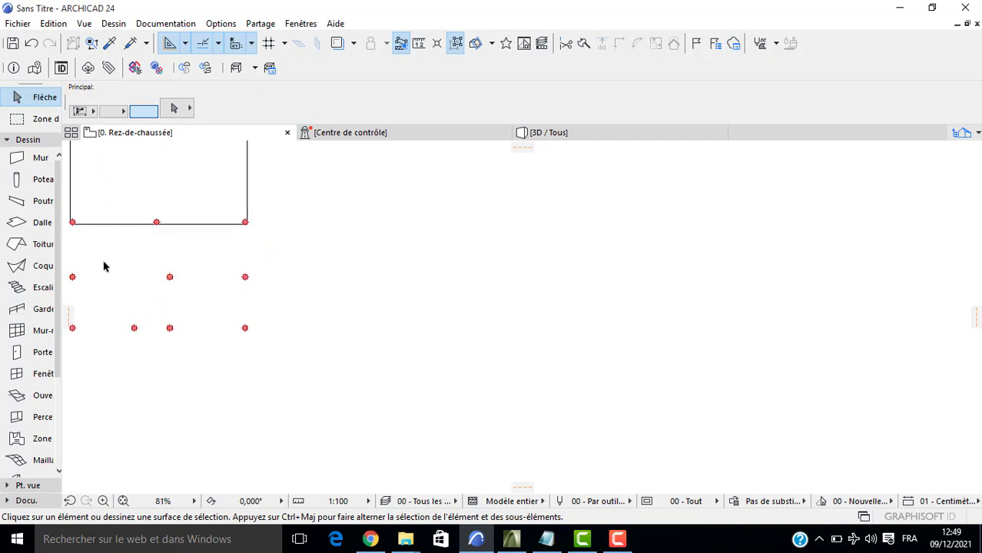
mouse_move(170, 278)
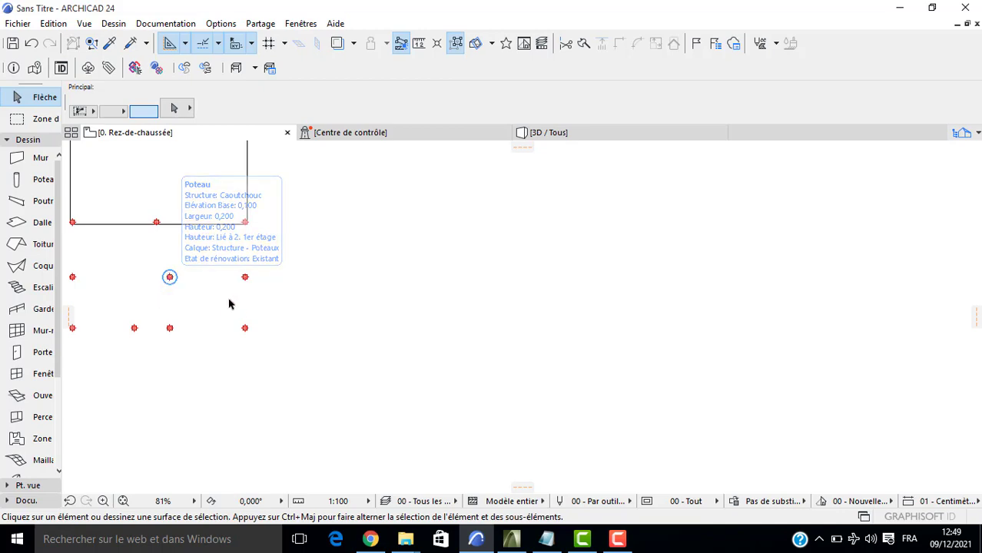
middle_drag(147, 239, 153, 297)
middle_drag(163, 254, 162, 246)
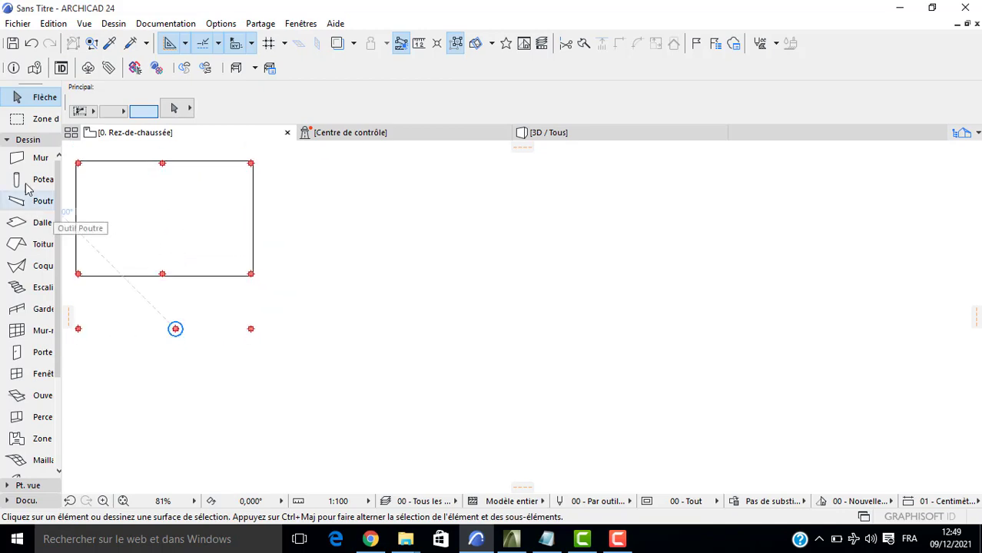
Set the wall defaults to a top link at 2. 1er étage, a top offset of -0,200 and a base offset of 0,000.
double_click(17, 158)
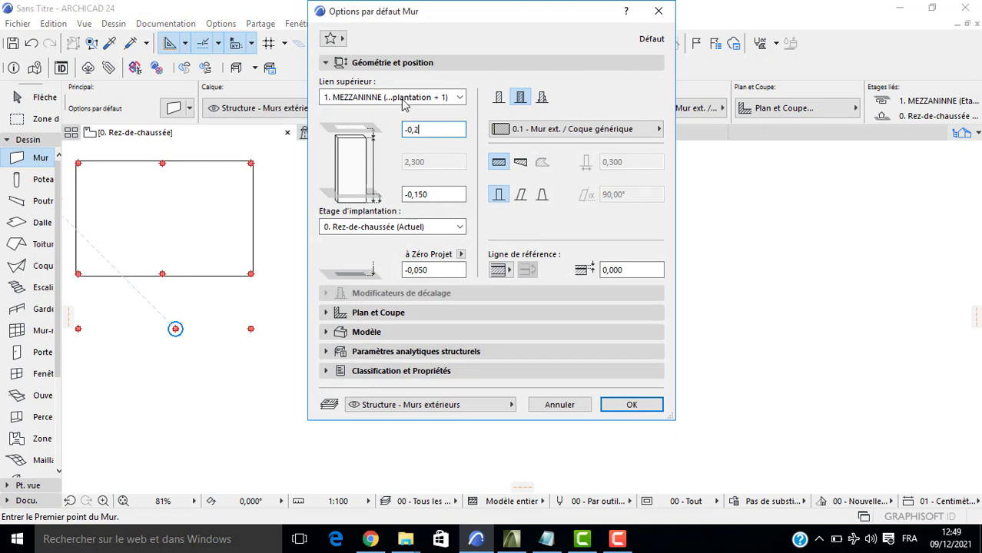
click(403, 100)
click(385, 123)
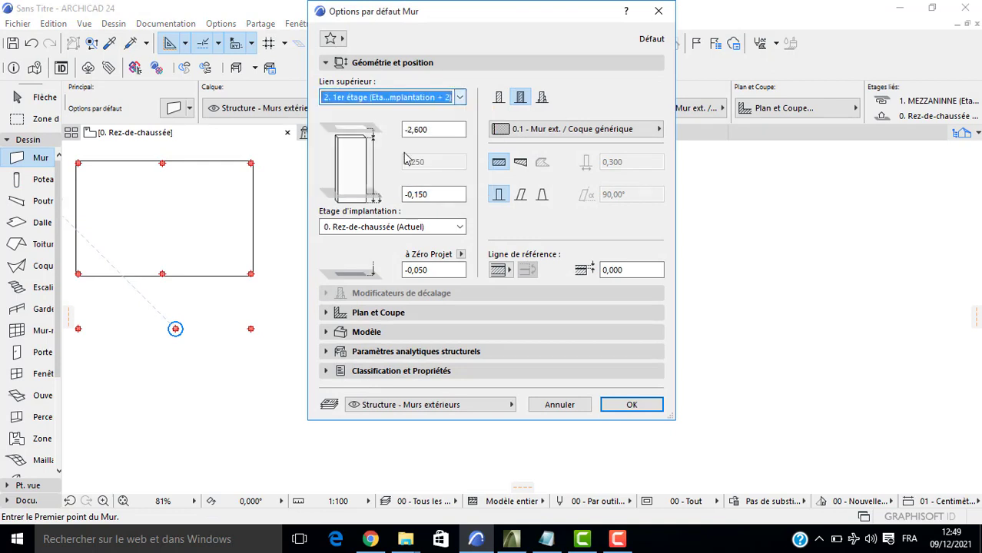
click(432, 194)
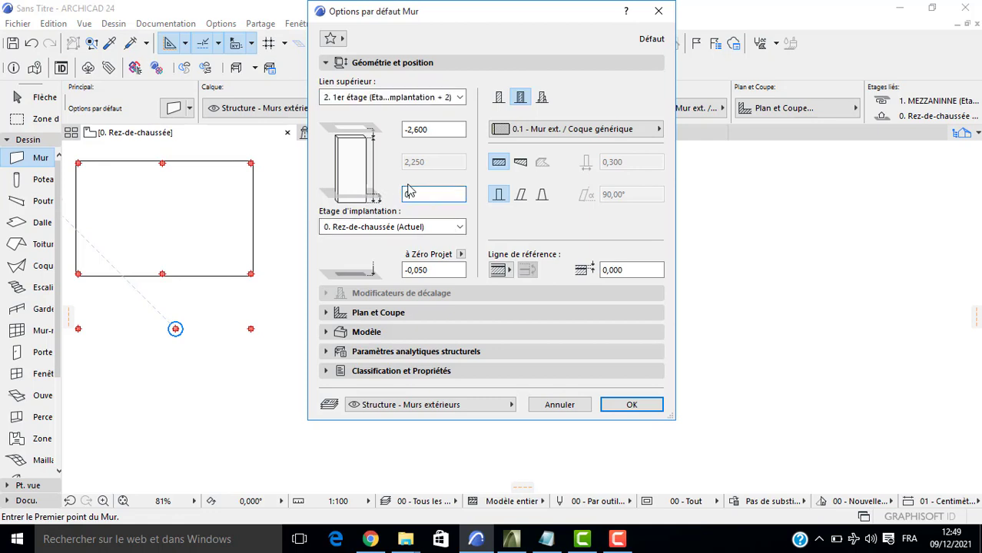
drag(433, 132, 411, 139)
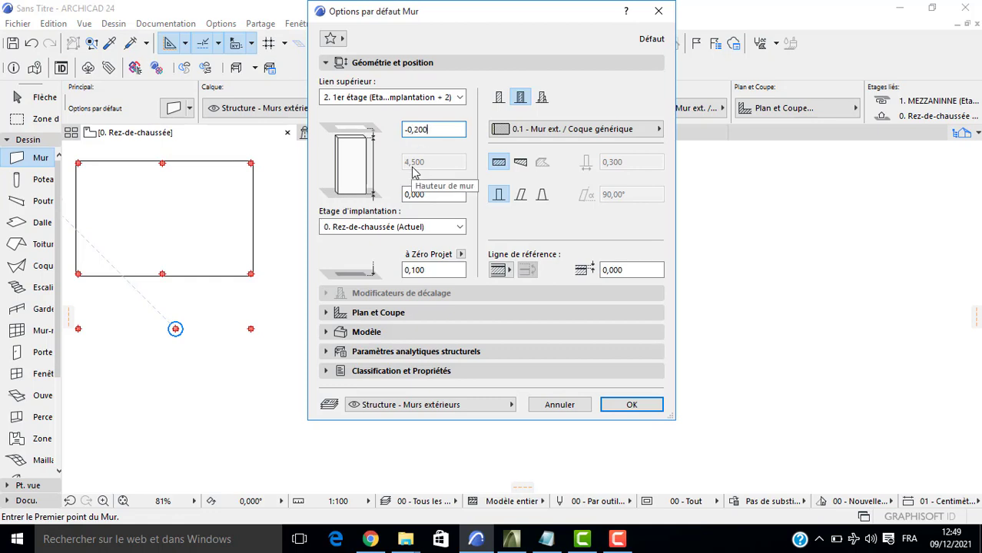
click(624, 405)
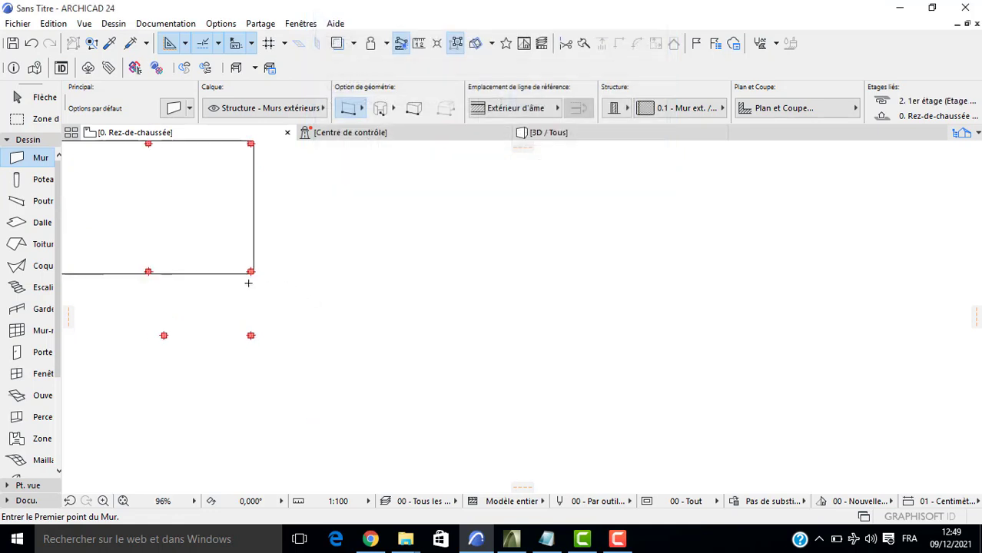
Draw a wall from the slab outline's lower-right corner to the column below, using a basic Bois aggloméré 2 structure and adjusted thickness.
scroll(248, 283, up, 2)
click(252, 268)
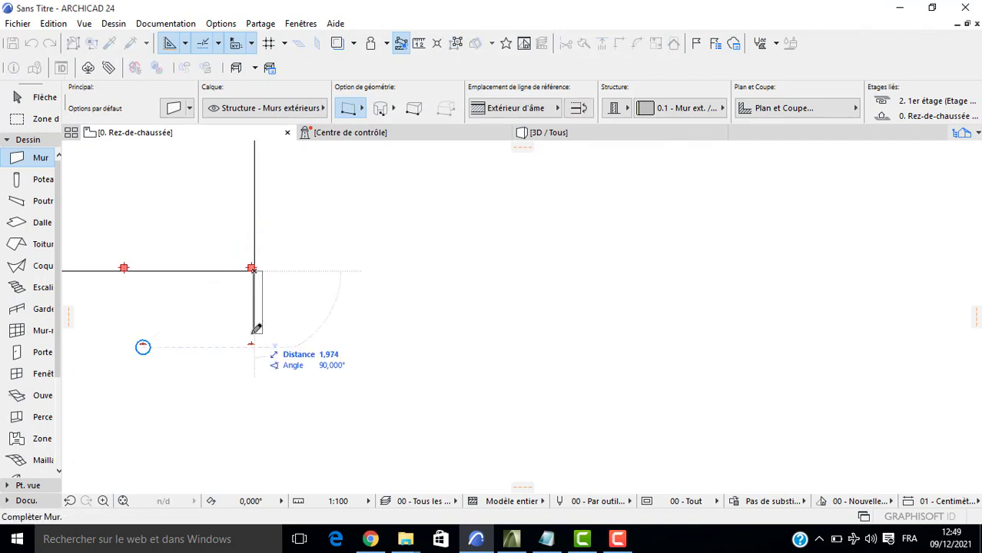
middle_drag(256, 336, 250, 277)
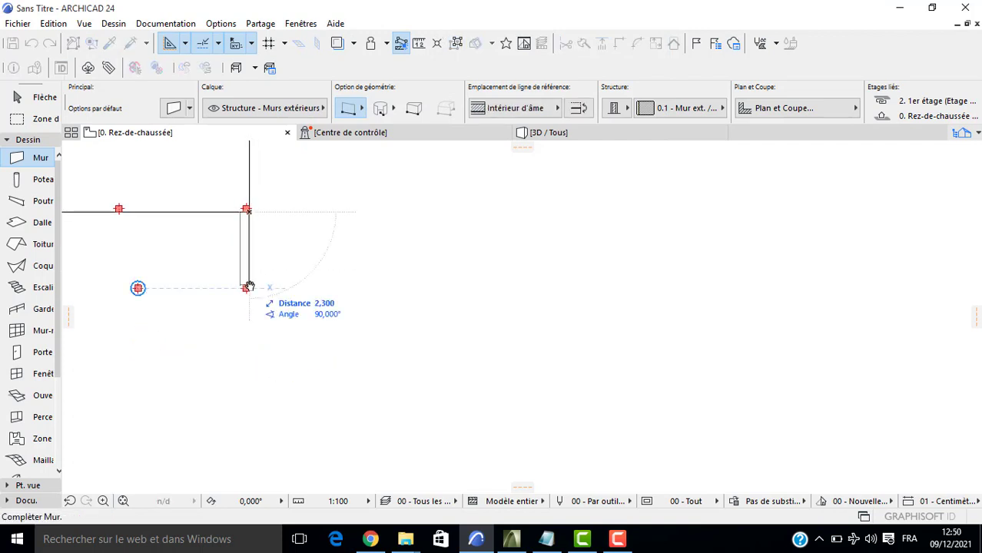
click(170, 111)
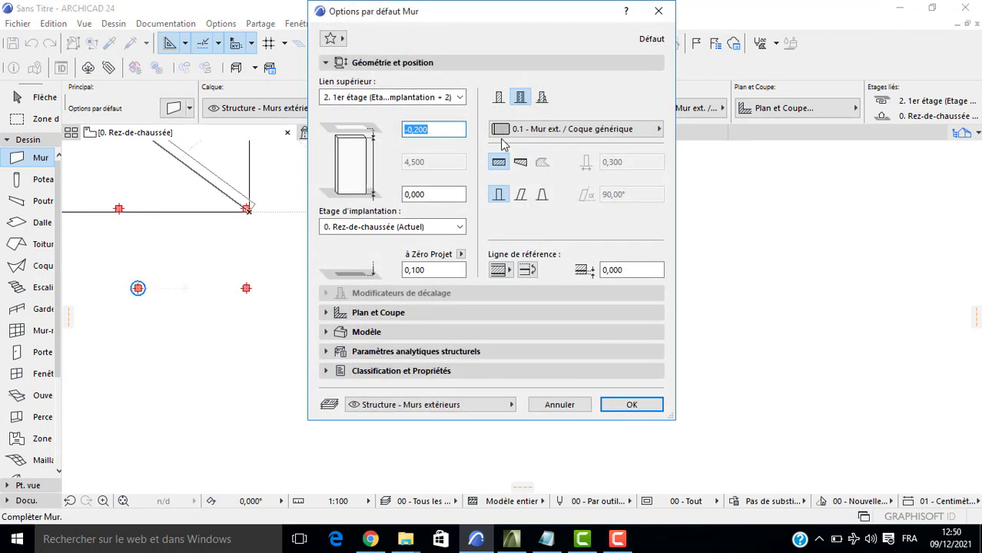
click(498, 98)
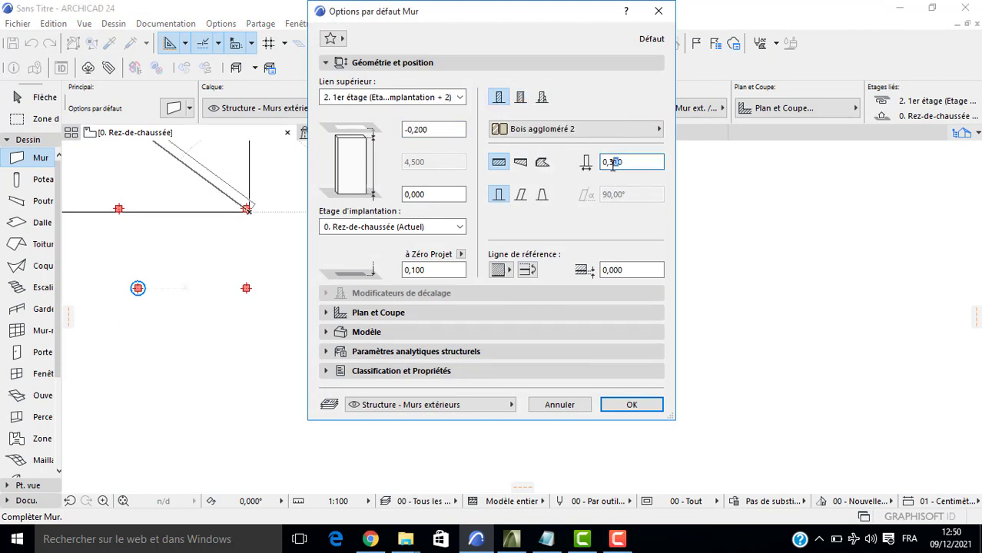
key(Return)
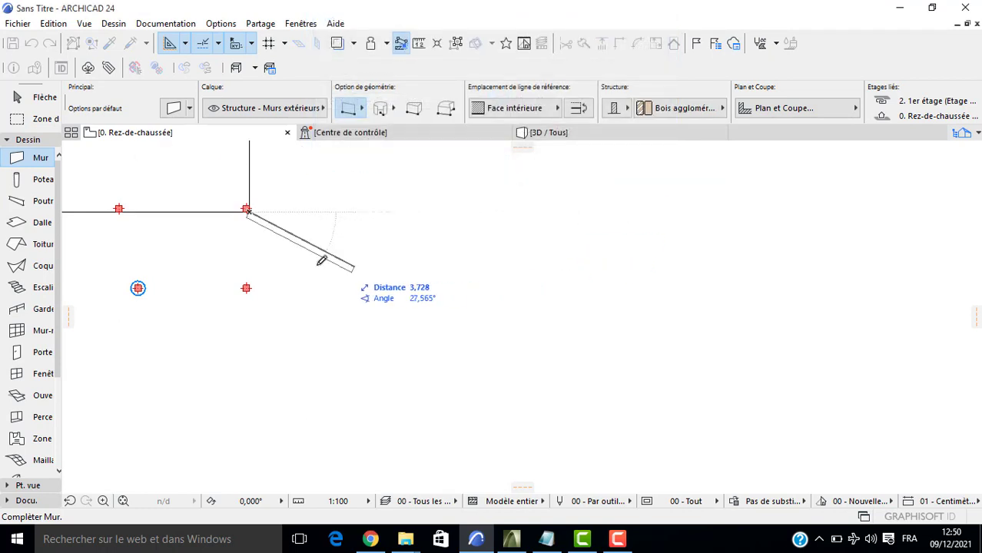
click(248, 284)
scroll(188, 270, down, 2)
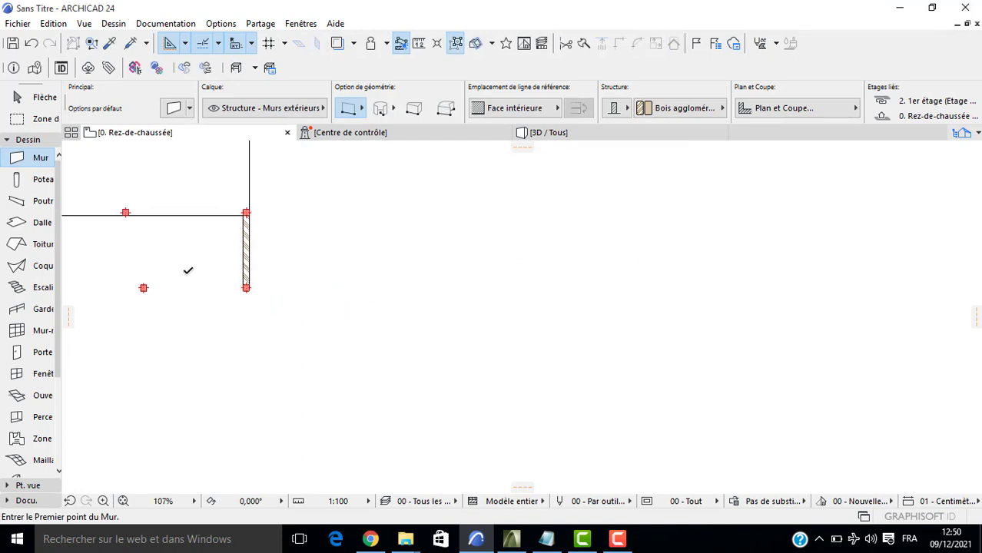
Draw two walls down the plan's left side, from the slab outline's lower-left corner through the intermediate column to the bottom-left column.
middle_drag(73, 261, 153, 254)
scroll(152, 245, up, 2)
scroll(185, 213, up, 2)
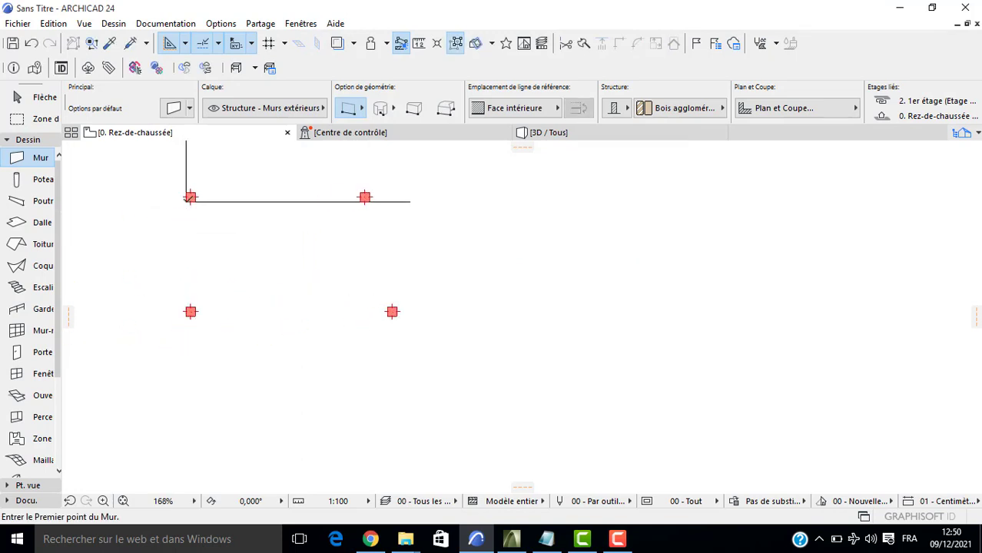
click(189, 198)
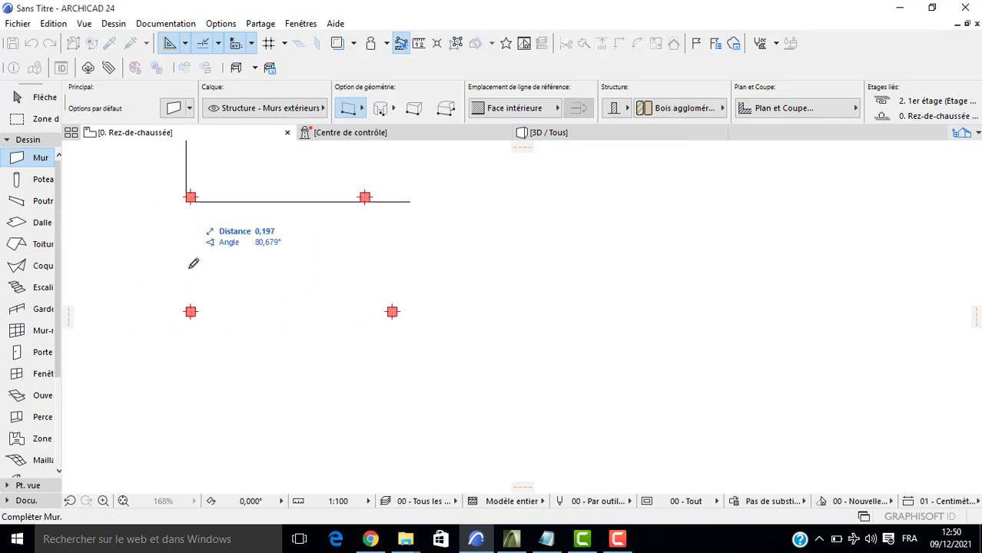
click(190, 311)
scroll(188, 311, down, 1)
middle_drag(188, 311, 146, 215)
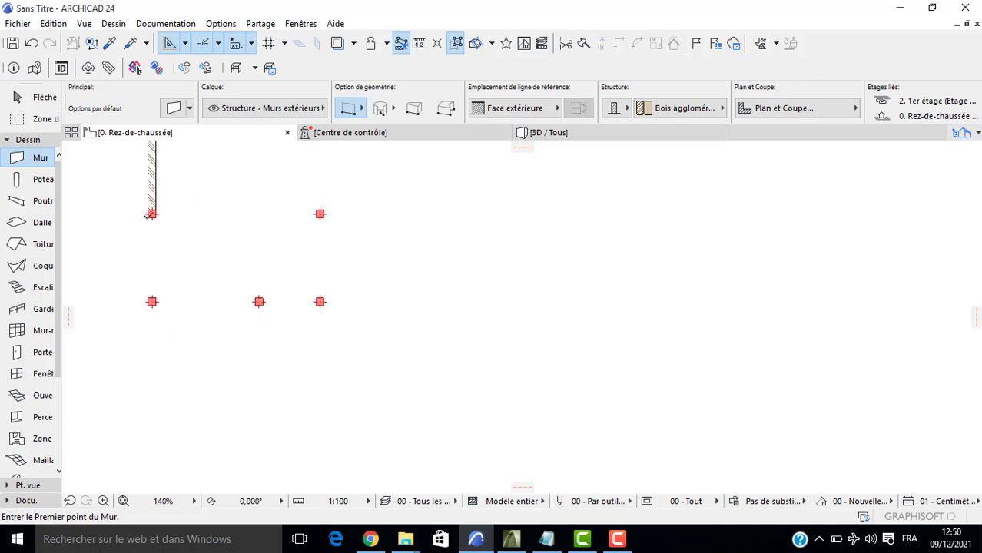
click(151, 214)
click(152, 301)
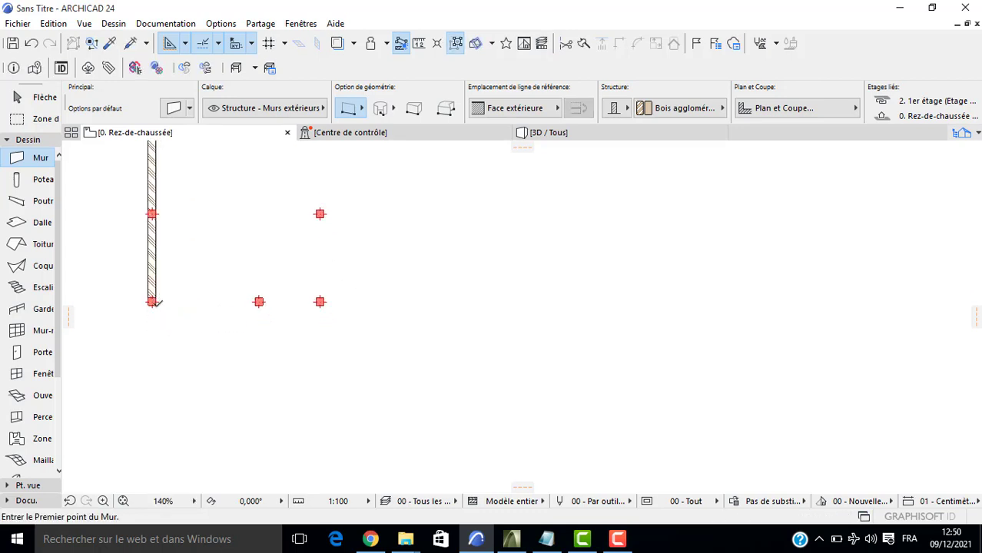
Draw walls column to column along the bottom row to the bottom-right corner, plus one up the right side to the next column.
click(151, 302)
click(259, 302)
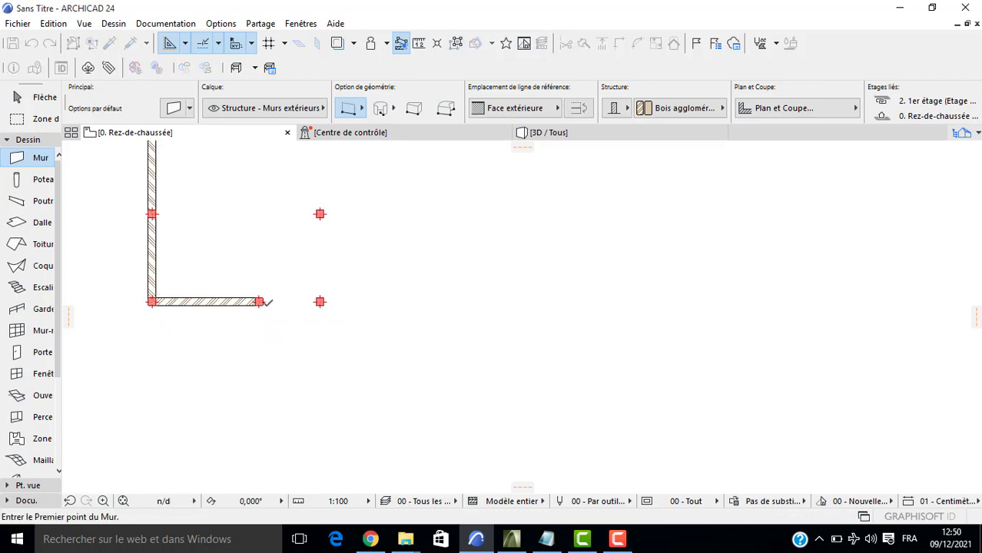
click(259, 301)
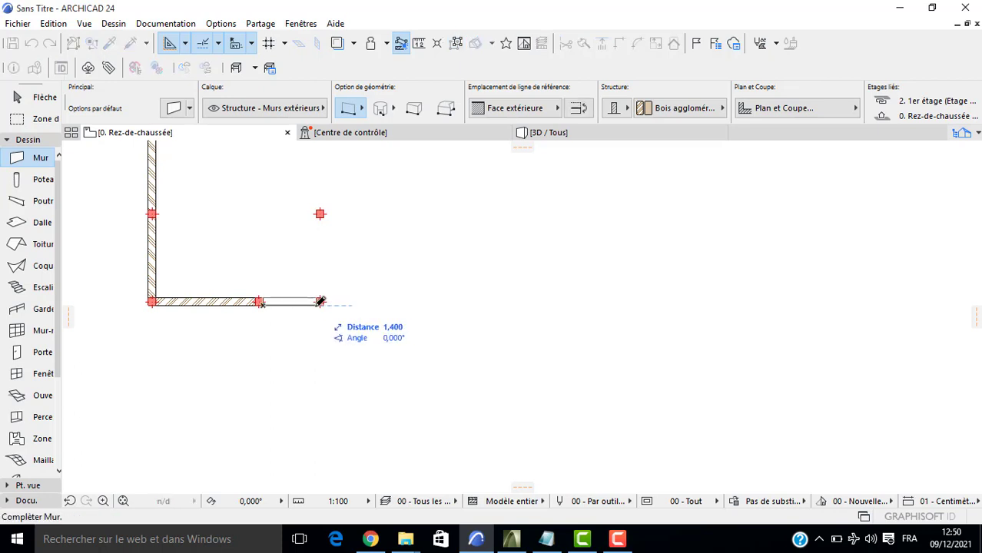
click(320, 301)
click(319, 301)
middle_drag(355, 296, 206, 262)
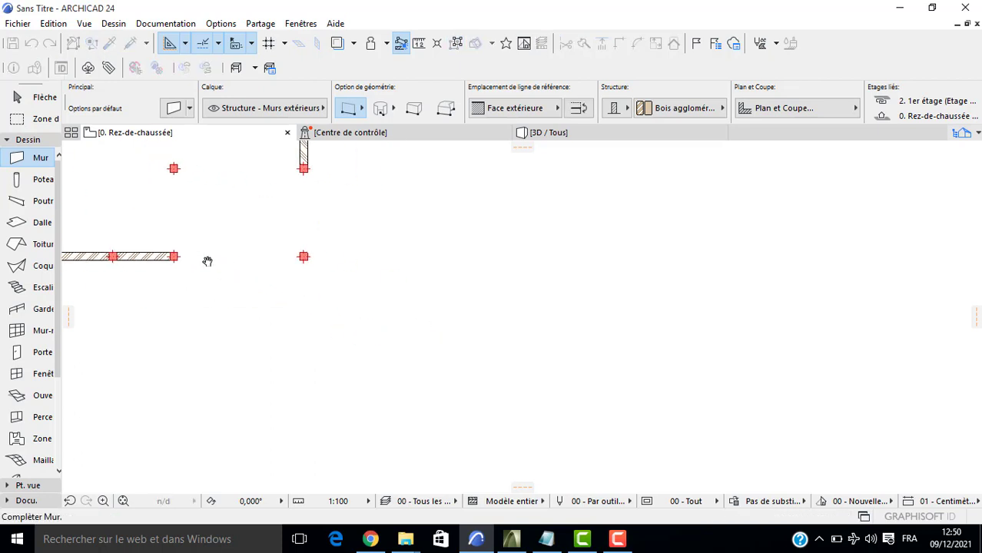
click(302, 257)
click(303, 257)
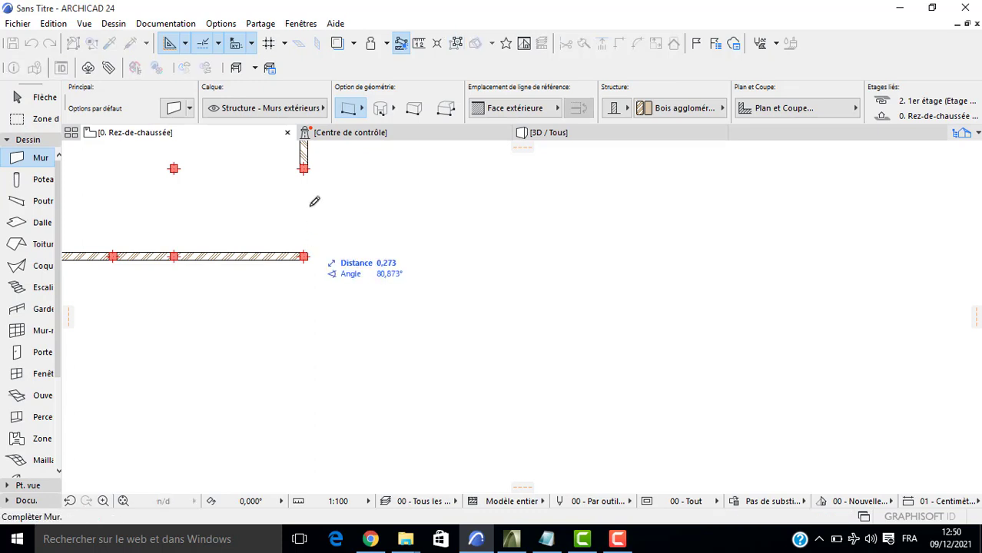
click(304, 168)
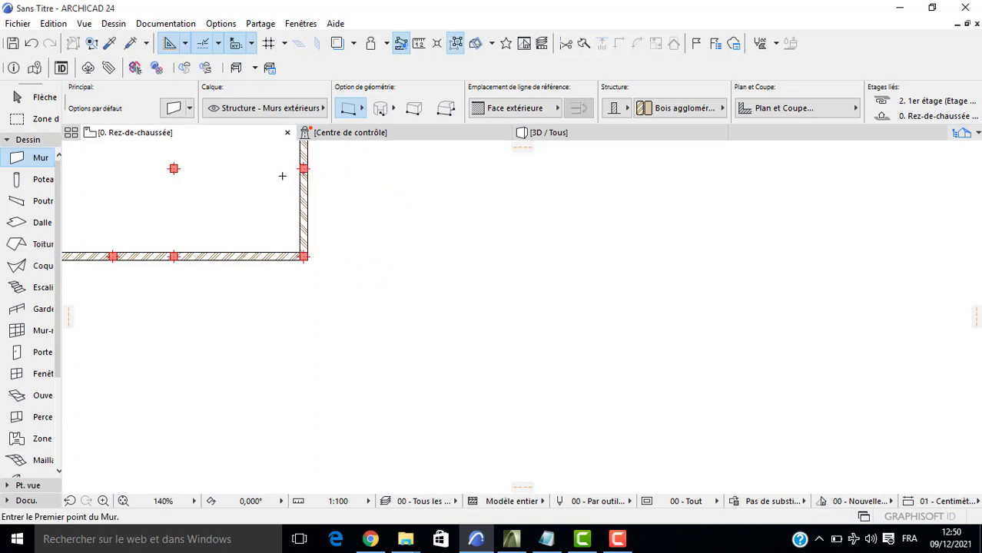
Set the wall defaults to a top link at 1. MEZZANINNE with a top offset of -0,100.
key(F3)
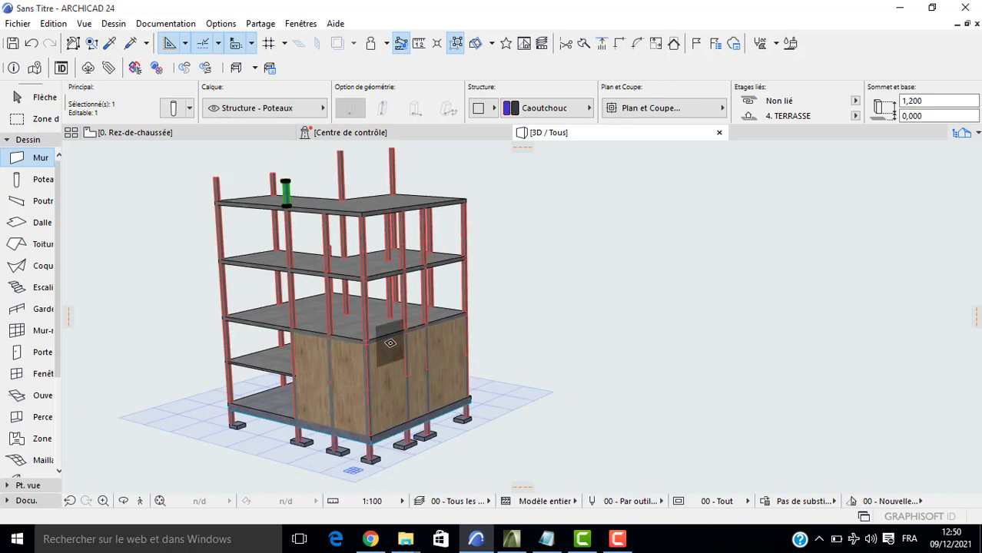
key(F2)
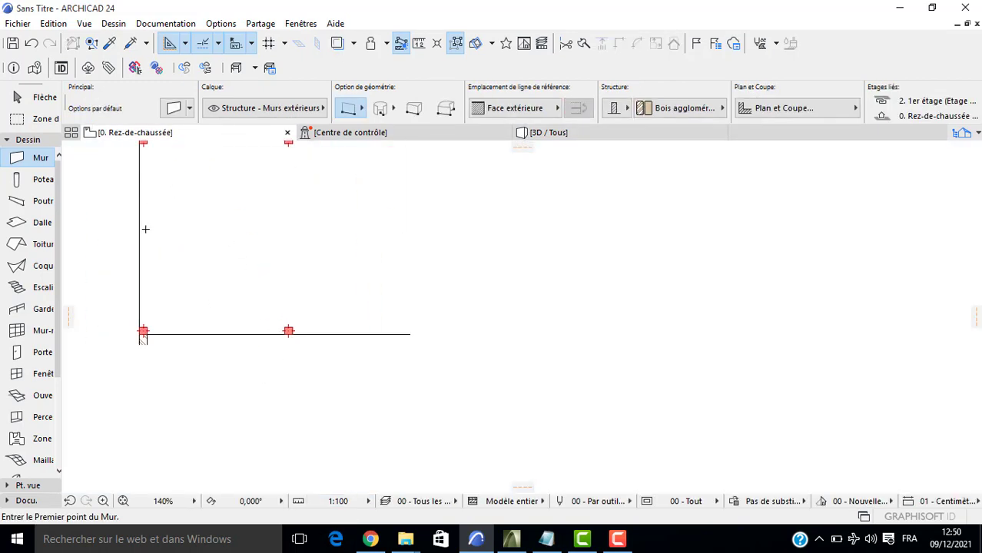
key(ctrl+t)
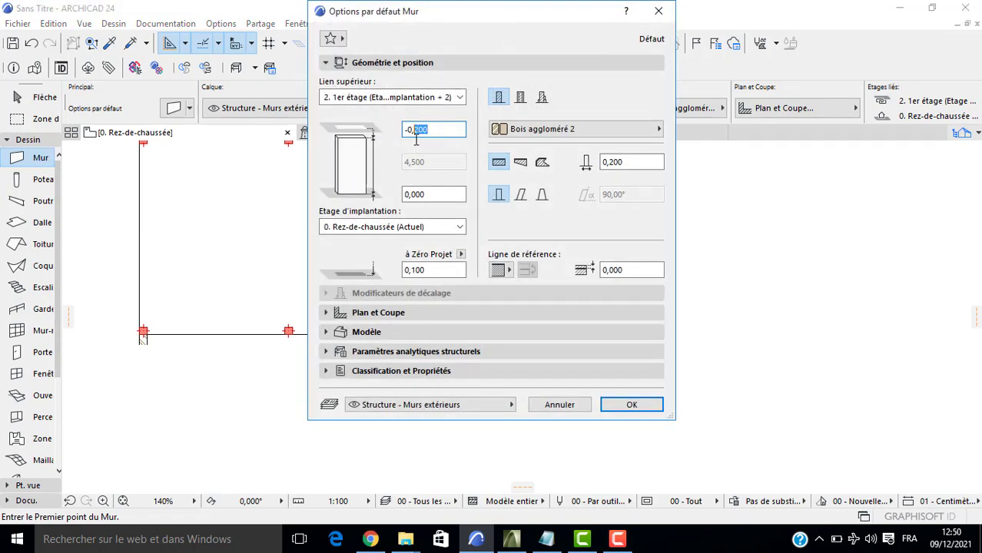
click(392, 97)
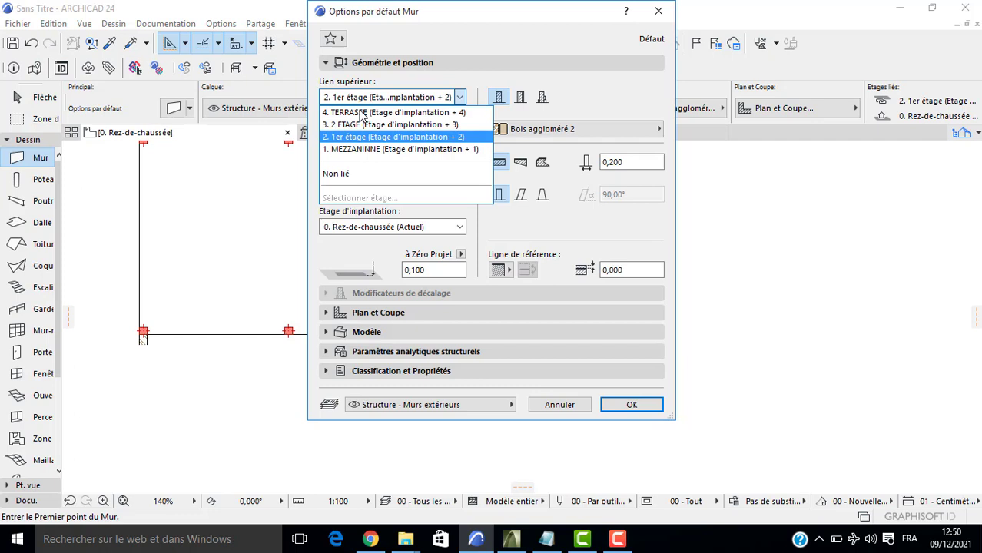
click(355, 152)
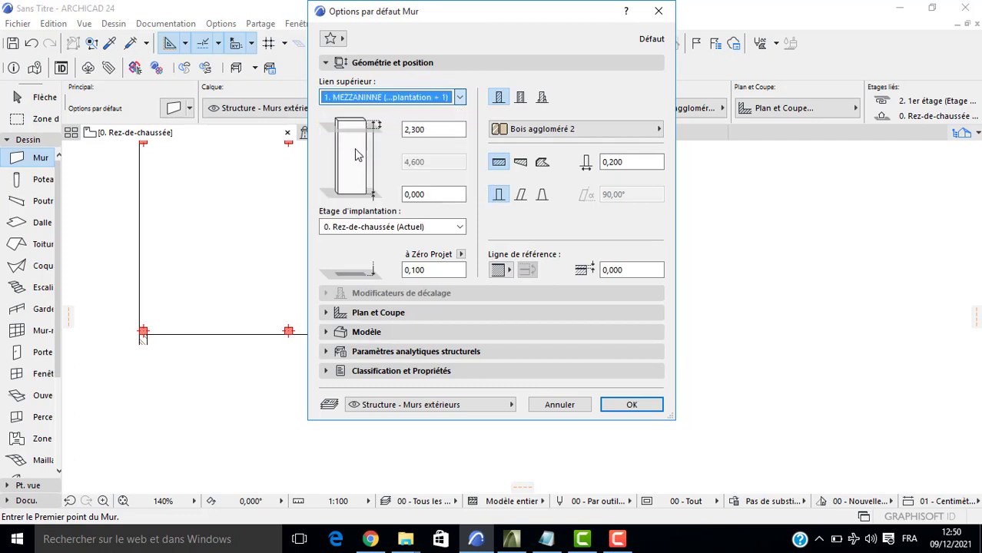
click(429, 130)
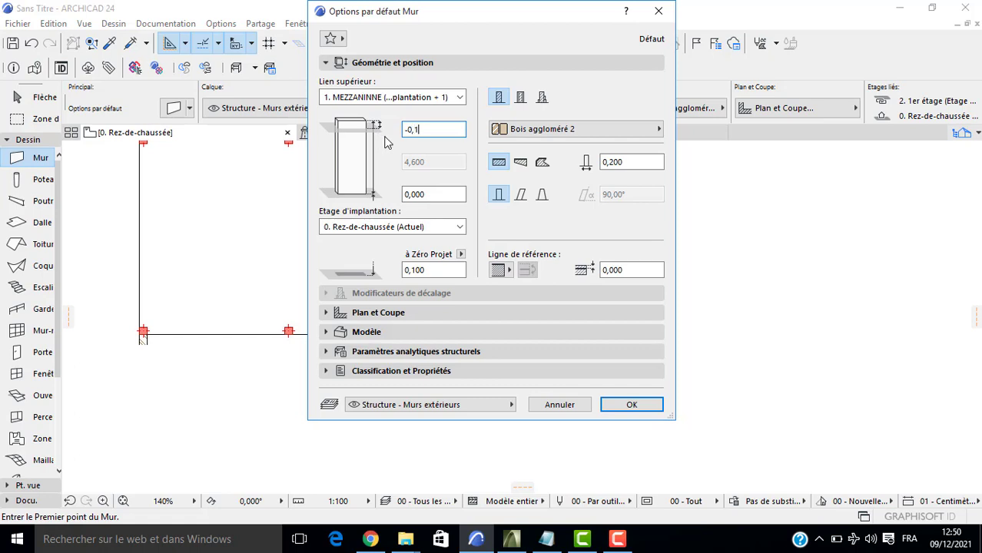
text(-0,100)
key(Return)
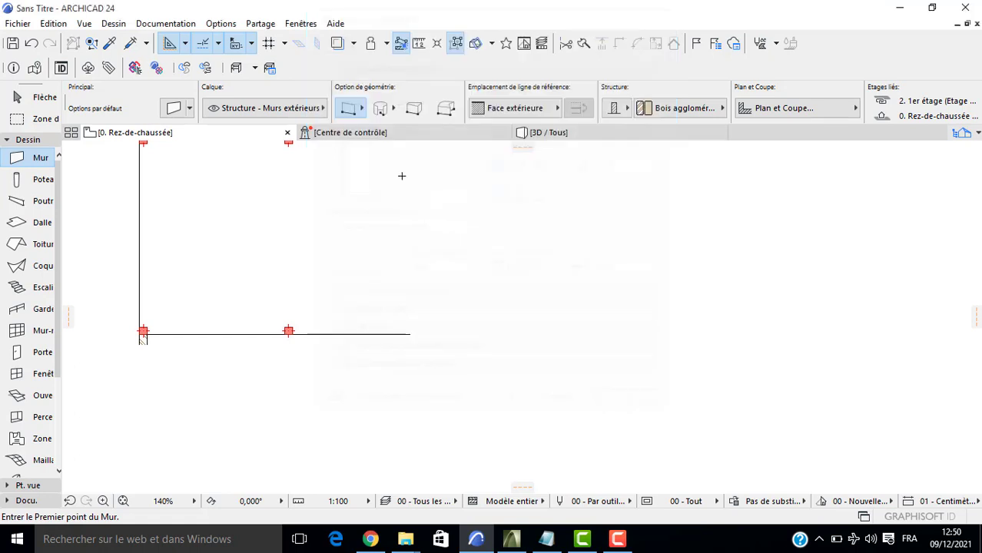
Draw two walls from the plan's upper-left corner column, one across to the neighbouring column and one down to the column where the left-side walls begin.
scroll(149, 256, up, 1)
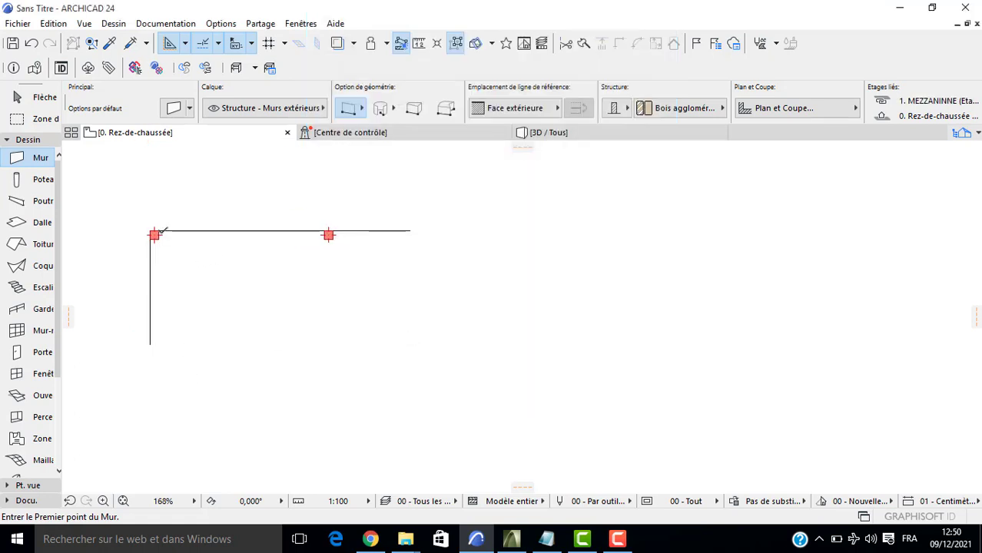
click(158, 230)
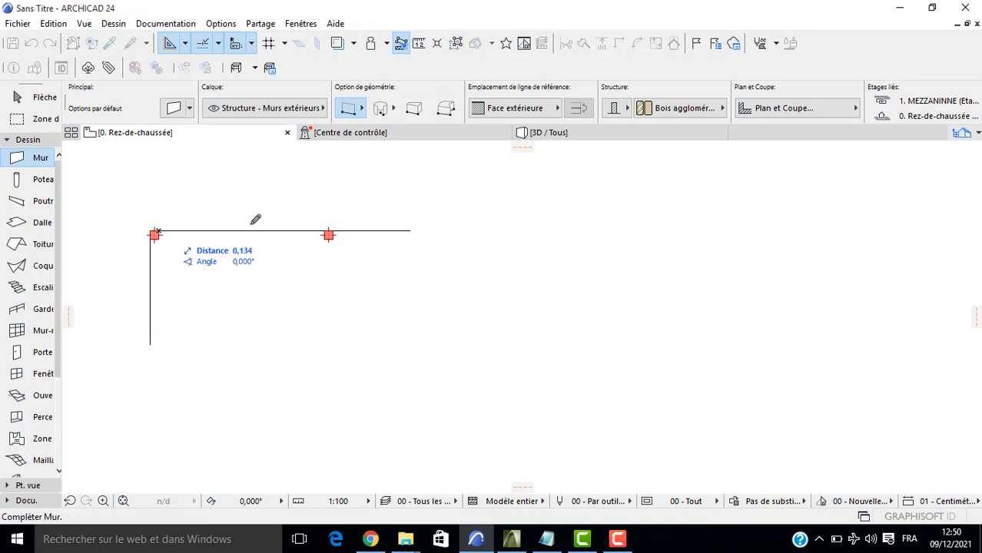
click(329, 233)
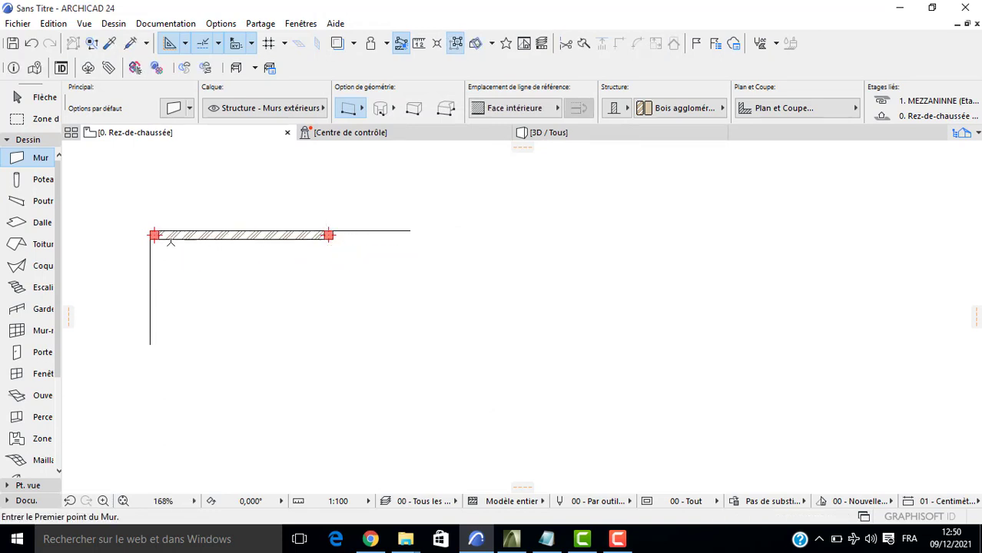
click(152, 235)
scroll(154, 307, down, 4)
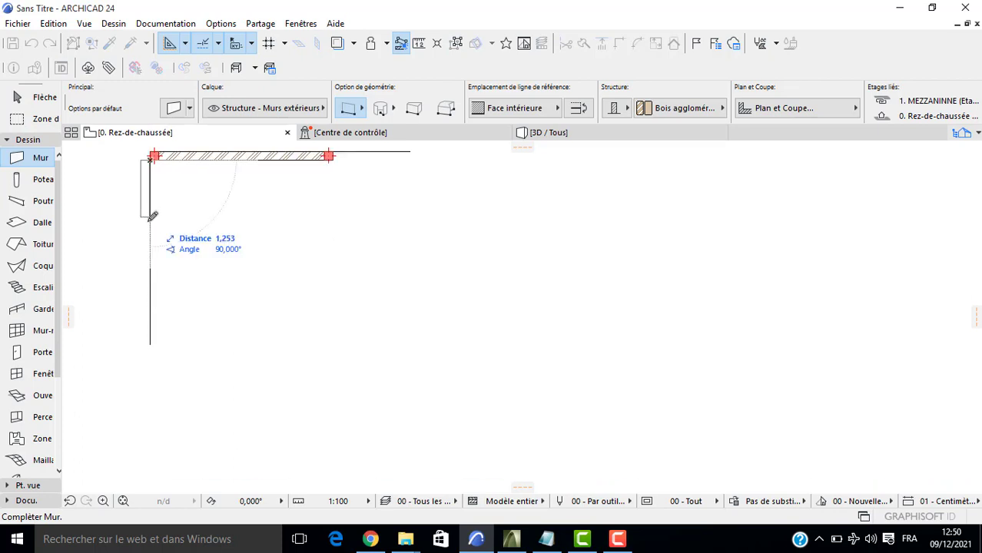
scroll(154, 208, up, 4)
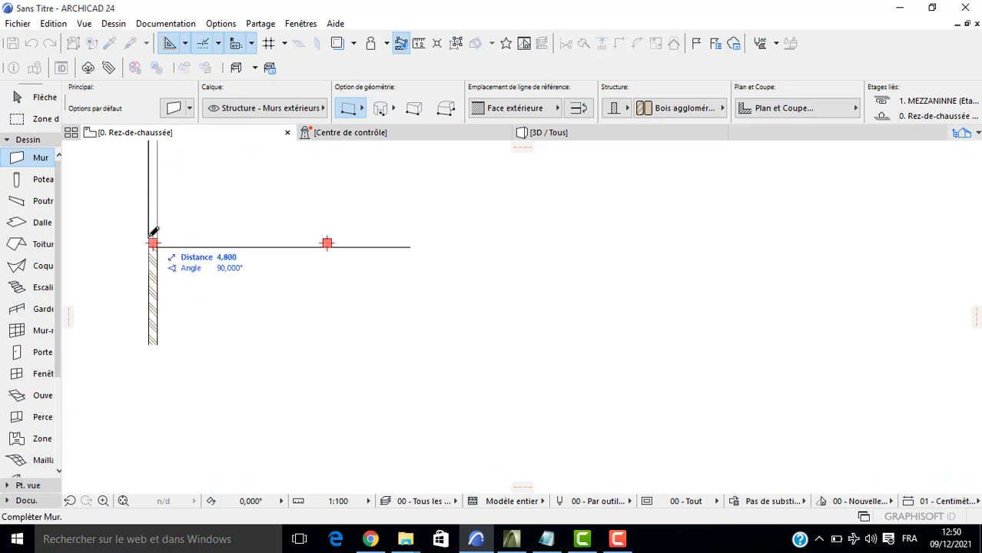
click(151, 234)
Examine the mezzanine-height walls on the building in the 3D view and leave the Wall tool.
key(F3)
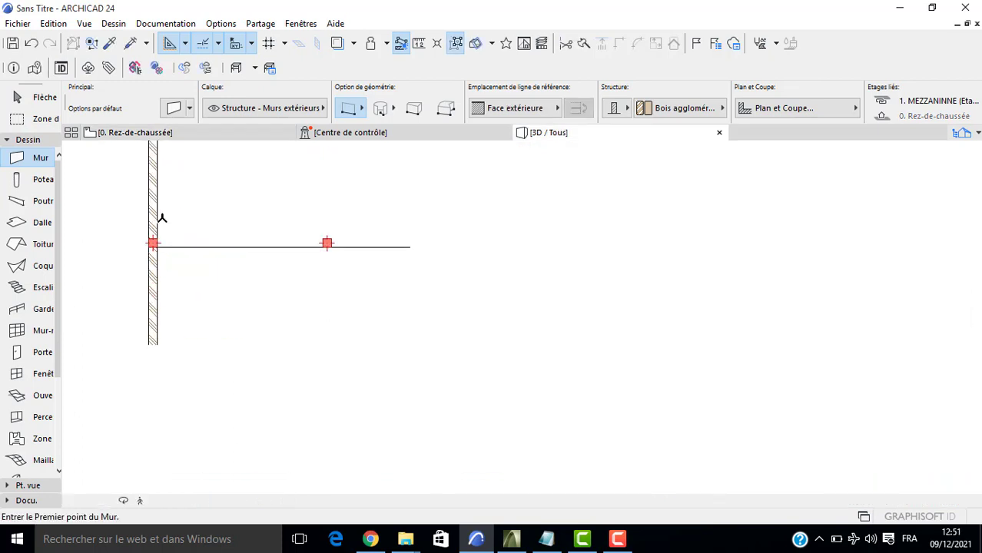
scroll(272, 408, up, 1)
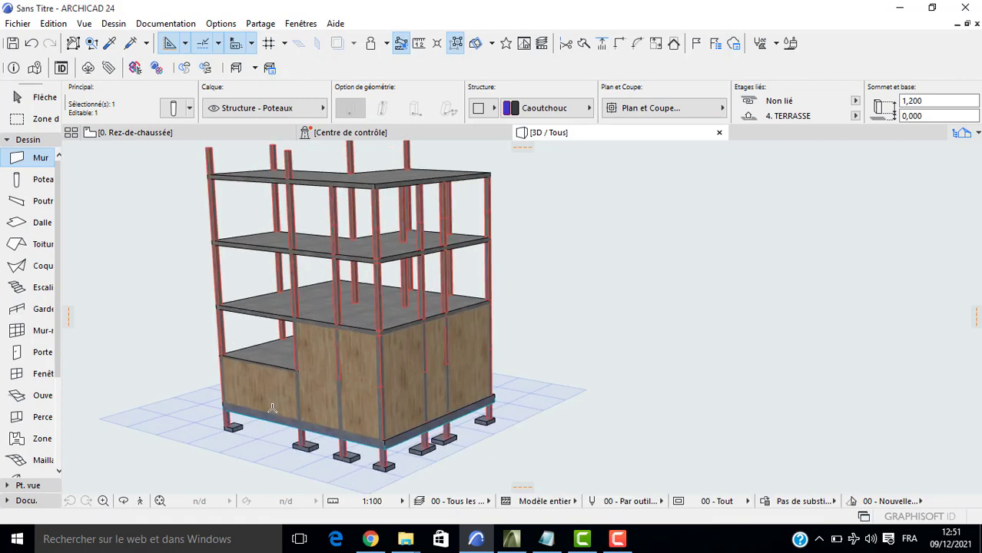
scroll(272, 408, up, 1)
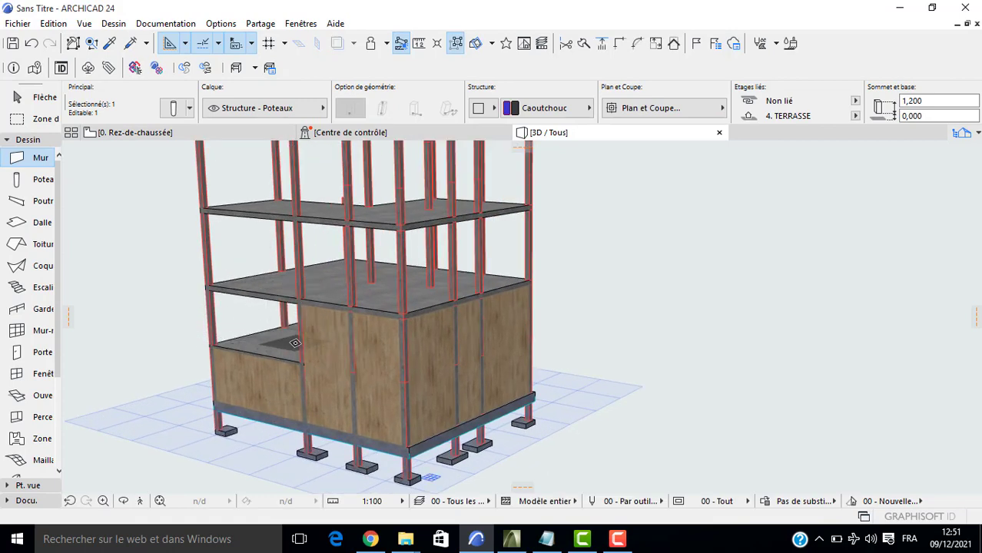
scroll(252, 309, down, 1)
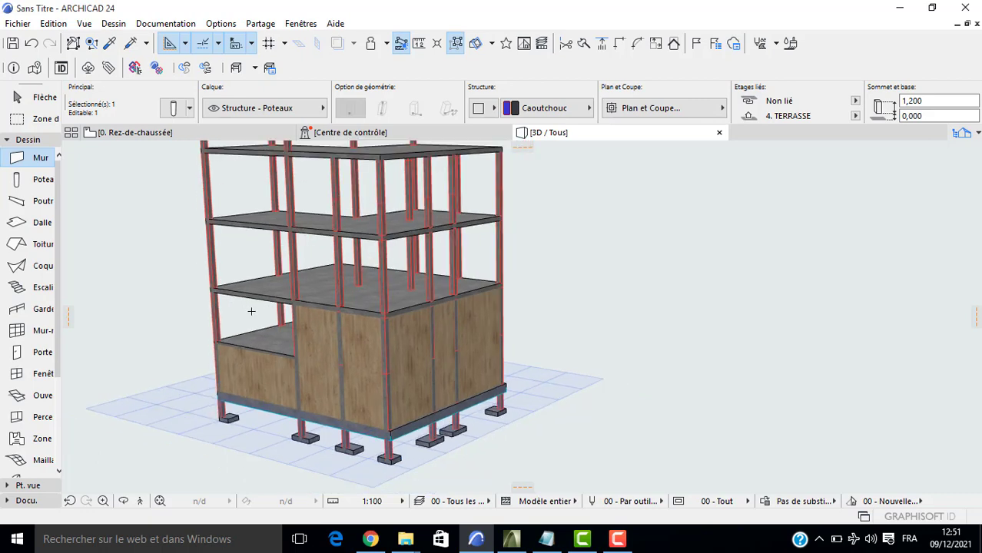
middle_drag(250, 310, 344, 327)
key(Escape)
key(Escape)
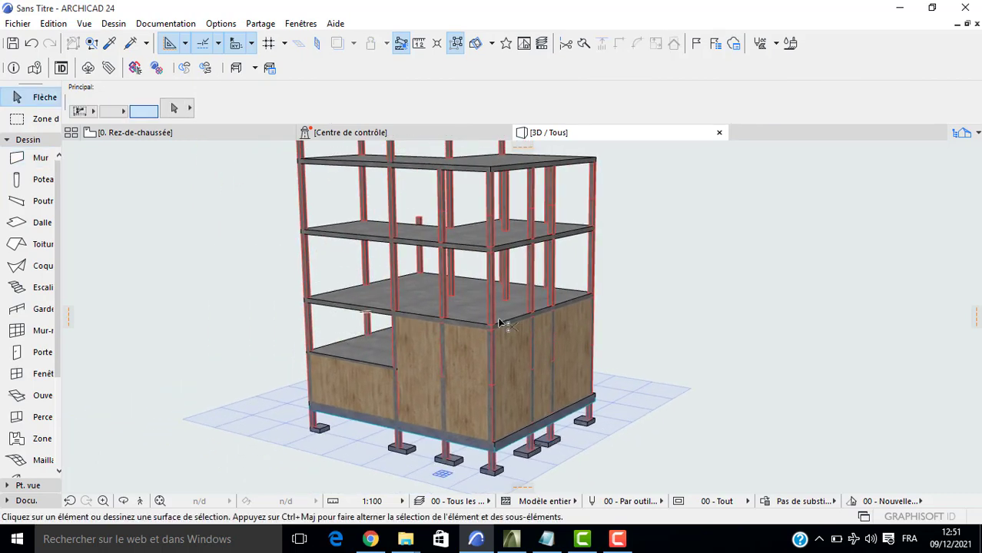
Select all elements of the model and open the NE-01 Volumes et surfaces par étage schedule.
key(ctrl+a)
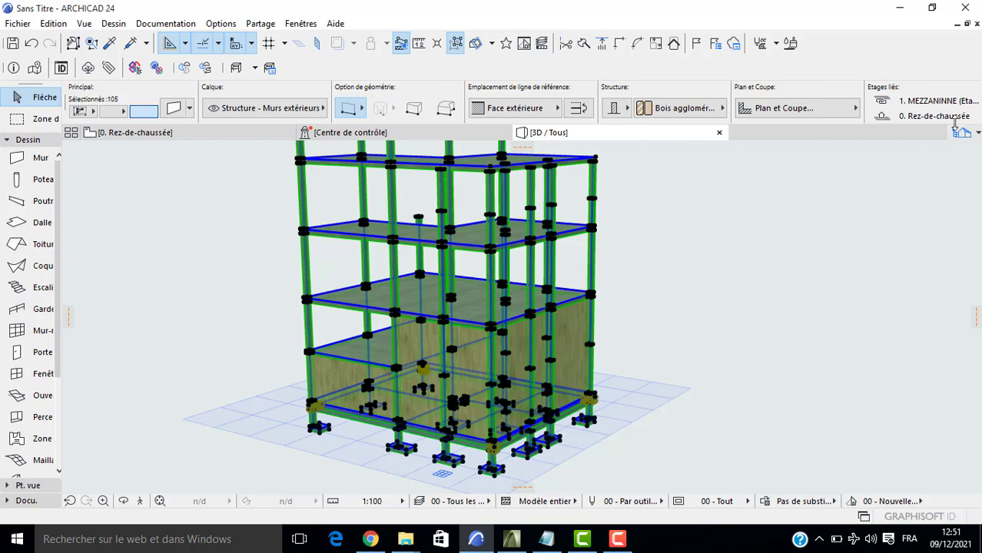
click(978, 134)
scroll(868, 373, down, 10)
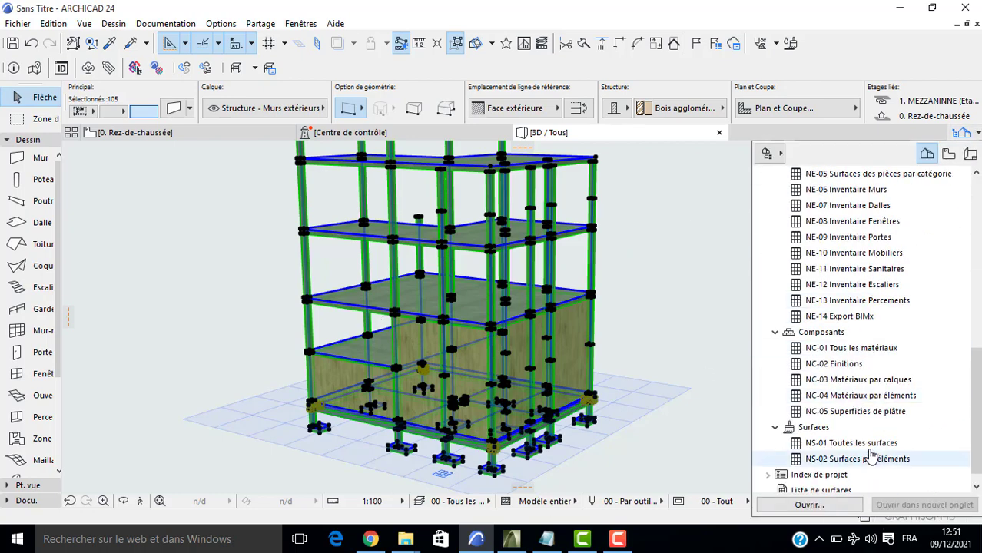
scroll(836, 455, down, 1)
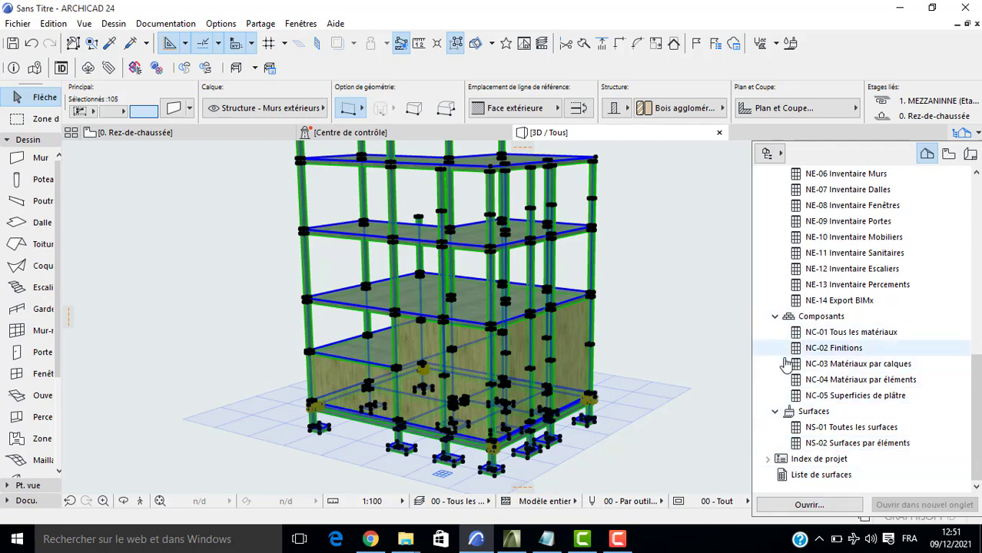
scroll(790, 418, up, 6)
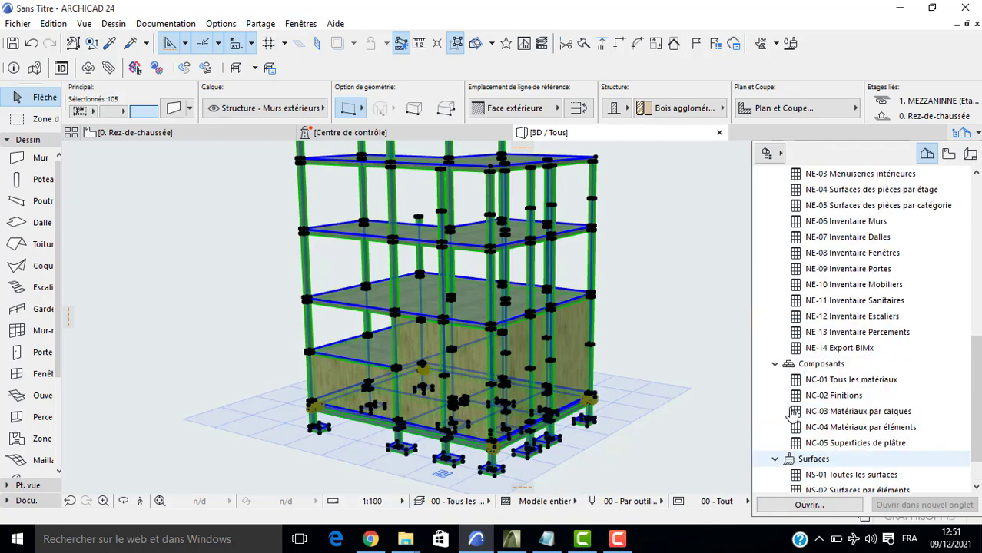
scroll(790, 411, up, 3)
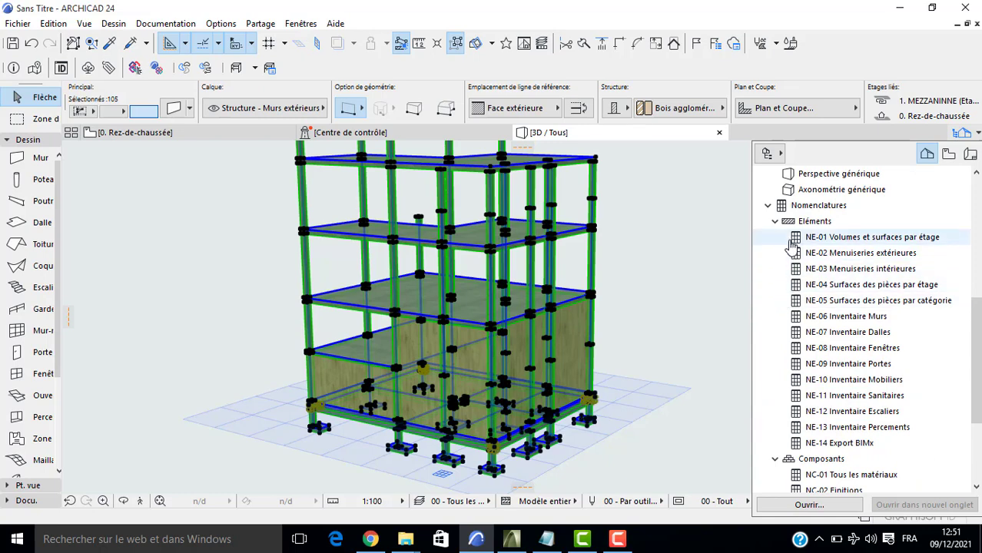
click(861, 242)
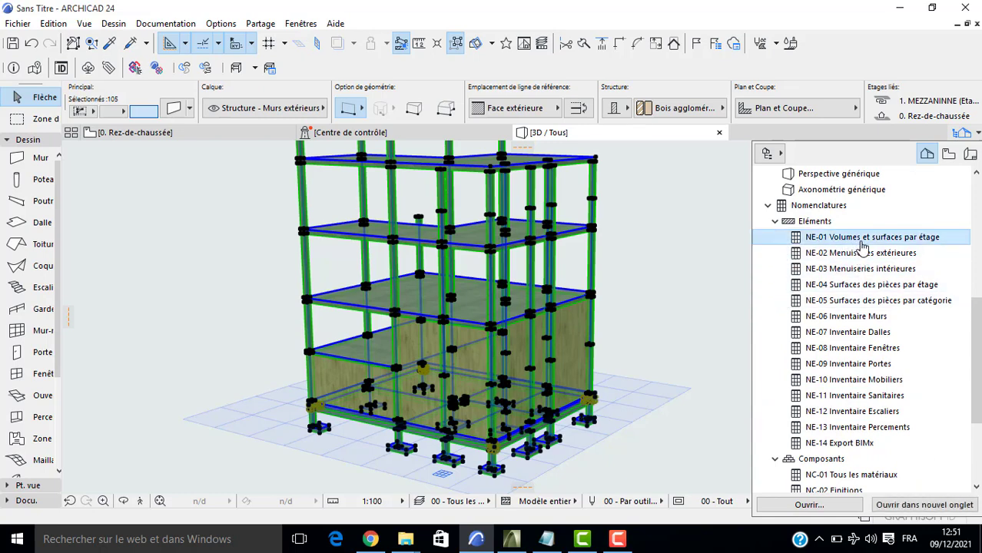
double_click(862, 244)
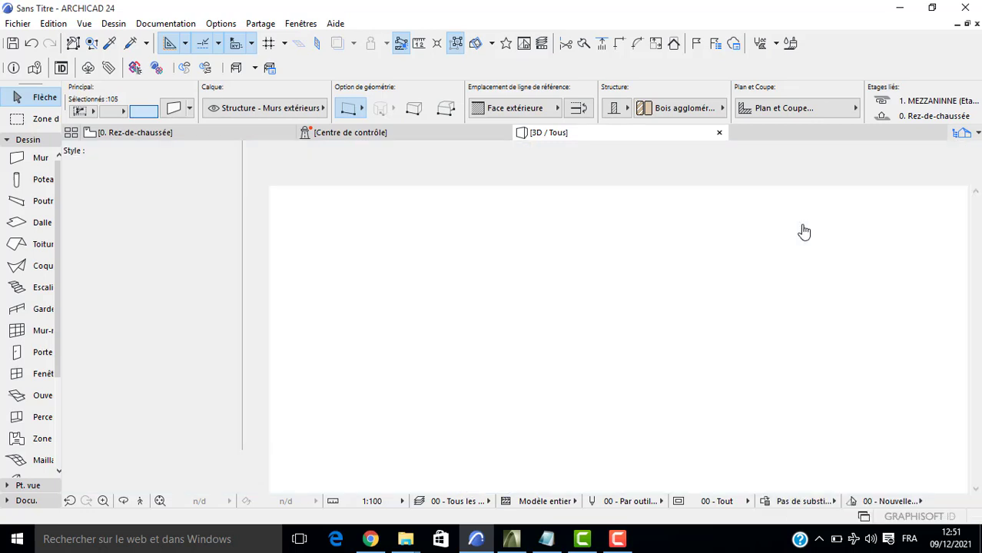
Open the NE-07 Inventaire Dalles schedule and examine its slab rows through to the last columns.
click(962, 132)
scroll(829, 424, down, 2)
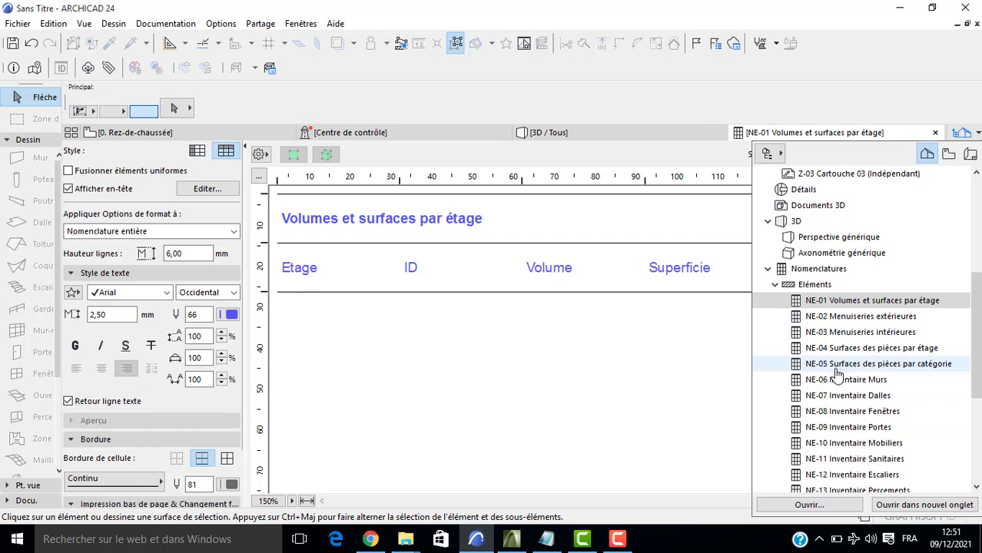
double_click(835, 395)
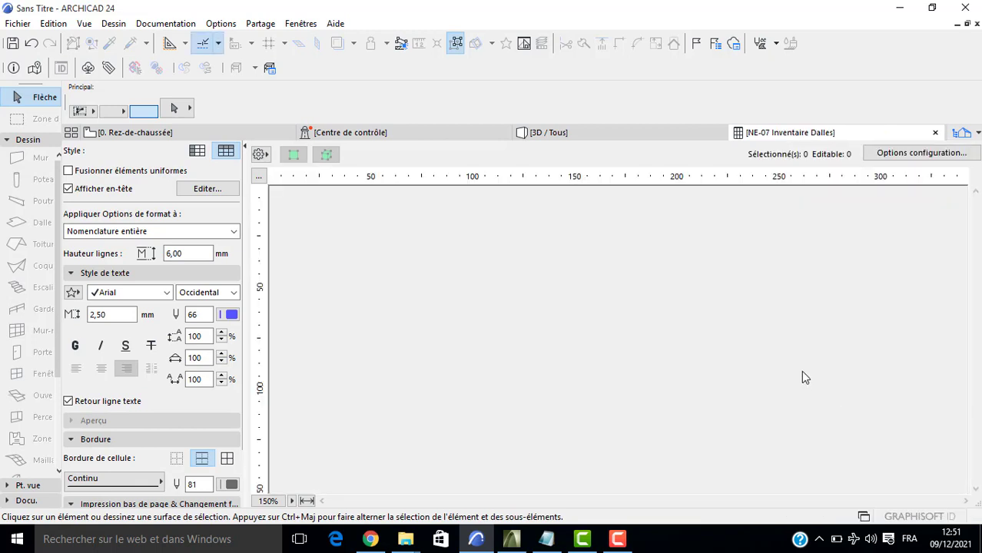
scroll(784, 373, down, 3)
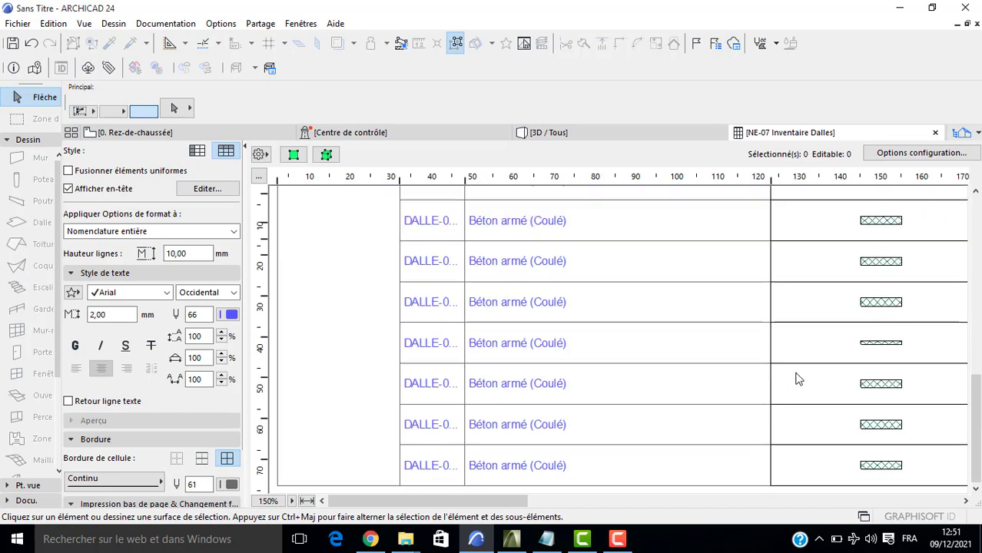
drag(449, 501, 843, 504)
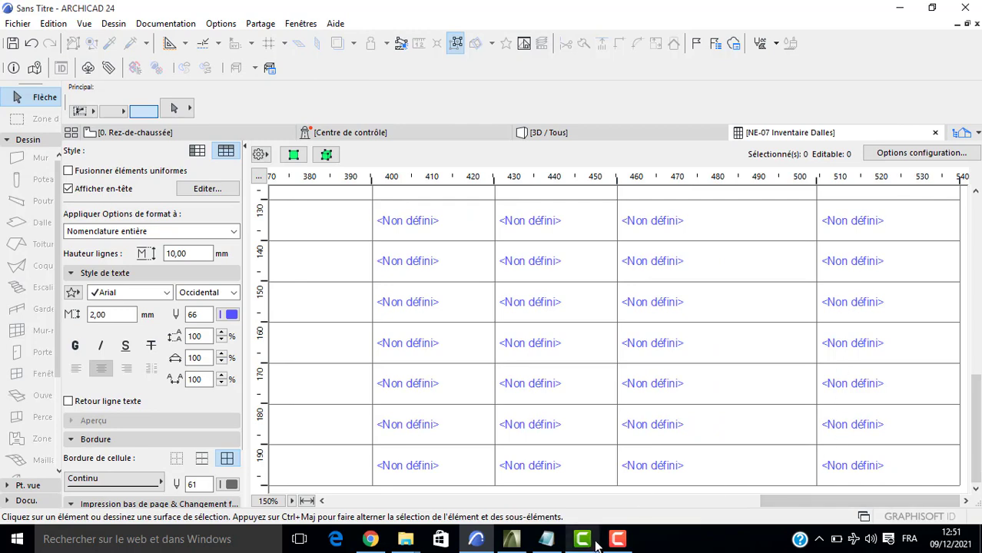